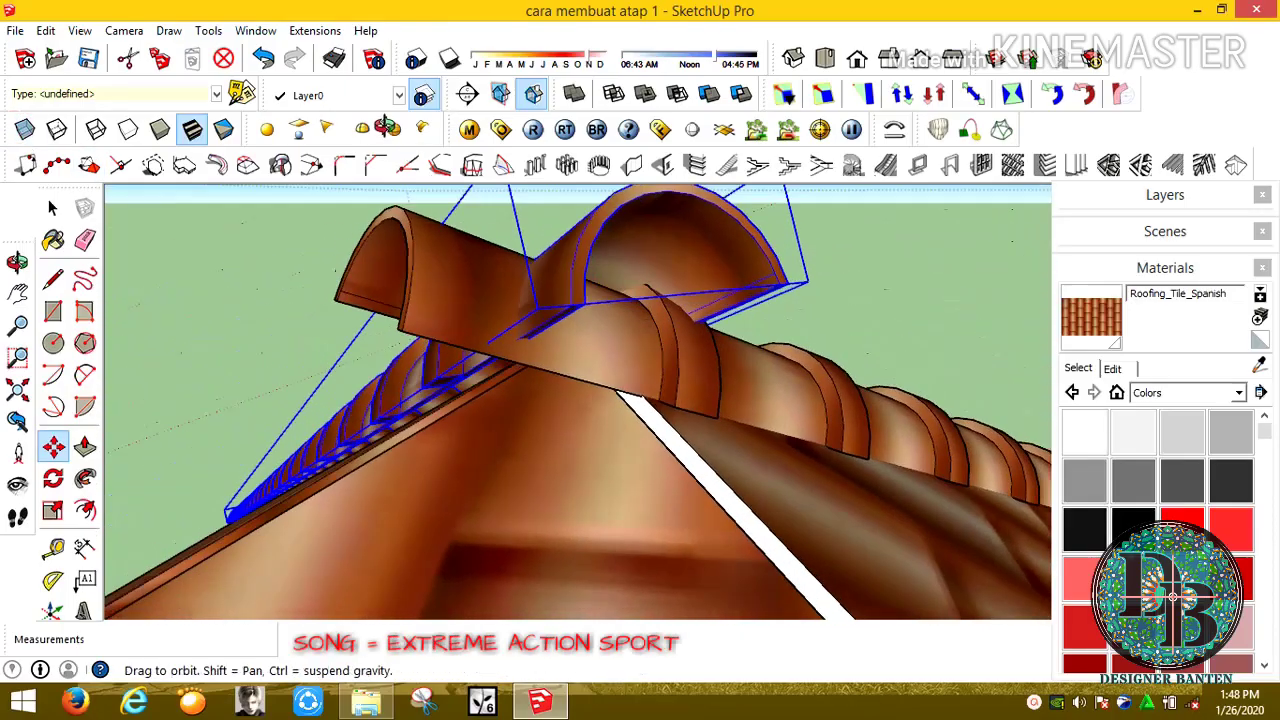
# Move the arch tile 2 units to line it up with the other ridge tiles
pyautogui.click(843, 296)
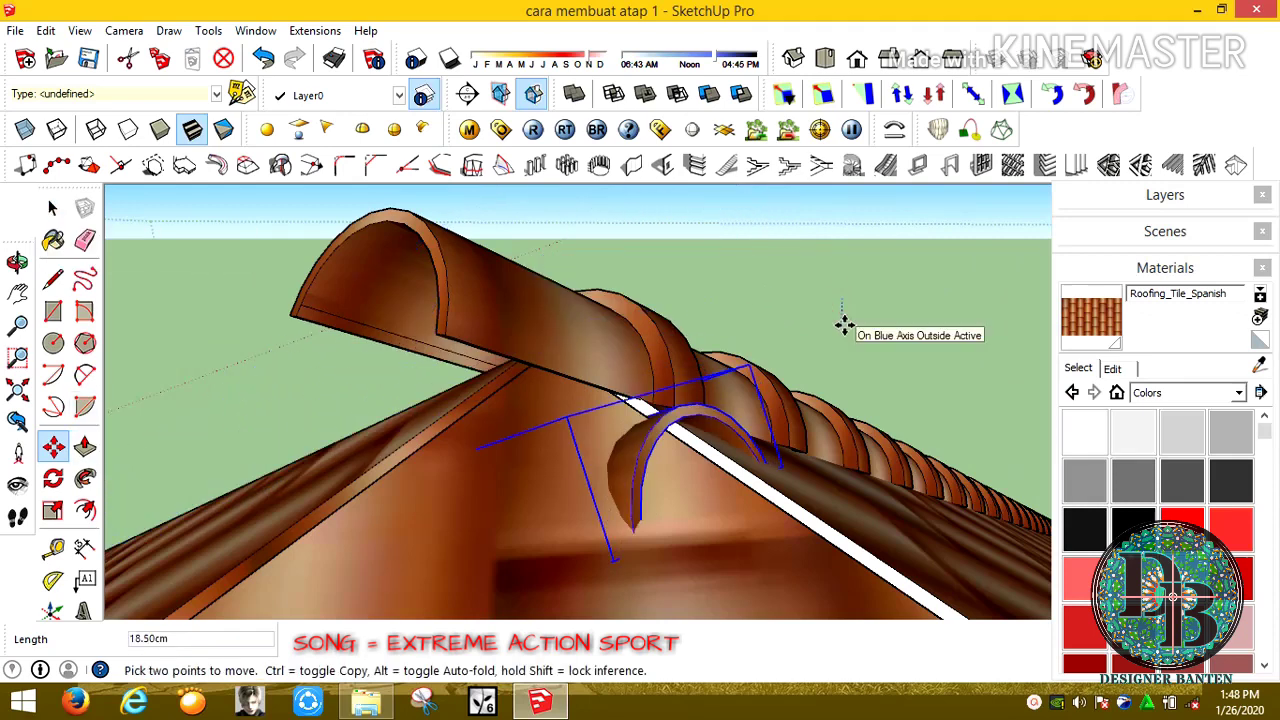
pyautogui.write('2')
pyautogui.press('Return')
pyautogui.moveTo(714, 400); pyautogui.dragTo(683, 592, button='middle')
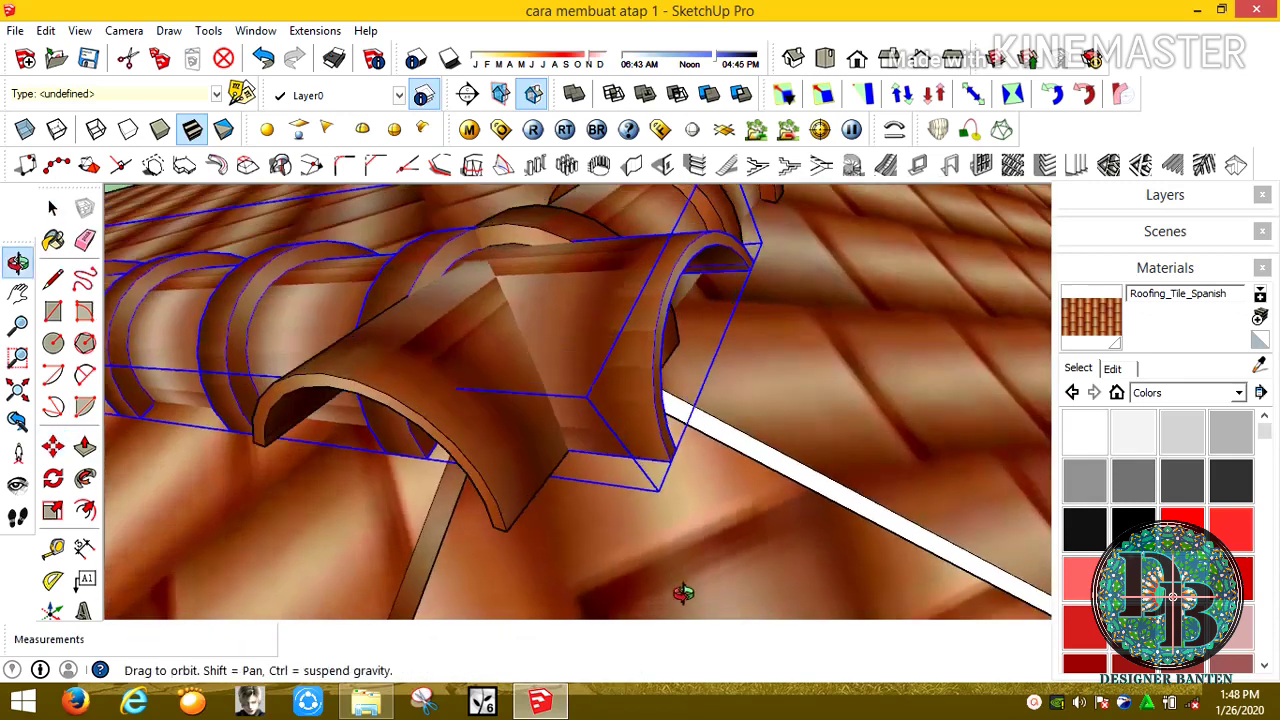
pyautogui.moveTo(683, 592); pyautogui.dragTo(688, 288)
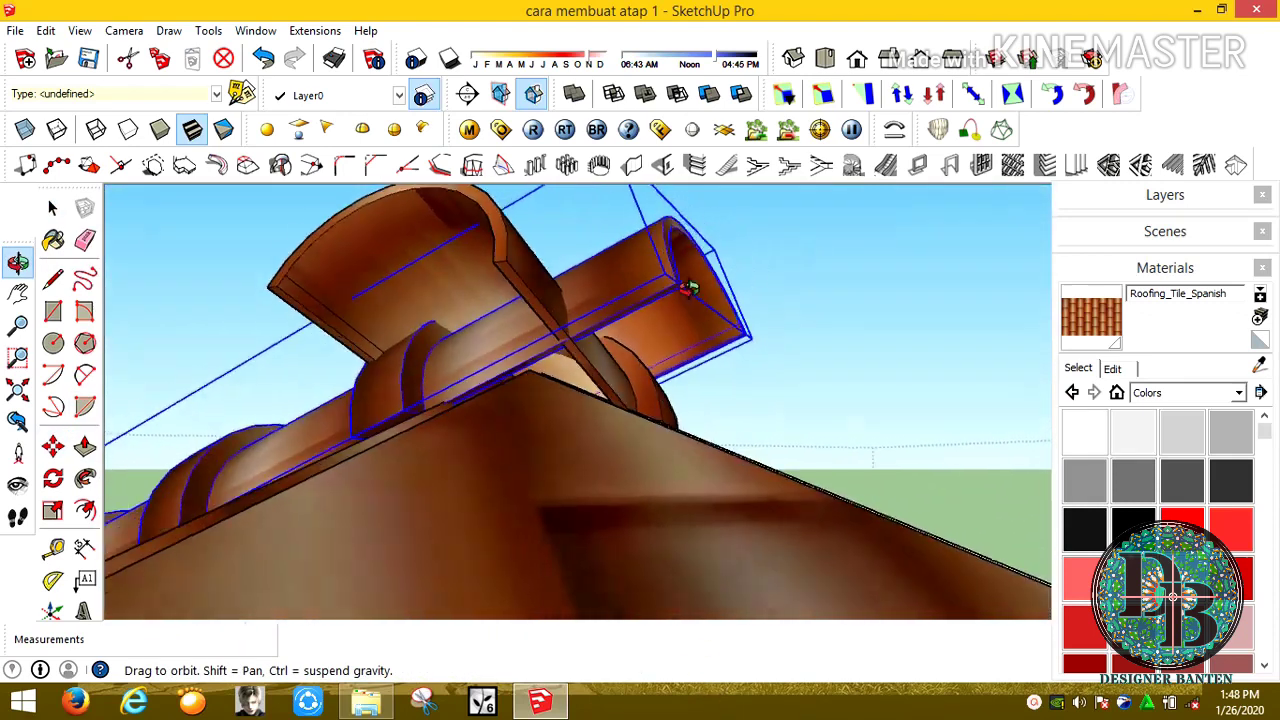
pyautogui.moveTo(688, 288)
pyautogui.mouseDown(button='middle')
pyautogui.moveTo(523, 386)
pyautogui.moveTo(475, 399)
pyautogui.mouseUp(button='middle')
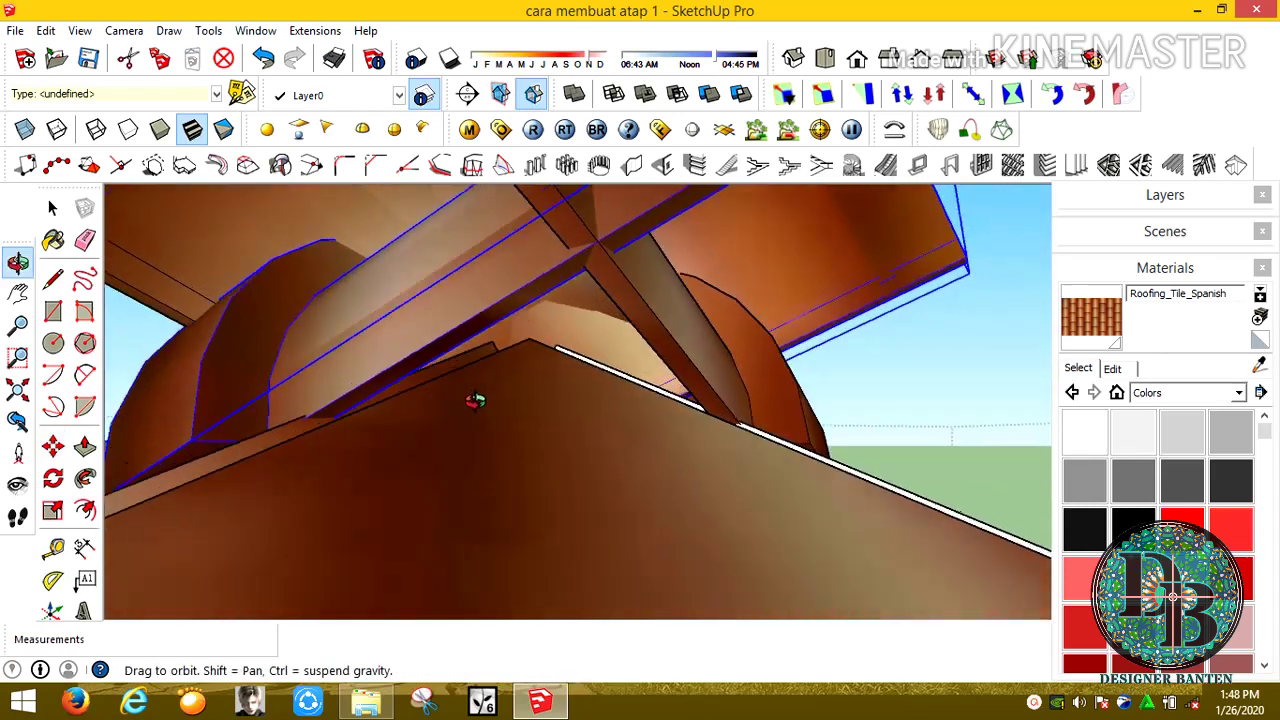
pyautogui.moveTo(475, 399)
pyautogui.mouseDown()
pyautogui.moveTo(457, 497)
pyautogui.moveTo(463, 620)
pyautogui.mouseUp()
# Inside the end tile group, push its end face out toward the hip ridge crossing
pyautogui.press('m')
pyautogui.scroll(2, 586, 555)
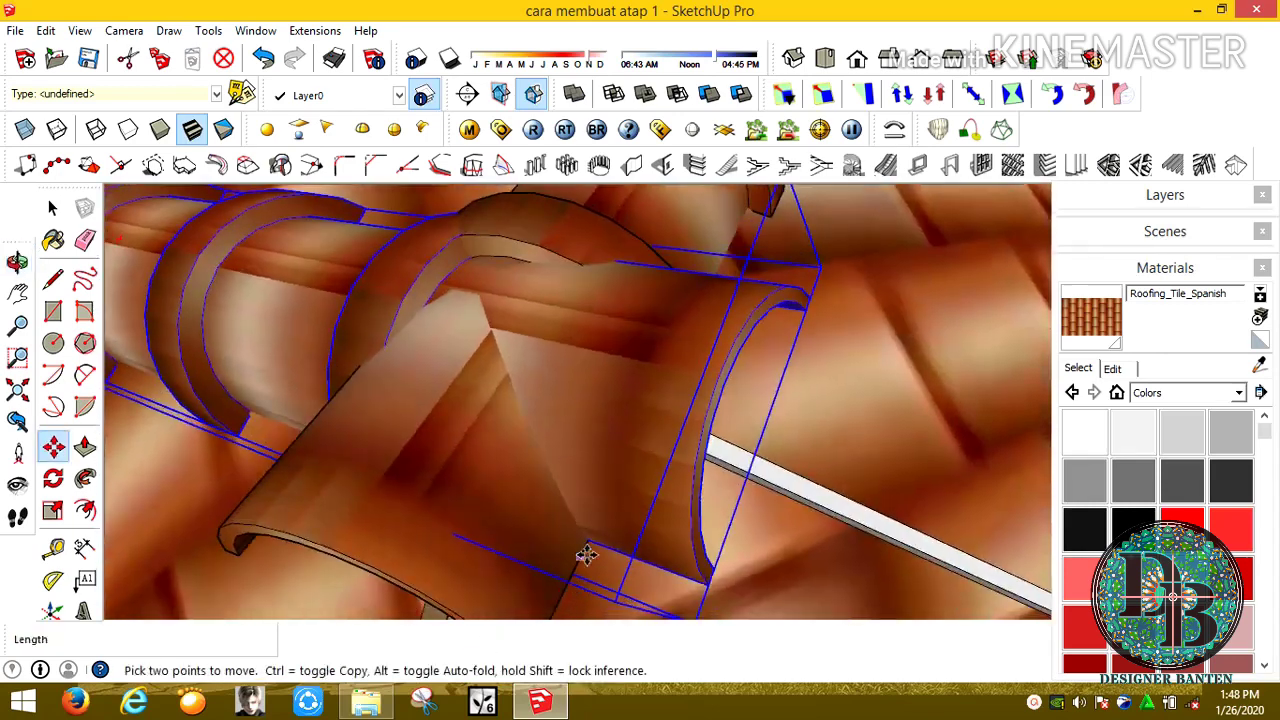
pyautogui.press('space')
pyautogui.press('p')
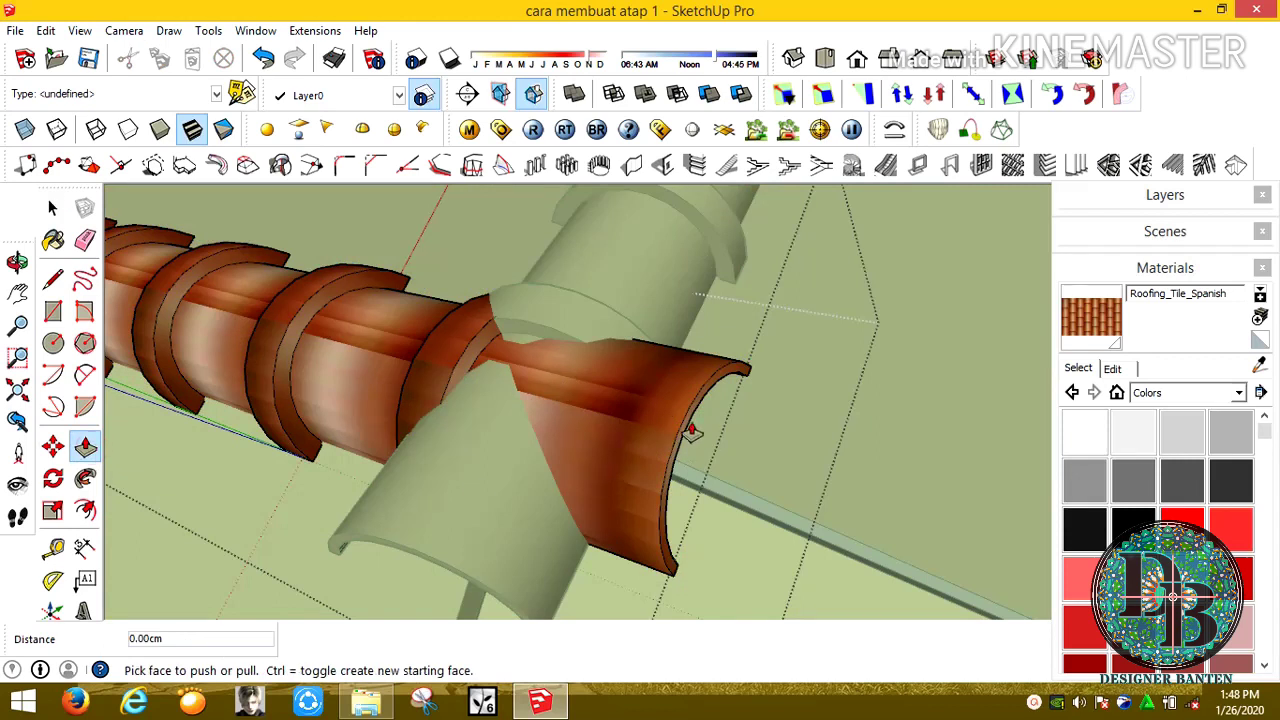
pyautogui.press('space')
pyautogui.doubleClick(629, 429)
pyautogui.click(85, 446)
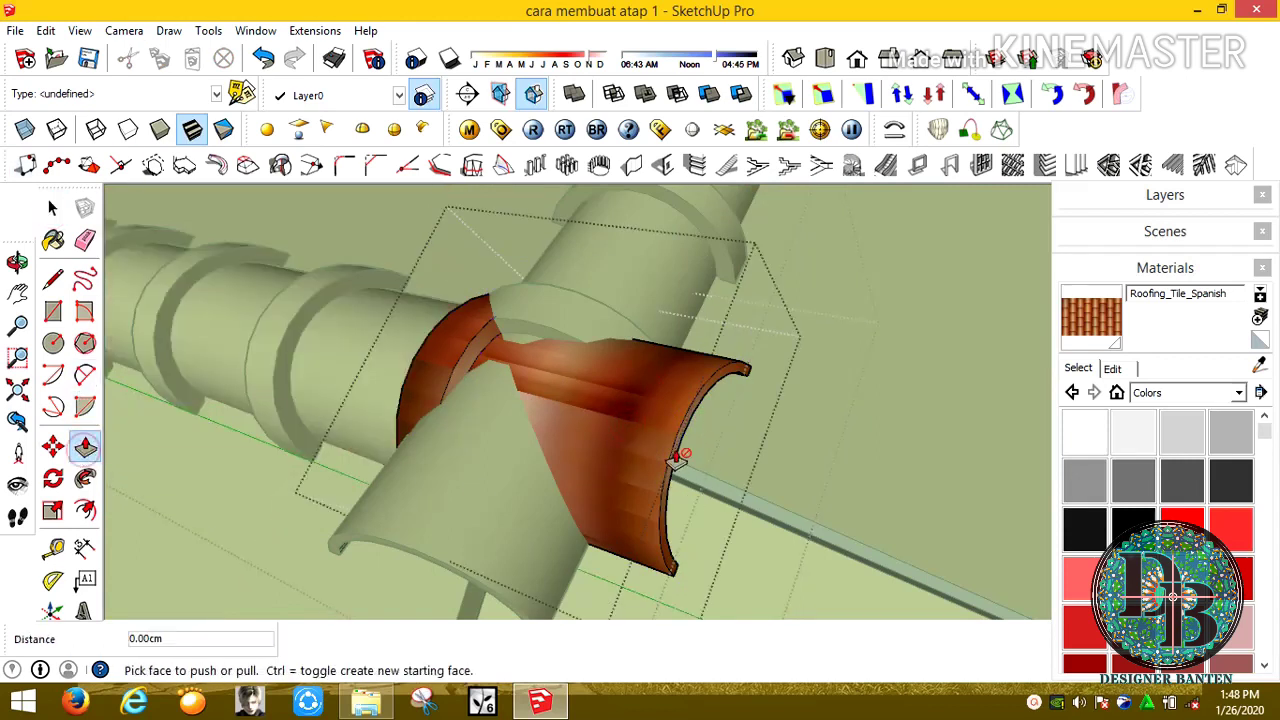
pyautogui.click(53, 207)
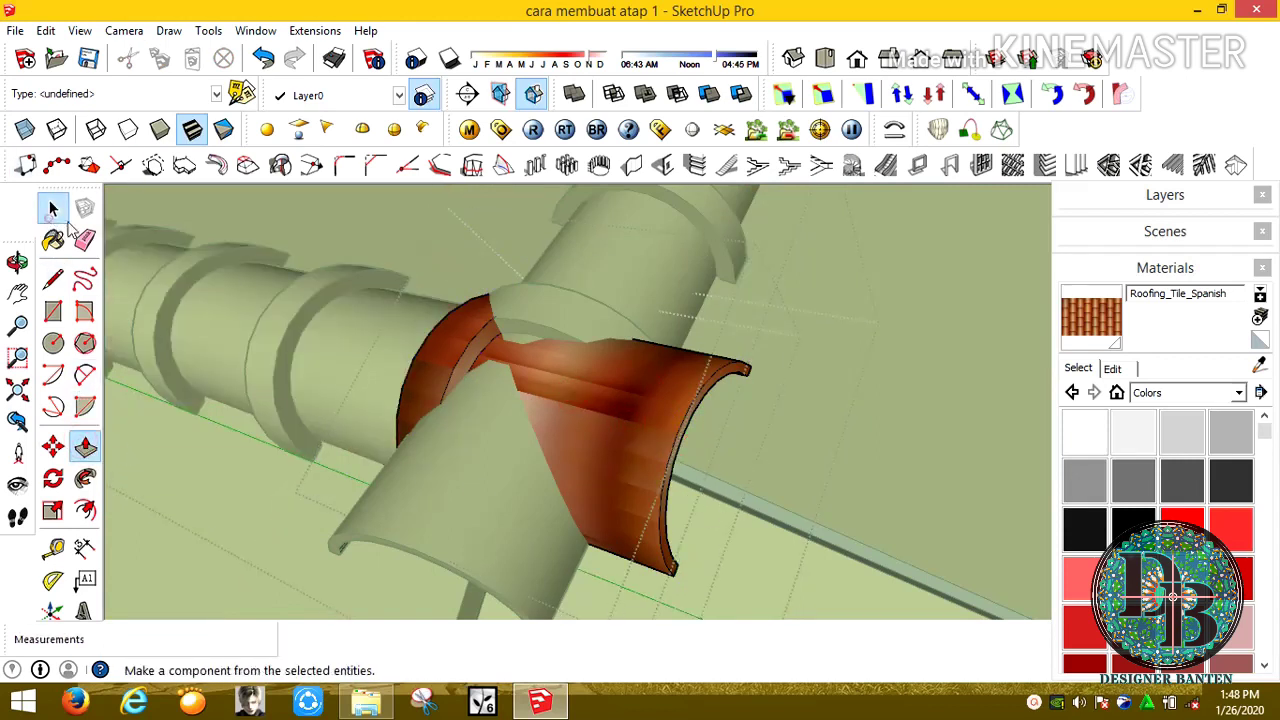
pyautogui.rightClick(830, 444)
pyautogui.click(85, 446)
pyautogui.moveTo(646, 471)
pyautogui.mouseDown()
pyautogui.moveTo(595, 447)
pyautogui.moveTo(523, 360)
pyautogui.mouseUp()
pyautogui.click(53, 207)
# Pull the end tile's face back so it stops where the hip ridge rows cross
pyautogui.moveTo(480, 430); pyautogui.dragTo(535, 490, button='middle')
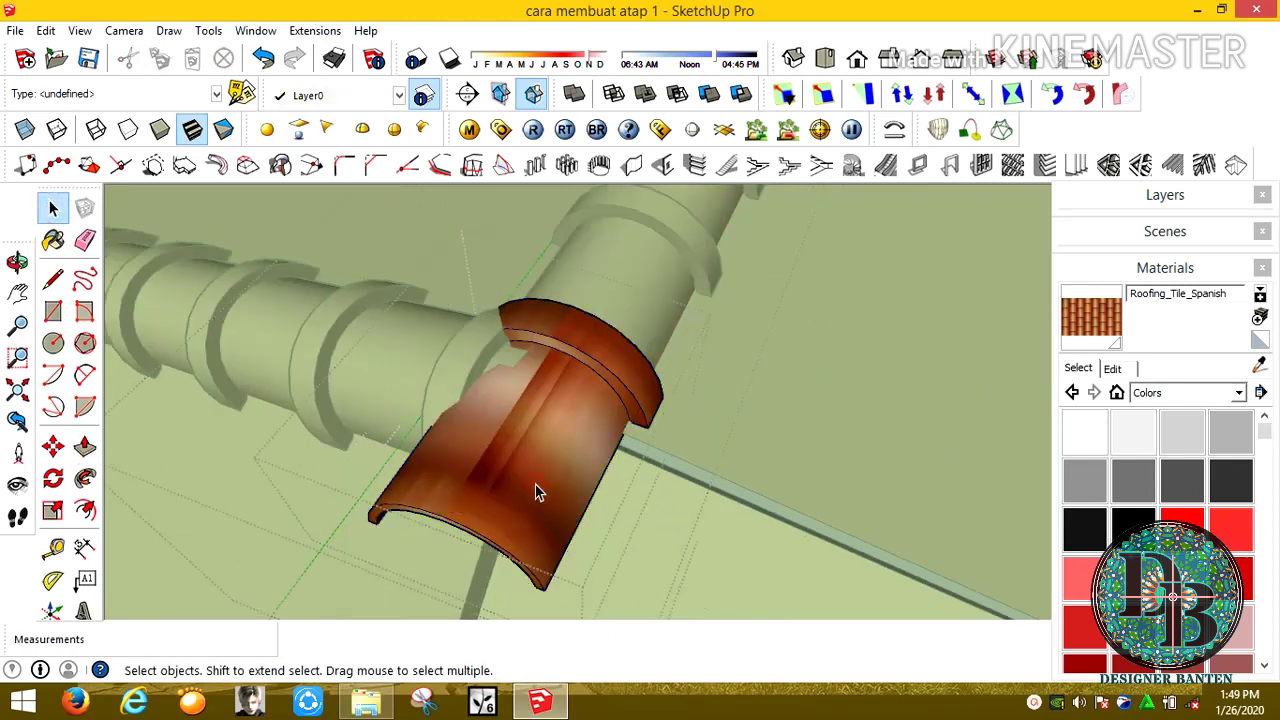
pyautogui.doubleClick(535, 490)
pyautogui.click(85, 446)
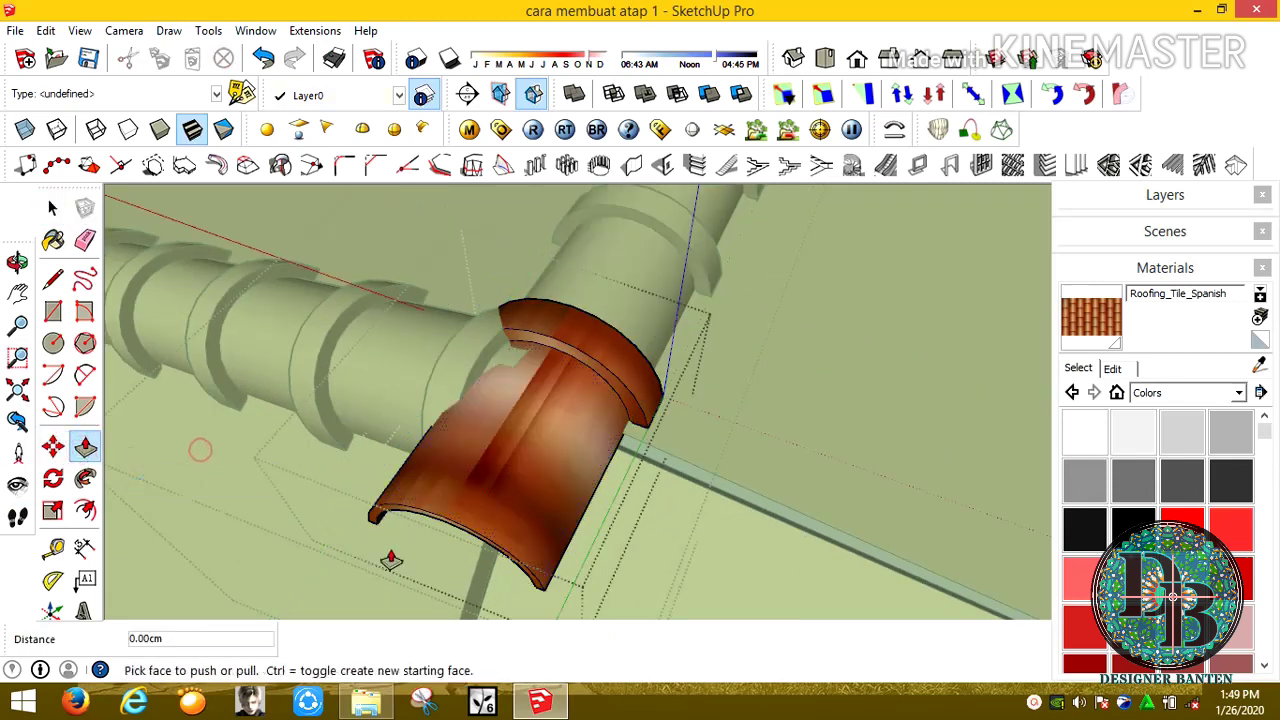
pyautogui.moveTo(430, 490); pyautogui.dragTo(543, 371)
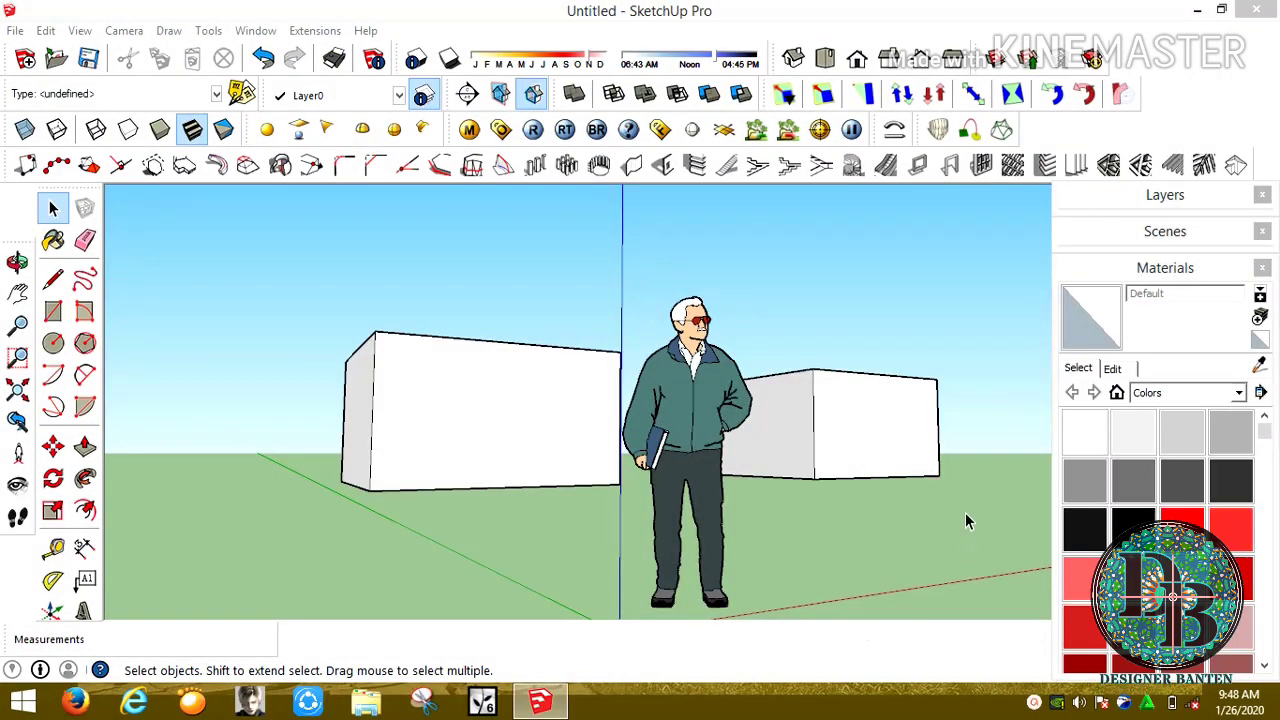
# Select the large house box and view its open top at an angle
pyautogui.click(510, 425)
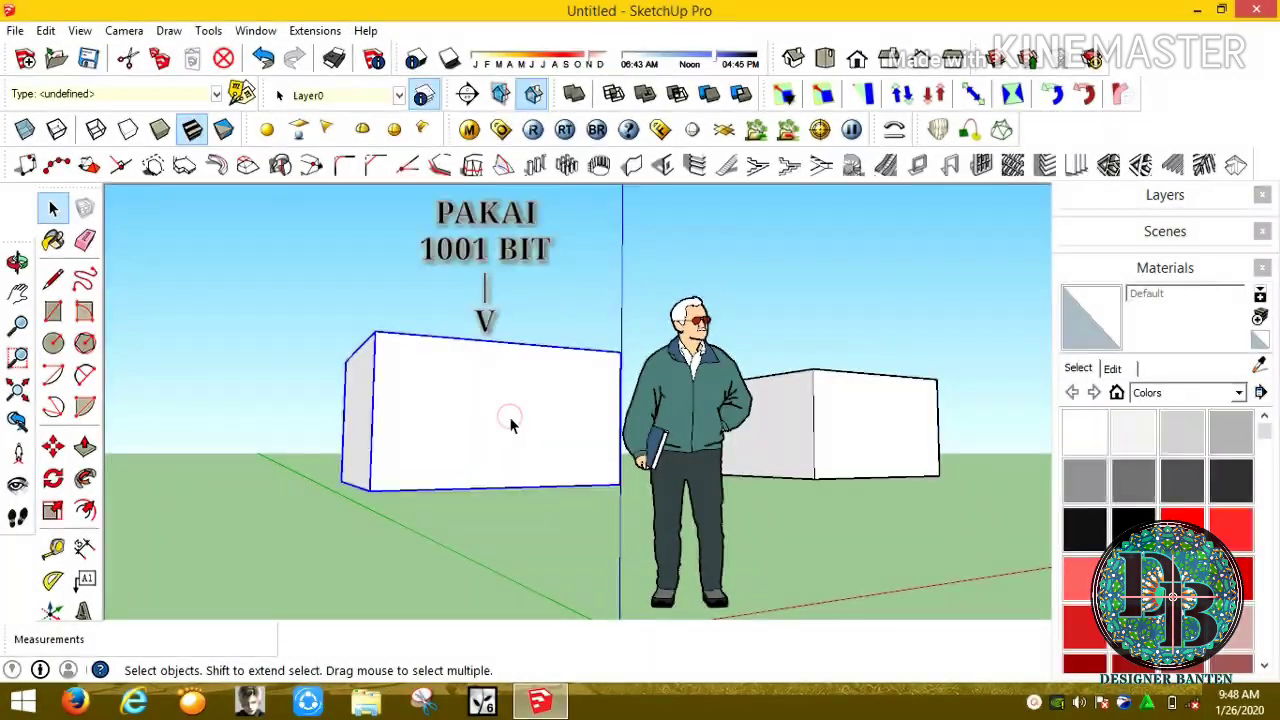
pyautogui.click(861, 426)
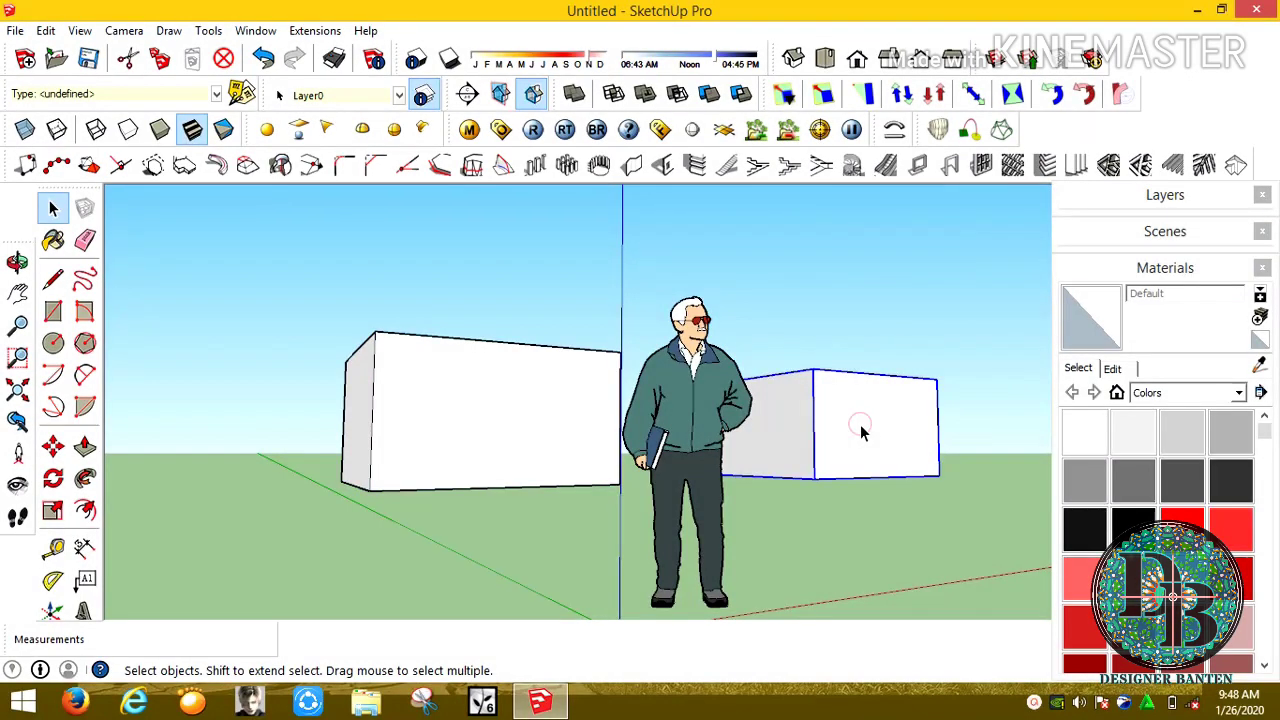
pyautogui.moveTo(860, 424); pyautogui.dragTo(1024, 606, button='middle')
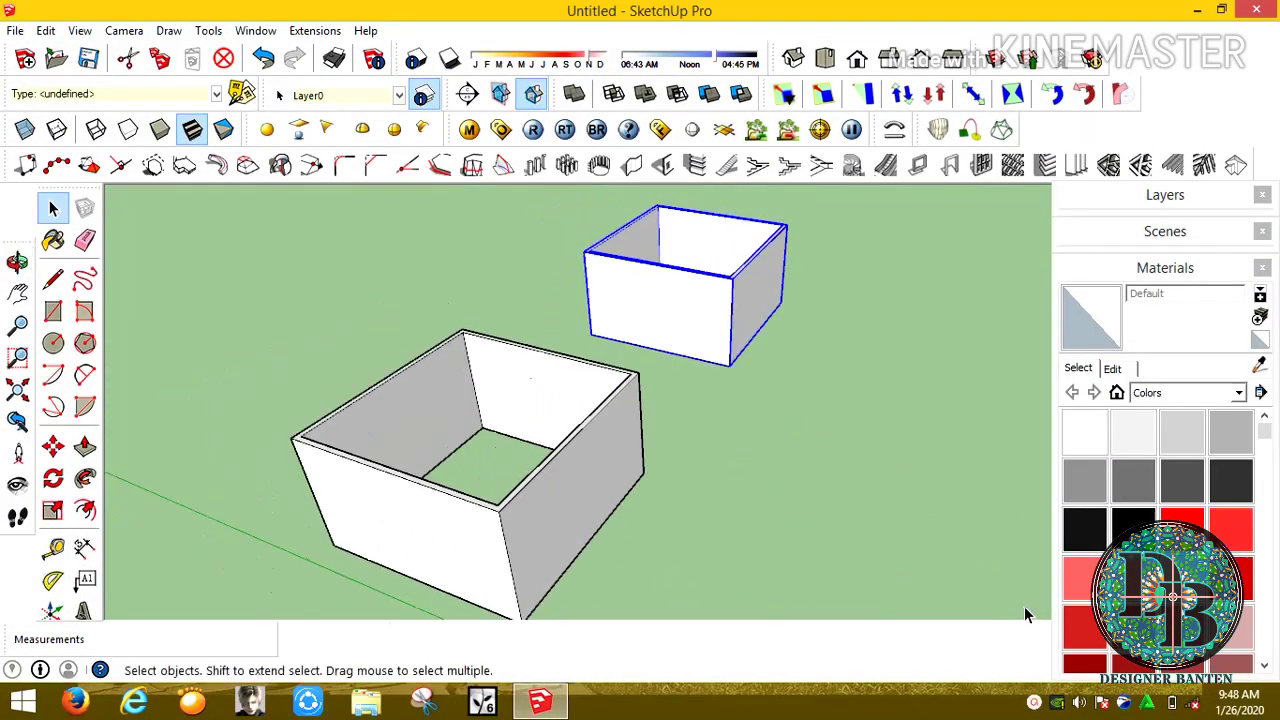
pyautogui.click(566, 480)
pyautogui.moveTo(746, 463)
pyautogui.mouseDown(button='middle')
pyautogui.moveTo(491, 529)
pyautogui.moveTo(174, 422)
pyautogui.mouseUp(button='middle')
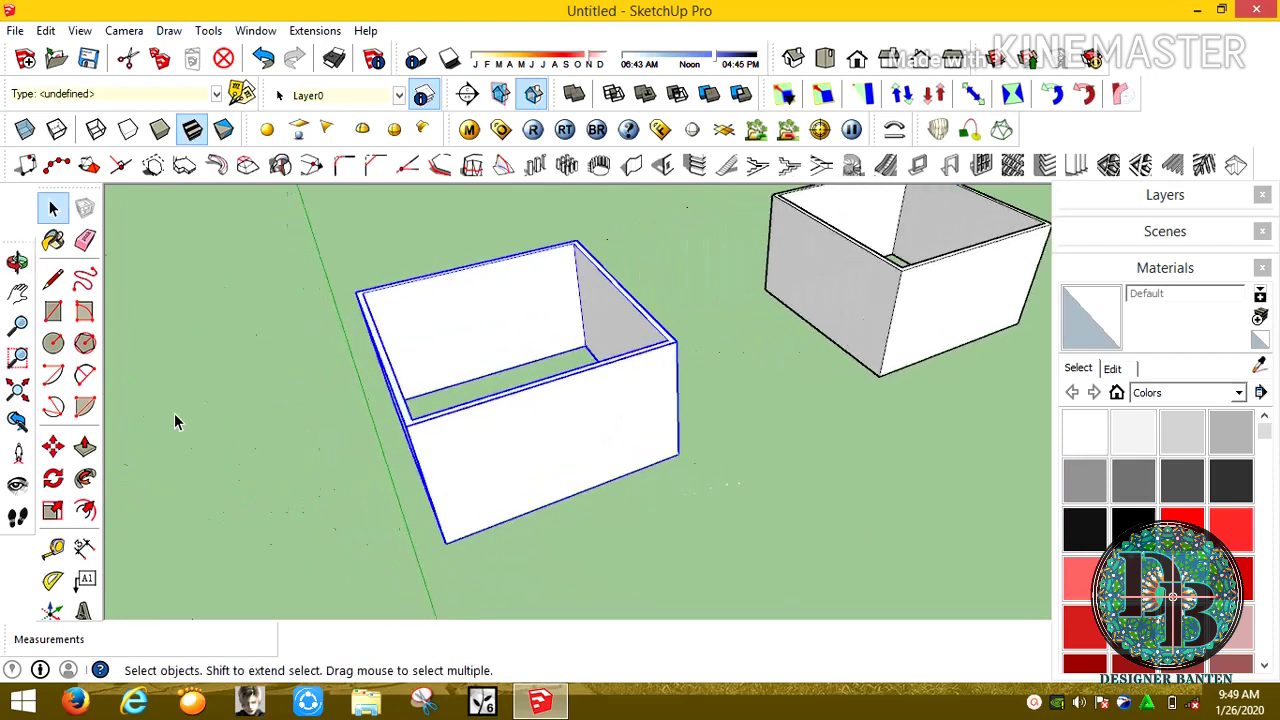
# Draw a 600 × 600 cm rectangle across the box top and select only that face
pyautogui.click(53, 311)
pyautogui.scroll(2, 362, 290)
pyautogui.scroll(-1, 362, 290)
pyautogui.click(360, 293)
pyautogui.click(703, 347)
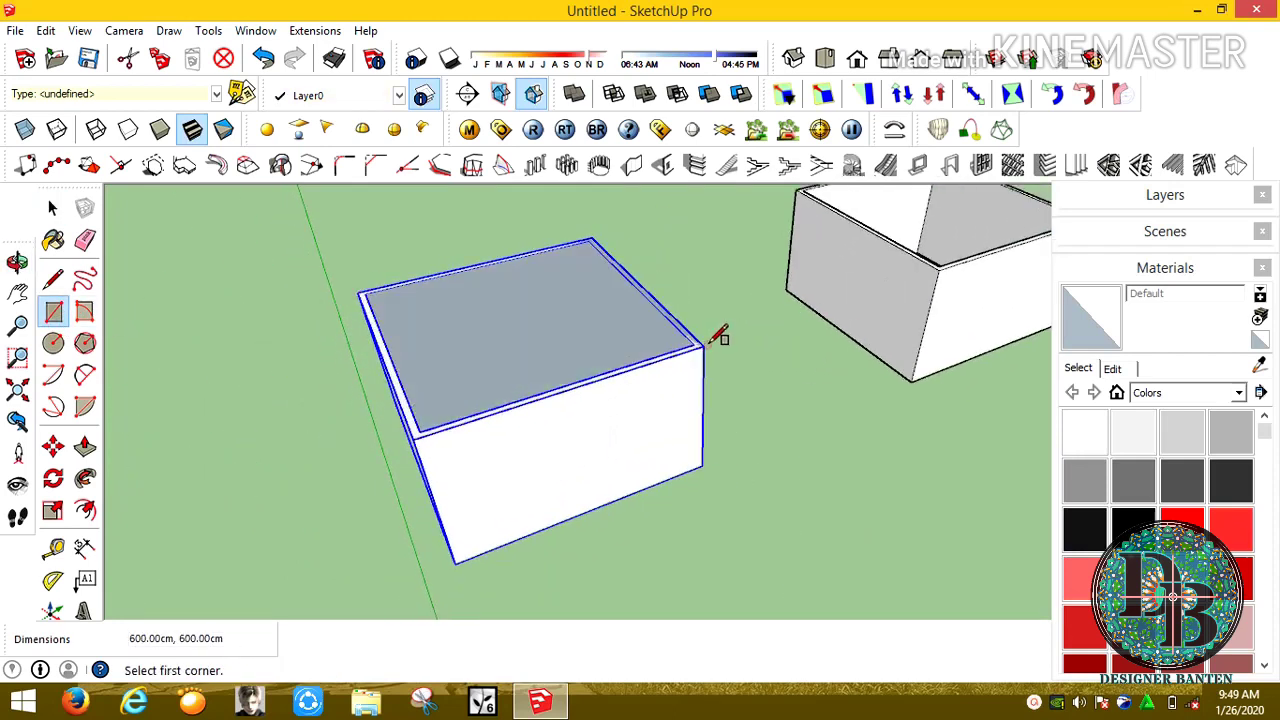
pyautogui.click(53, 207)
pyautogui.click(425, 355)
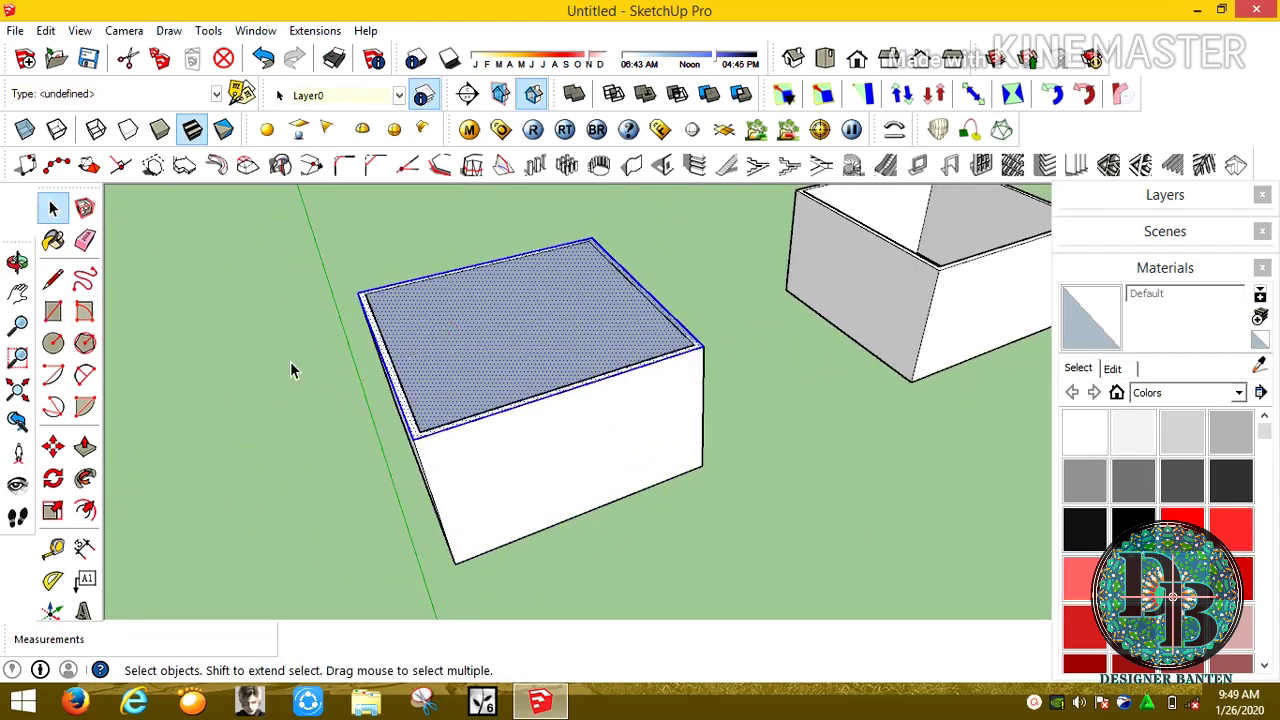
pyautogui.click(290, 370)
pyautogui.click(487, 340)
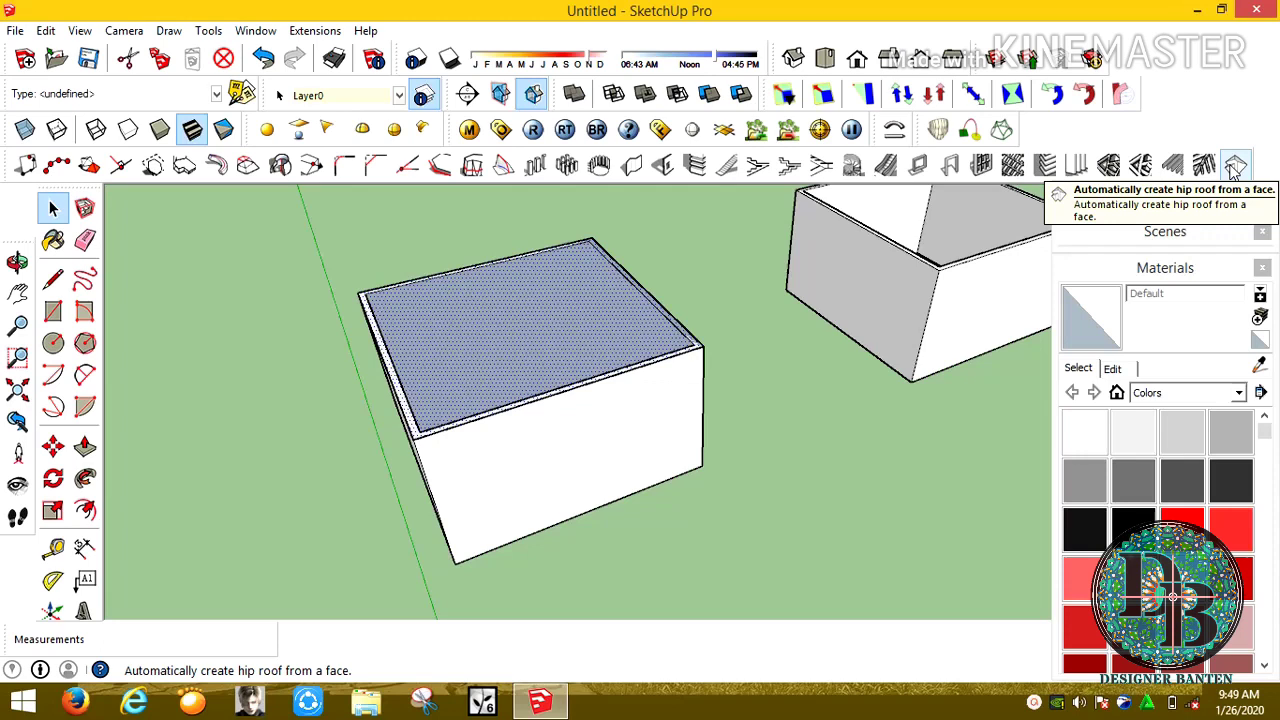
# Generate a 30° pitch, 100 cm overhang hip roof on the top face and select its slopes
pyautogui.click(1235, 166)
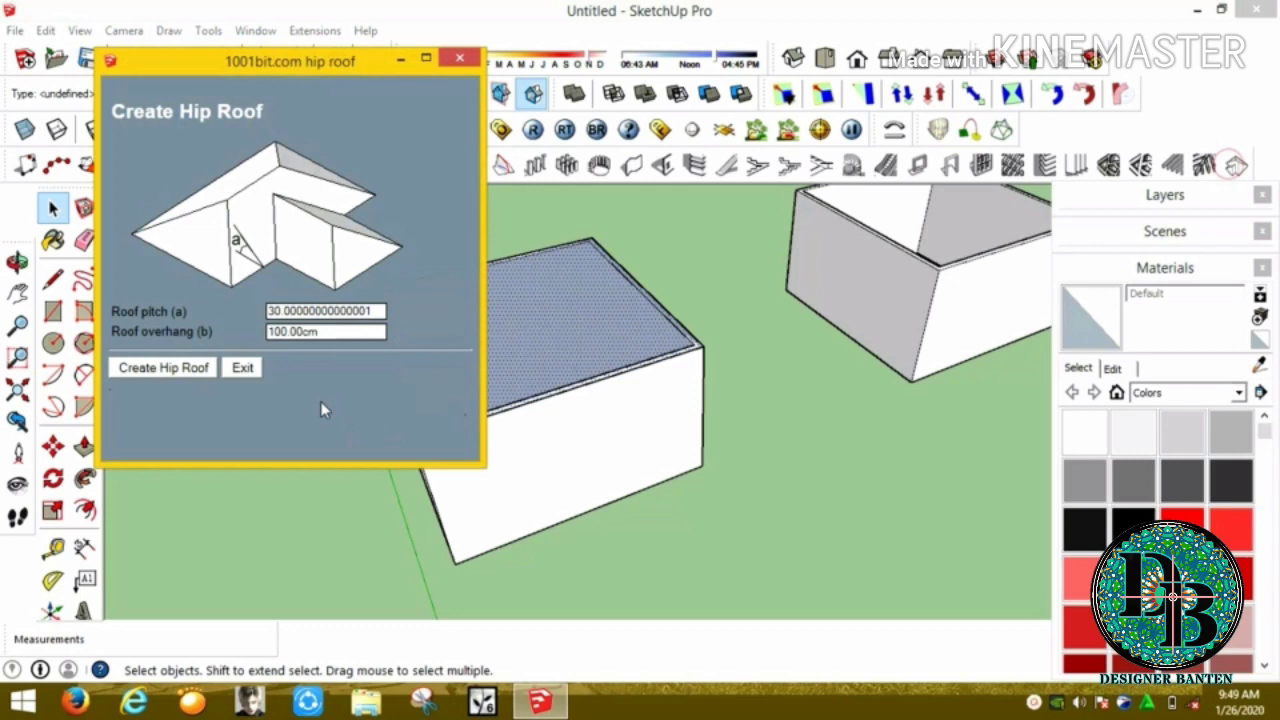
pyautogui.click(175, 367)
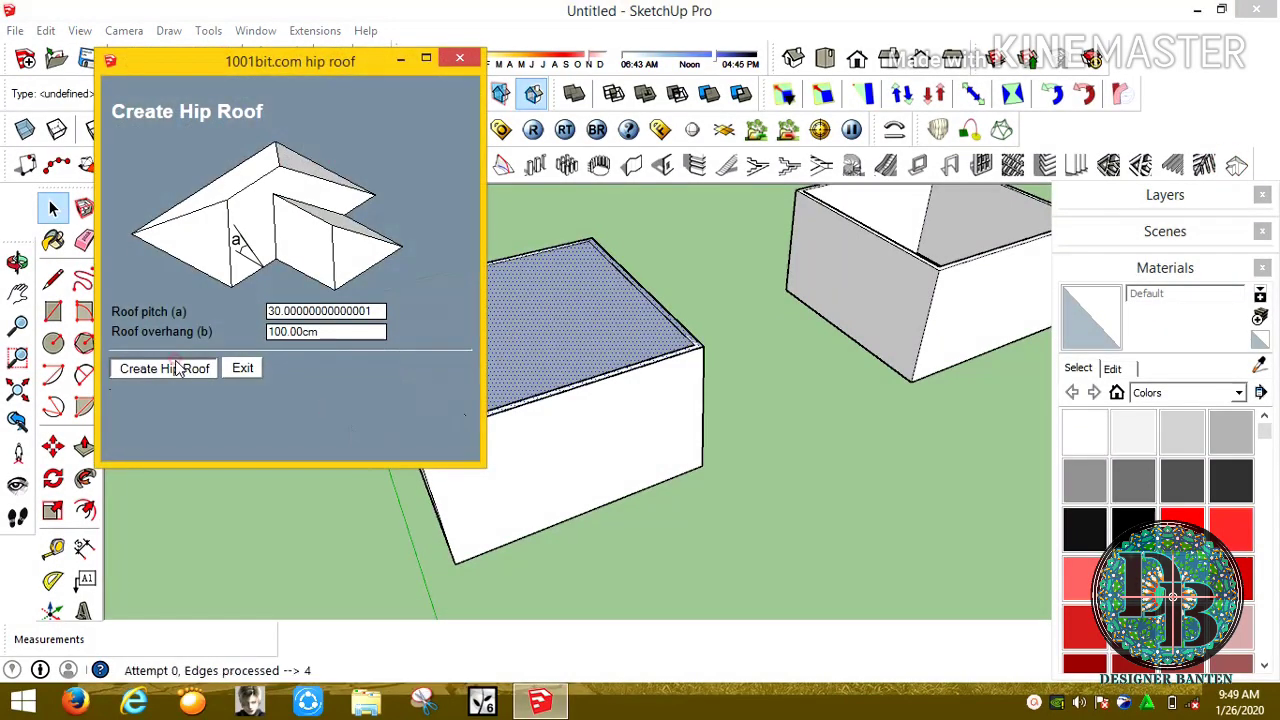
pyautogui.moveTo(175, 367)
pyautogui.mouseDown(button='middle')
pyautogui.moveTo(538, 418)
pyautogui.moveTo(520, 347)
pyautogui.mouseUp(button='middle')
pyautogui.doubleClick(520, 347)
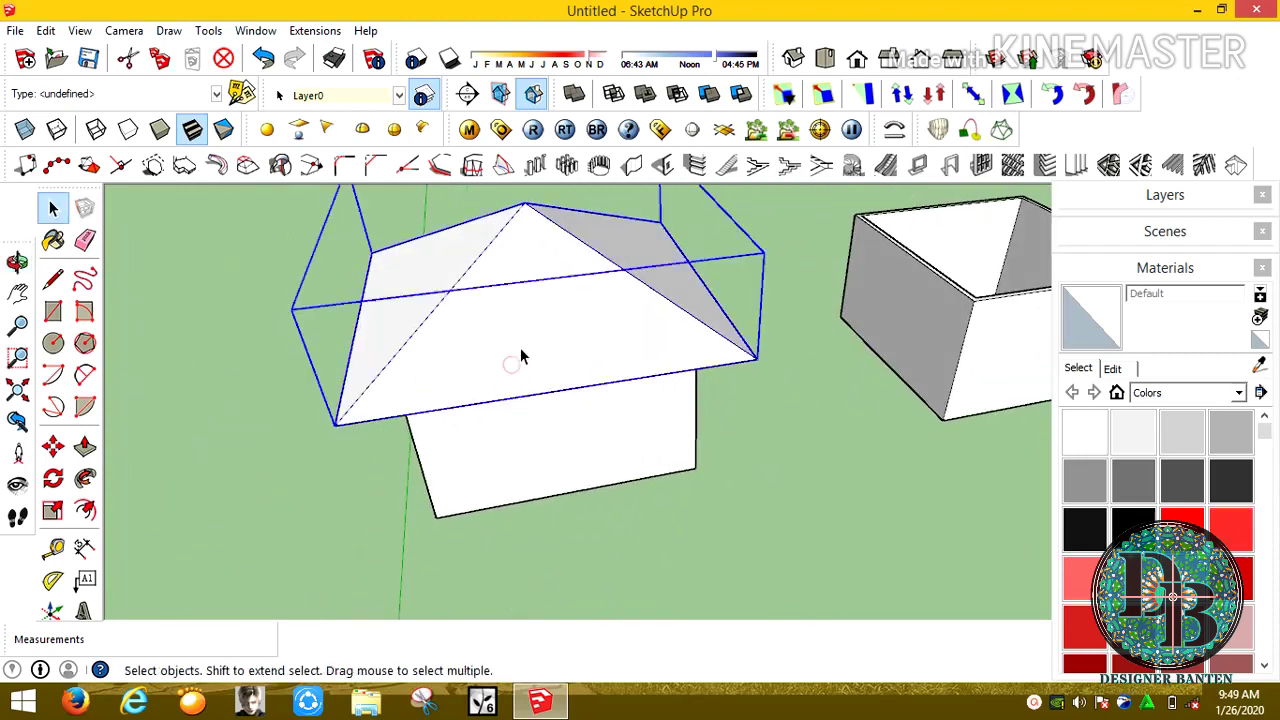
pyautogui.click(521, 346)
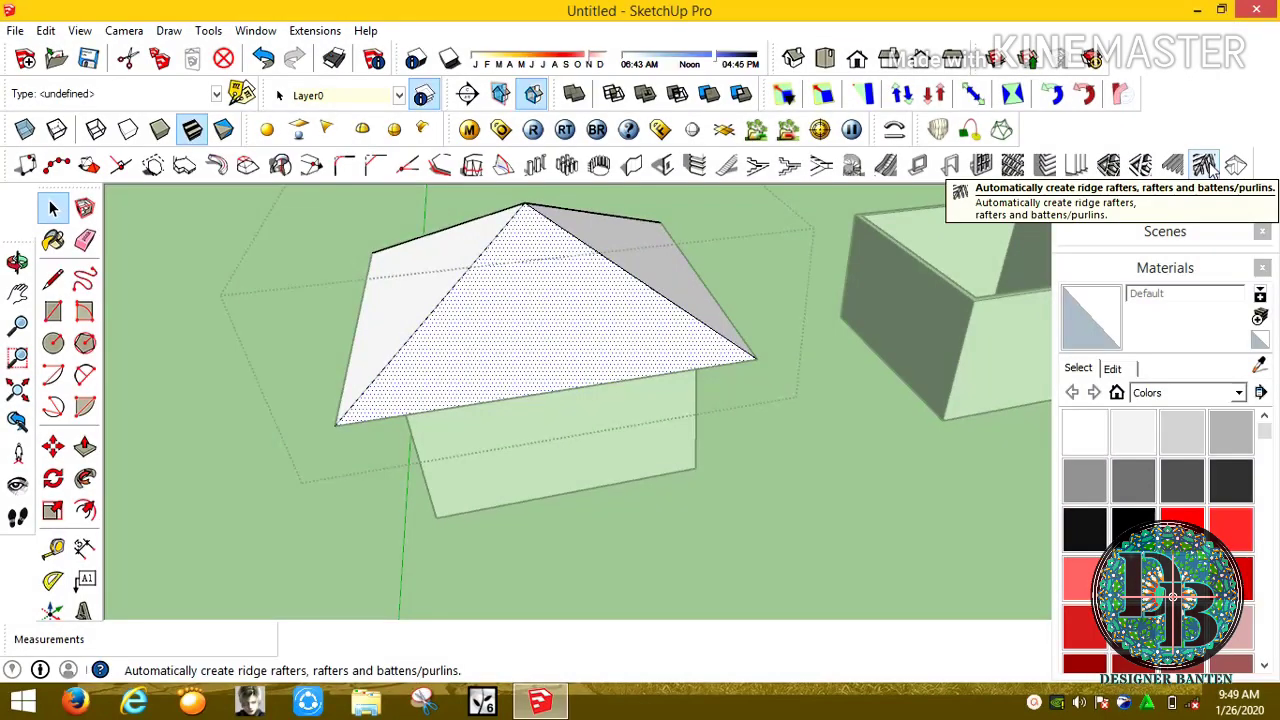
# Set Rafter Depth to 8 cm and generate rafters and battens on the first roof slope
pyautogui.click(1207, 166)
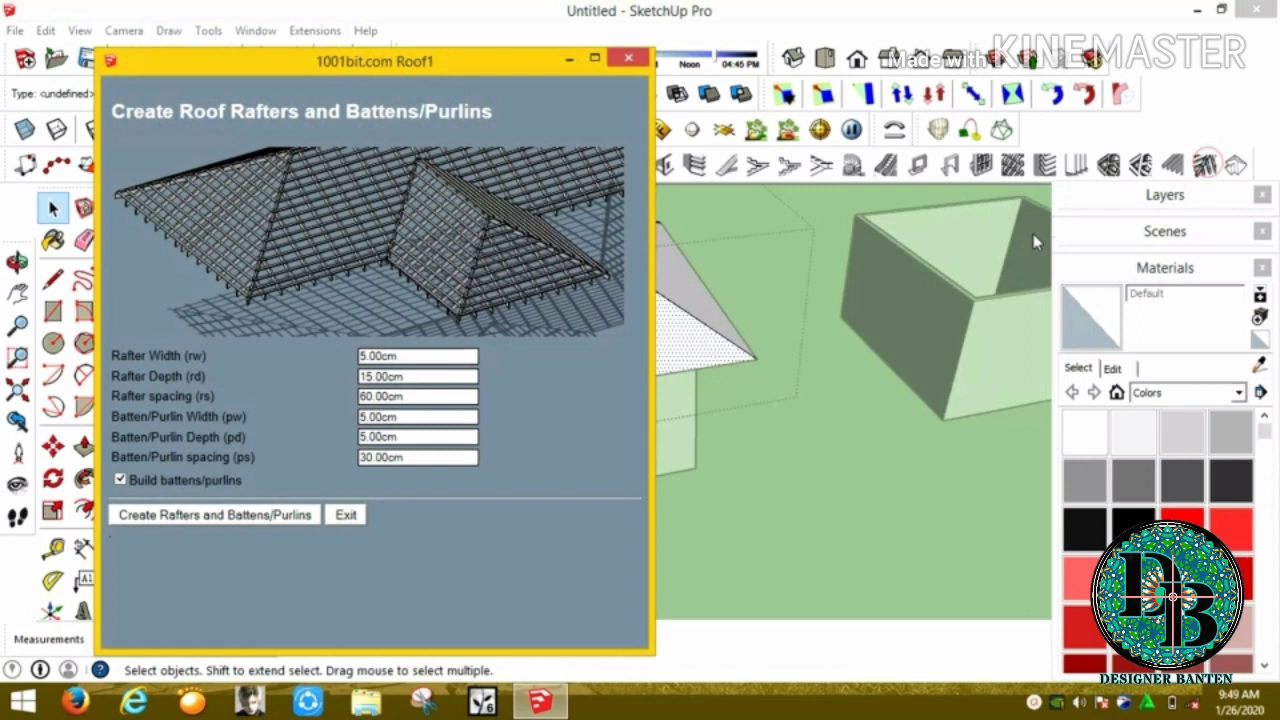
pyautogui.doubleClick(384, 376)
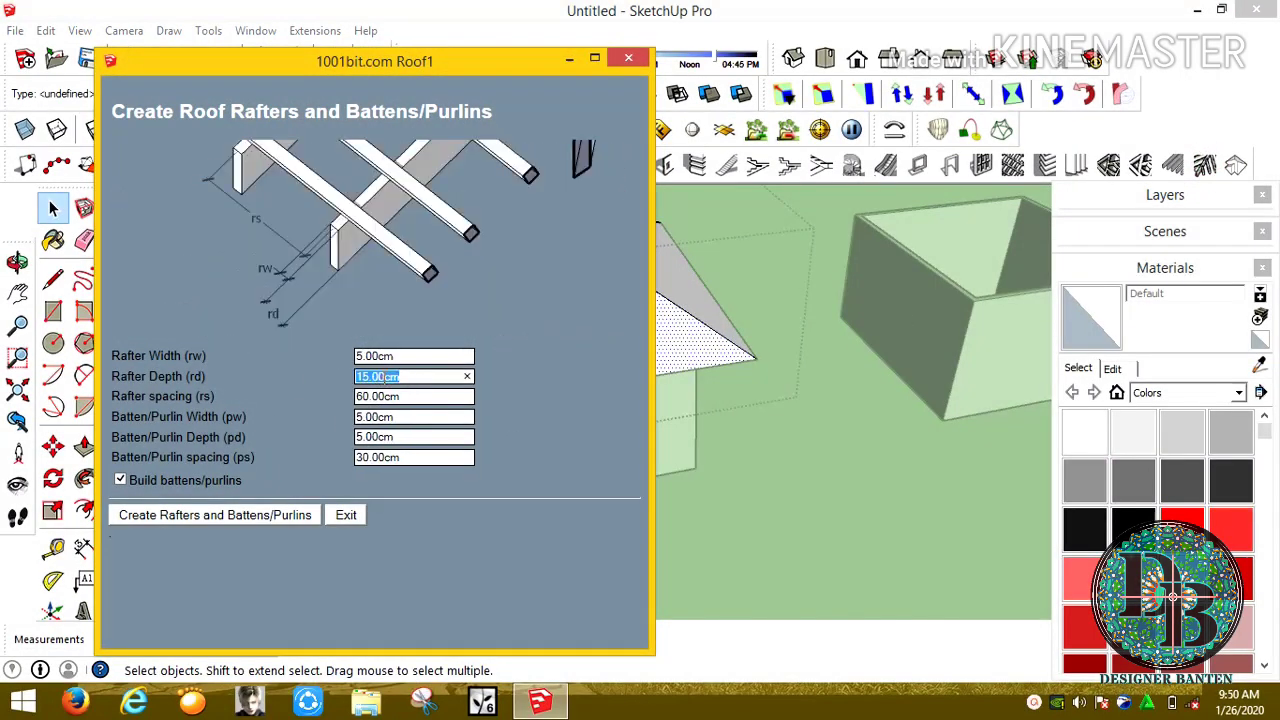
pyautogui.write('1')
pyautogui.click(278, 518)
pyautogui.moveTo(289, 517)
pyautogui.mouseDown(button='middle')
pyautogui.moveTo(397, 357)
pyautogui.moveTo(905, 244)
pyautogui.mouseUp(button='middle')
# Generate rafters and battens on the second and third roof slopes
pyautogui.click(1172, 165)
pyautogui.click(224, 517)
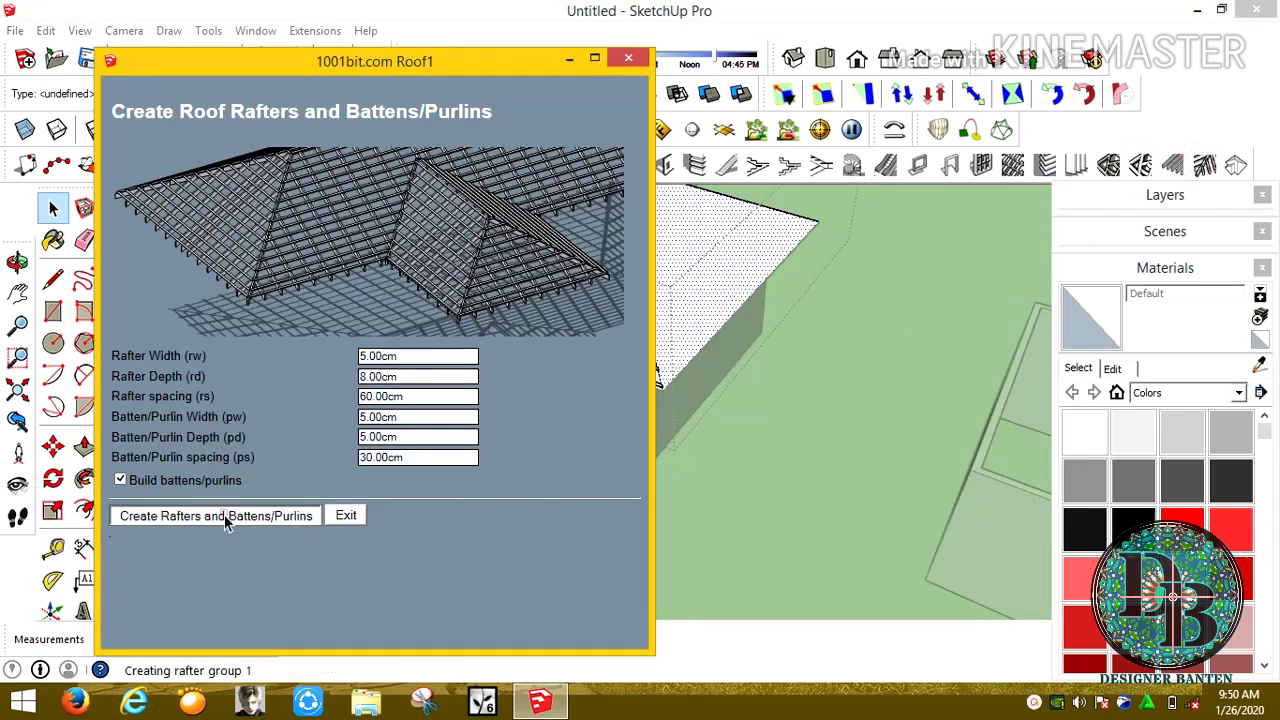
pyautogui.moveTo(224, 517)
pyautogui.mouseDown(button='middle')
pyautogui.moveTo(650, 428)
pyautogui.moveTo(703, 269)
pyautogui.moveTo(760, 300)
pyautogui.mouseUp(button='middle')
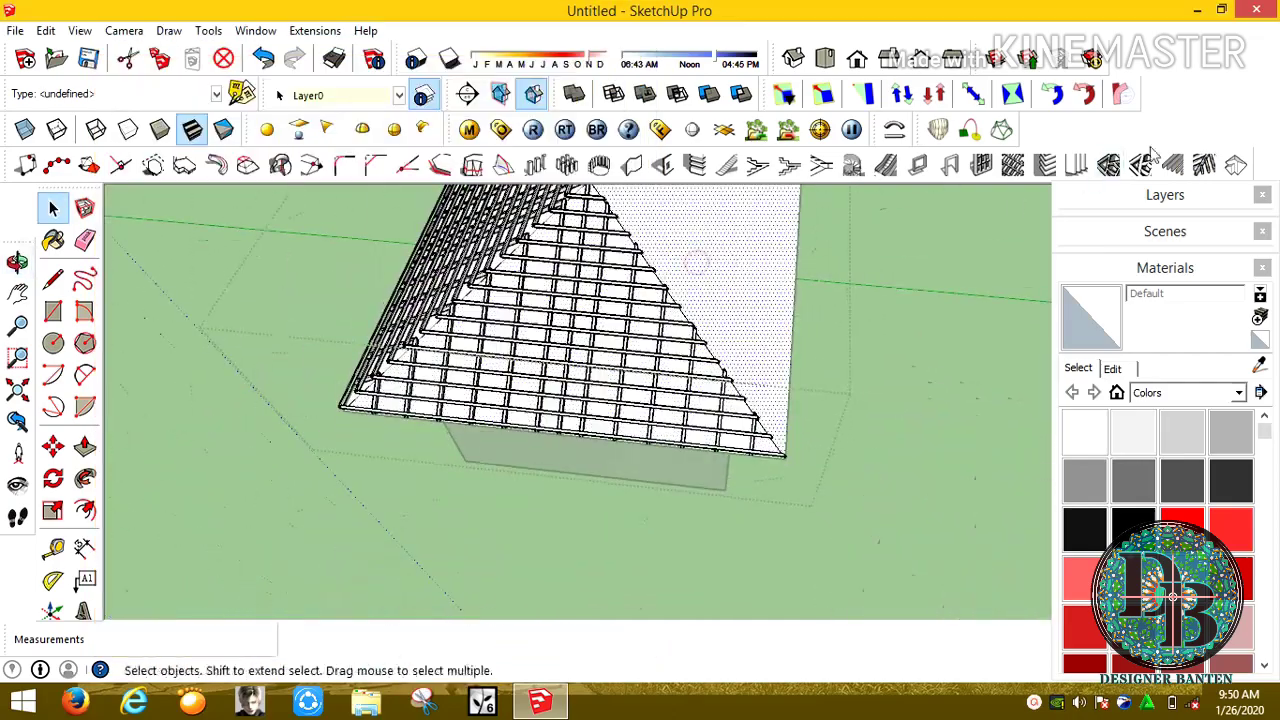
pyautogui.click(1204, 164)
pyautogui.click(258, 515)
pyautogui.moveTo(354, 480)
pyautogui.mouseDown(button='middle')
pyautogui.moveTo(829, 357)
pyautogui.moveTo(527, 384)
pyautogui.mouseUp(button='middle')
# Add rafters and battens to the left roof slope and close the roof group
pyautogui.click(527, 384)
pyautogui.click(1204, 164)
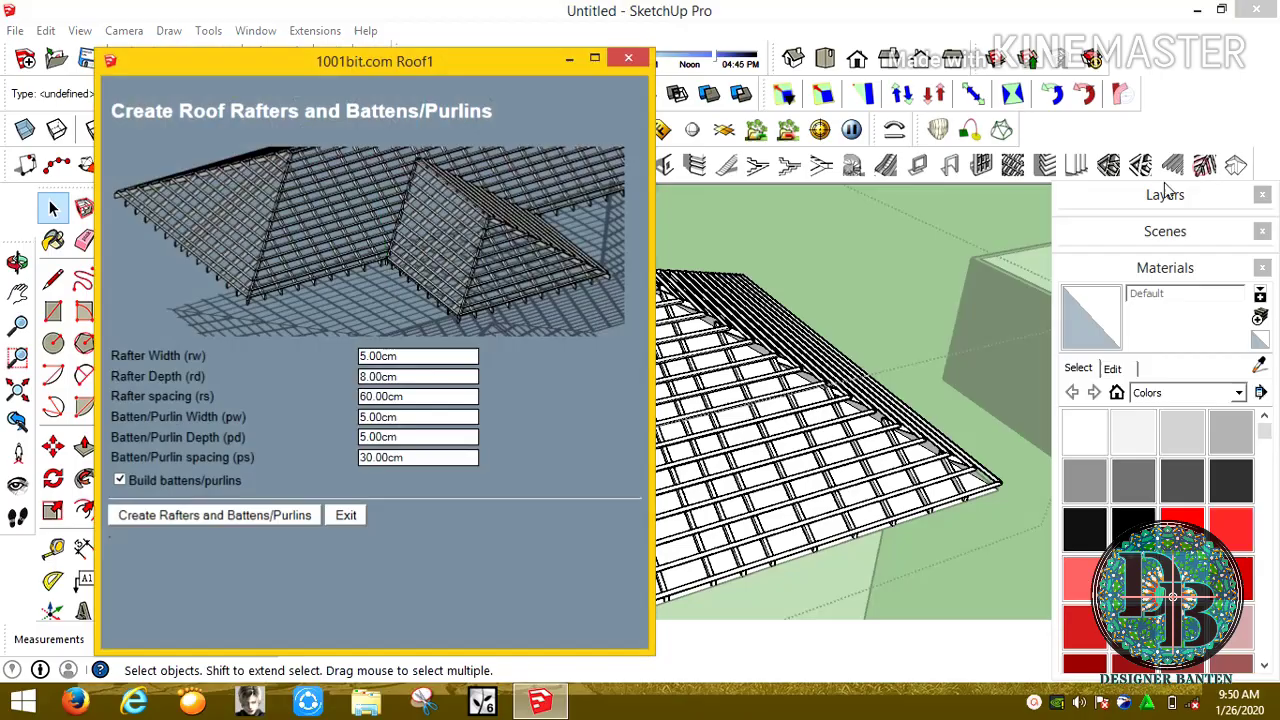
pyautogui.click(292, 515)
pyautogui.scroll(-2, 708, 270)
pyautogui.moveTo(737, 251)
pyautogui.mouseDown(button='middle')
pyautogui.moveTo(703, 368)
pyautogui.moveTo(737, 251)
pyautogui.mouseUp(button='middle')
pyautogui.scroll(3, 437, 557)
pyautogui.scroll(3, 437, 557)
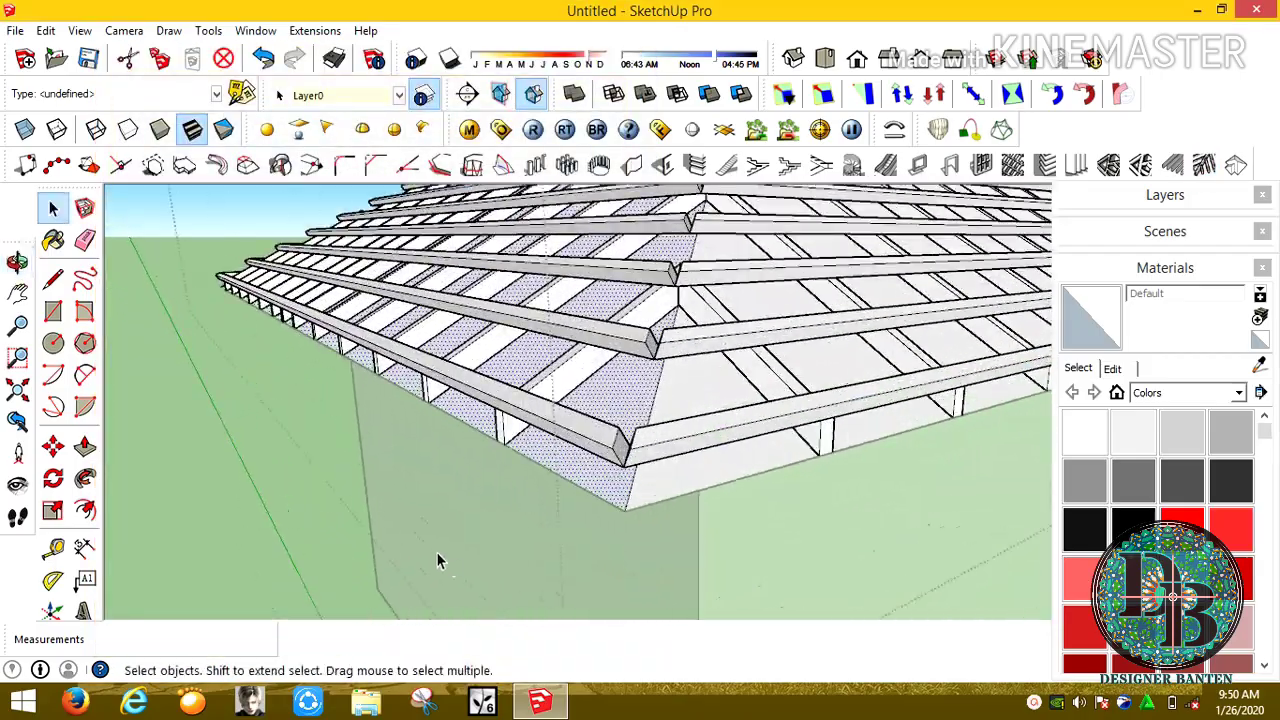
pyautogui.rightClick(236, 505)
# Draw a guide edge across one roof eave corner and erase the stray edges
pyautogui.click(53, 280)
pyautogui.scroll(2, 646, 433)
pyautogui.scroll(3, 580, 420)
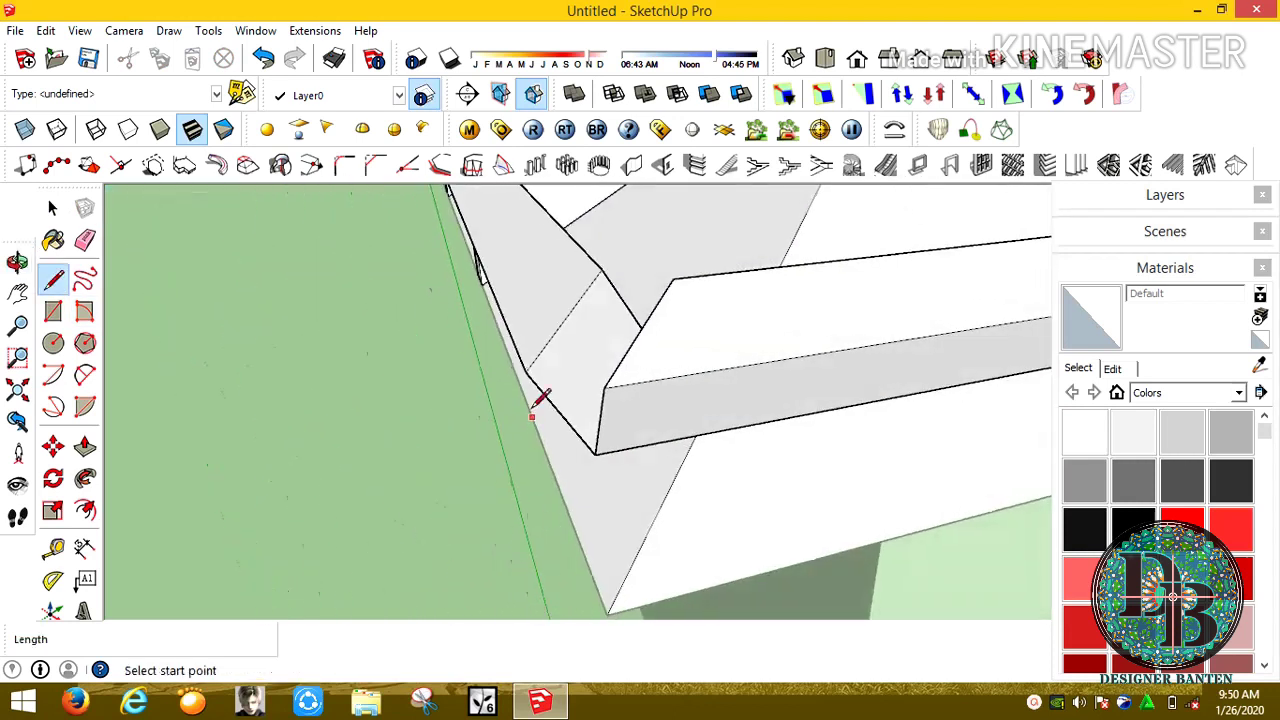
pyautogui.moveTo(537, 400)
pyautogui.mouseDown(button='middle')
pyautogui.moveTo(723, 472)
pyautogui.moveTo(526, 377)
pyautogui.mouseUp(button='middle')
pyautogui.click(522, 428)
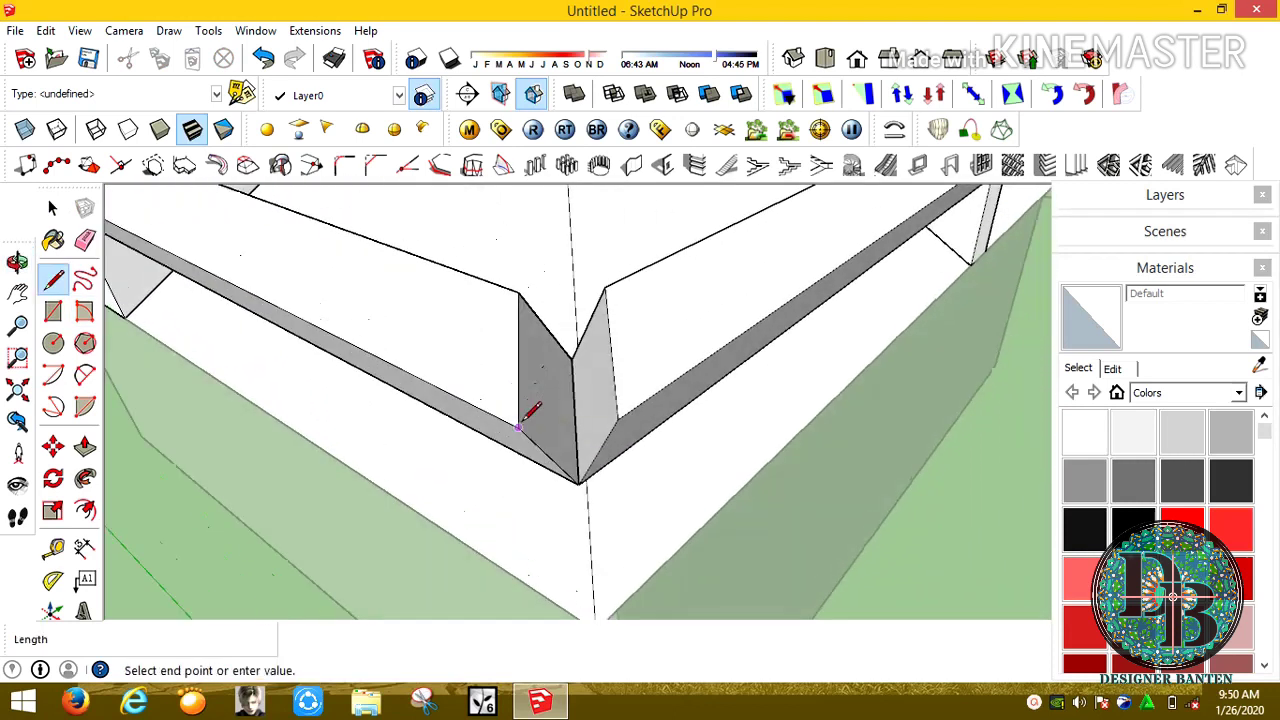
pyautogui.click(686, 510)
pyautogui.moveTo(572, 450); pyautogui.dragTo(471, 540, button='middle')
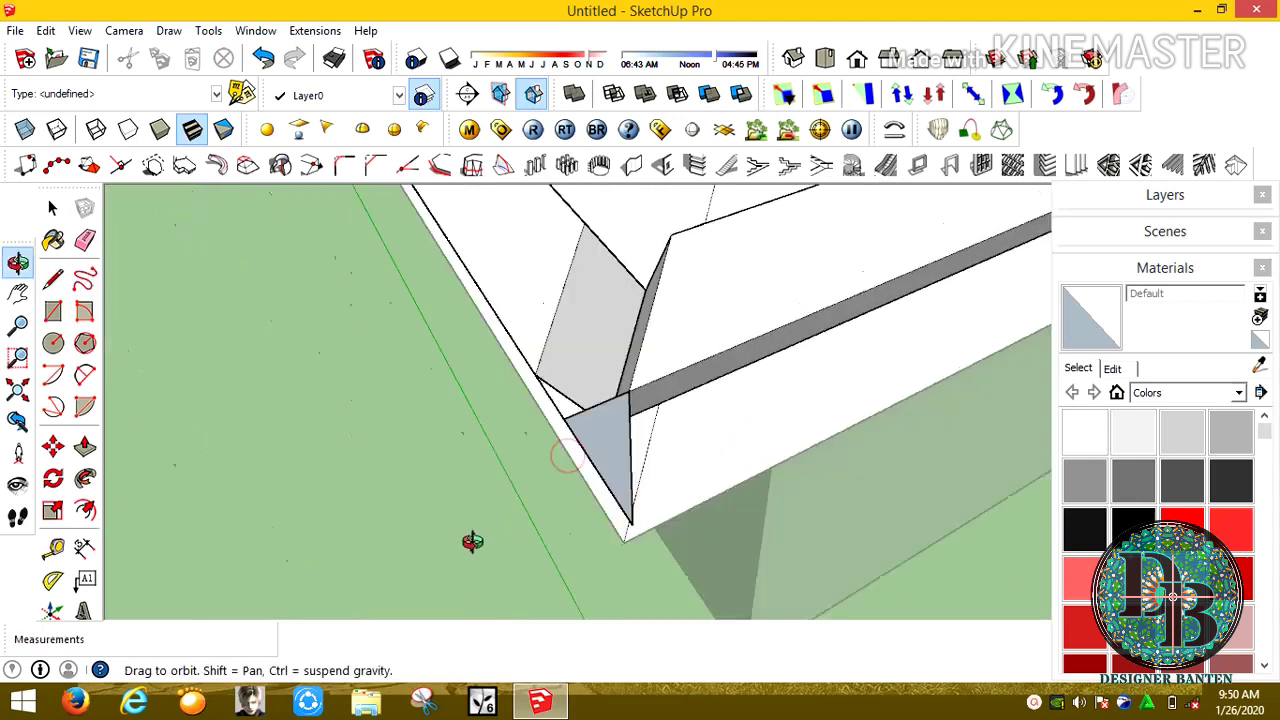
pyautogui.click(84, 240)
pyautogui.moveTo(591, 497)
pyautogui.mouseDown(button='middle')
pyautogui.moveTo(686, 343)
pyautogui.moveTo(793, 250)
pyautogui.moveTo(351, 214)
pyautogui.mouseUp(button='middle')
pyautogui.scroll(-2, 677, 371)
pyautogui.scroll(-2, 686, 366)
pyautogui.scroll(5, 793, 250)
# Draw a second guide edge at the roof's outer corner and erase the extras
pyautogui.press('l')
pyautogui.click(830, 510)
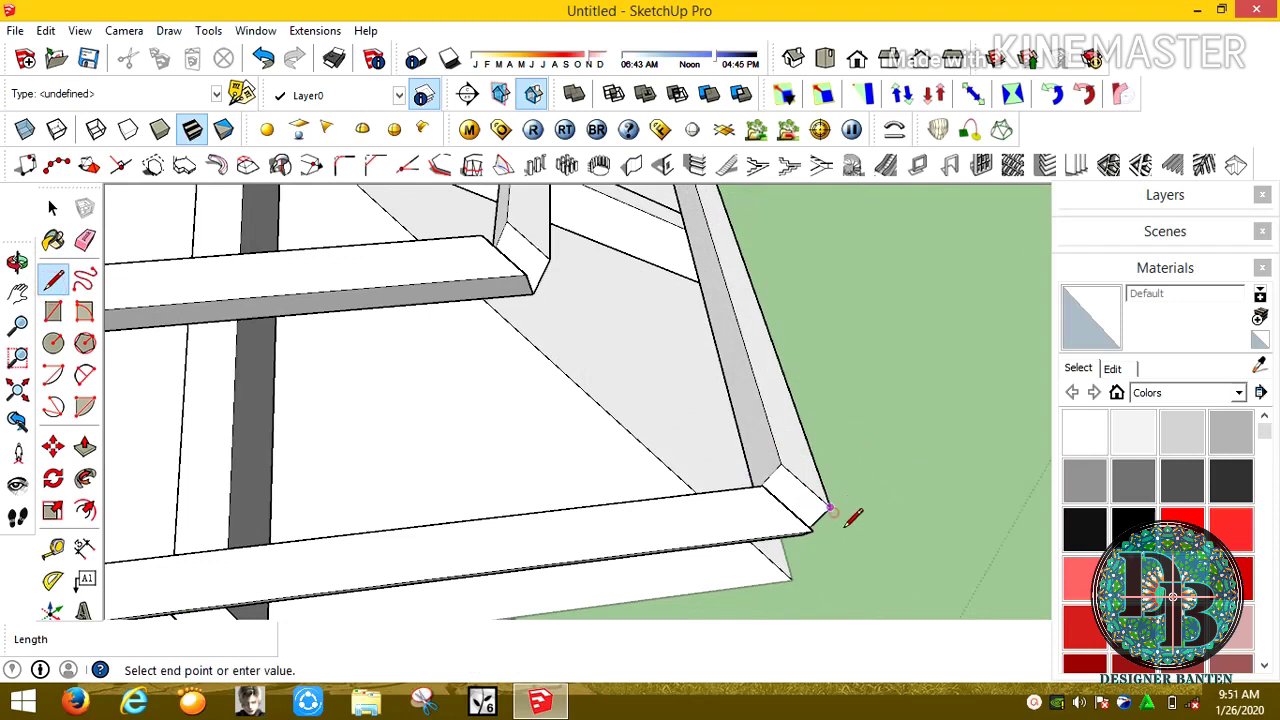
pyautogui.moveTo(840, 523)
pyautogui.mouseDown(button='middle')
pyautogui.moveTo(651, 523)
pyautogui.moveTo(480, 470)
pyautogui.moveTo(531, 531)
pyautogui.moveTo(520, 482)
pyautogui.moveTo(490, 455)
pyautogui.mouseUp(button='middle')
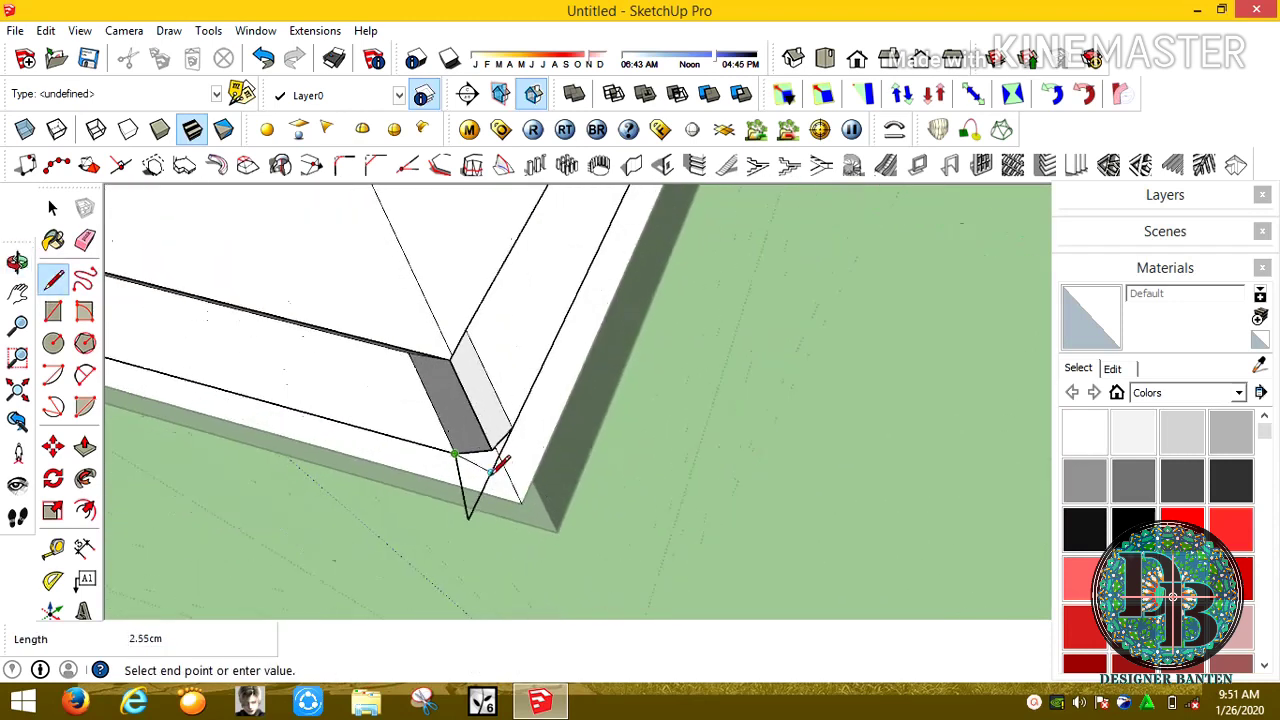
pyautogui.click(471, 486)
pyautogui.click(85, 240)
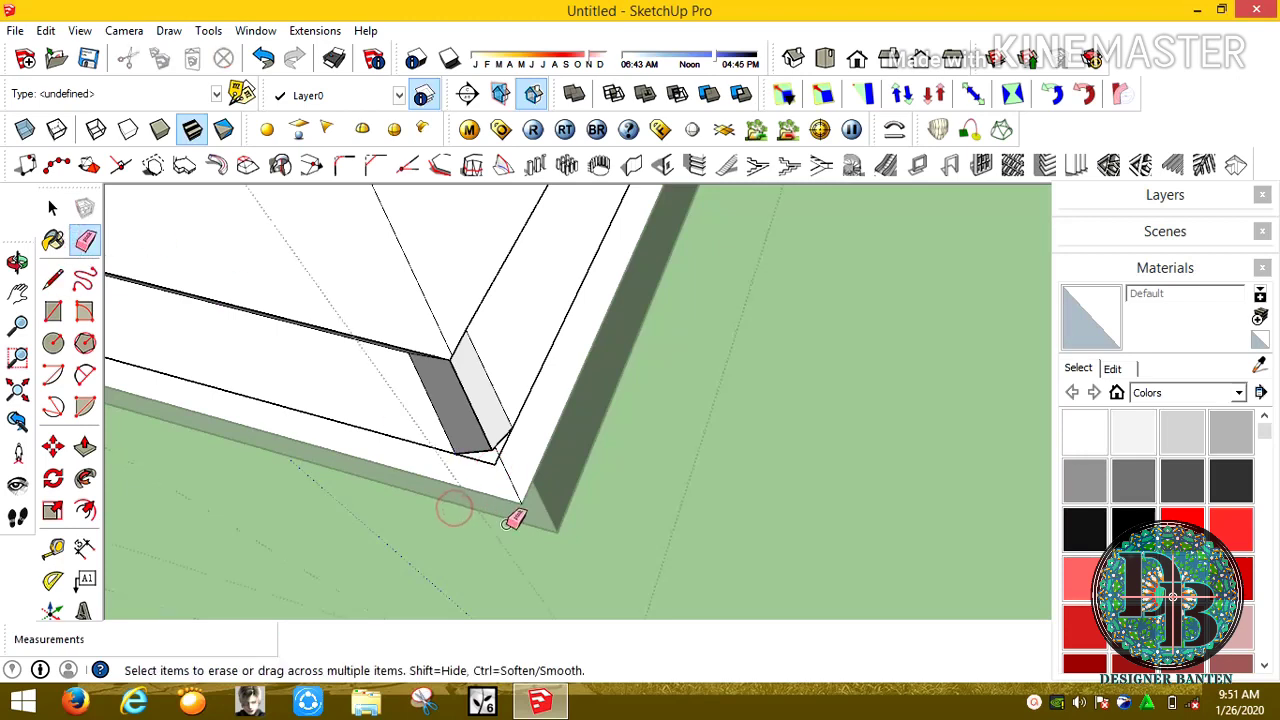
pyautogui.scroll(-3, 515, 518)
# Draw an 805 × 805 cm rectangle between opposite roof corners and select it
pyautogui.press('r')
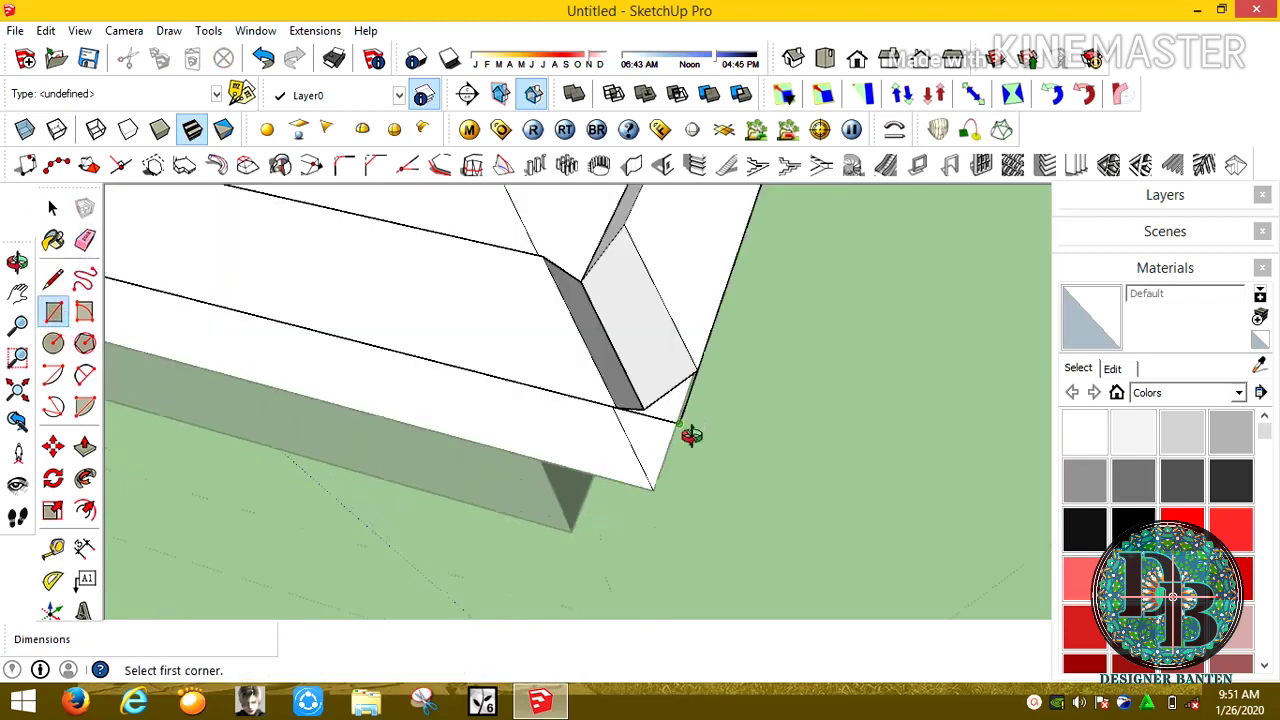
pyautogui.moveTo(691, 435); pyautogui.dragTo(774, 540, button='middle')
pyautogui.click(774, 540)
pyautogui.moveTo(923, 577)
pyautogui.mouseDown(button='middle')
pyautogui.moveTo(777, 420)
pyautogui.moveTo(735, 405)
pyautogui.mouseUp(button='middle')
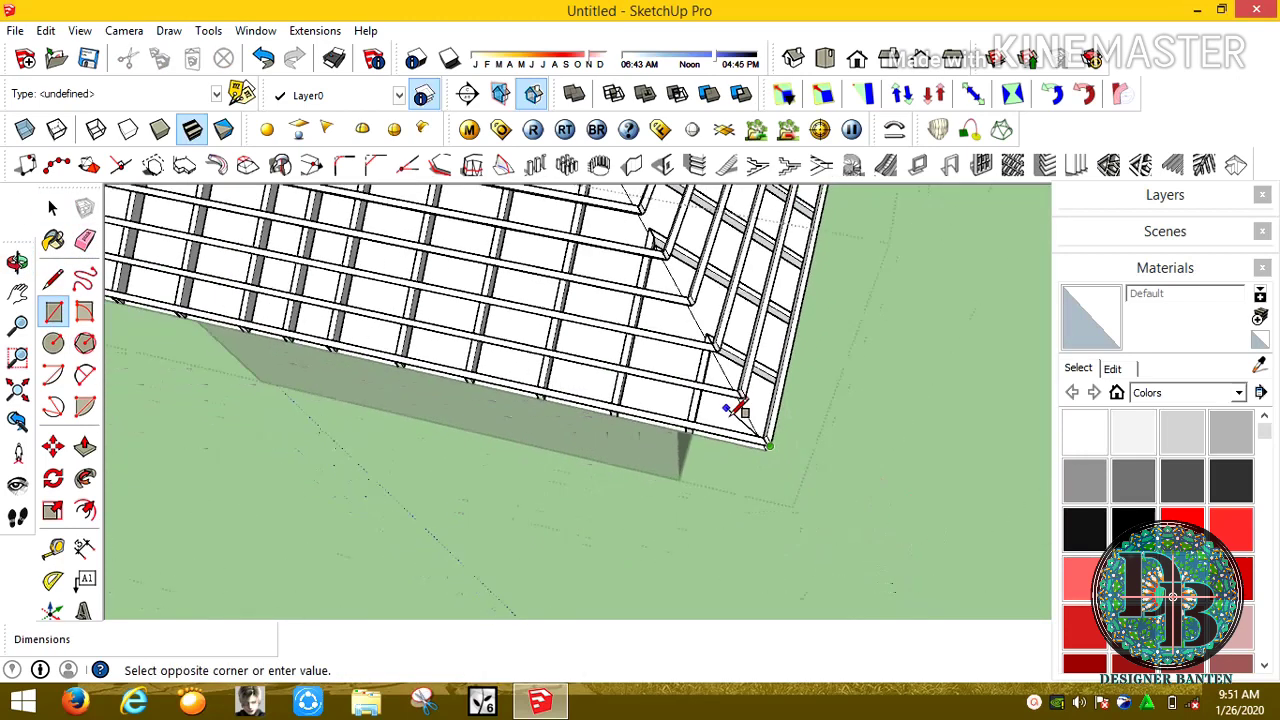
pyautogui.scroll(-5, 735, 405)
pyautogui.scroll(5, 600, 390)
pyautogui.moveTo(600, 390)
pyautogui.mouseDown(button='middle')
pyautogui.moveTo(866, 323)
pyautogui.moveTo(606, 390)
pyautogui.mouseUp(button='middle')
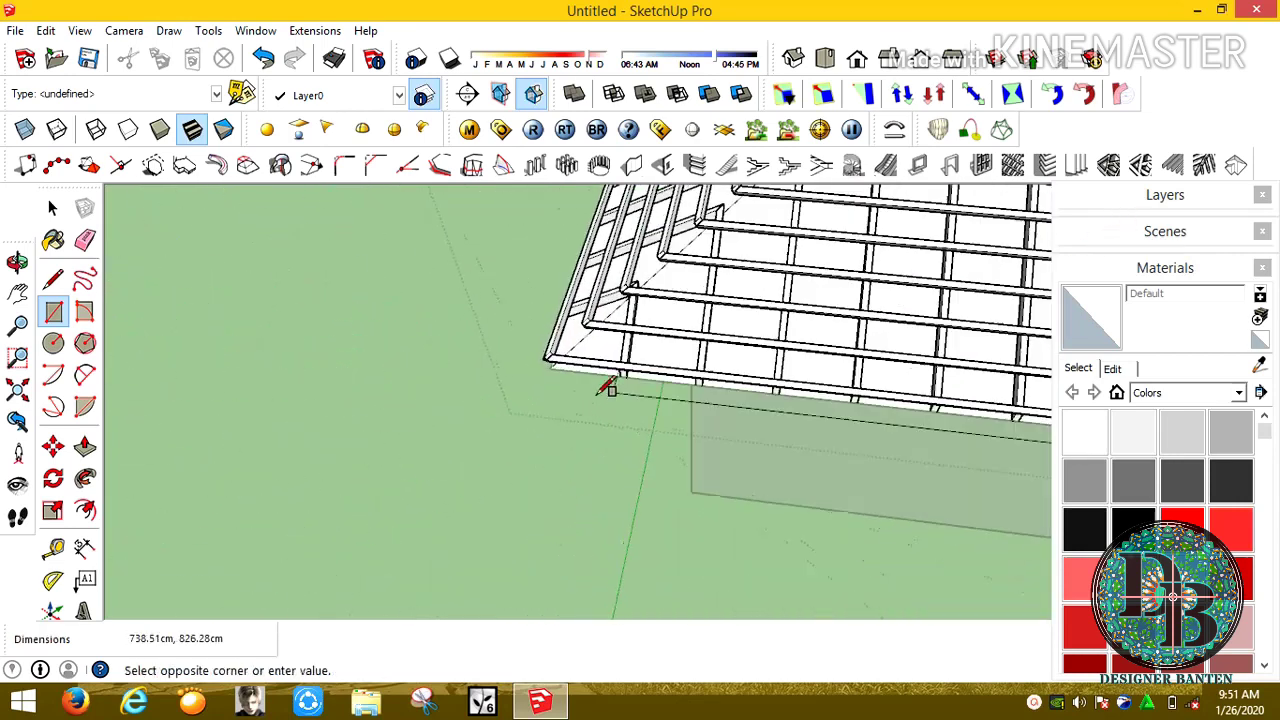
pyautogui.scroll(3, 606, 388)
pyautogui.scroll(2, 459, 378)
pyautogui.click(420, 400)
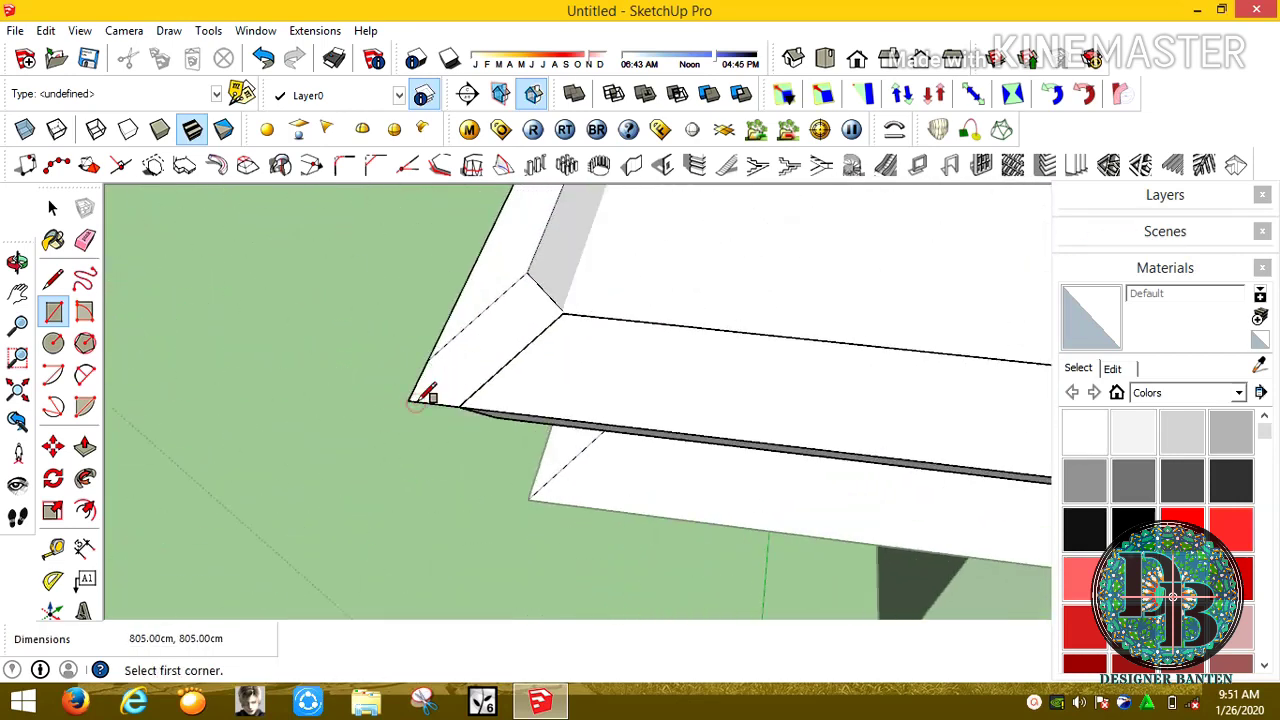
pyautogui.scroll(-3, 600, 375)
pyautogui.scroll(-2, 600, 380)
pyautogui.press('space')
pyautogui.click(590, 370)
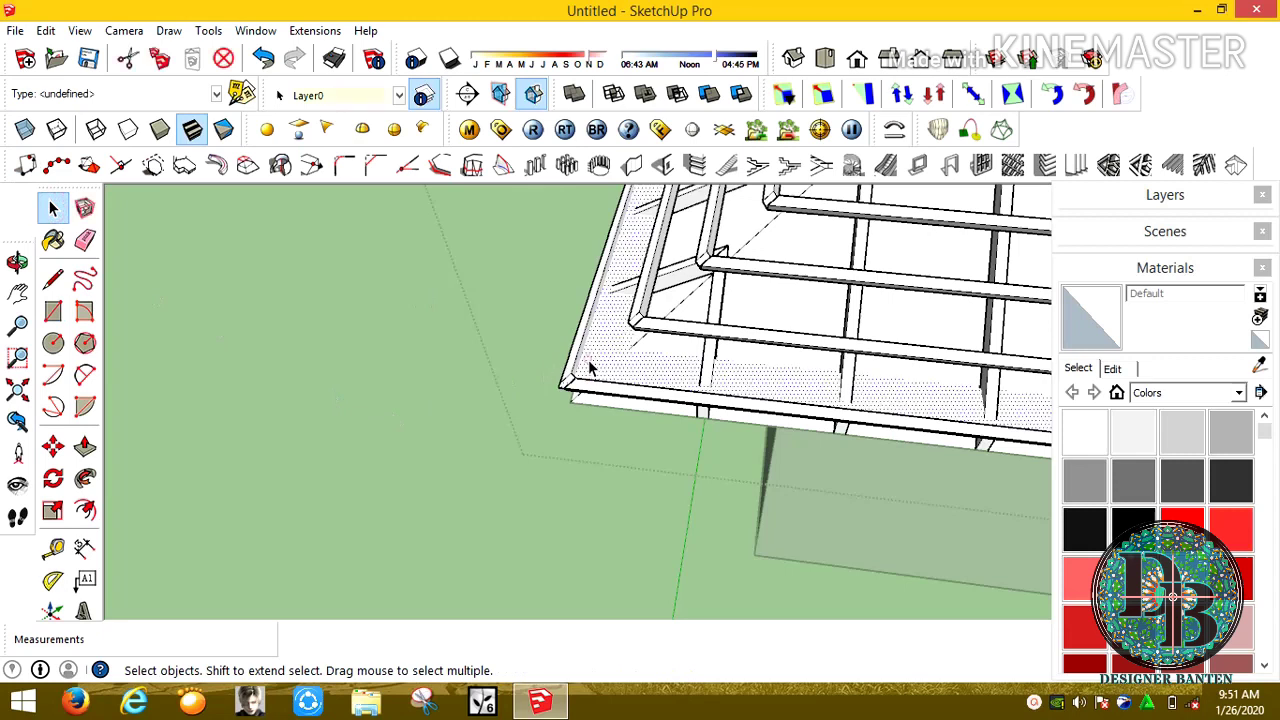
# Build a 30° hip roof with the set overhang from the selected top face
pyautogui.click(1234, 167)
pyautogui.click(276, 334)
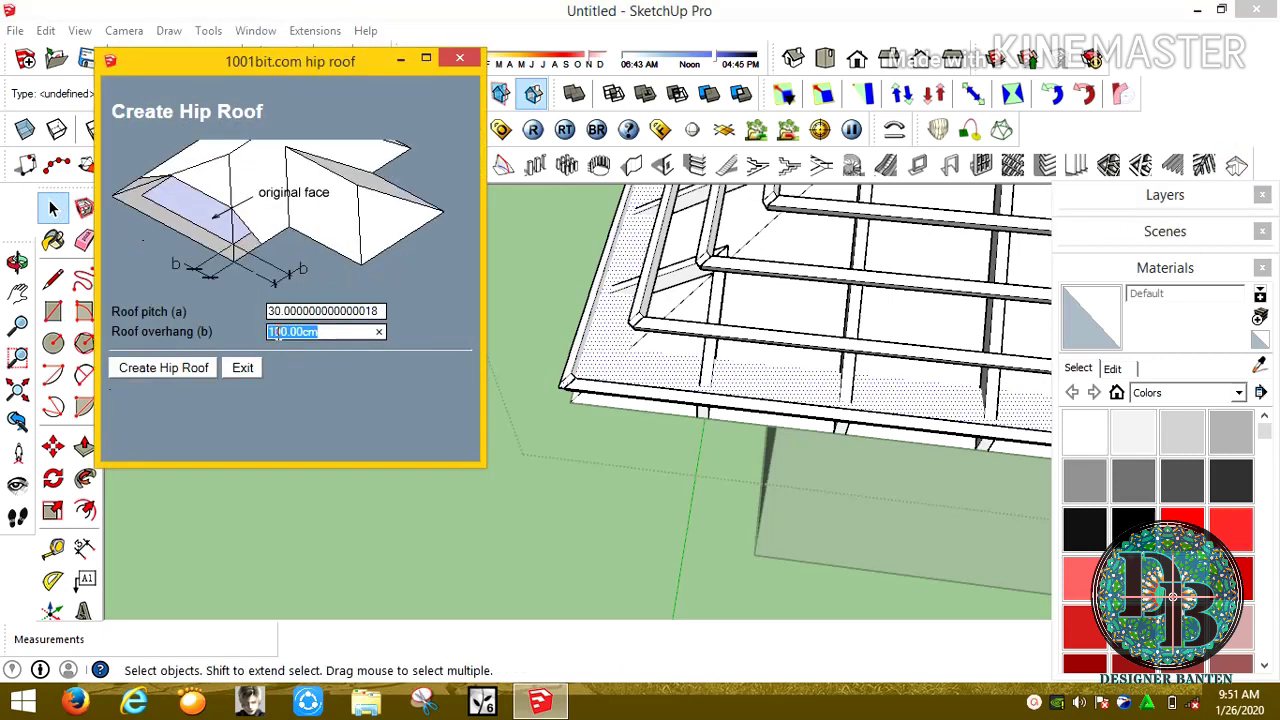
pyautogui.write('0')
pyautogui.click(190, 372)
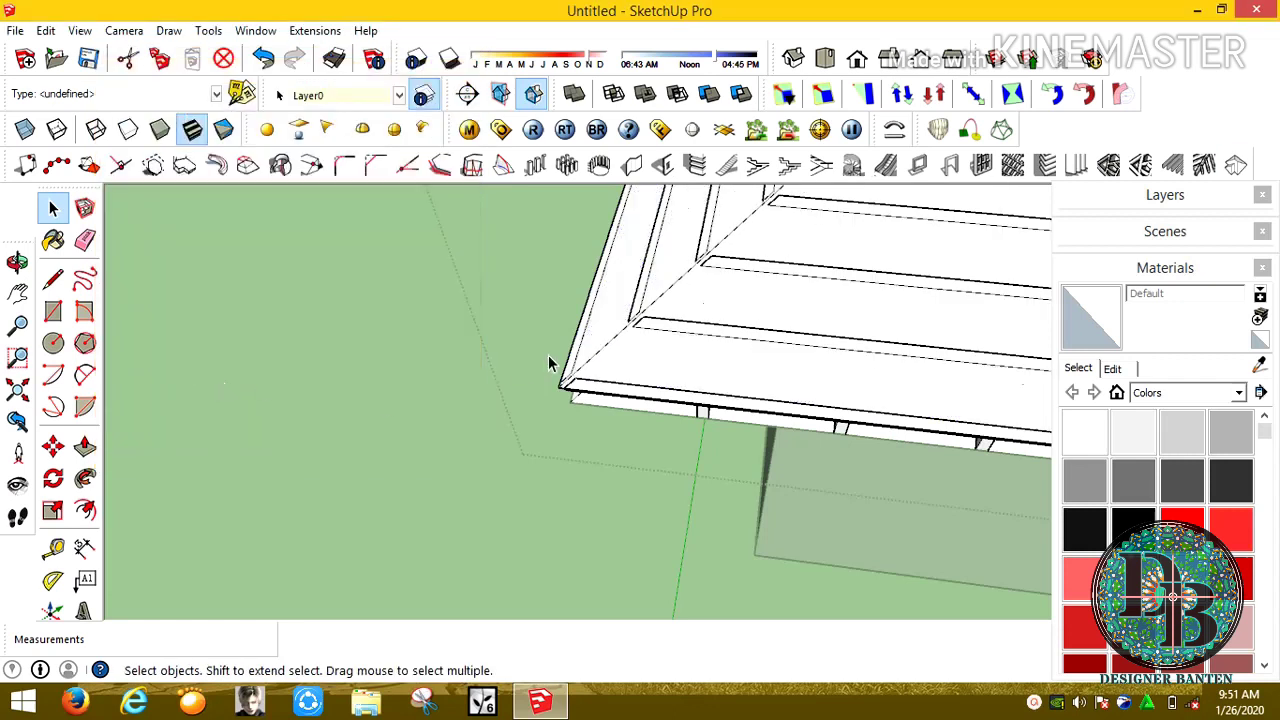
pyautogui.moveTo(551, 357); pyautogui.dragTo(623, 360, button='middle')
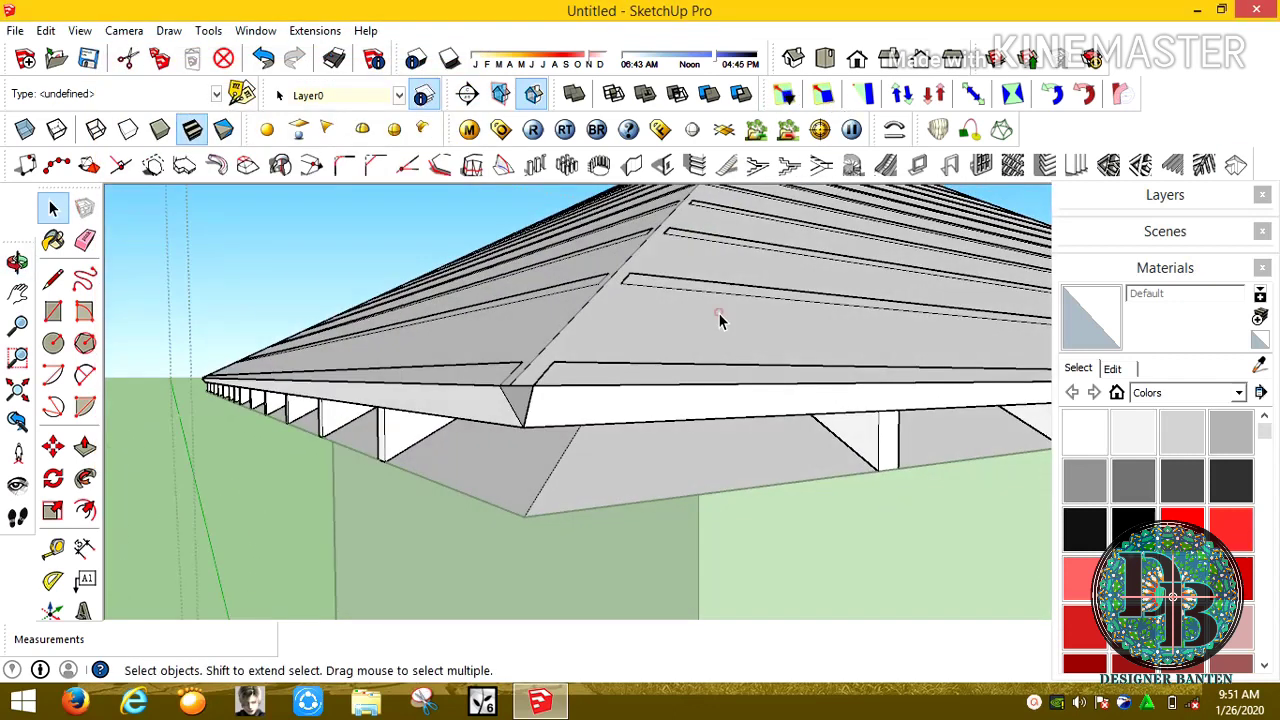
# Select a sloped roof face and Push/Pull it 3 cm thick
pyautogui.doubleClick(720, 318)
pyautogui.click(716, 319)
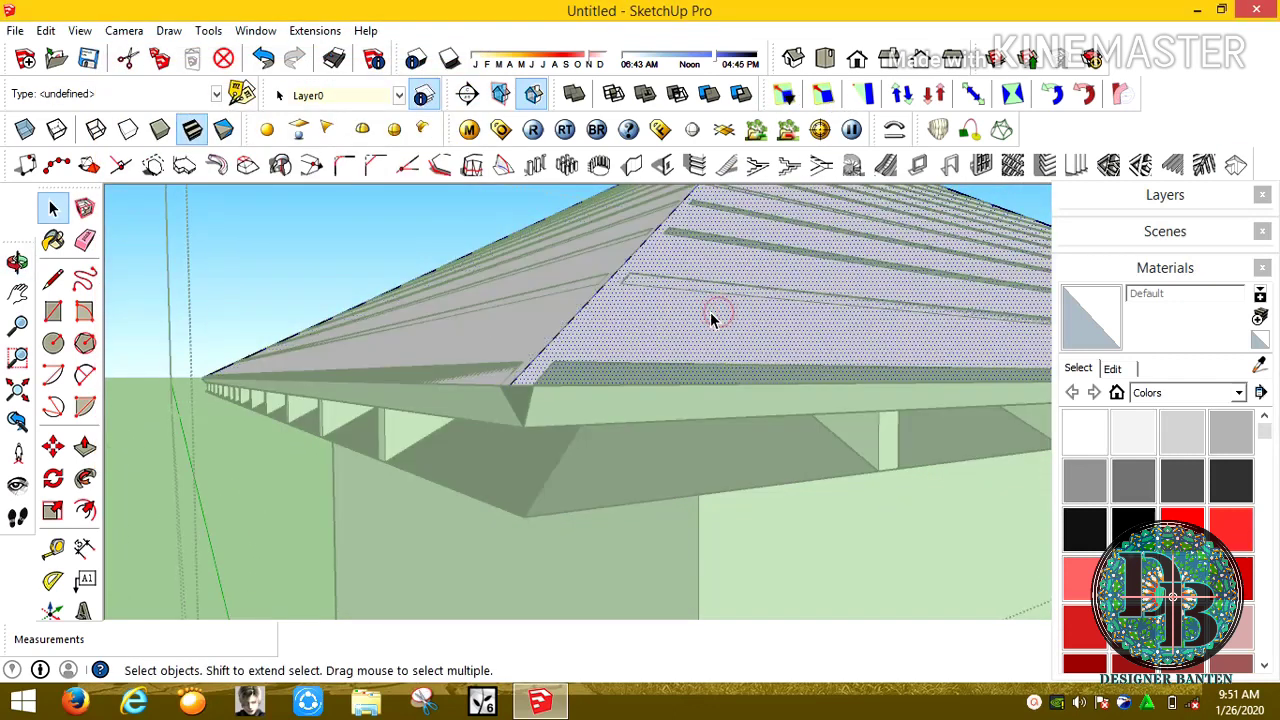
pyautogui.press('p')
pyautogui.click(733, 340)
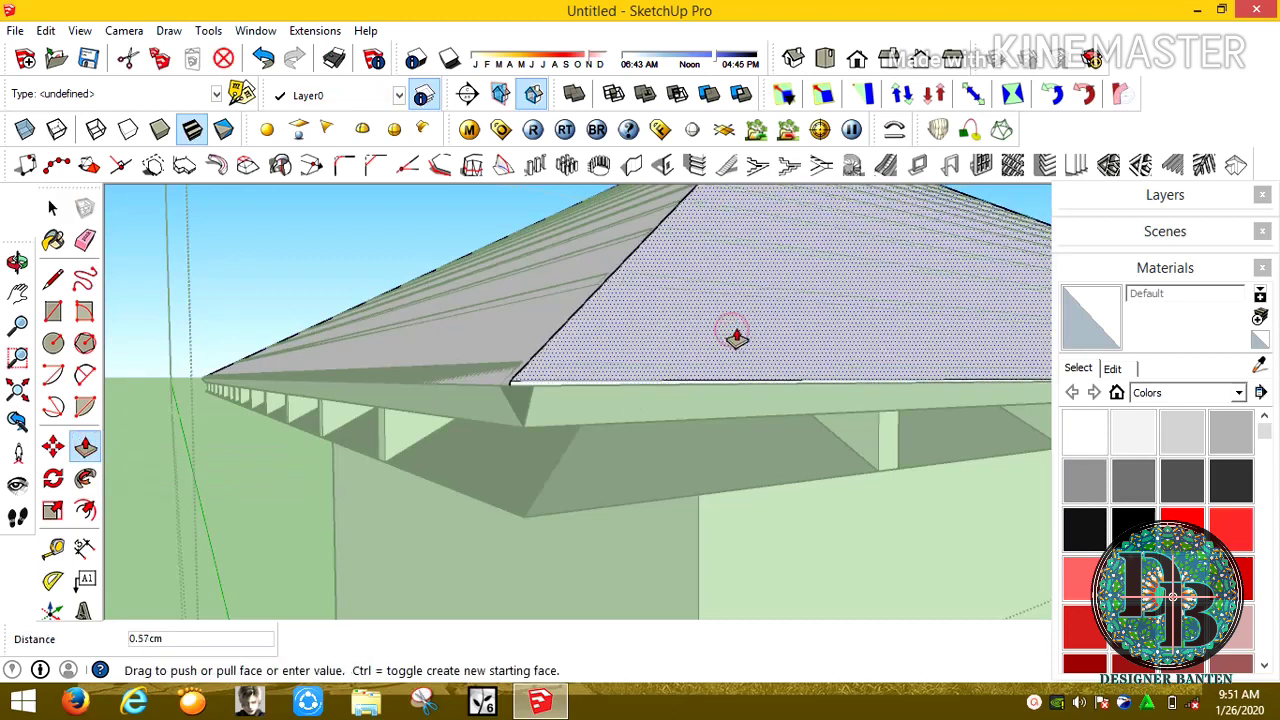
pyautogui.moveTo(743, 334); pyautogui.dragTo(908, 320, button='middle')
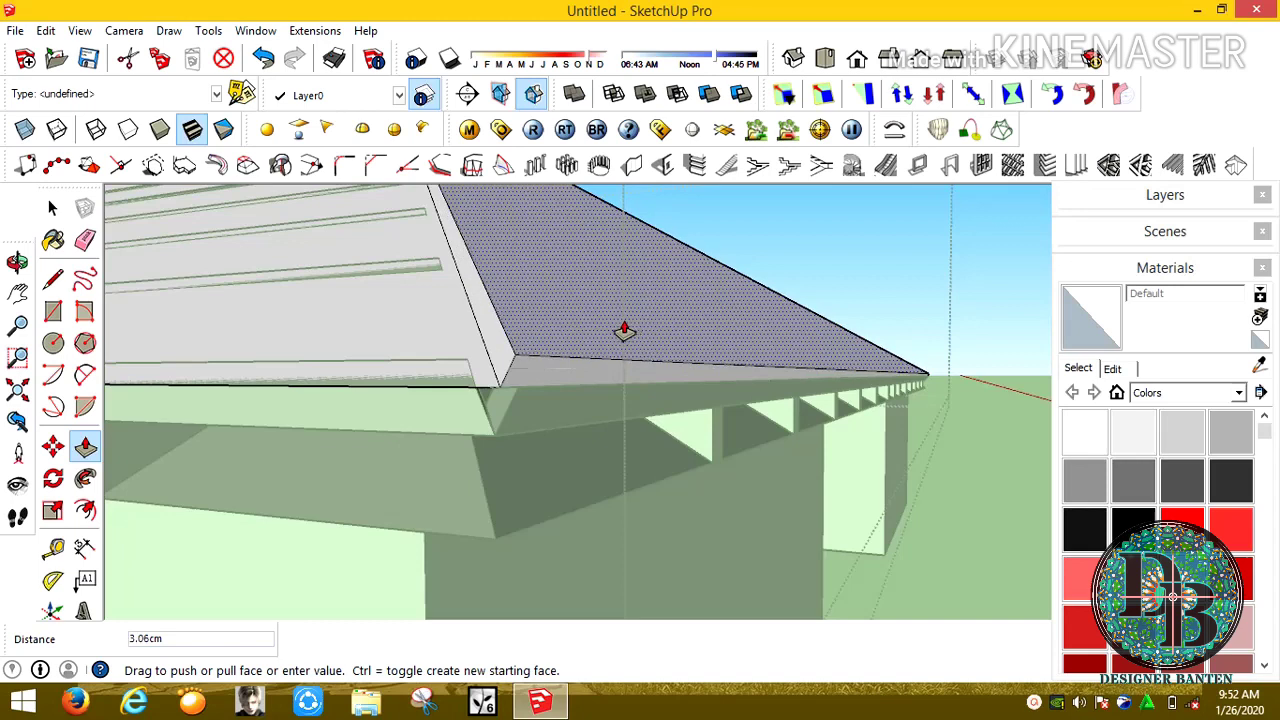
pyautogui.moveTo(624, 330); pyautogui.dragTo(428, 337, button='middle')
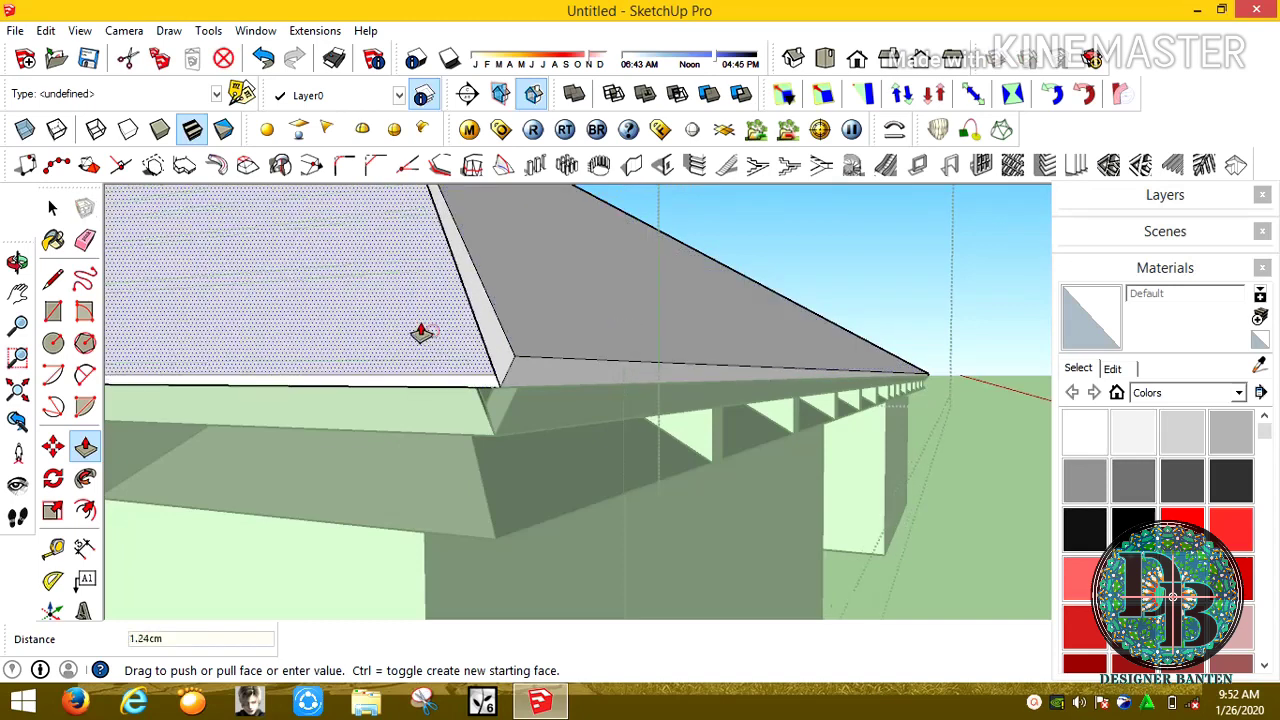
pyautogui.press('Return')
# Give the remaining sloped roof faces the same 3 cm thickness
pyautogui.moveTo(746, 457)
pyautogui.mouseDown(button='middle')
pyautogui.moveTo(437, 328)
pyautogui.moveTo(820, 354)
pyautogui.mouseUp(button='middle')
pyautogui.click(815, 356)
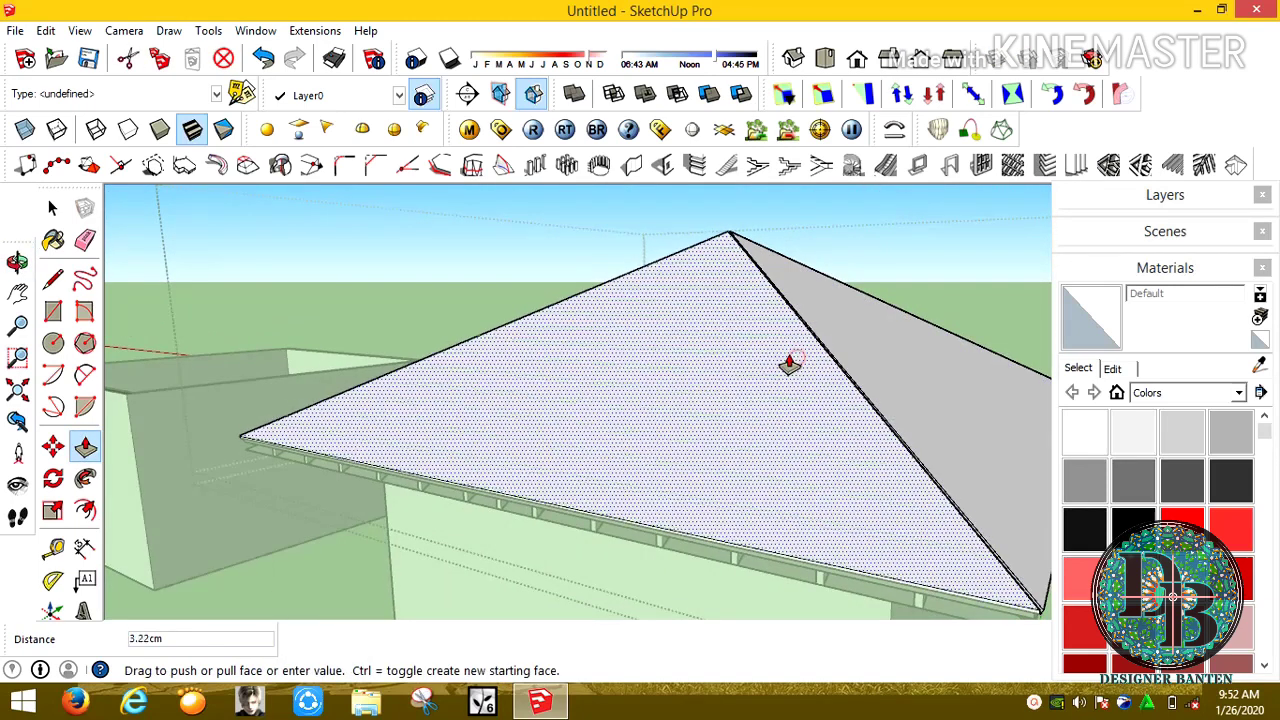
pyautogui.write('3')
pyautogui.press('Return')
pyautogui.moveTo(690, 368)
pyautogui.mouseDown(button='middle')
pyautogui.moveTo(1020, 414)
pyautogui.moveTo(697, 403)
pyautogui.moveTo(766, 343)
pyautogui.moveTo(531, 397)
pyautogui.moveTo(654, 309)
pyautogui.moveTo(520, 437)
pyautogui.moveTo(686, 374)
pyautogui.mouseUp(button='middle')
pyautogui.click(684, 402)
pyautogui.scroll(-2, 677, 391)
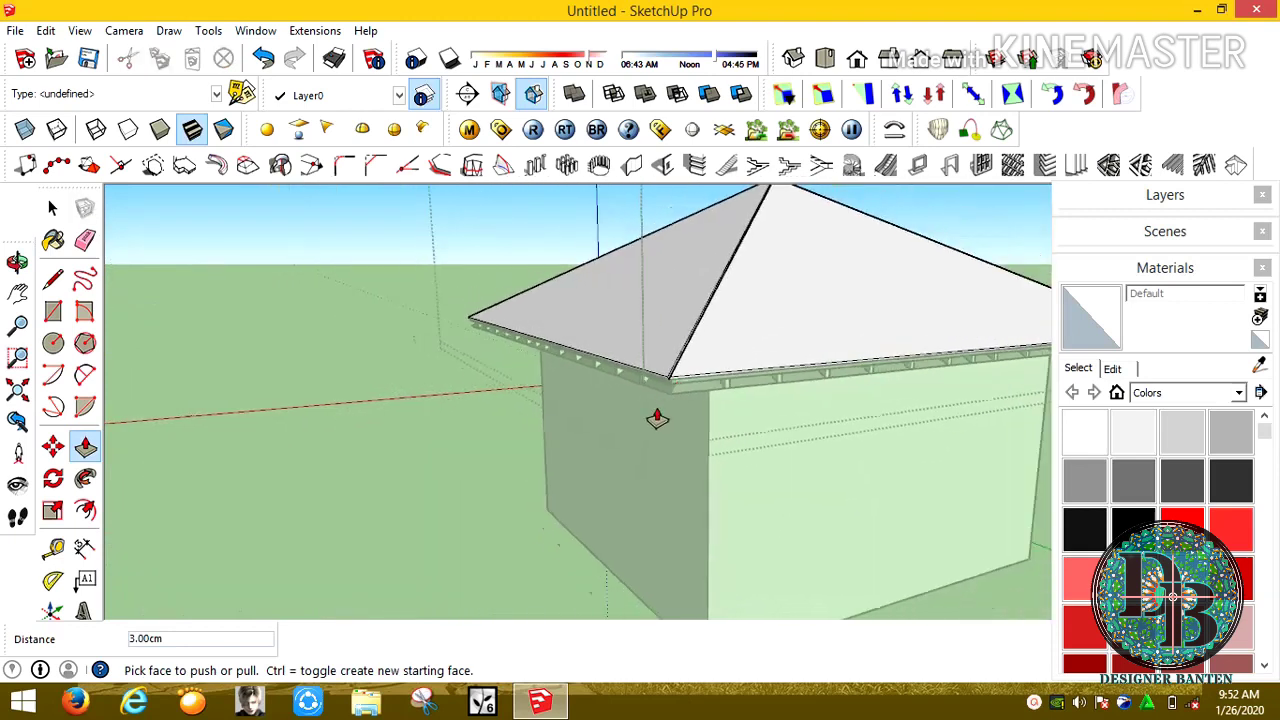
pyautogui.click(53, 278)
pyautogui.moveTo(392, 338)
pyautogui.mouseDown(button='middle')
pyautogui.moveTo(409, 509)
pyautogui.moveTo(266, 537)
pyautogui.moveTo(366, 480)
pyautogui.moveTo(426, 500)
pyautogui.moveTo(375, 560)
pyautogui.mouseUp(button='middle')
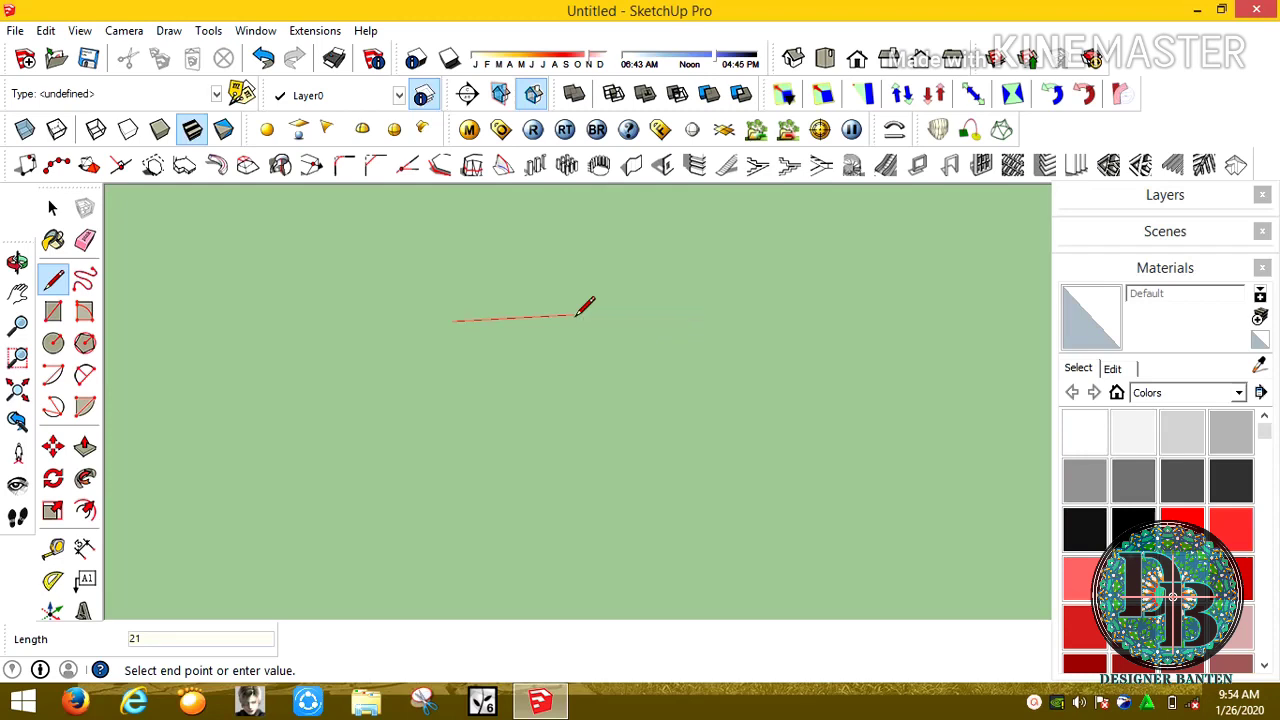
# Finish the tile profile's base line and draw an arc over it with a 9.2 bulge
pyautogui.click(603, 312)
pyautogui.click(85, 374)
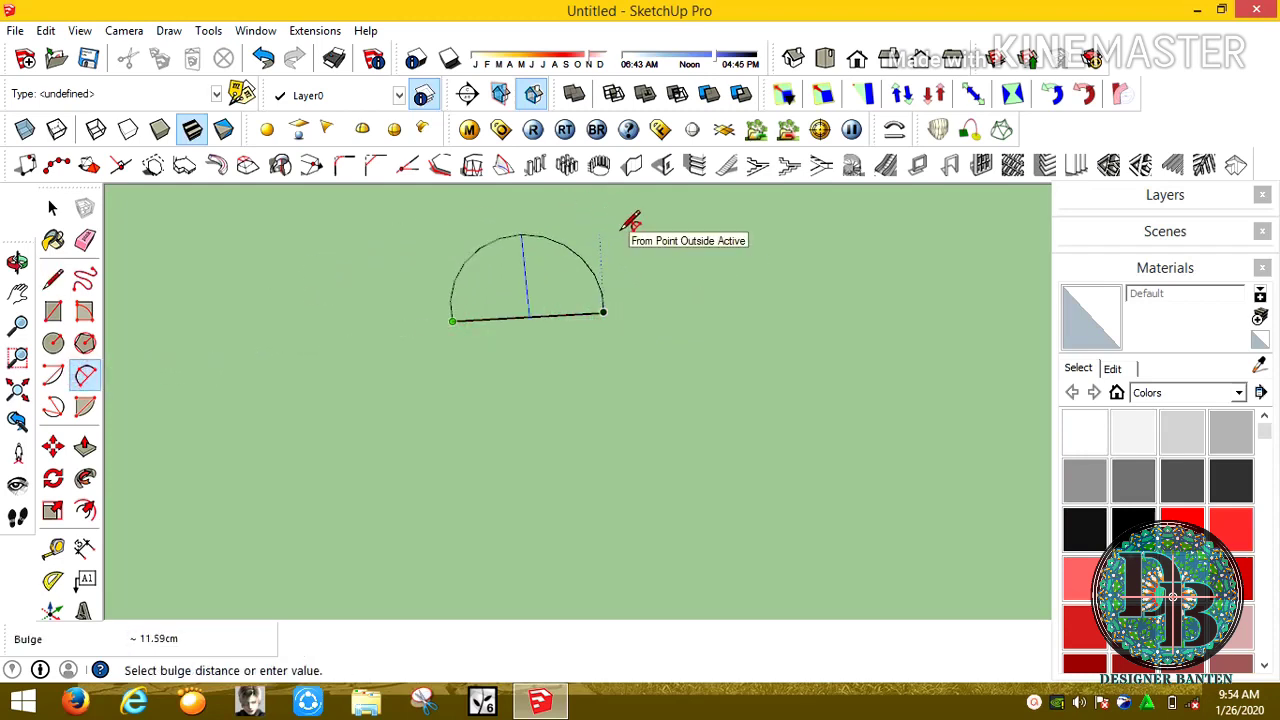
pyautogui.write('2')
pyautogui.press('Return')
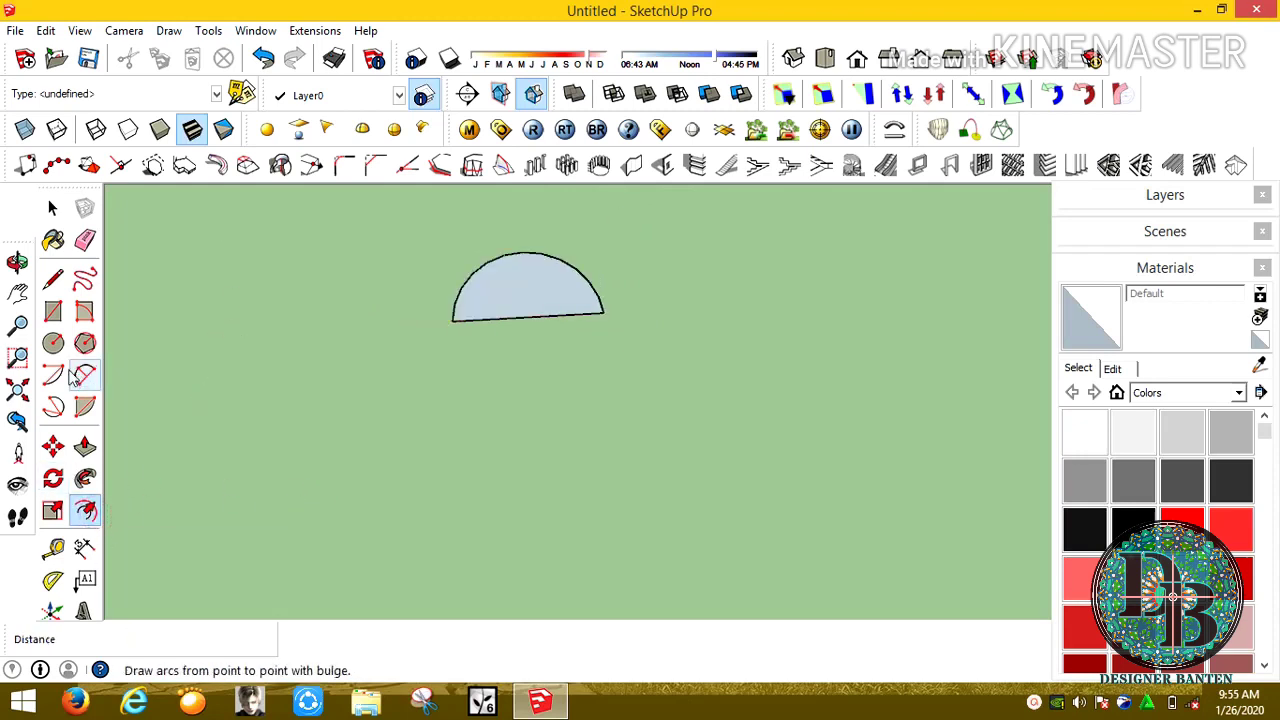
# Draw a 26 cm line, reposition it, and add the outer arc forming a half-disc
pyautogui.click(53, 279)
pyautogui.write('26')
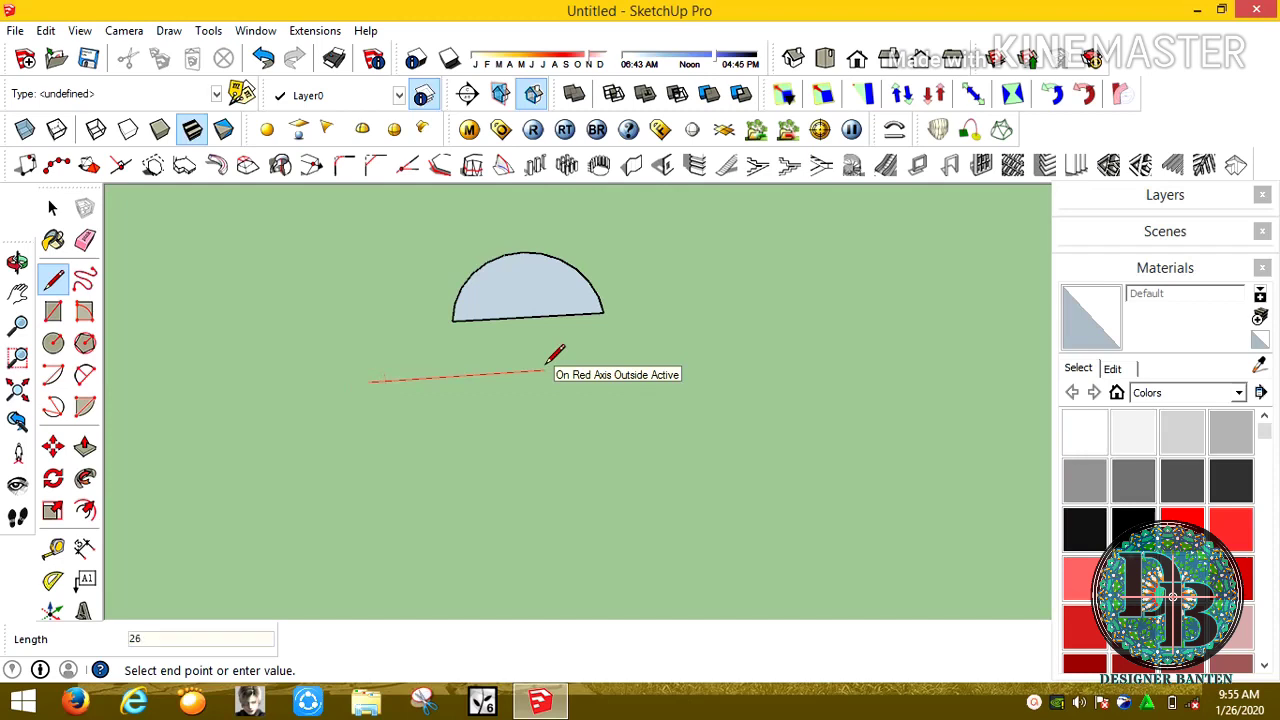
pyautogui.press('Return')
pyautogui.click(53, 207)
pyautogui.click(480, 374)
pyautogui.press('m')
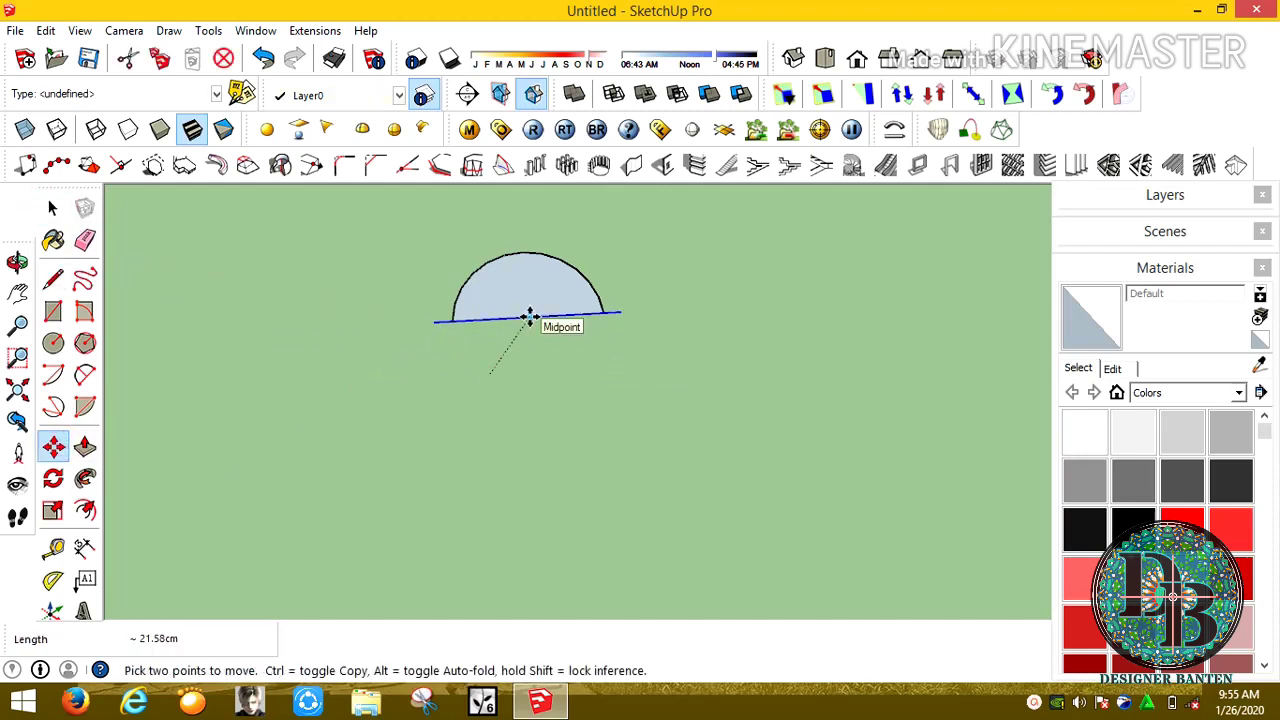
pyautogui.click(85, 343)
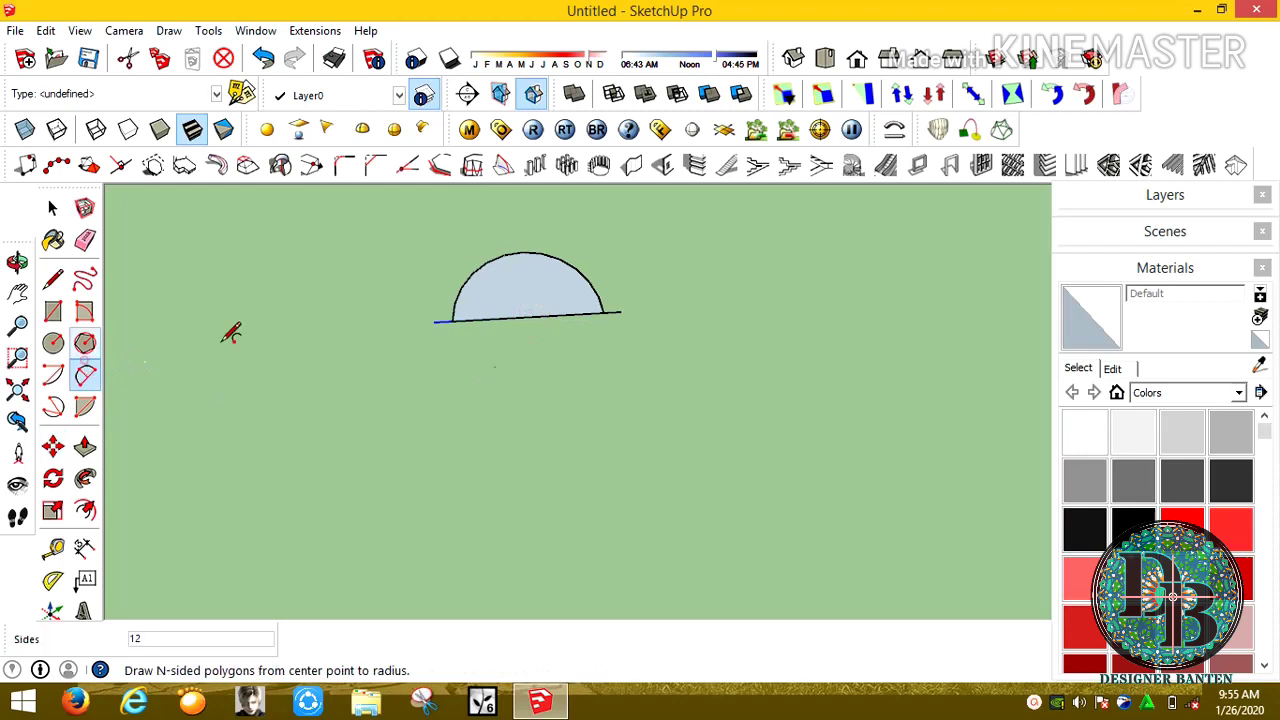
pyautogui.click(622, 311)
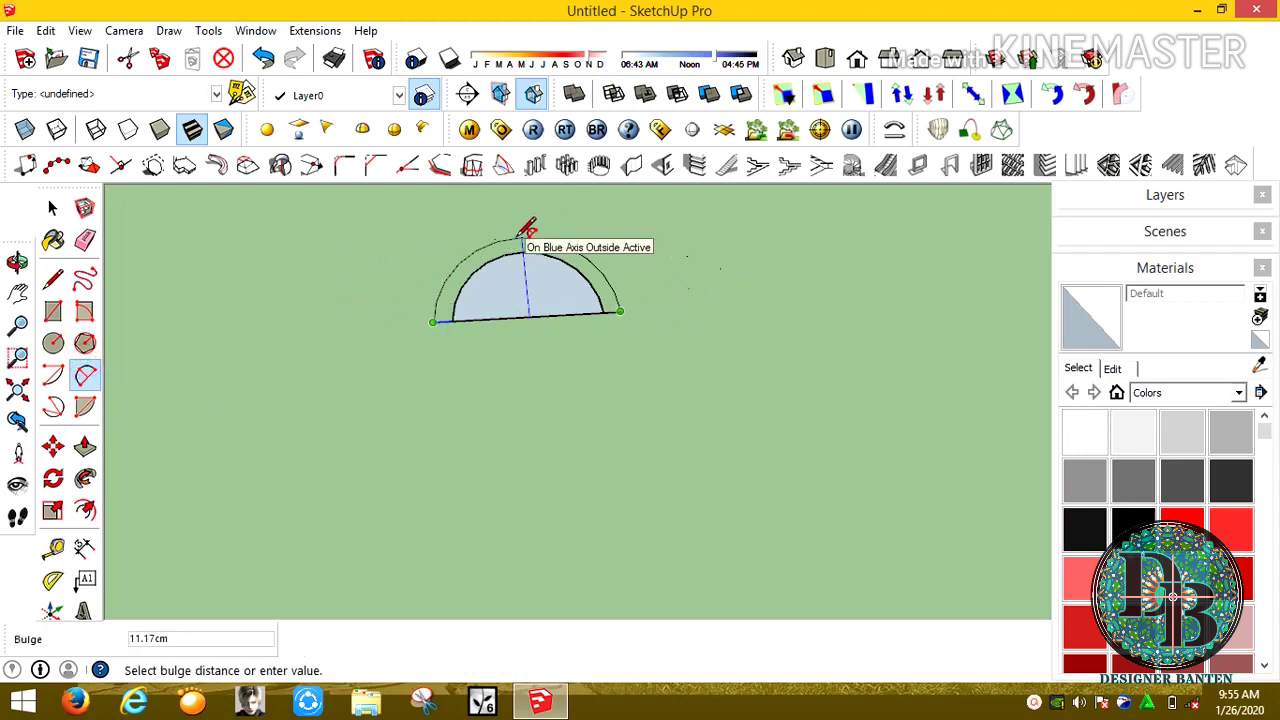
pyautogui.click(527, 228)
# Offset the half-disc outline inward and close the offset corner with a short line
pyautogui.click(85, 510)
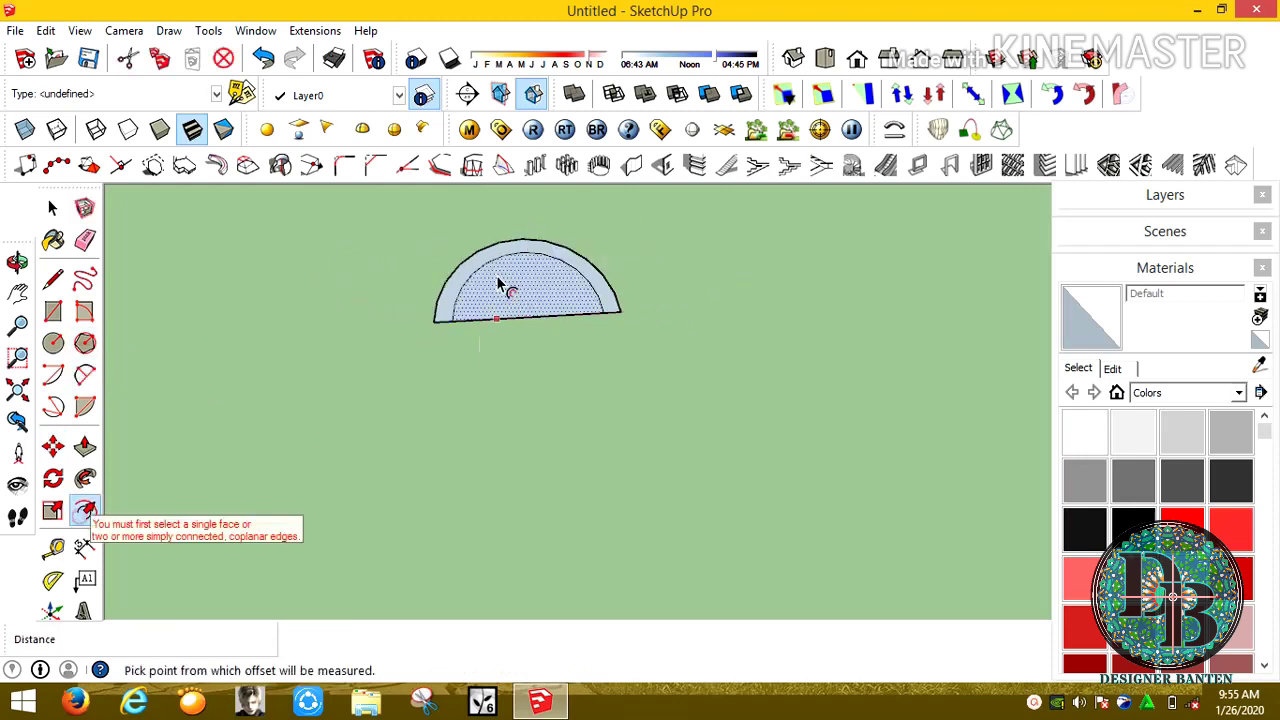
pyautogui.click(500, 285)
pyautogui.scroll(1, 490, 308)
pyautogui.click(480, 285)
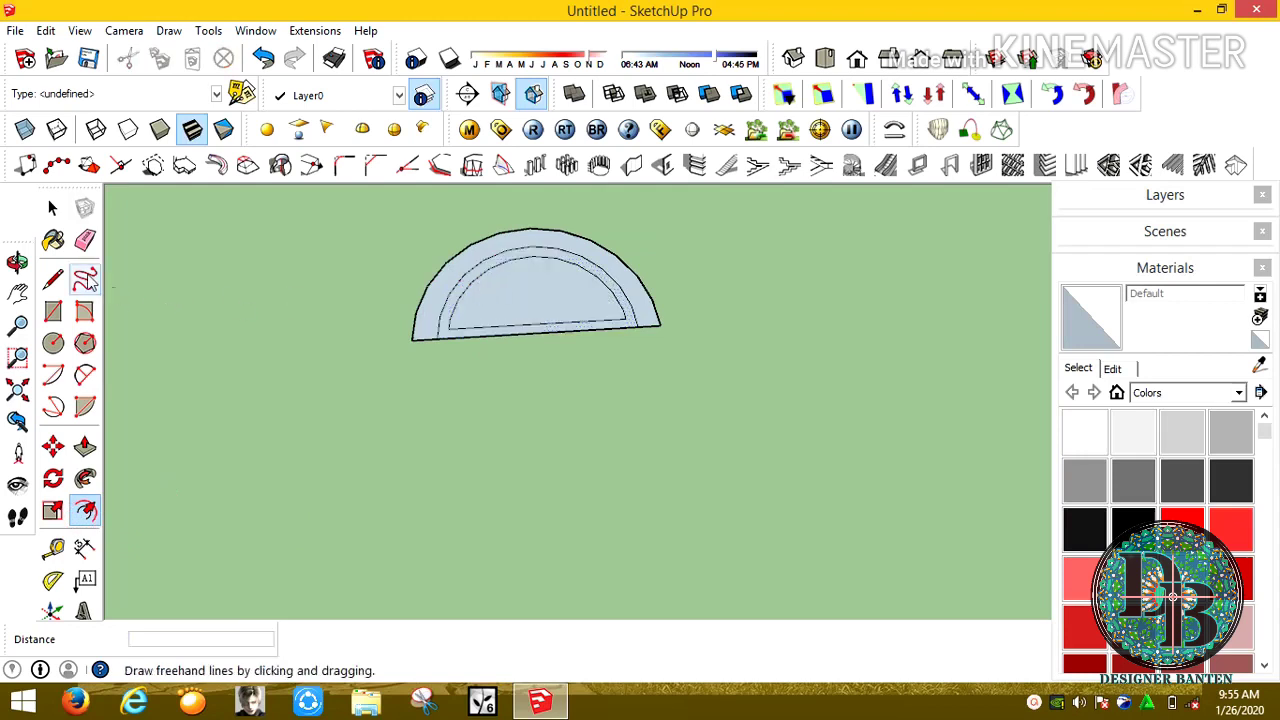
pyautogui.scroll(1, 452, 318)
pyautogui.click(444, 326)
pyautogui.scroll(1, 447, 330)
pyautogui.click(448, 330)
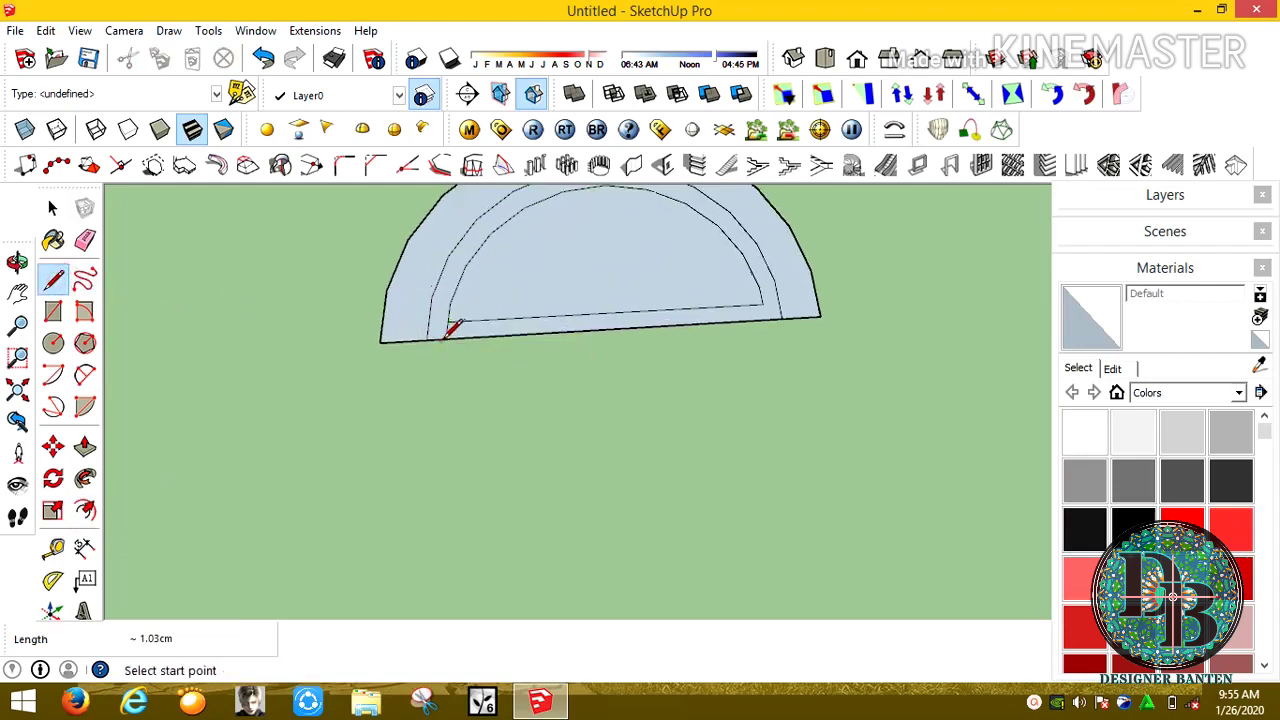
# Erase the bottom edge so only the thin arch ring face remains
pyautogui.press('e')
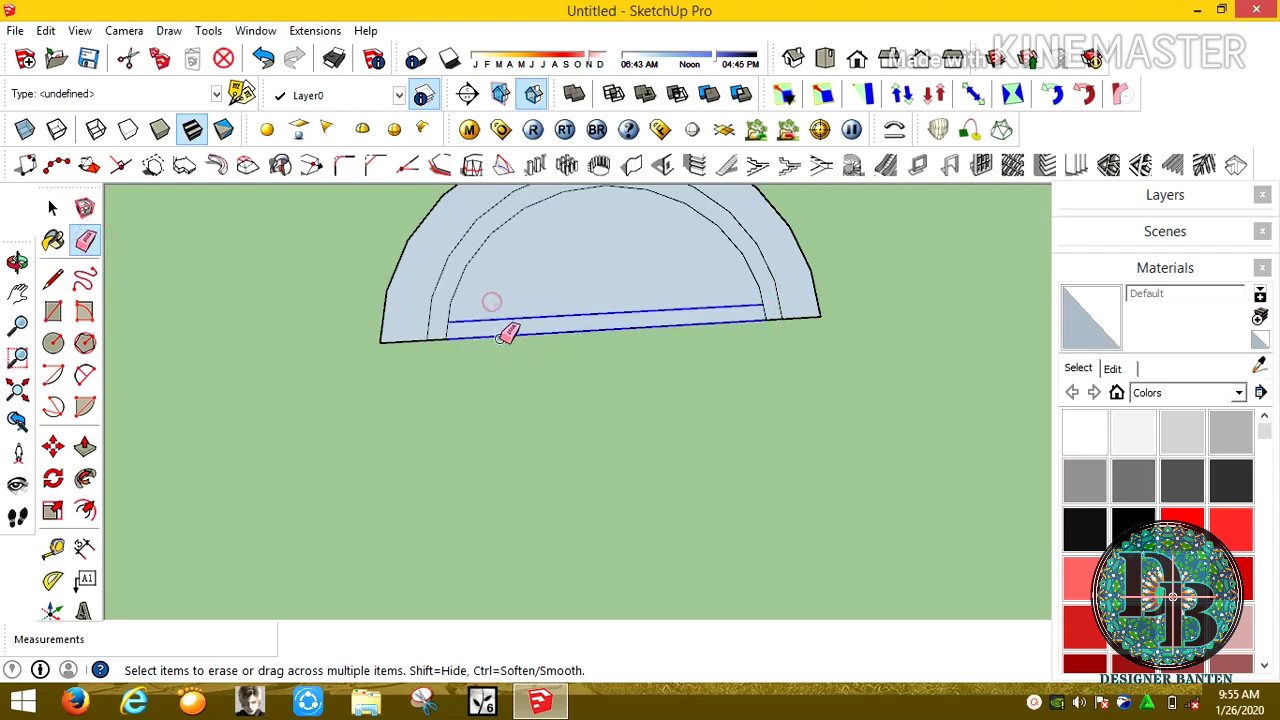
pyautogui.click(506, 335)
pyautogui.scroll(-2, 437, 331)
pyautogui.moveTo(437, 331); pyautogui.dragTo(614, 357, button='middle')
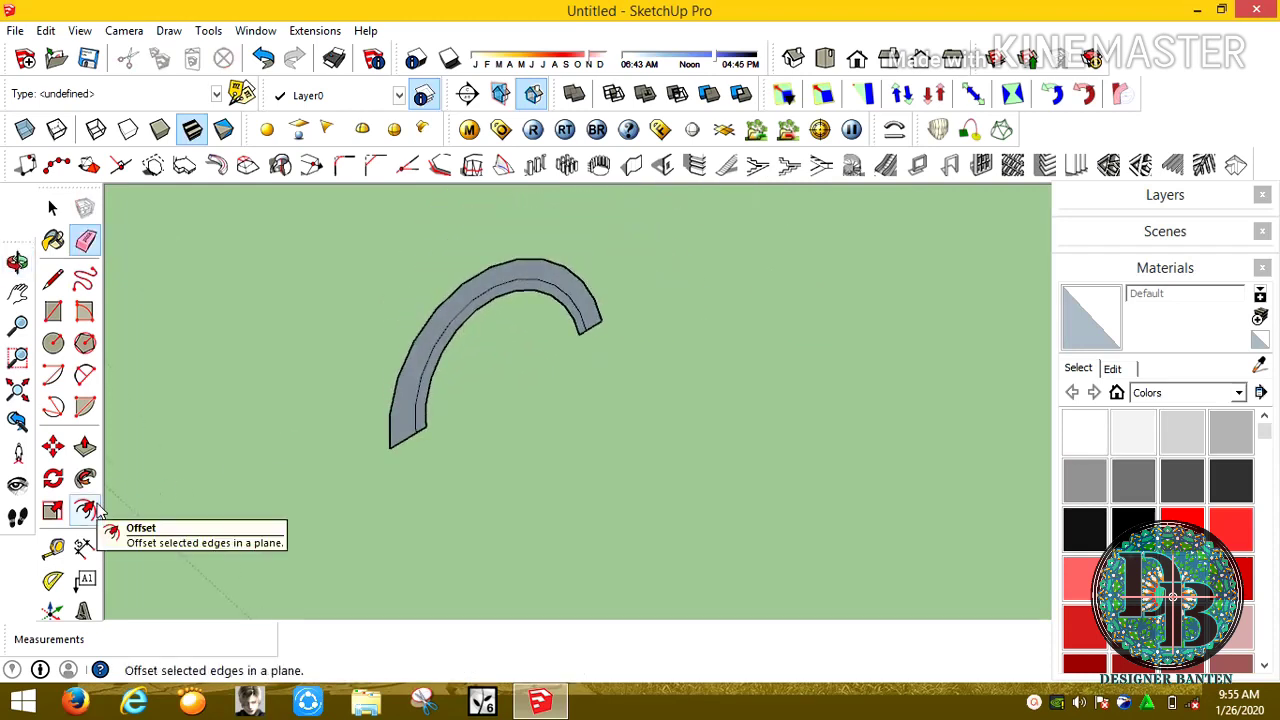
pyautogui.click(85, 446)
# Extrude the arch ring face 24 cm, then pull the front arch face out 5.5 cm as a rim
pyautogui.click(423, 392)
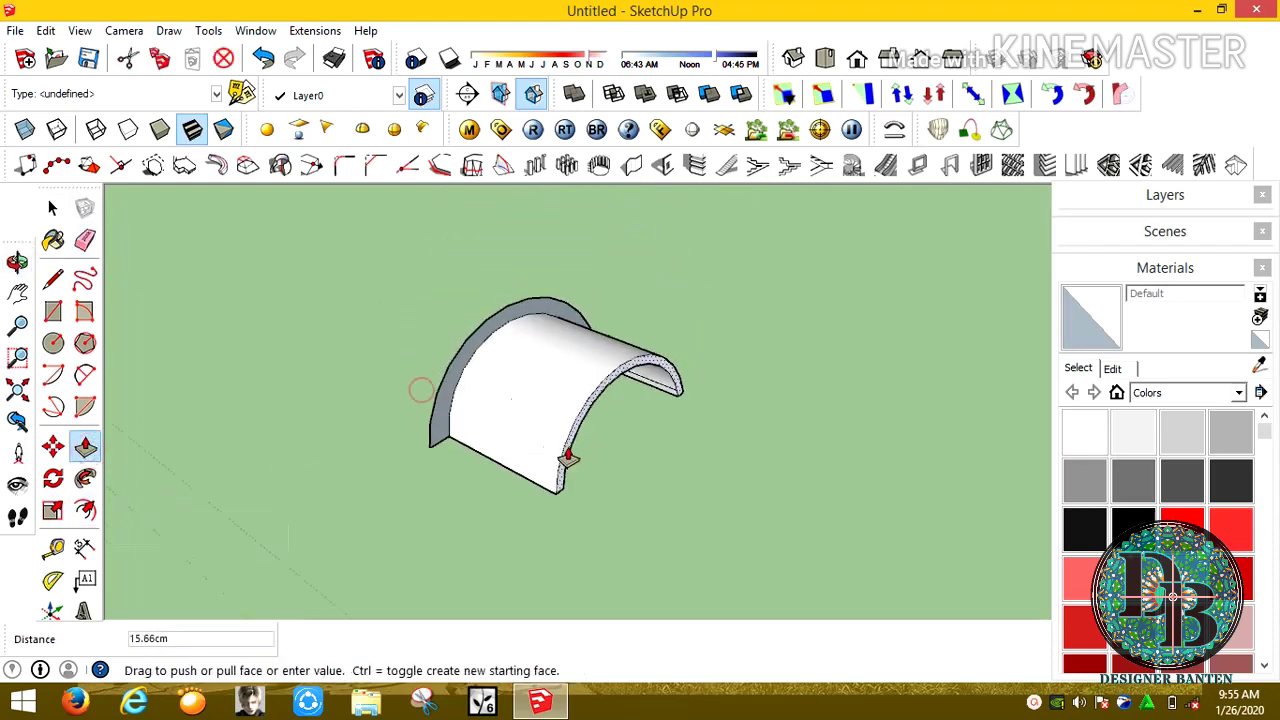
pyautogui.scroll(-1, 567, 457)
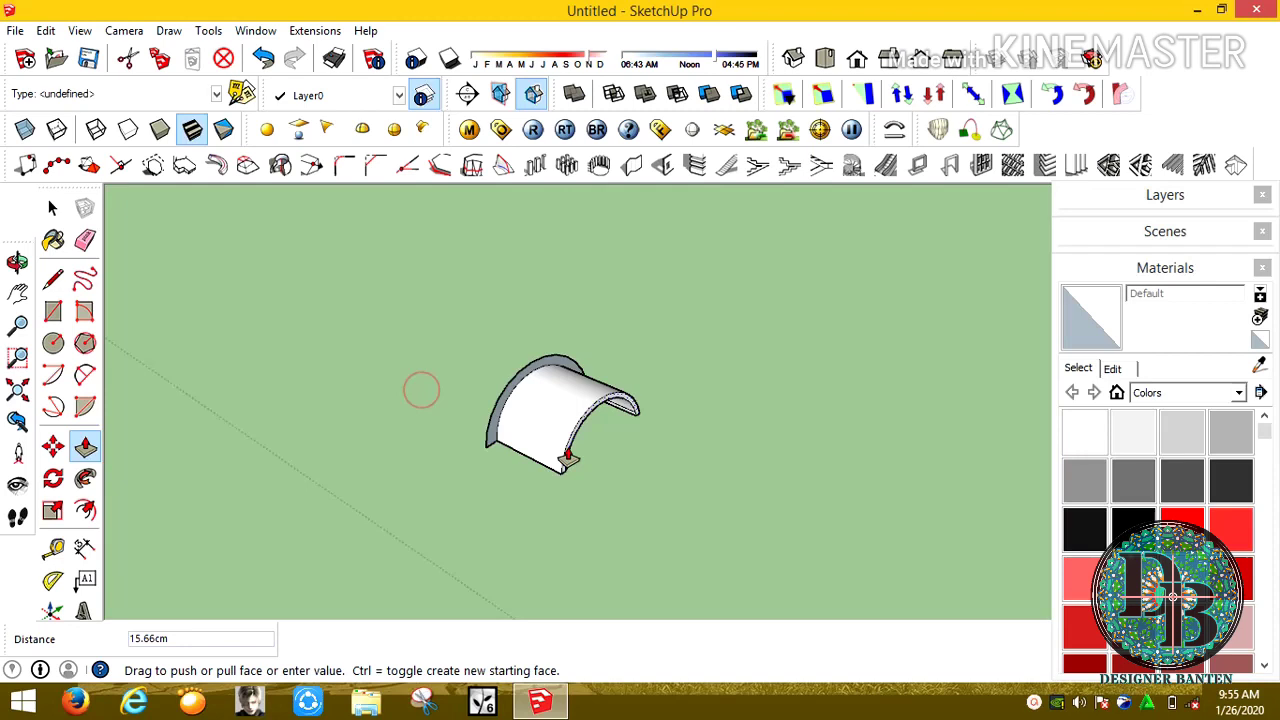
pyautogui.write('24')
pyautogui.press('Return')
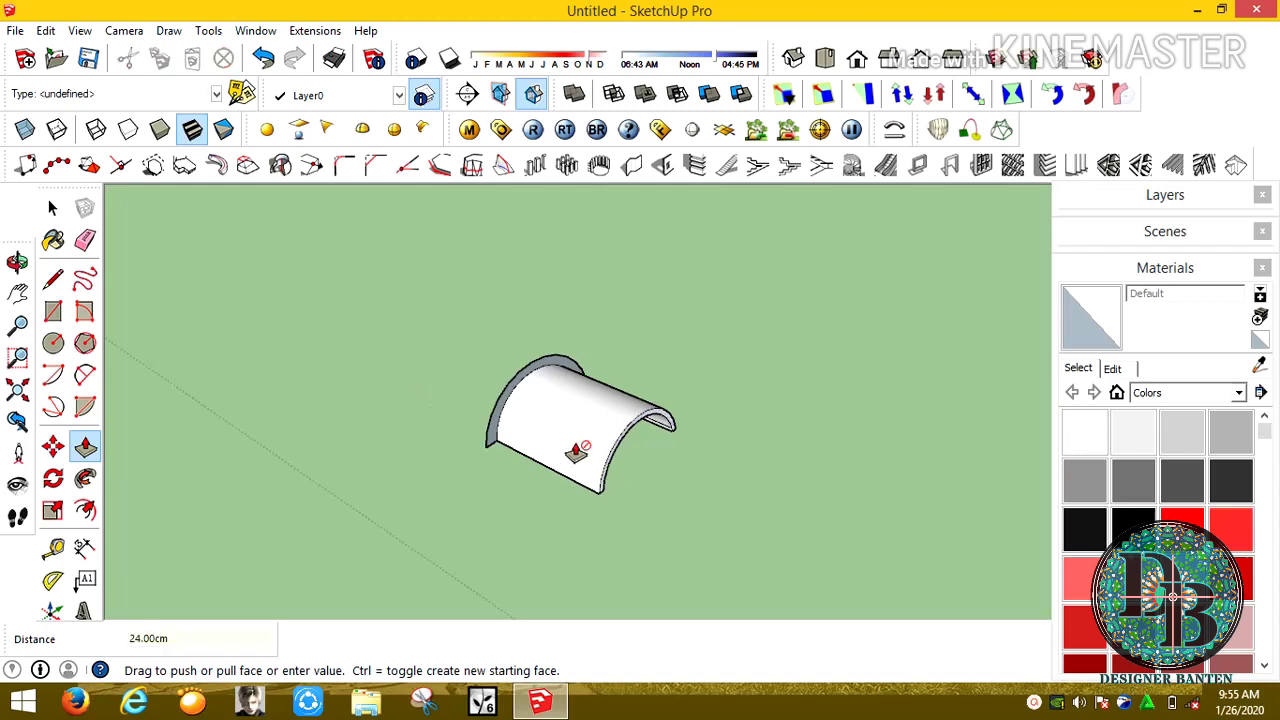
pyautogui.scroll(3, 507, 457)
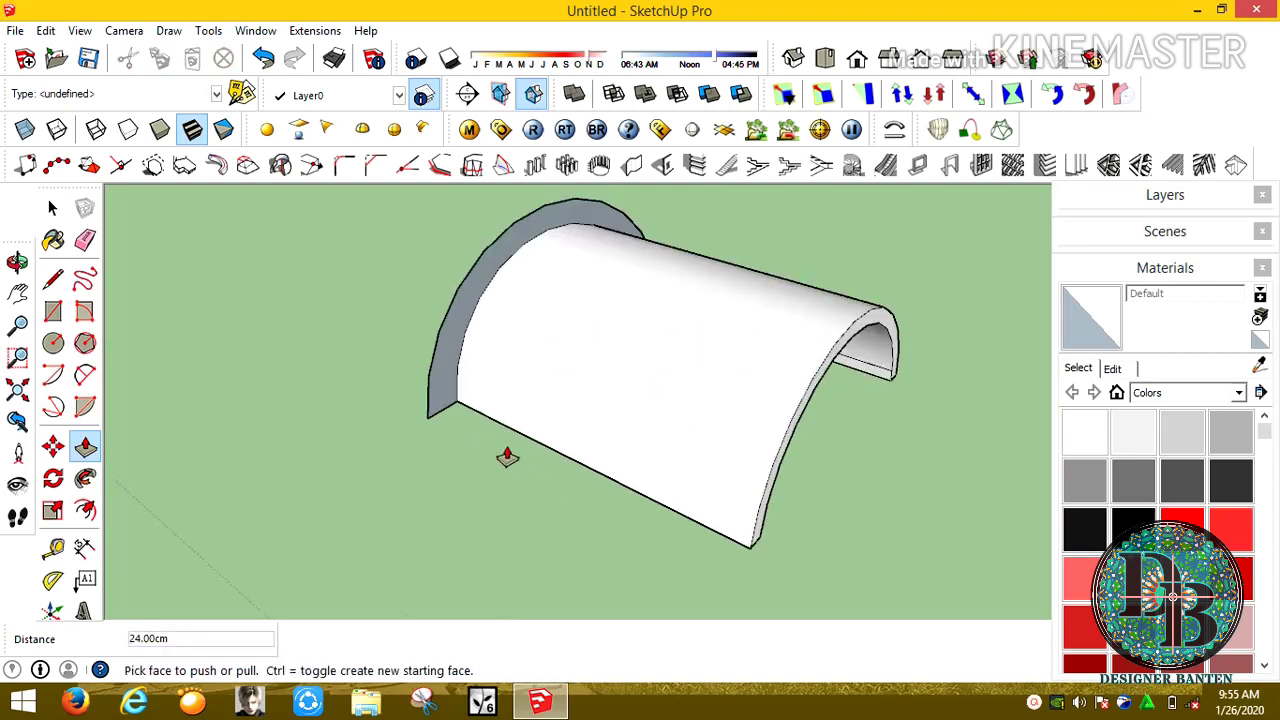
pyautogui.moveTo(503, 422); pyautogui.dragTo(500, 622, button='middle')
pyautogui.click(491, 572)
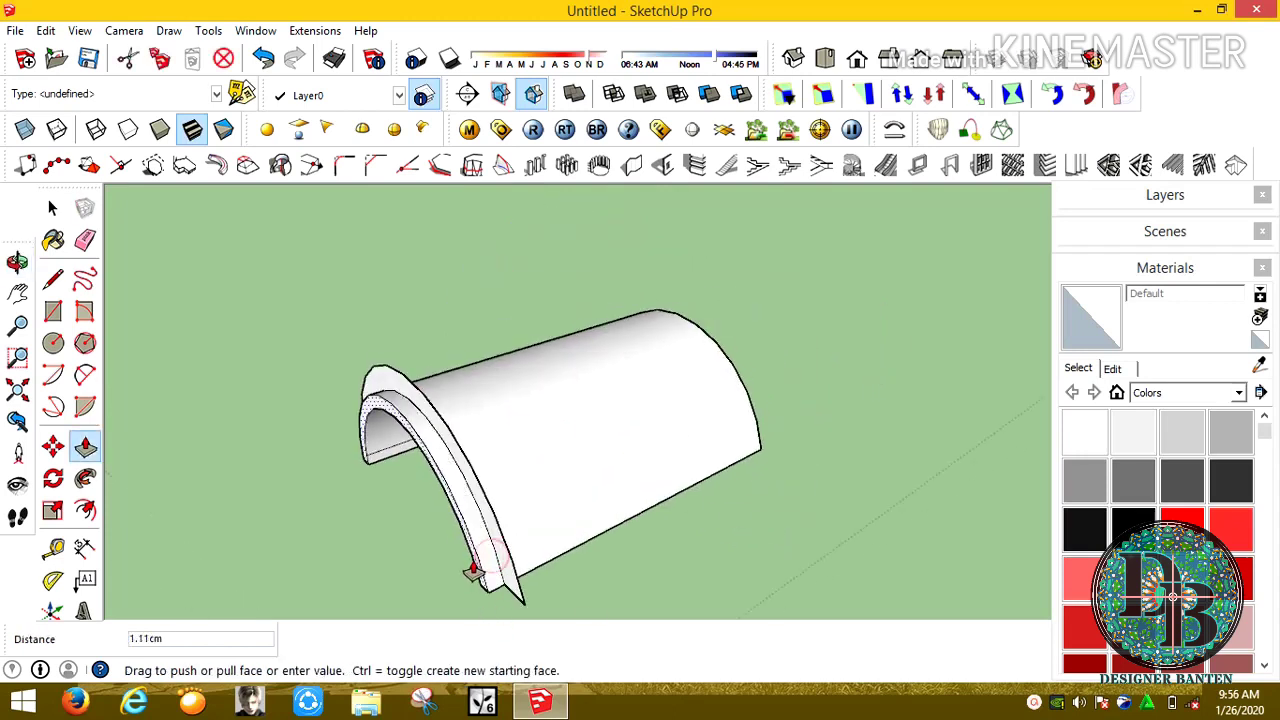
pyautogui.press('Return')
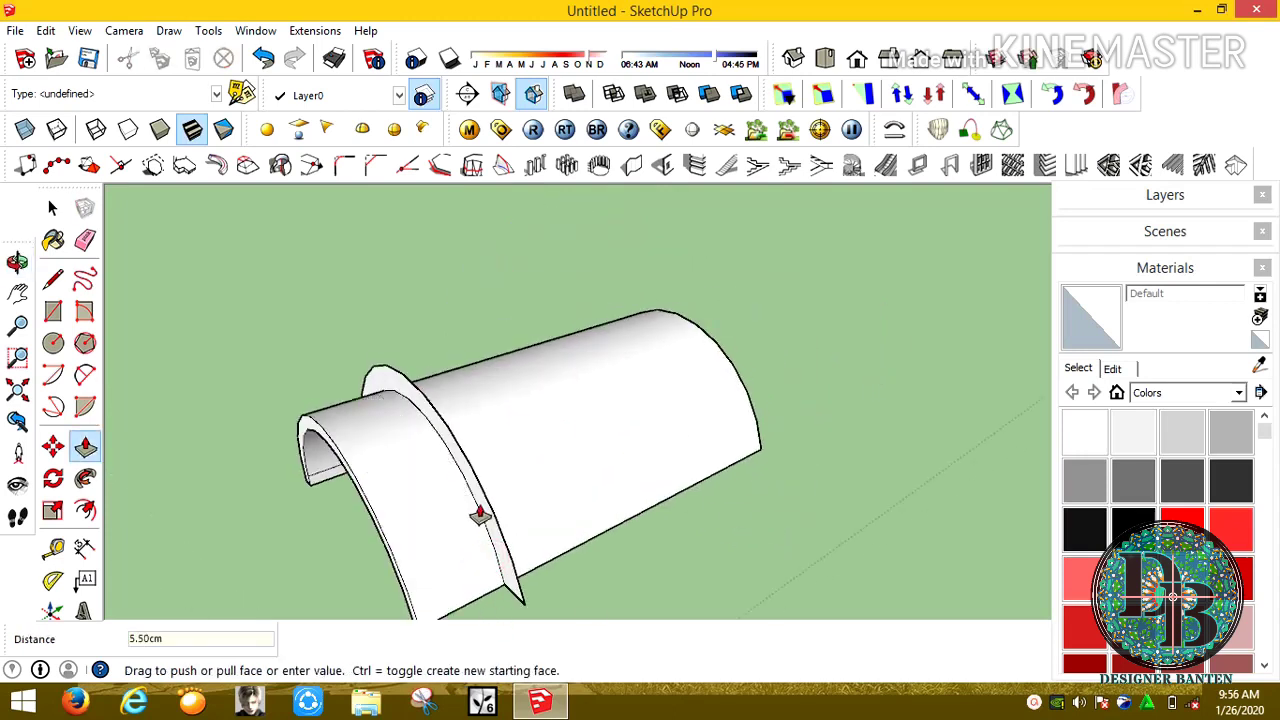
pyautogui.scroll(-5, 390, 545)
pyautogui.scroll(3, 430, 500)
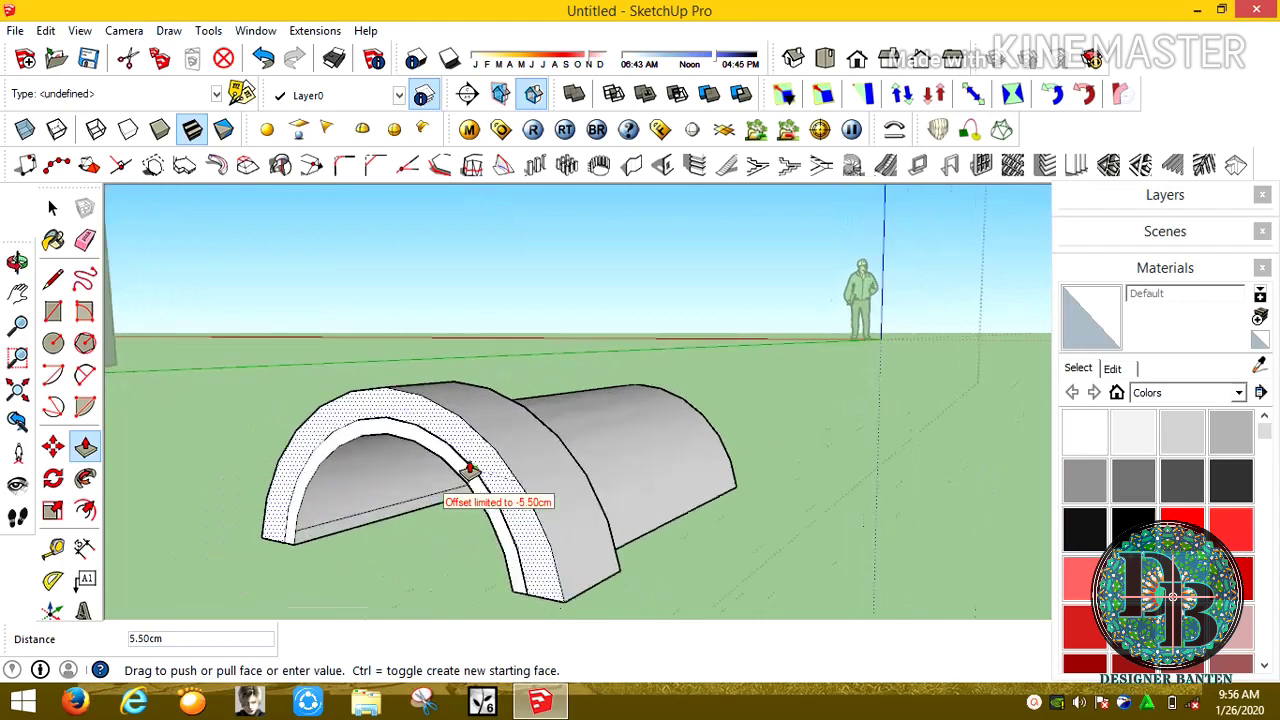
pyautogui.scroll(-5, 466, 466)
pyautogui.scroll(2, 466, 466)
# Select the whole arch tile and place a copy to the right of the original
pyautogui.click(53, 207)
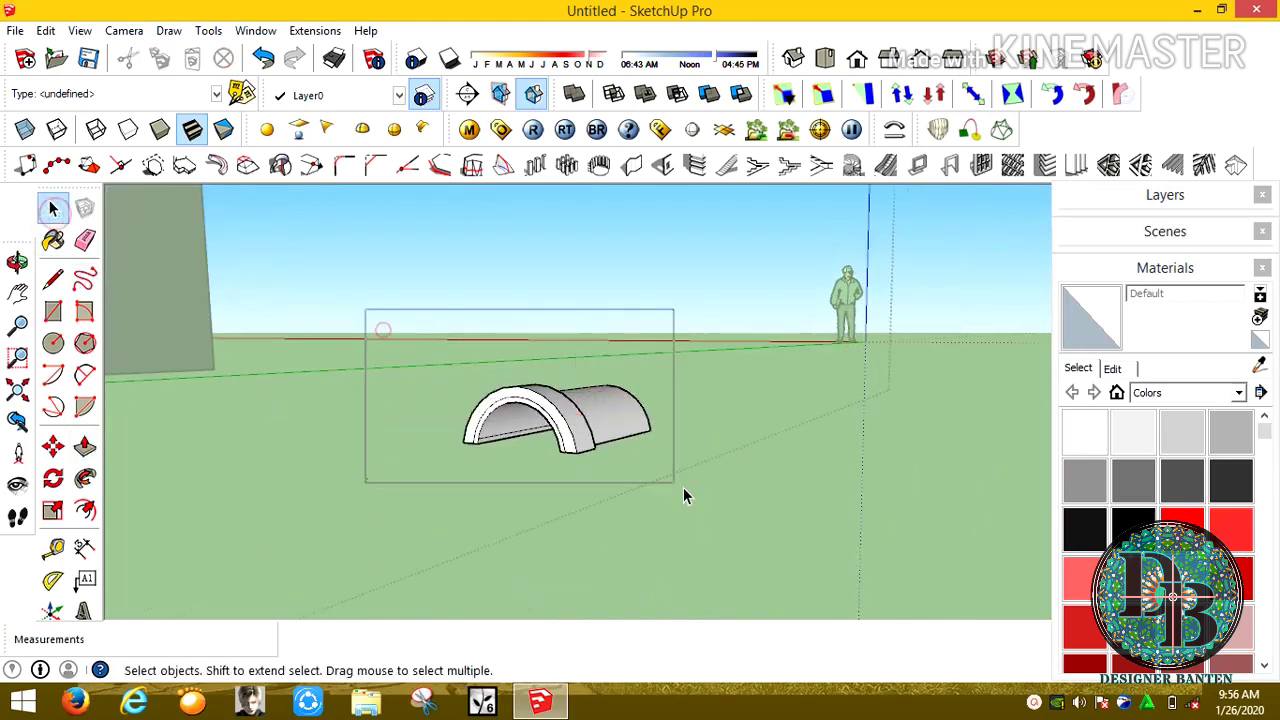
pyautogui.moveTo(364, 308); pyautogui.dragTo(676, 484)
pyautogui.click(53, 446)
pyautogui.click(480, 463)
pyautogui.press('ctrl')
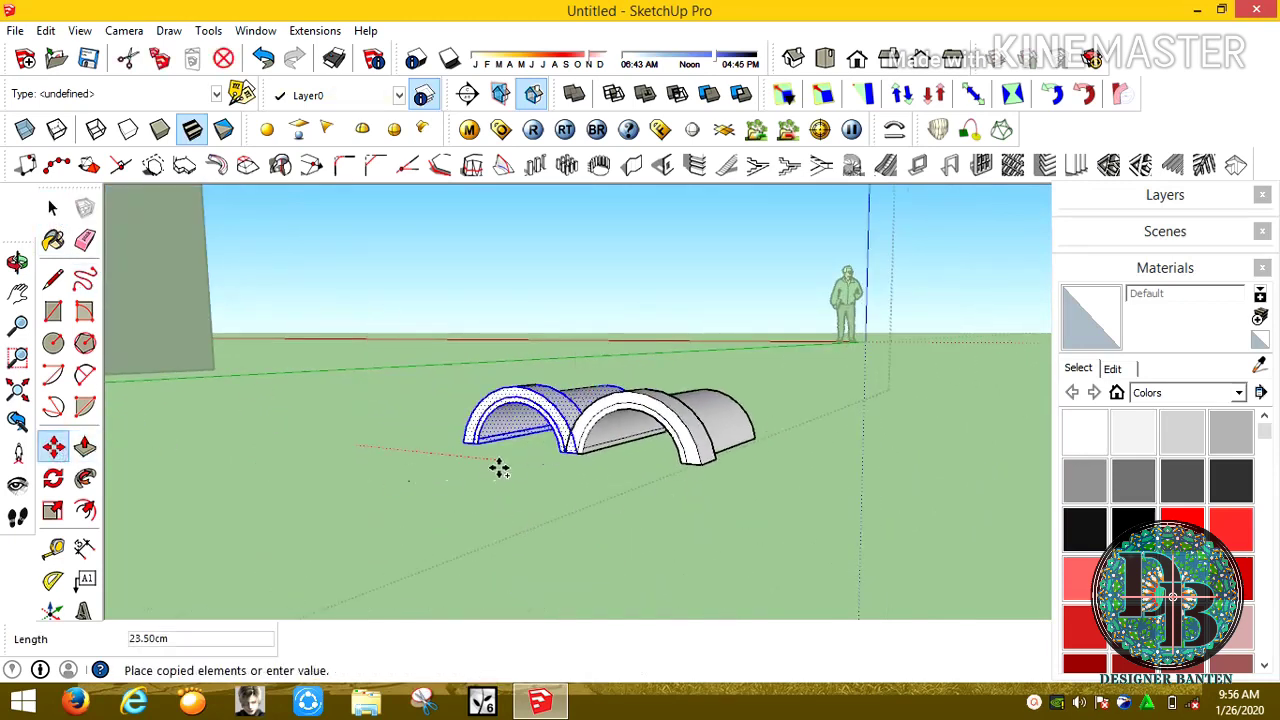
pyautogui.click(709, 475)
# Make the left and right arch tiles each into its own group
pyautogui.moveTo(709, 475); pyautogui.dragTo(732, 514, button='middle')
pyautogui.rightClick(732, 514)
pyautogui.press('Escape')
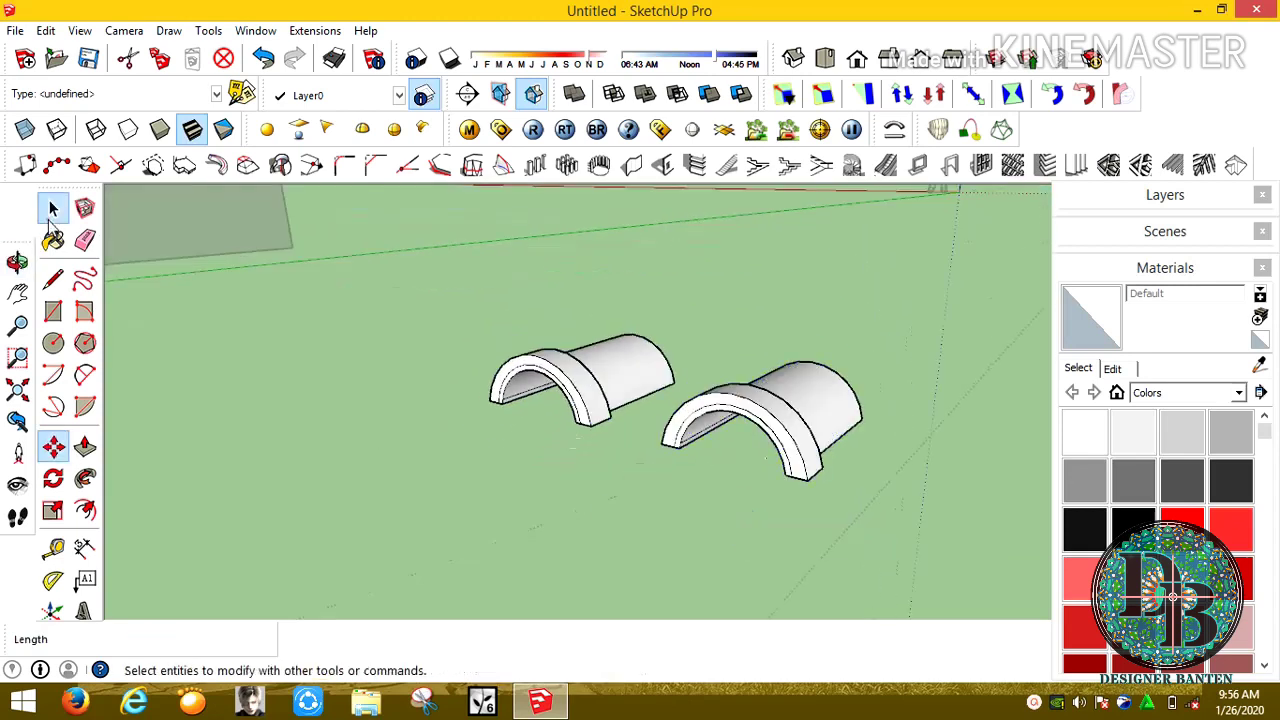
pyautogui.click(53, 207)
pyautogui.rightClick(618, 360)
pyautogui.click(677, 477)
pyautogui.moveTo(677, 477)
pyautogui.mouseDown(button='middle')
pyautogui.moveTo(688, 325)
pyautogui.moveTo(191, 394)
pyautogui.mouseUp(button='middle')
pyautogui.rightClick(688, 325)
pyautogui.click(760, 479)
pyautogui.press('l')
pyautogui.scroll(5, 700, 415)
# Draw a line across the tile end and an arc to form a half-disc face
pyautogui.scroll(-2, 640, 429)
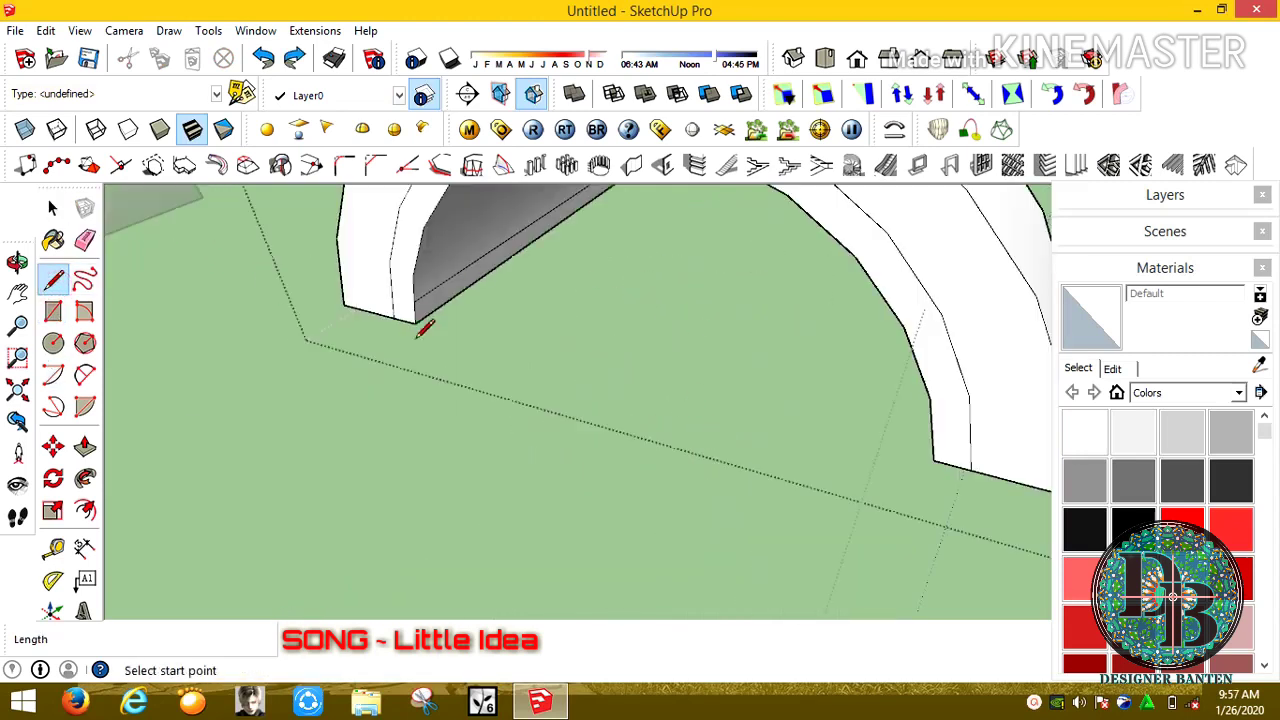
pyautogui.click(415, 323)
pyautogui.click(933, 460)
pyautogui.scroll(-3, 933, 460)
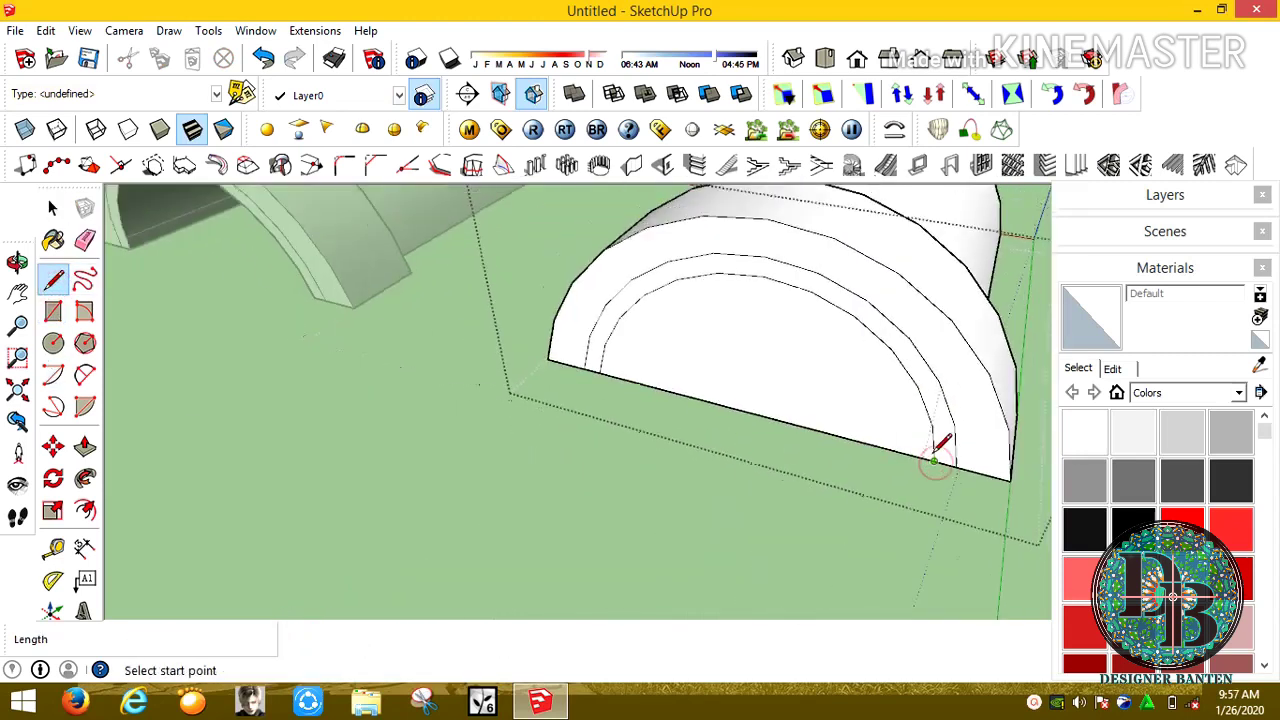
pyautogui.click(85, 374)
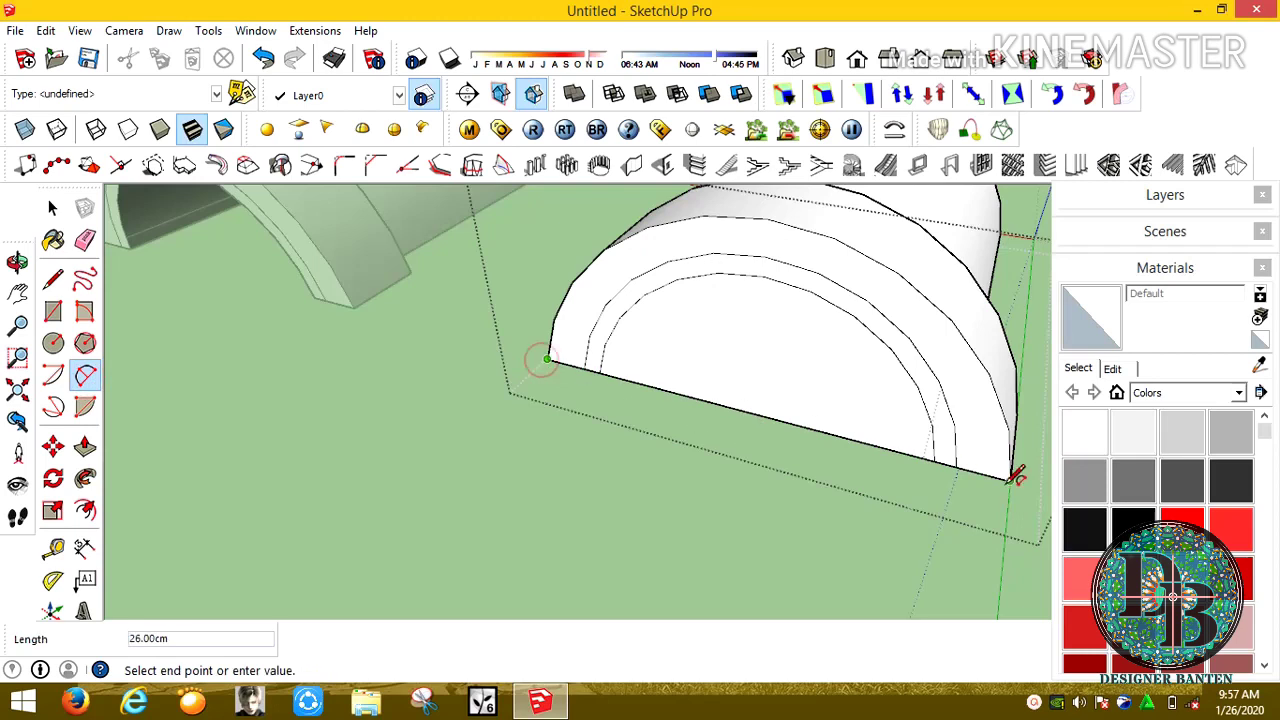
pyautogui.click(790, 540)
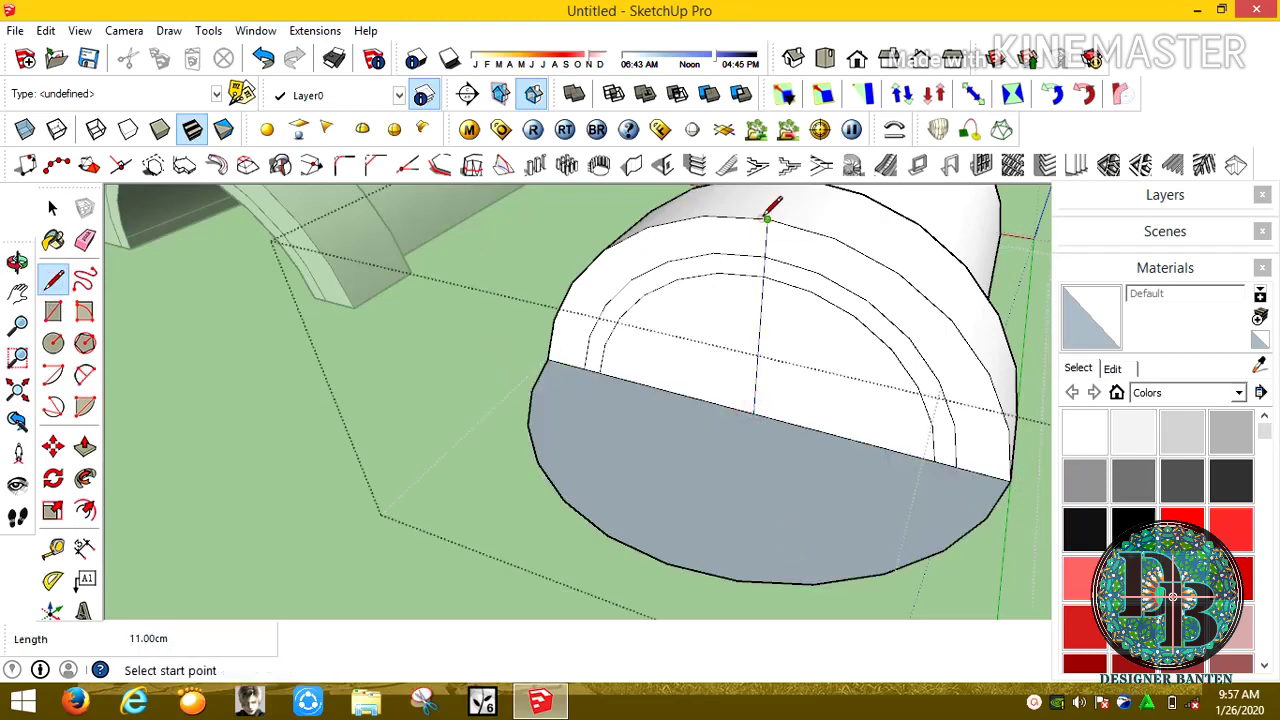
pyautogui.scroll(-3, 767, 214)
pyautogui.moveTo(720, 380); pyautogui.dragTo(670, 395, button='middle')
# Sweep the half-disc face along the end edge with Follow Me into a dome cap
pyautogui.click(55, 208)
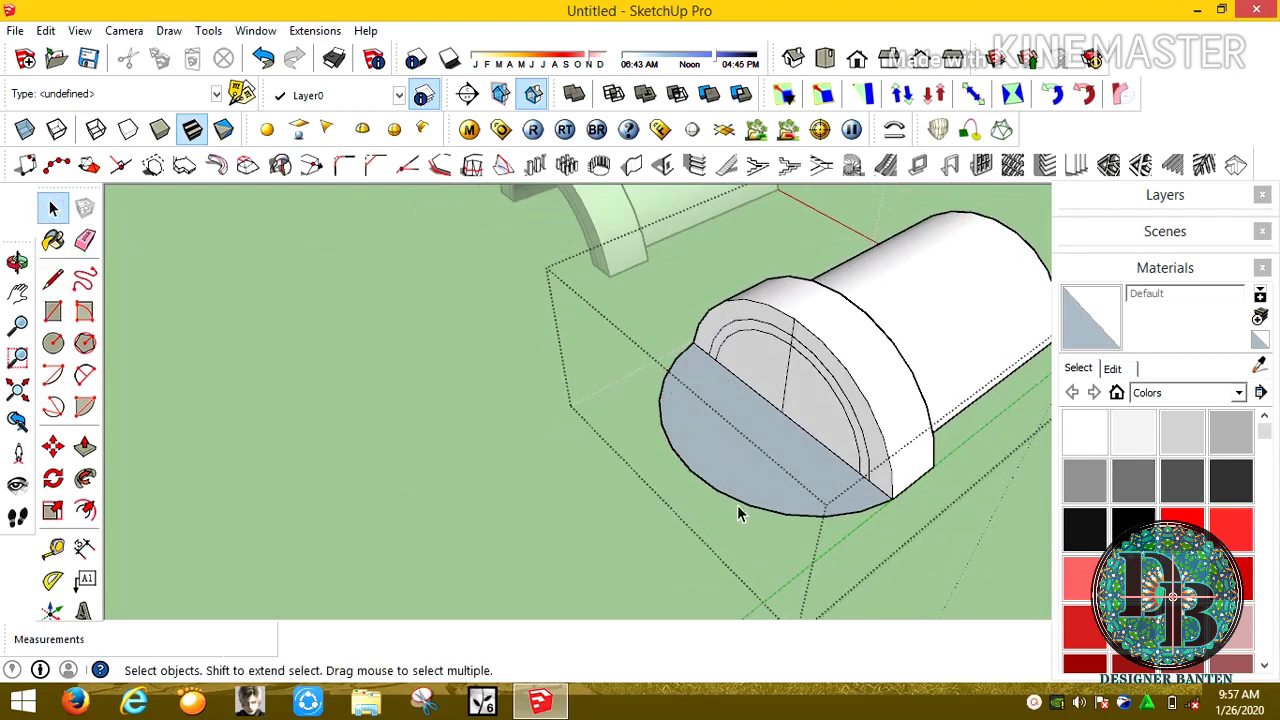
pyautogui.click(86, 480)
pyautogui.click(873, 463)
pyautogui.moveTo(877, 463); pyautogui.dragTo(637, 320, button='middle')
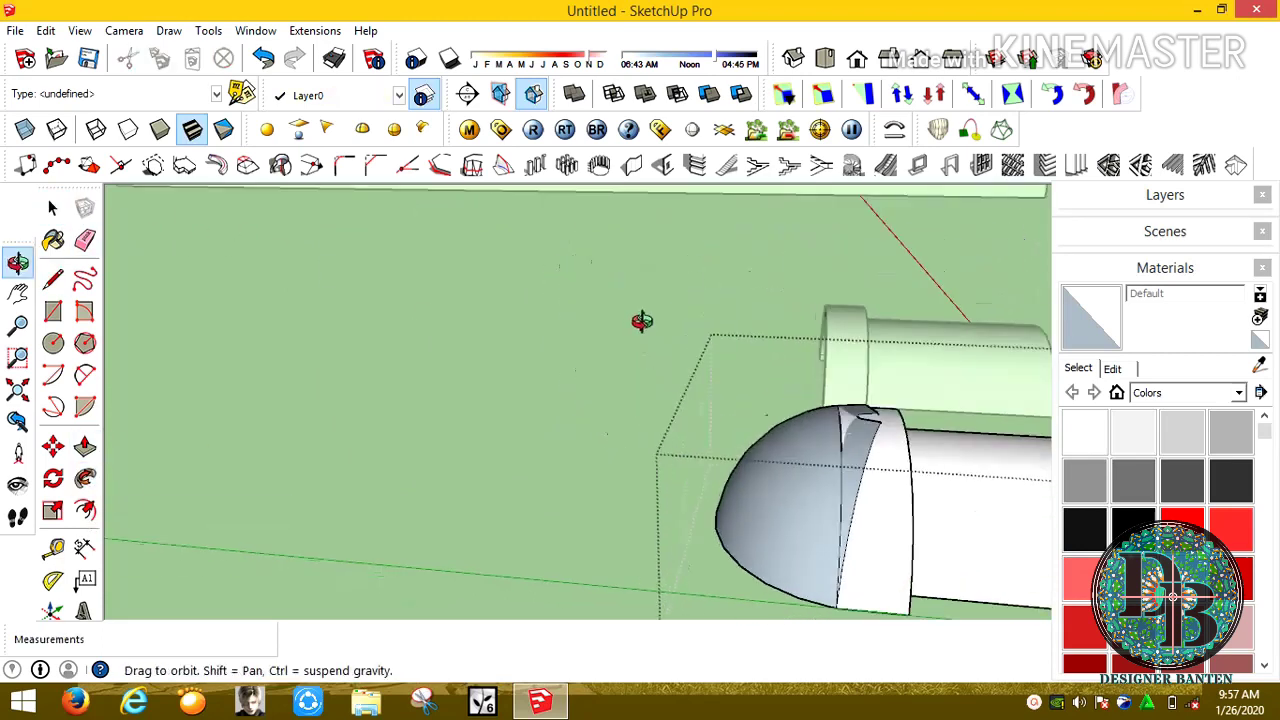
pyautogui.scroll(-5, 640, 320)
pyautogui.press('space')
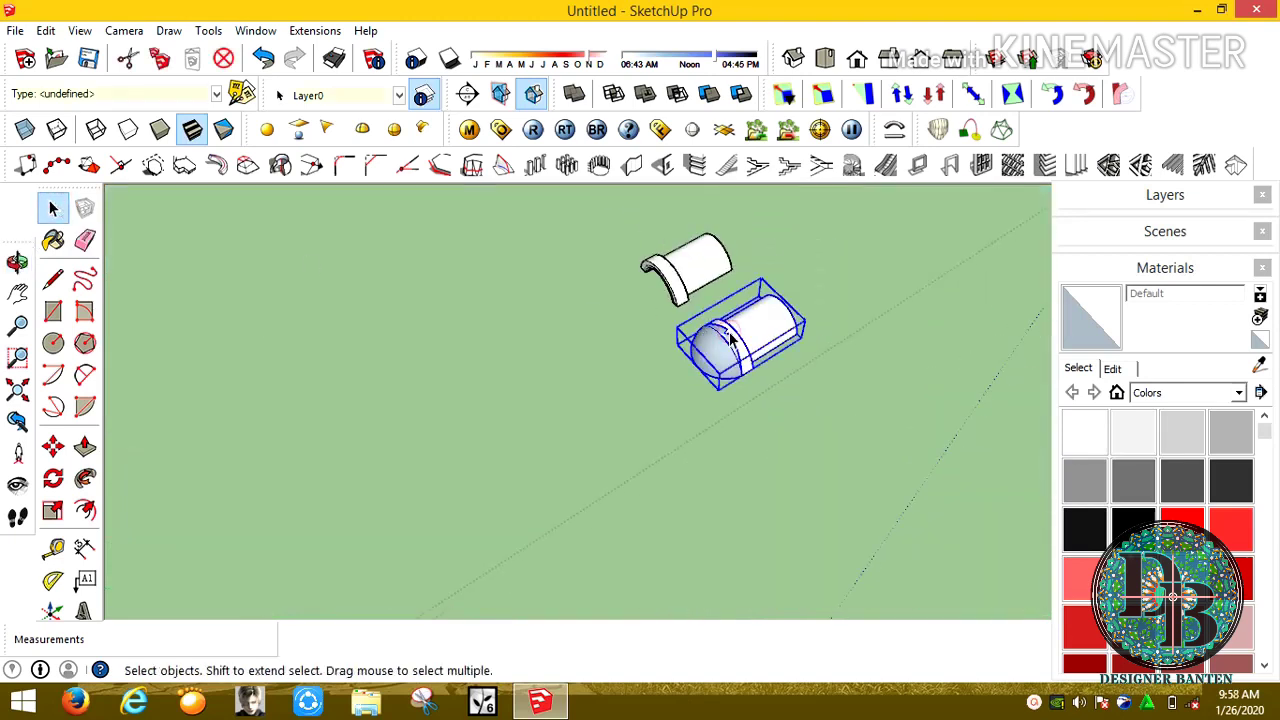
# Paint the tiles with Roofing_Tile_Spanish from the Roofing collection and close the group
pyautogui.click(285, 364)
pyautogui.press('b')
pyautogui.click(1238, 392)
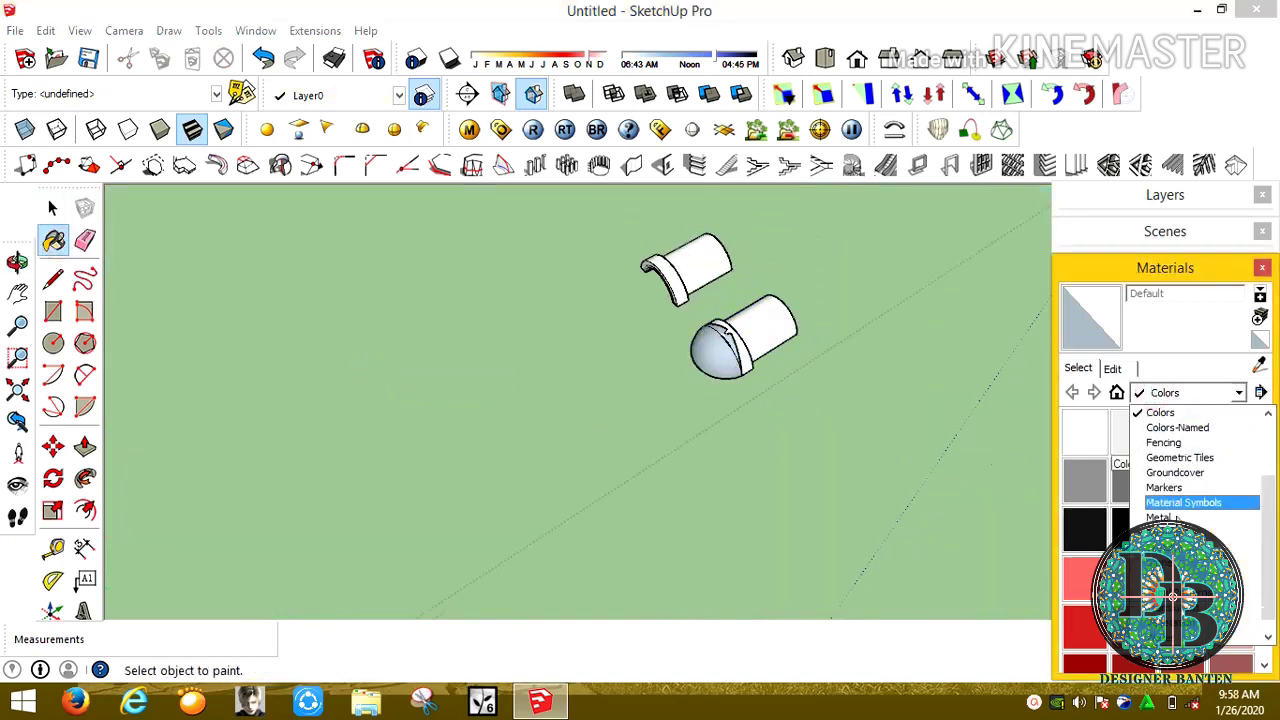
pyautogui.click(1195, 532)
pyautogui.click(1133, 530)
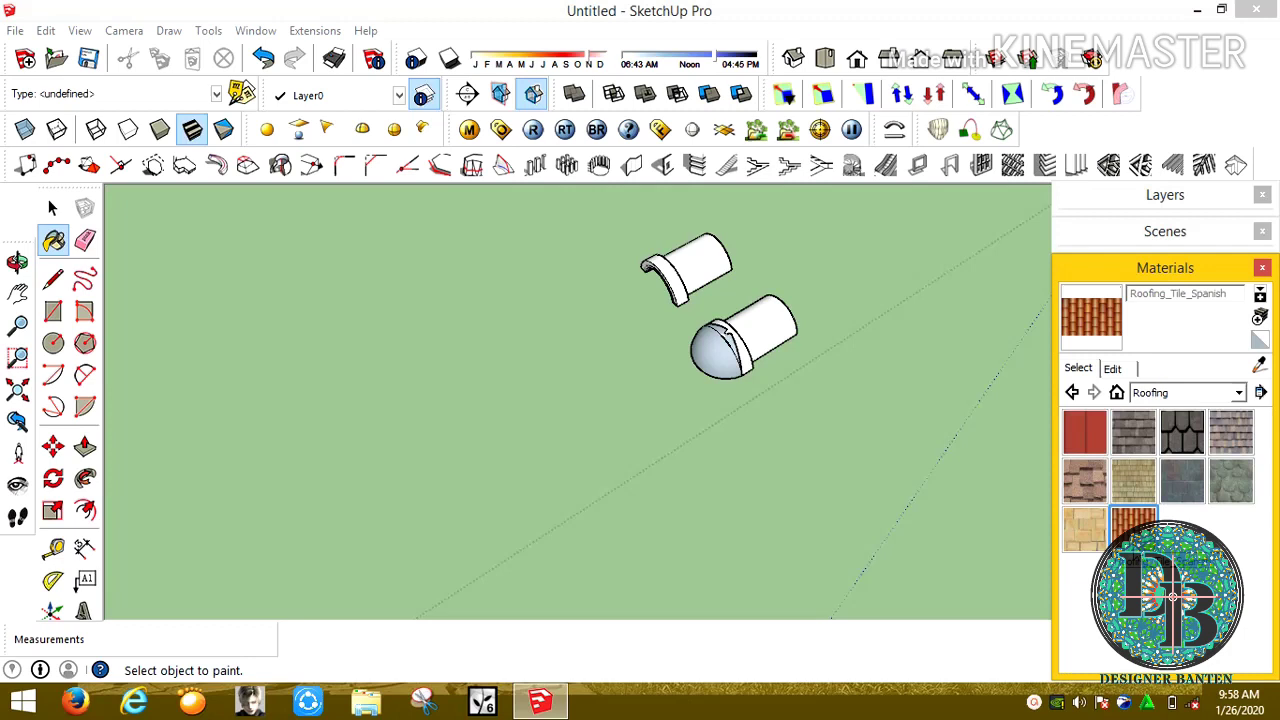
pyautogui.click(755, 322)
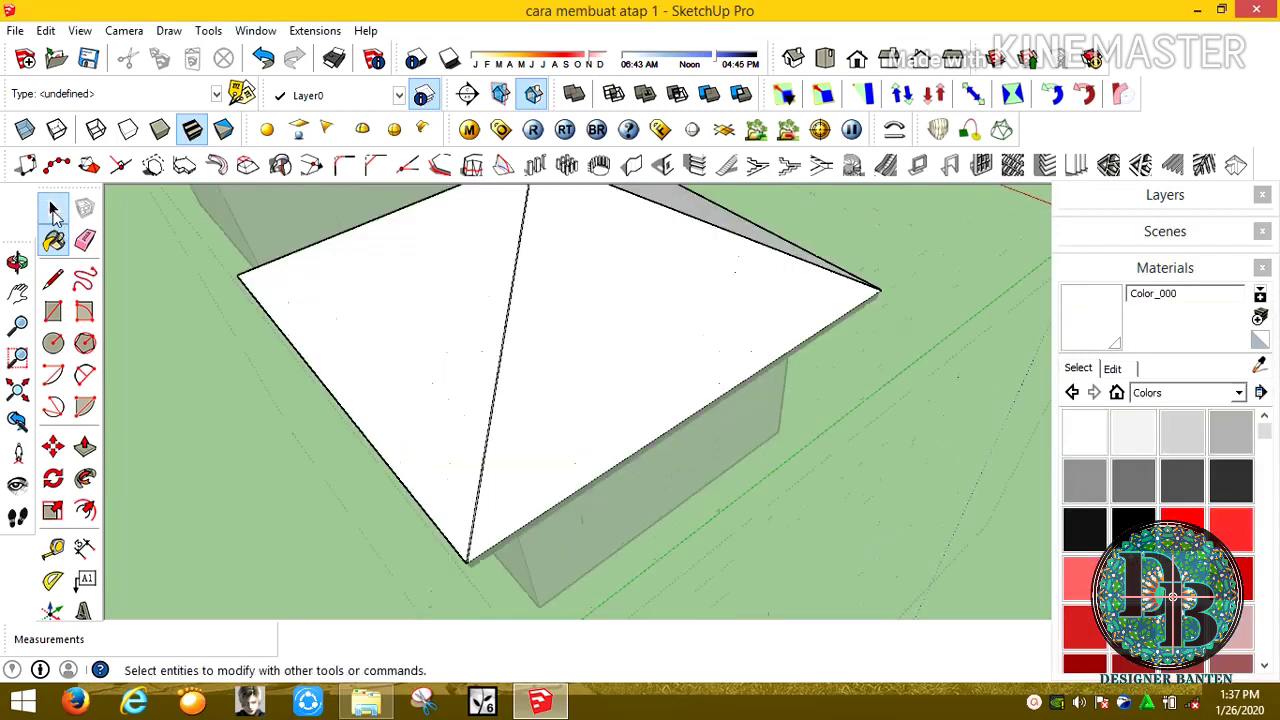
pyautogui.tripleClick(578, 328)
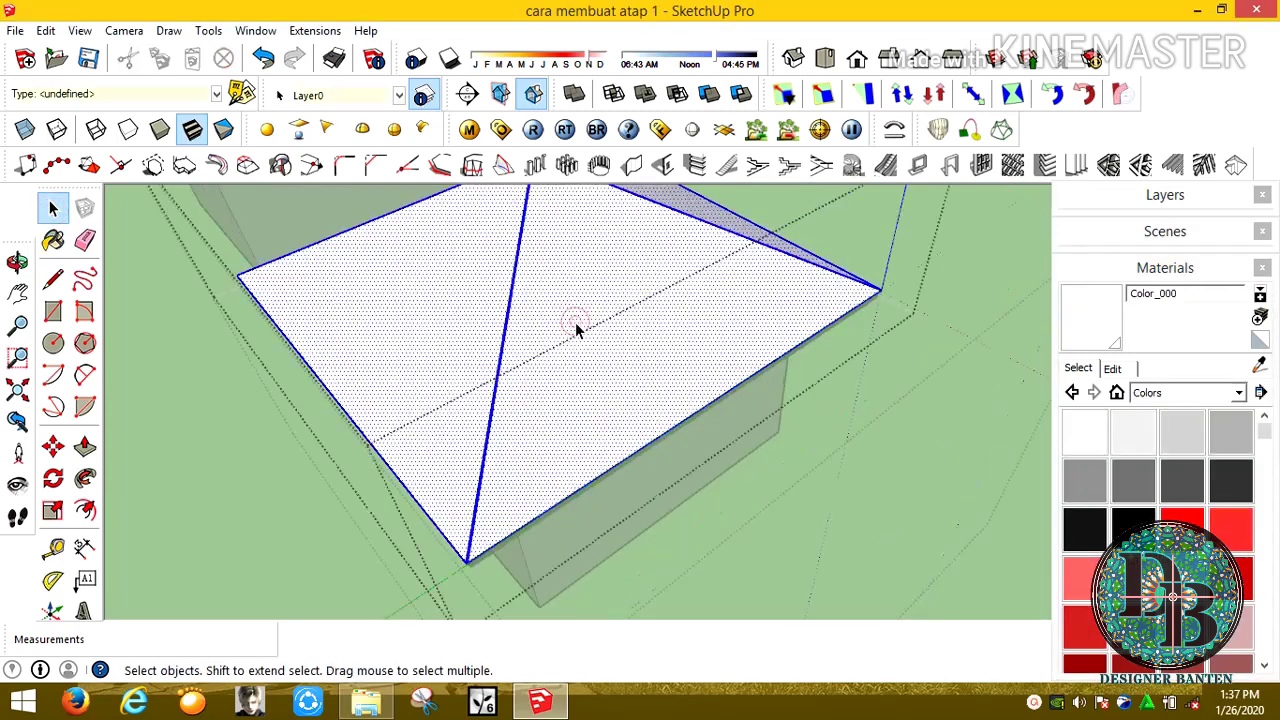
pyautogui.rightClick(142, 472)
# Sample Roofing_Tile_Spanish from the model and paint the right and left roof faces
pyautogui.press('b')
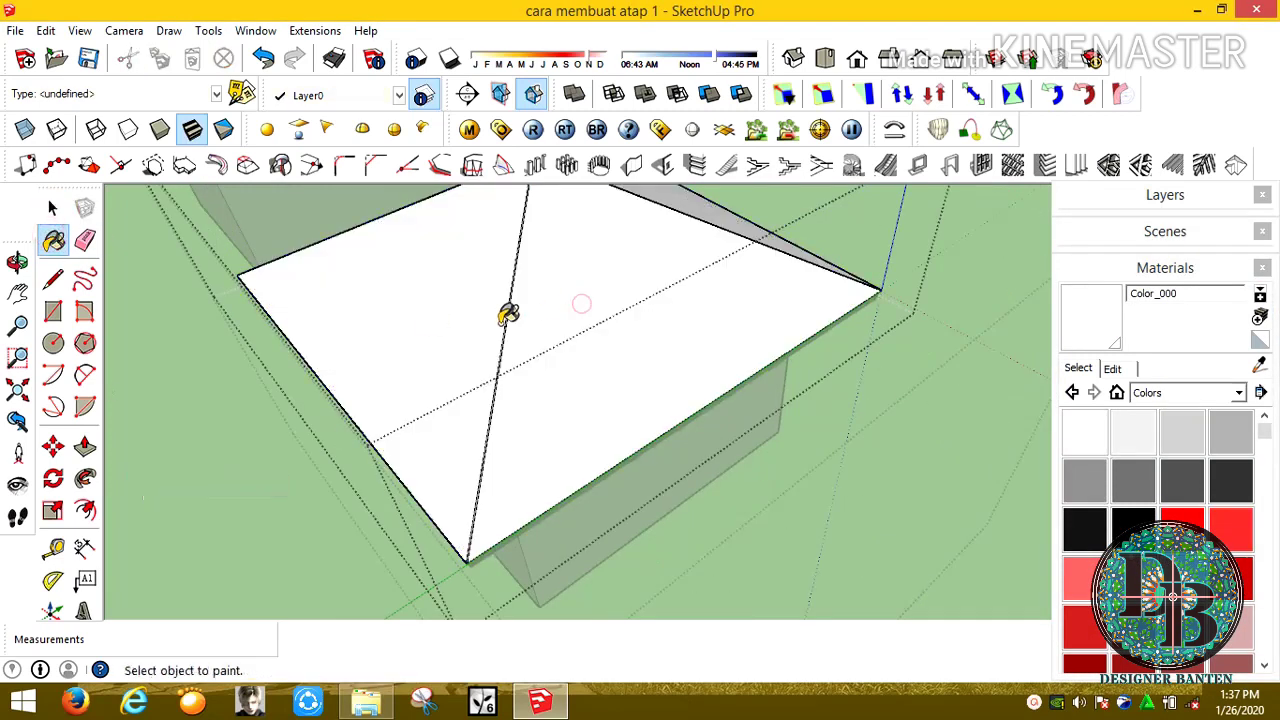
pyautogui.click(1261, 370)
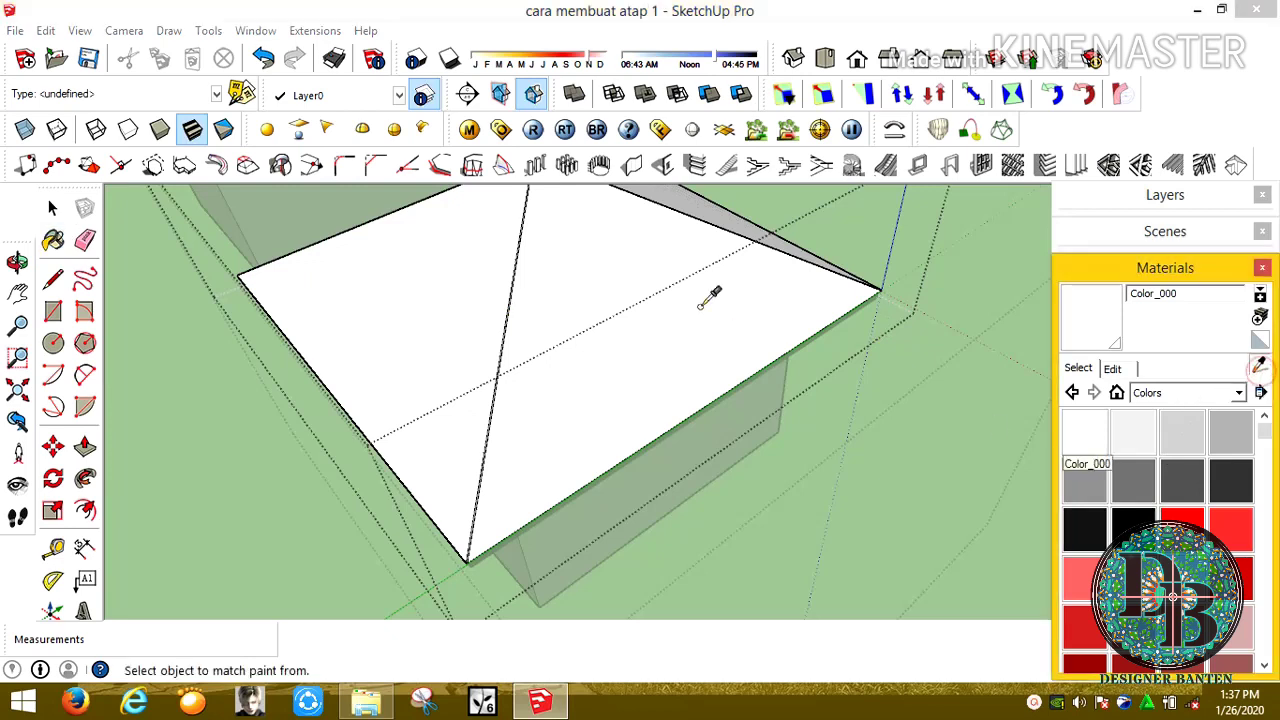
pyautogui.scroll(-3, 701, 305)
pyautogui.scroll(3, 760, 491)
pyautogui.click(760, 491)
pyautogui.moveTo(603, 206); pyautogui.dragTo(637, 403, button='middle')
pyautogui.click(637, 403)
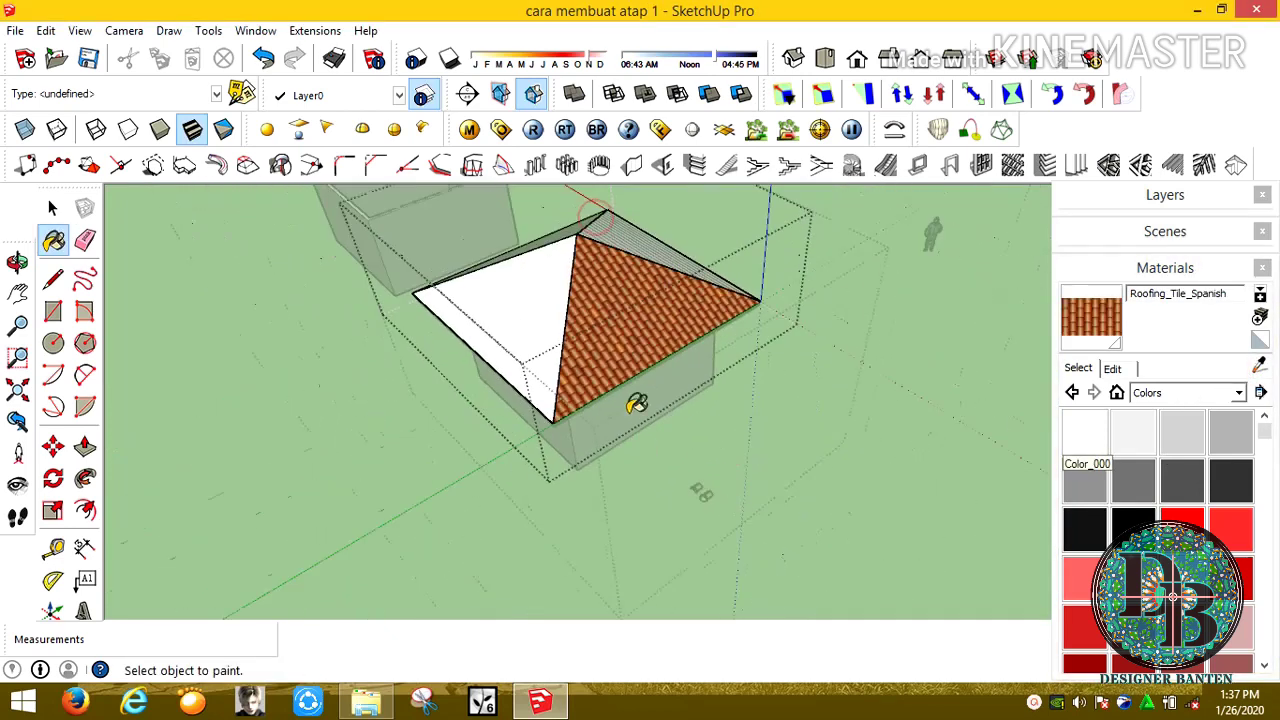
pyautogui.click(640, 225)
pyautogui.scroll(2, 586, 214)
pyautogui.scroll(2, 581, 218)
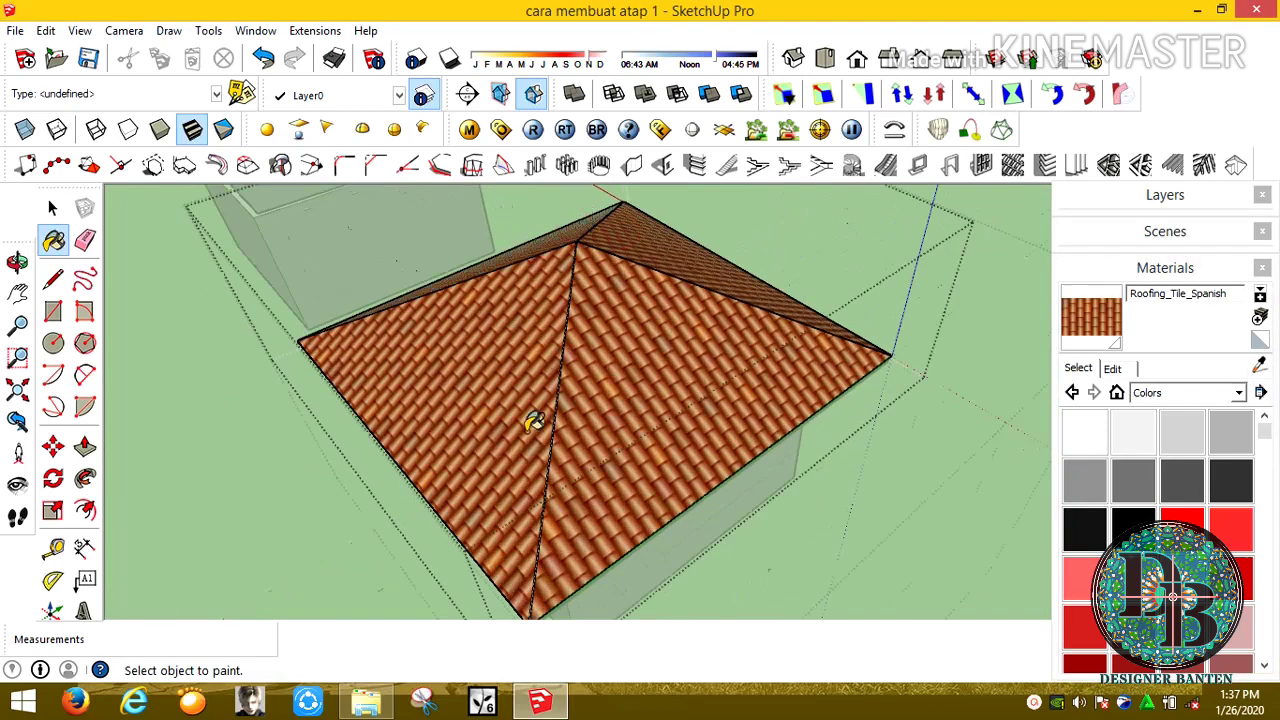
# Inspect the tiled roof and walls from several angles, then close the roof group
pyautogui.moveTo(535, 422); pyautogui.dragTo(623, 340, button='middle')
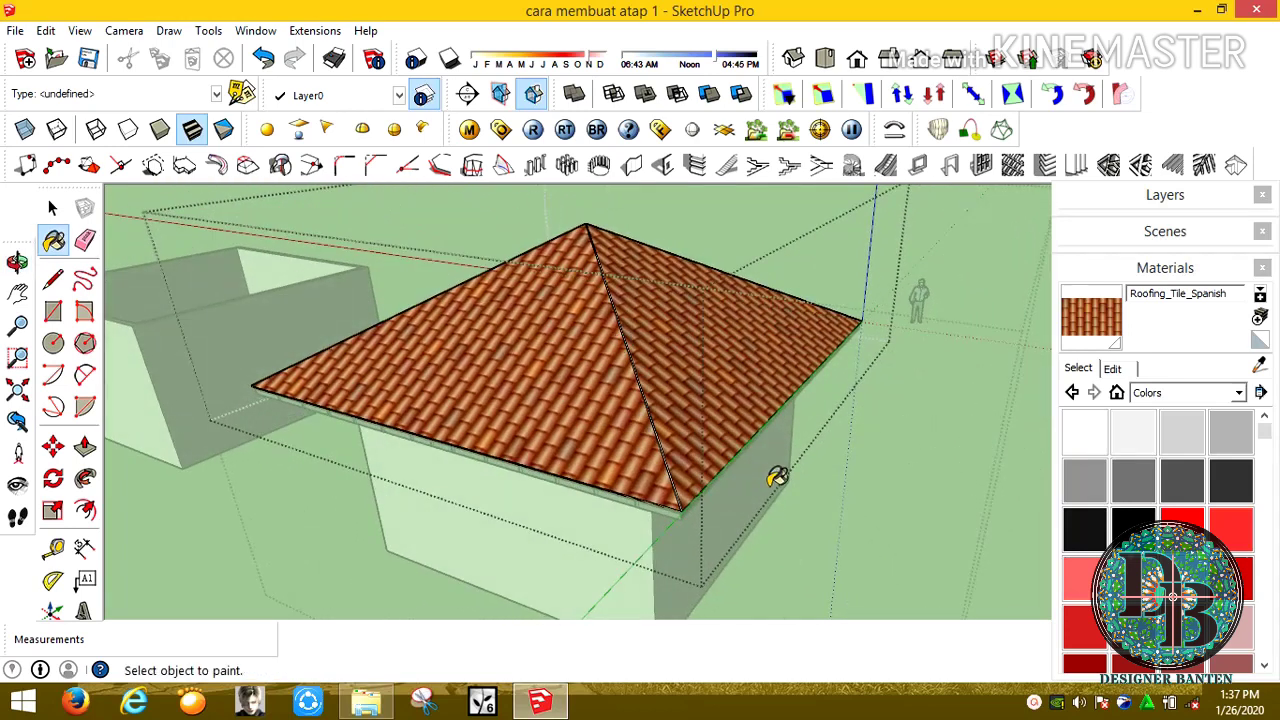
pyautogui.scroll(3, 720, 495)
pyautogui.scroll(3, 590, 525)
pyautogui.scroll(1, 569, 477)
pyautogui.moveTo(569, 477); pyautogui.dragTo(537, 360, button='middle')
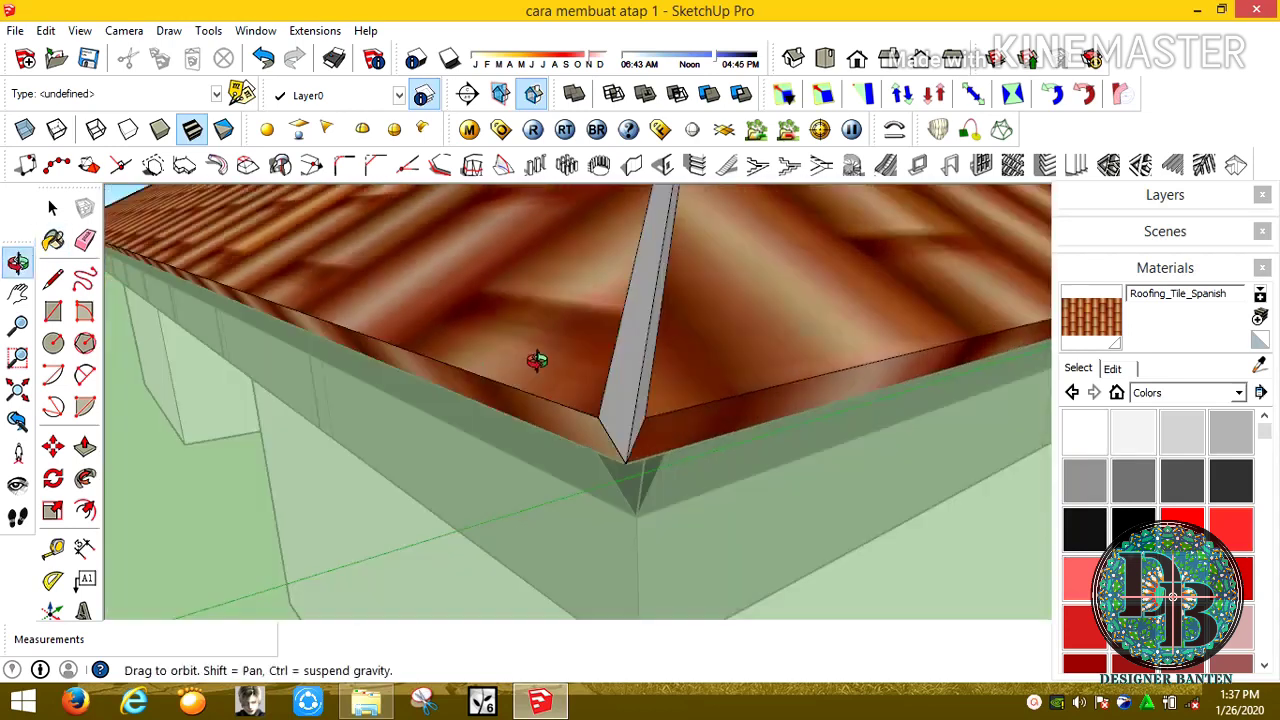
pyautogui.scroll(-5, 600, 460)
pyautogui.scroll(-3, 650, 540)
pyautogui.moveTo(574, 563)
pyautogui.mouseDown(button='middle')
pyautogui.moveTo(1027, 557)
pyautogui.moveTo(632, 434)
pyautogui.moveTo(600, 540)
pyautogui.moveTo(700, 500)
pyautogui.mouseUp(button='middle')
pyautogui.rightClick(750, 525)
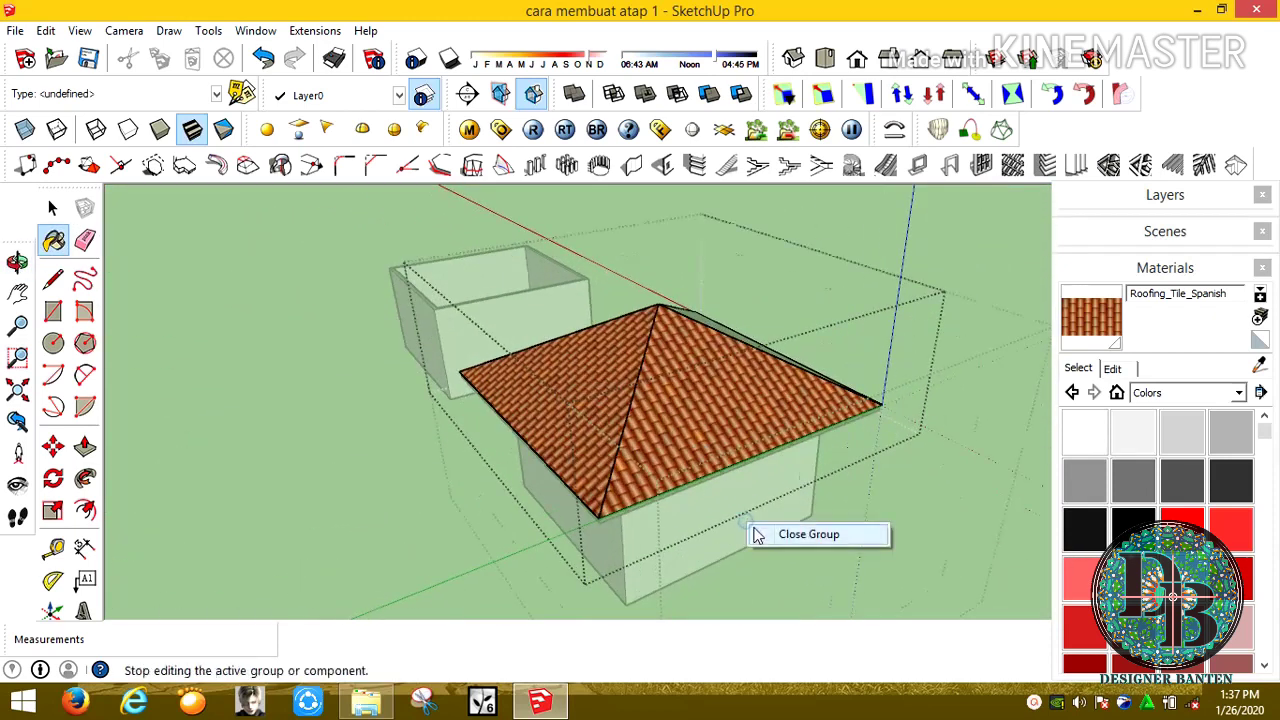
pyautogui.click(757, 535)
pyautogui.scroll(-2, 590, 370)
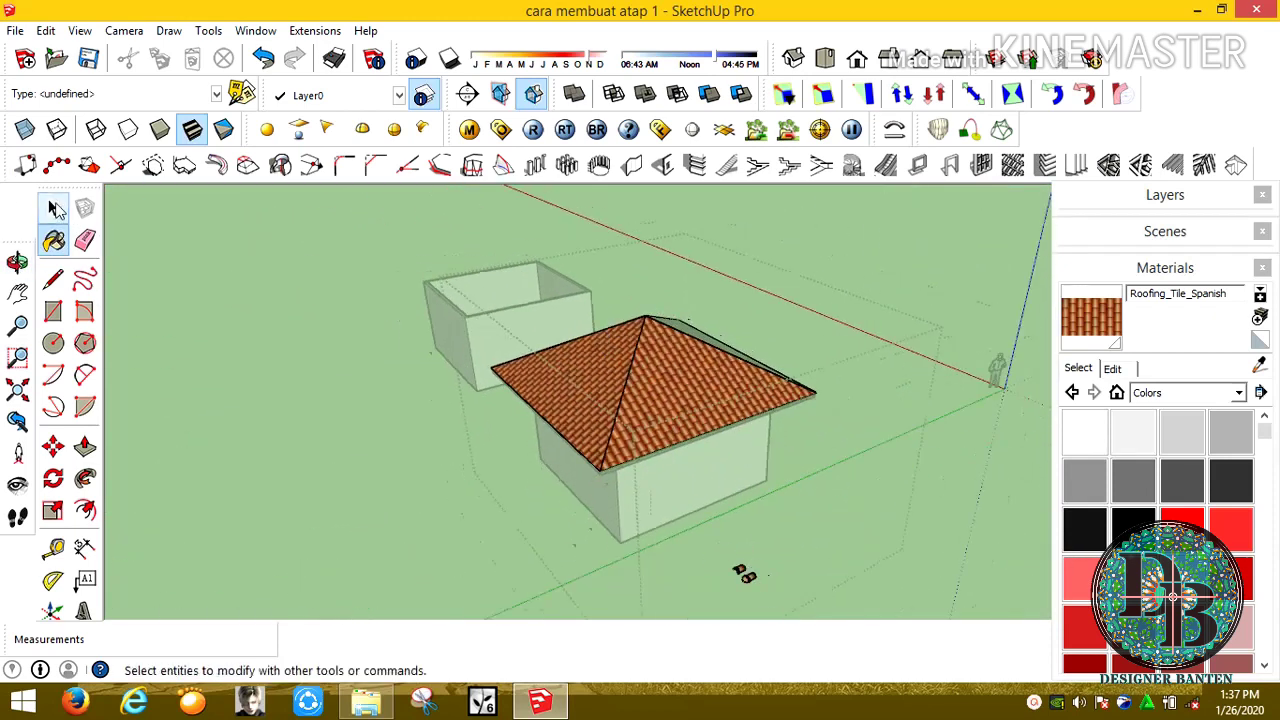
# Zoom in on the plain arch tile and its dome-capped copy, ready to move the half-round tile
pyautogui.click(55, 208)
pyautogui.scroll(5, 740, 572)
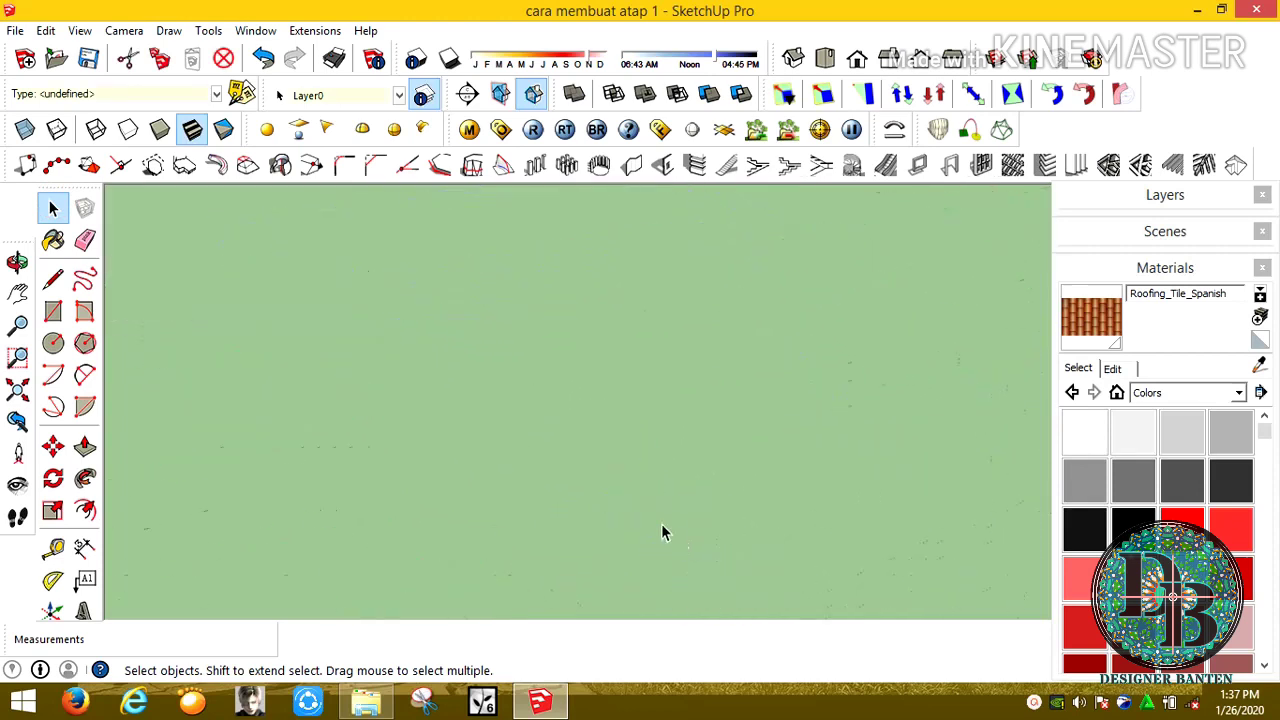
pyautogui.keyDown('shift'); pyautogui.moveTo(749, 577); pyautogui.dragTo(912, 428, button='middle'); pyautogui.keyUp('shift')
pyautogui.scroll(2, 912, 428)
pyautogui.scroll(2, 912, 428)
pyautogui.scroll(2, 914, 420)
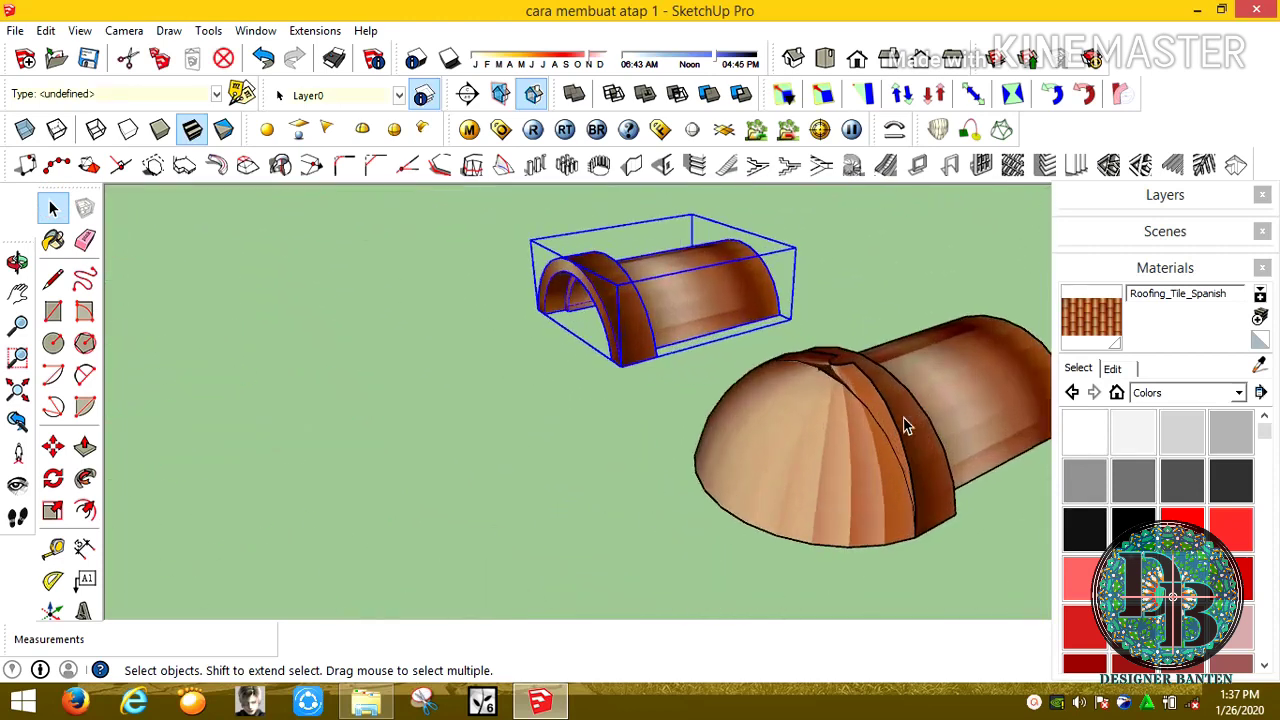
pyautogui.scroll(3, 268, 436)
pyautogui.scroll(-5, 268, 436)
pyautogui.scroll(2, 290, 470)
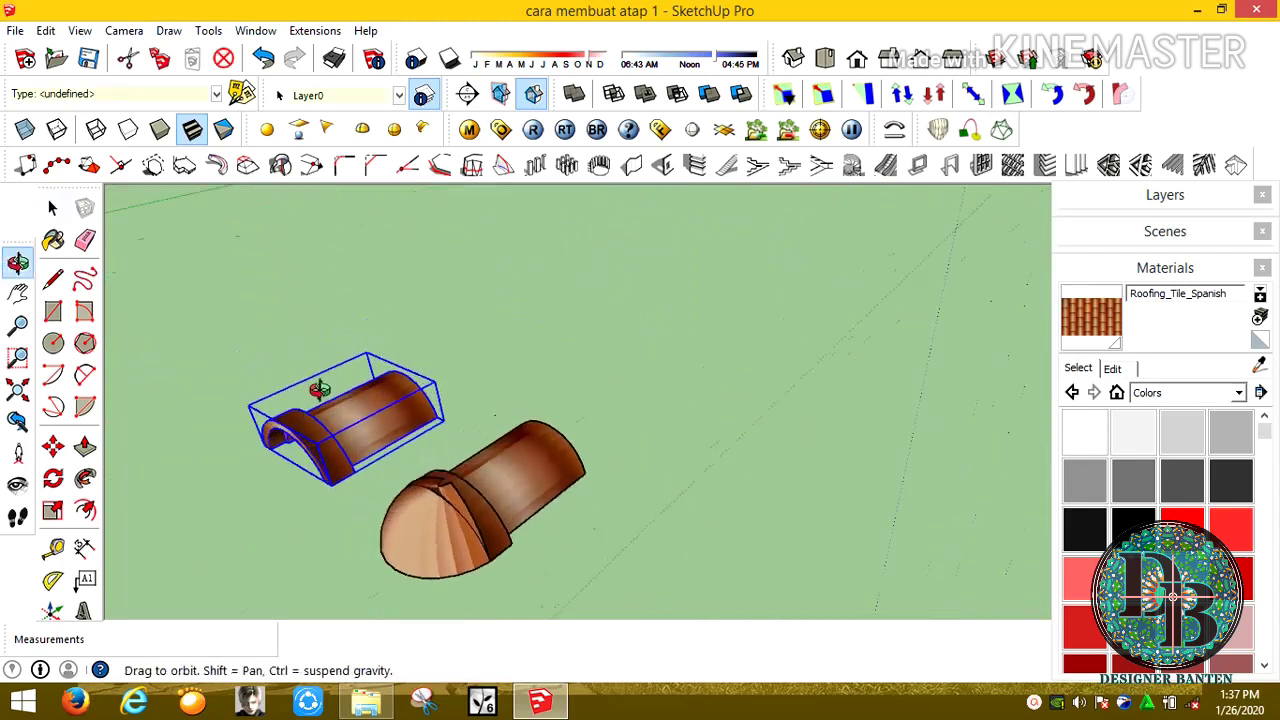
pyautogui.scroll(2, 305, 492)
pyautogui.click(68, 452)
# Nudge the half-round tile 1 cm sideways and turn on X-ray view
pyautogui.scroll(-4, 480, 425)
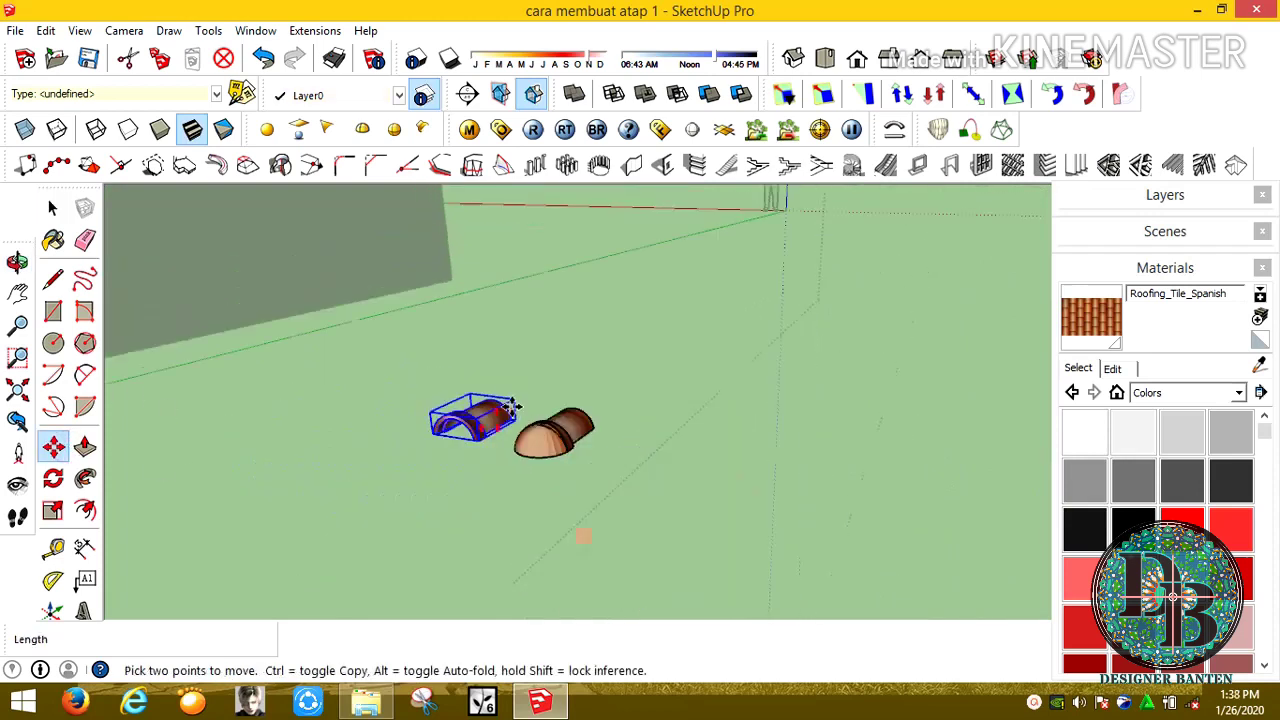
pyautogui.scroll(2, 480, 420)
pyautogui.scroll(3, 476, 410)
pyautogui.scroll(3, 476, 410)
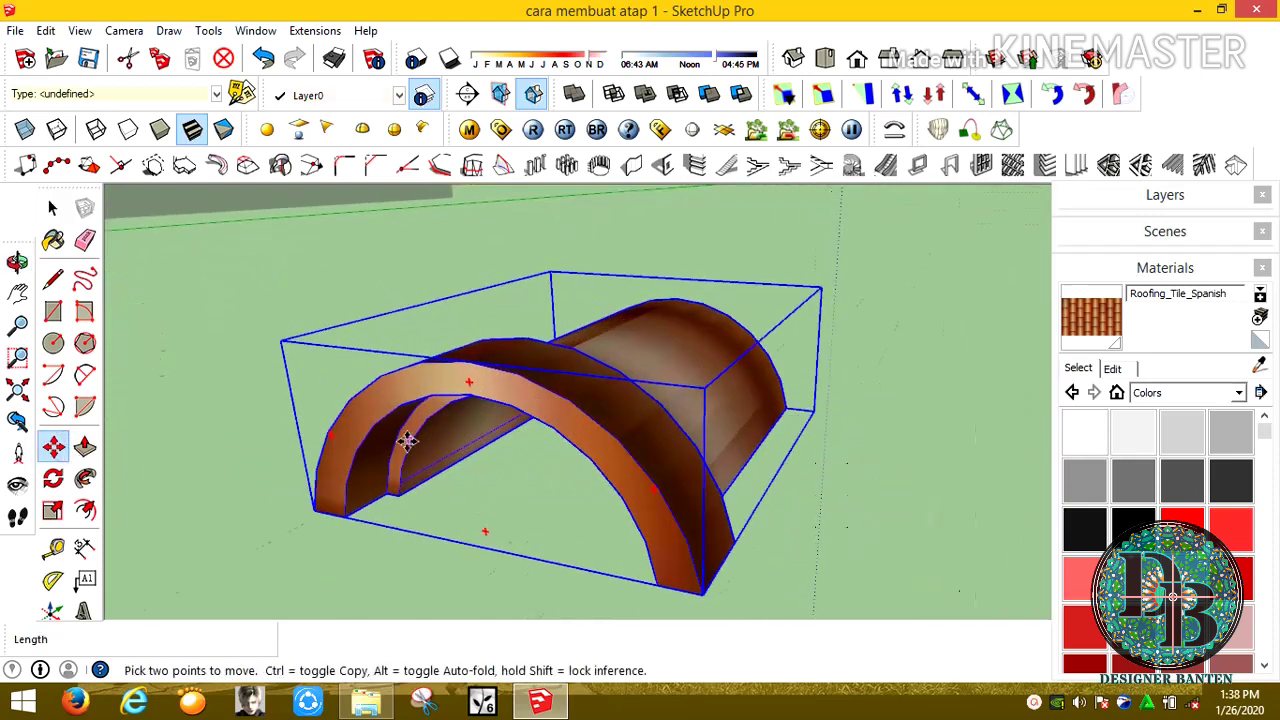
pyautogui.click(384, 490)
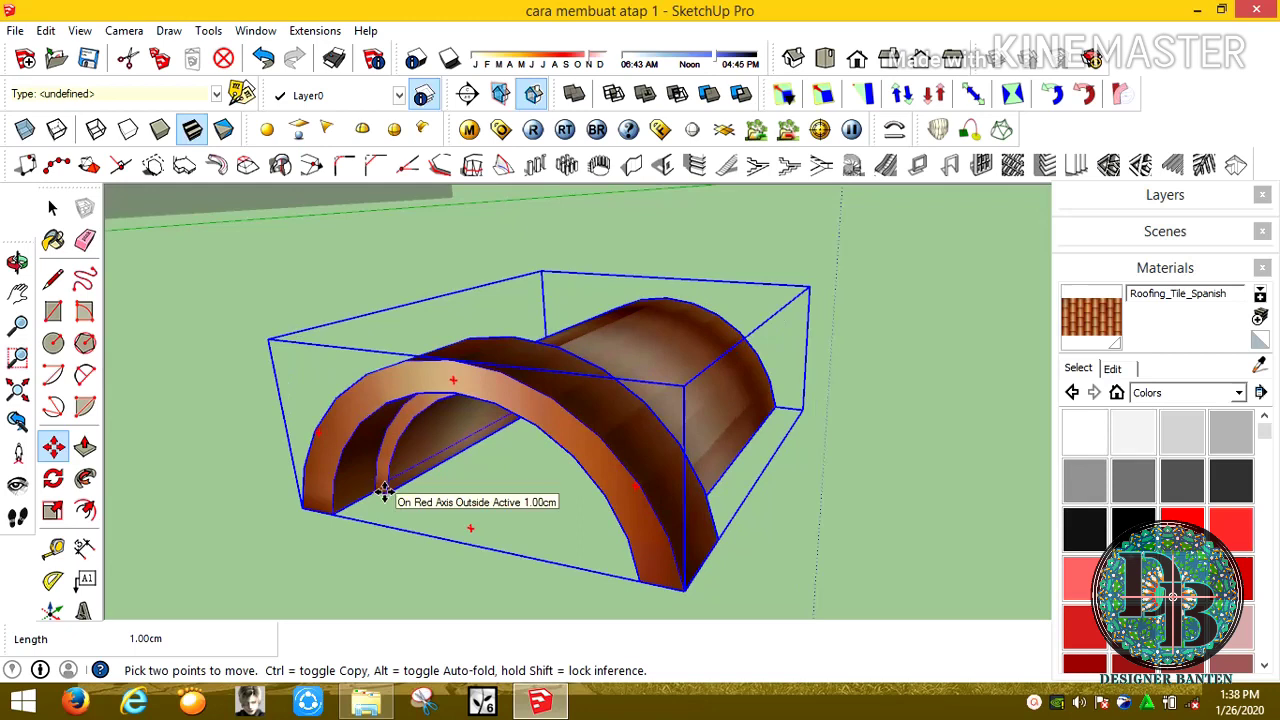
pyautogui.click(30, 132)
# Snap a copy of the tile end to end against the first one
pyautogui.scroll(3, 571, 371)
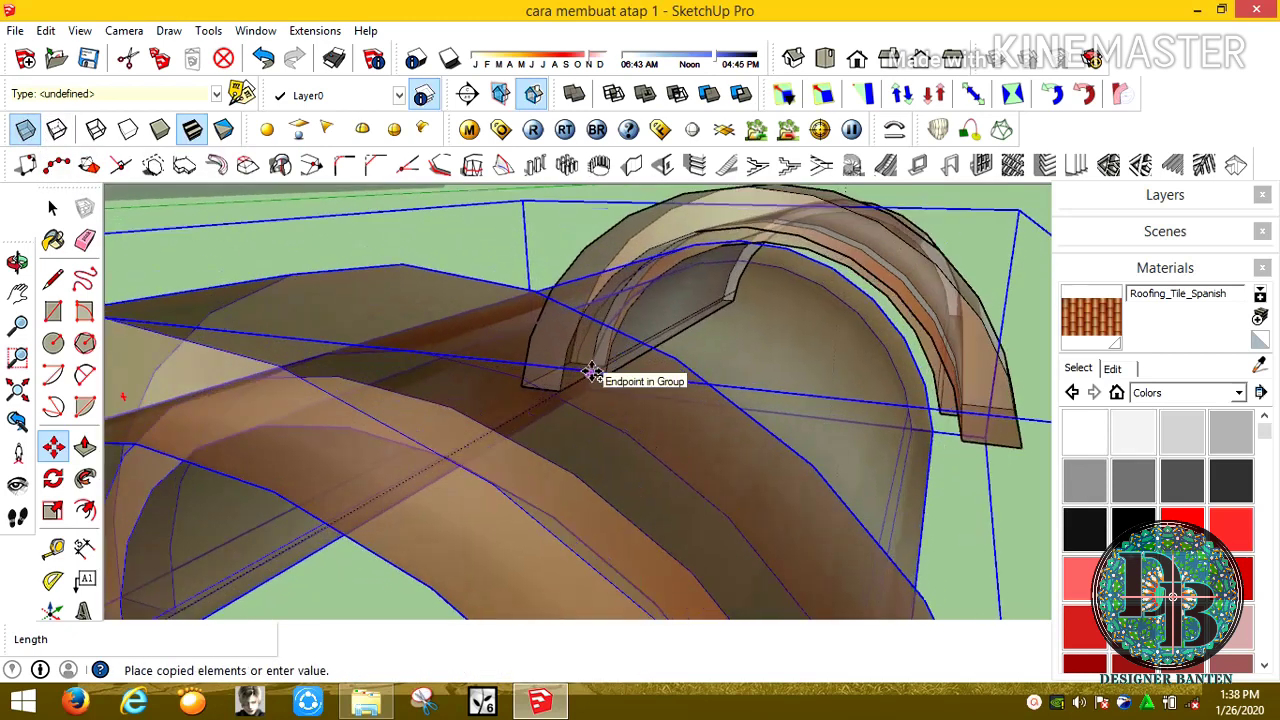
pyautogui.scroll(2, 586, 380)
pyautogui.scroll(2, 600, 375)
pyautogui.scroll(-5, 566, 400)
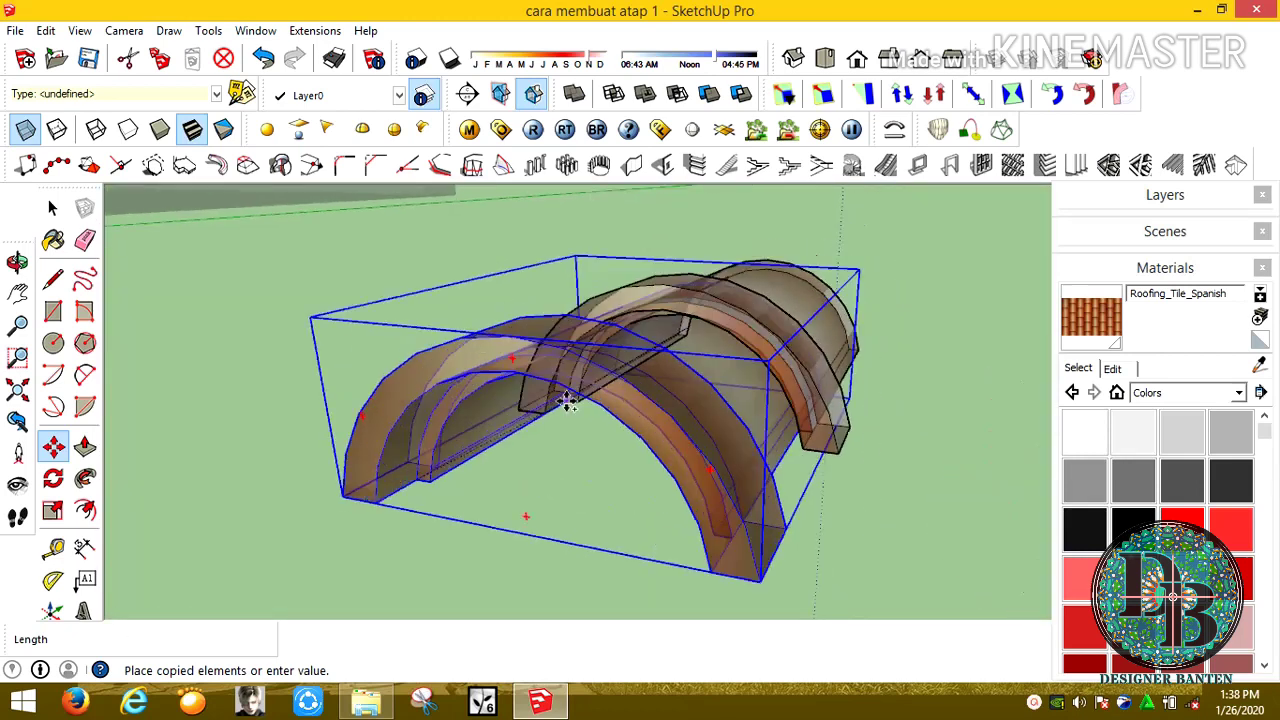
pyautogui.scroll(5, 631, 351)
pyautogui.moveTo(631, 351)
pyautogui.mouseDown(button='middle')
pyautogui.moveTo(629, 259)
pyautogui.moveTo(514, 277)
pyautogui.mouseUp(button='middle')
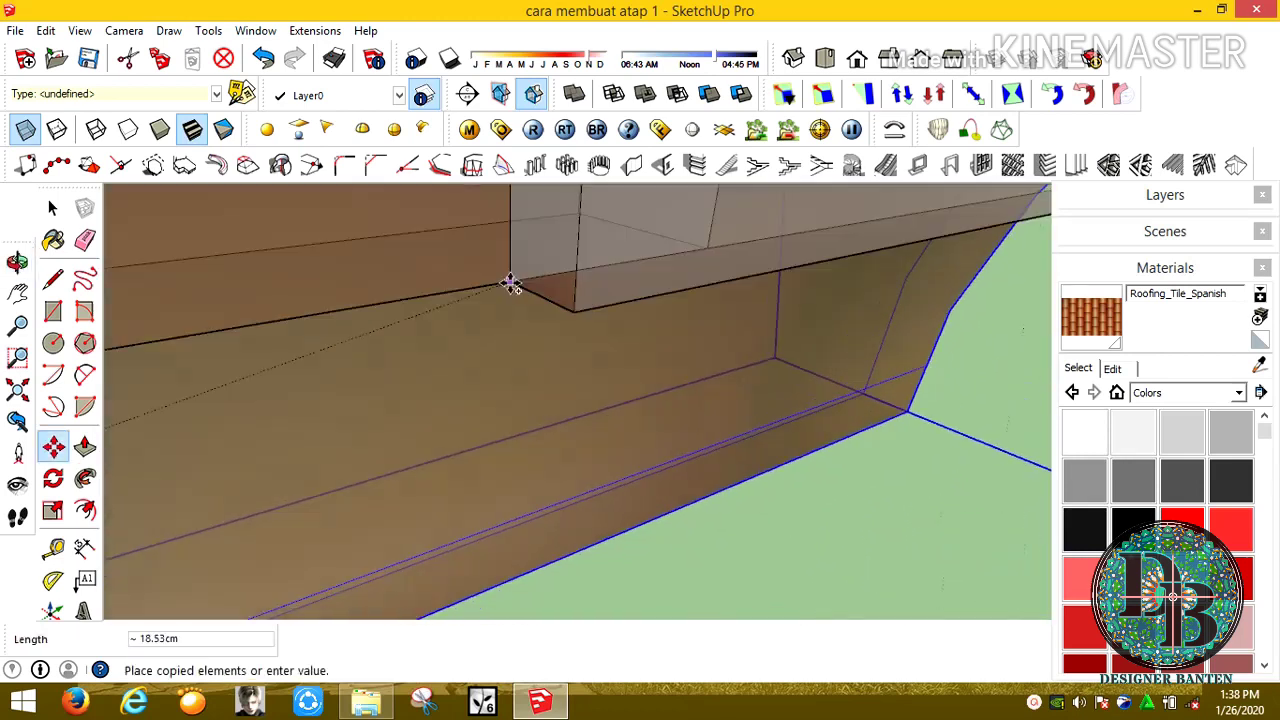
pyautogui.moveTo(863, 383)
pyautogui.mouseDown(button='middle')
pyautogui.moveTo(703, 420)
pyautogui.moveTo(737, 414)
pyautogui.moveTo(763, 334)
pyautogui.moveTo(778, 497)
pyautogui.mouseUp(button='middle')
pyautogui.scroll(5, 778, 497)
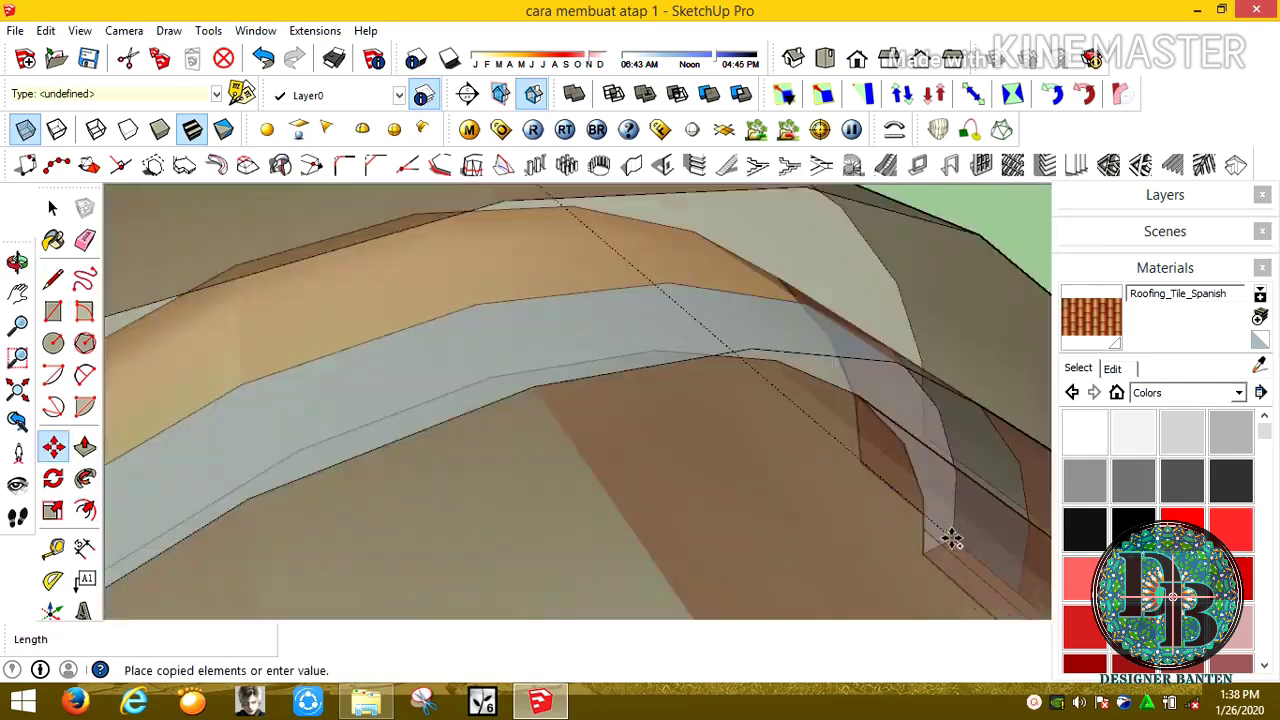
pyautogui.moveTo(949, 537)
pyautogui.mouseDown(button='middle')
pyautogui.moveTo(931, 480)
pyautogui.moveTo(741, 236)
pyautogui.mouseUp(button='middle')
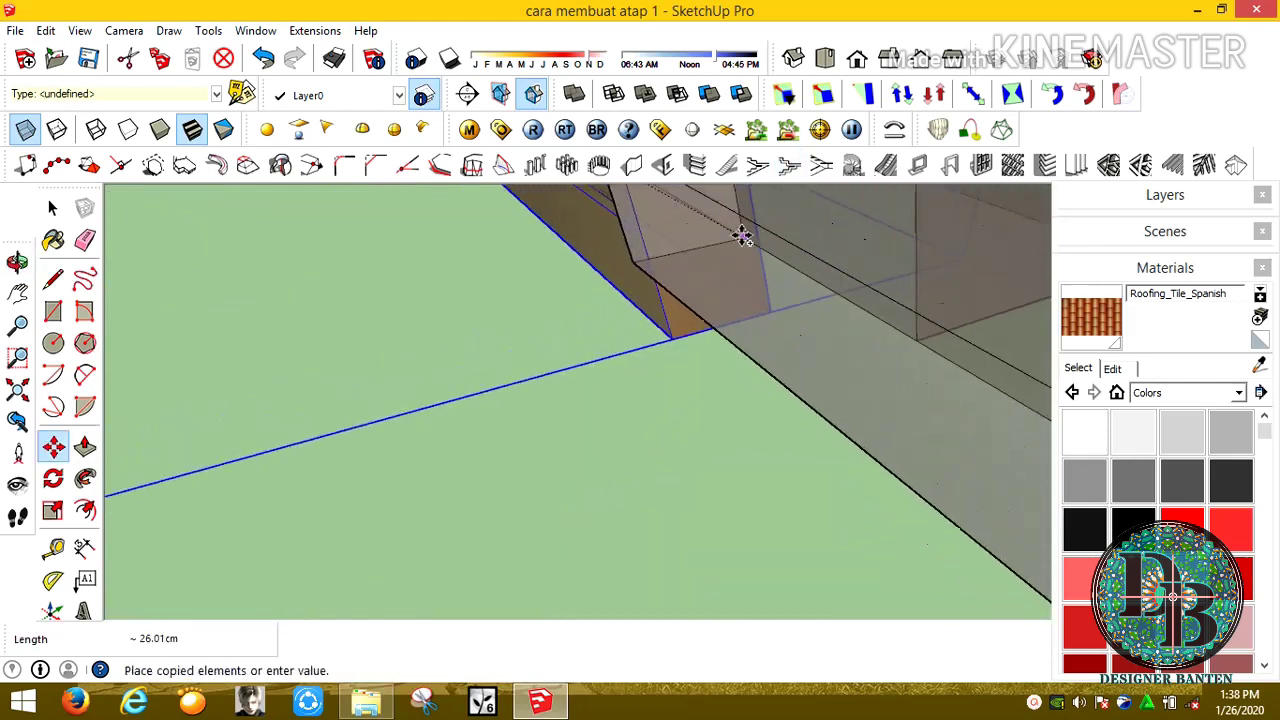
pyautogui.click(768, 314)
# Place a second tile copy at the row's end, then turn X-ray off
pyautogui.click(768, 314)
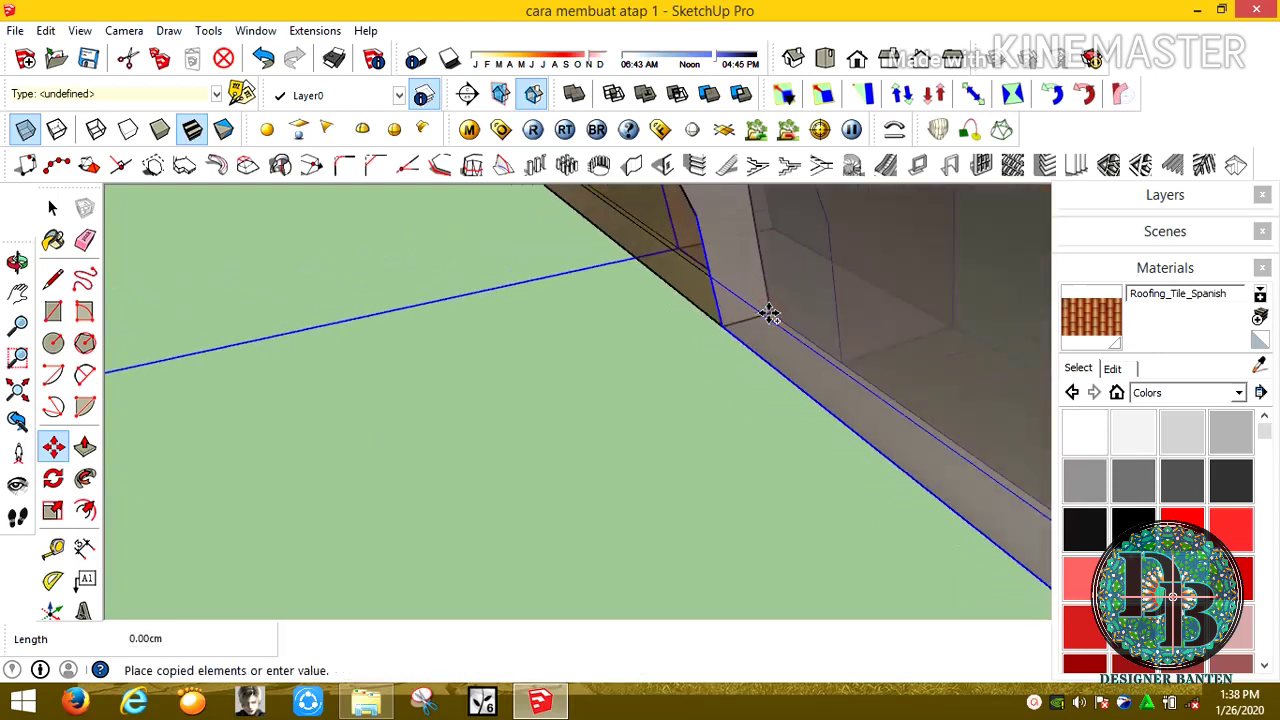
pyautogui.scroll(-3, 766, 309)
pyautogui.scroll(-3, 783, 306)
pyautogui.scroll(-2, 771, 251)
pyautogui.scroll(3, 960, 385)
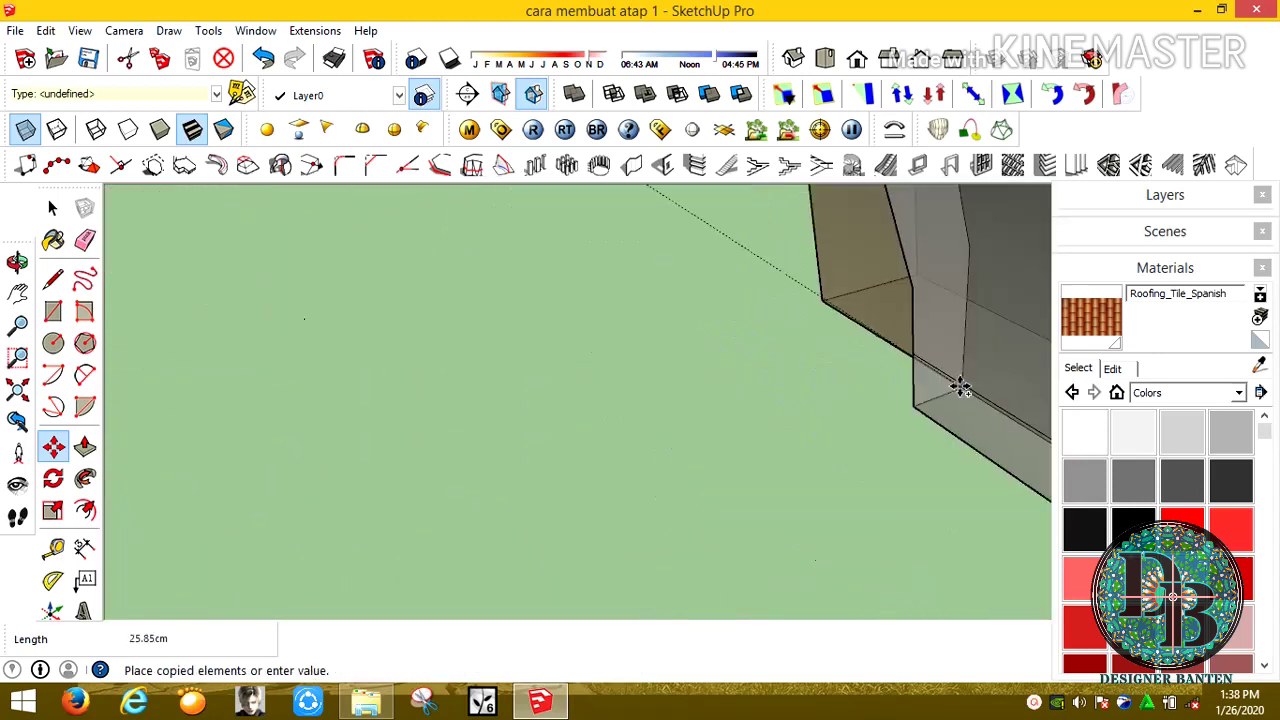
pyautogui.scroll(-3, 900, 345)
pyautogui.scroll(3, 902, 325)
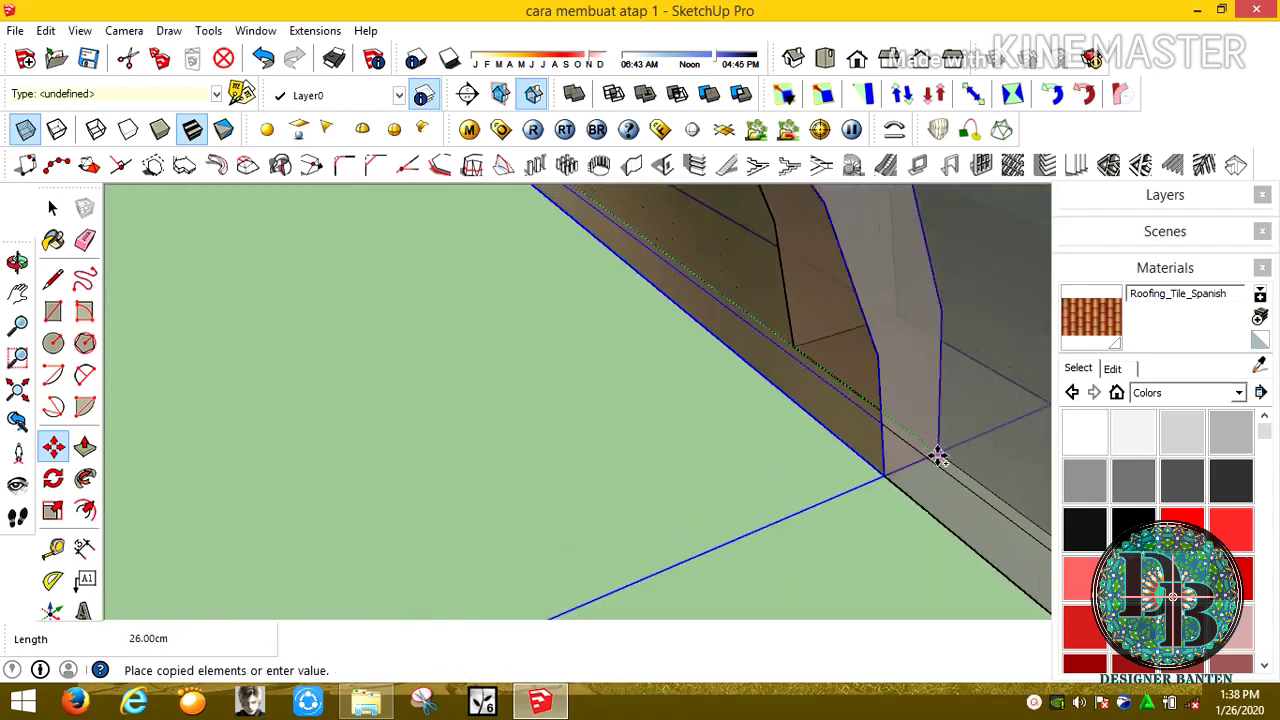
pyautogui.click(935, 449)
pyautogui.scroll(-2, 934, 449)
pyautogui.scroll(-2, 933, 447)
pyautogui.scroll(-3, 934, 449)
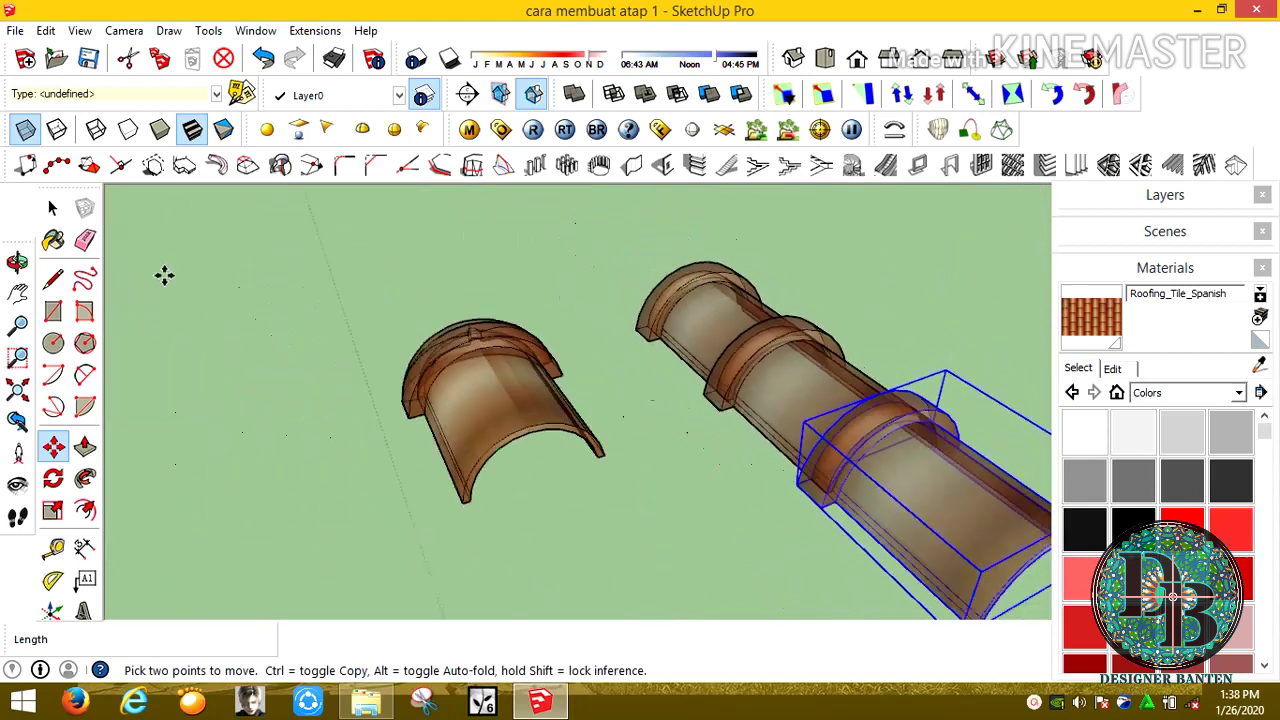
pyautogui.click(25, 129)
# Copy the four-tile section to the end of the row along the pipe
pyautogui.press('space')
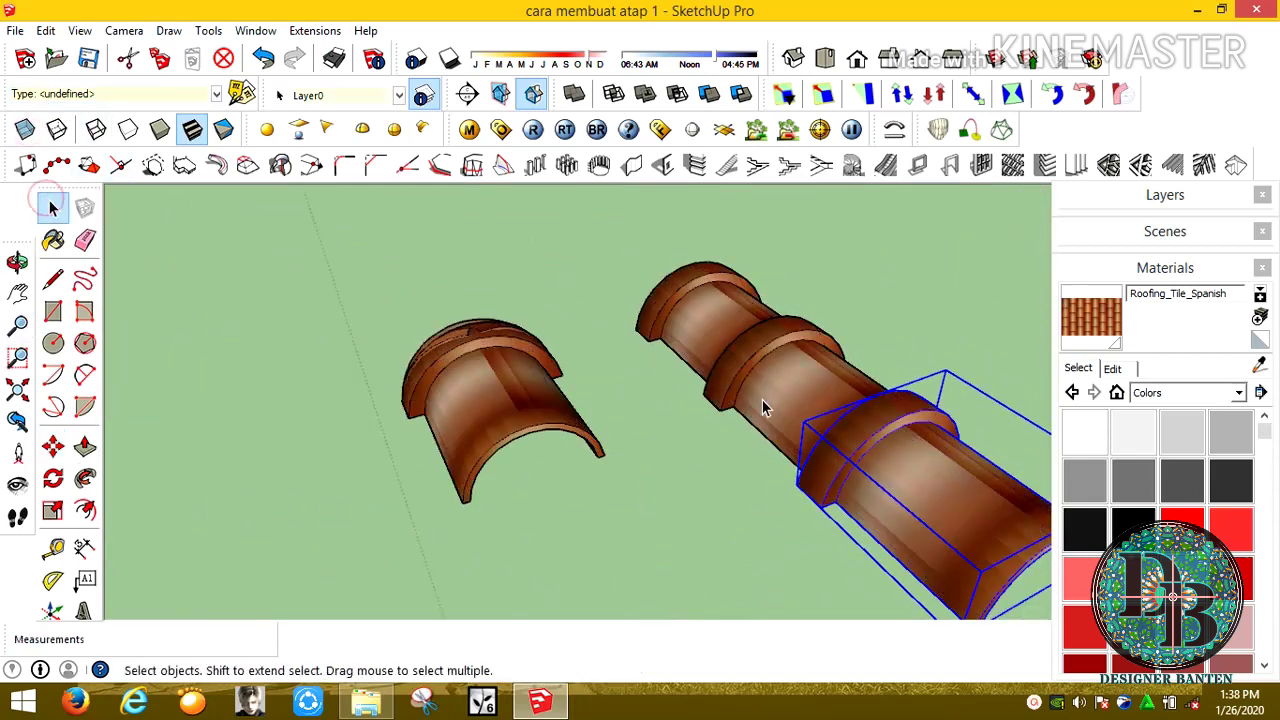
pyautogui.click(53, 447)
pyautogui.moveTo(560, 440)
pyautogui.mouseDown(button='middle')
pyautogui.moveTo(575, 450)
pyautogui.moveTo(660, 385)
pyautogui.mouseUp(button='middle')
pyautogui.scroll(3, 666, 378)
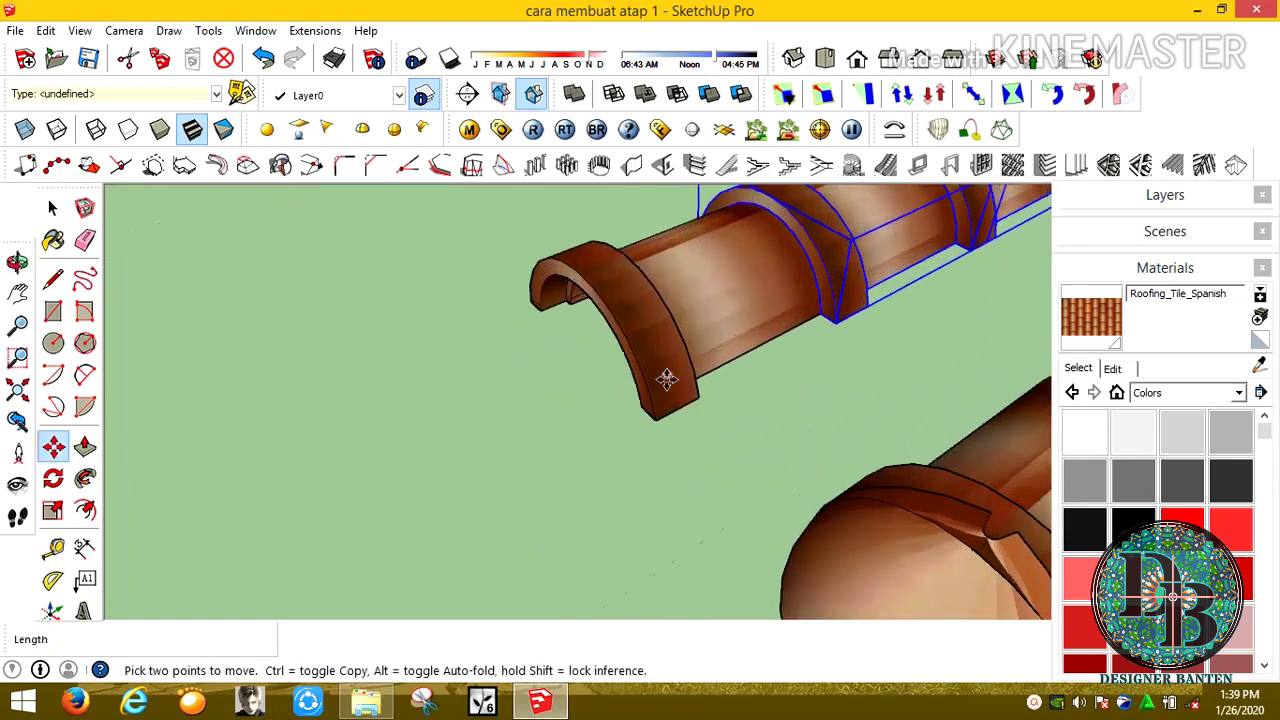
pyautogui.keyDown('ctrl'); pyautogui.click(656, 419); pyautogui.keyUp('ctrl')
pyautogui.scroll(-2, 690, 400)
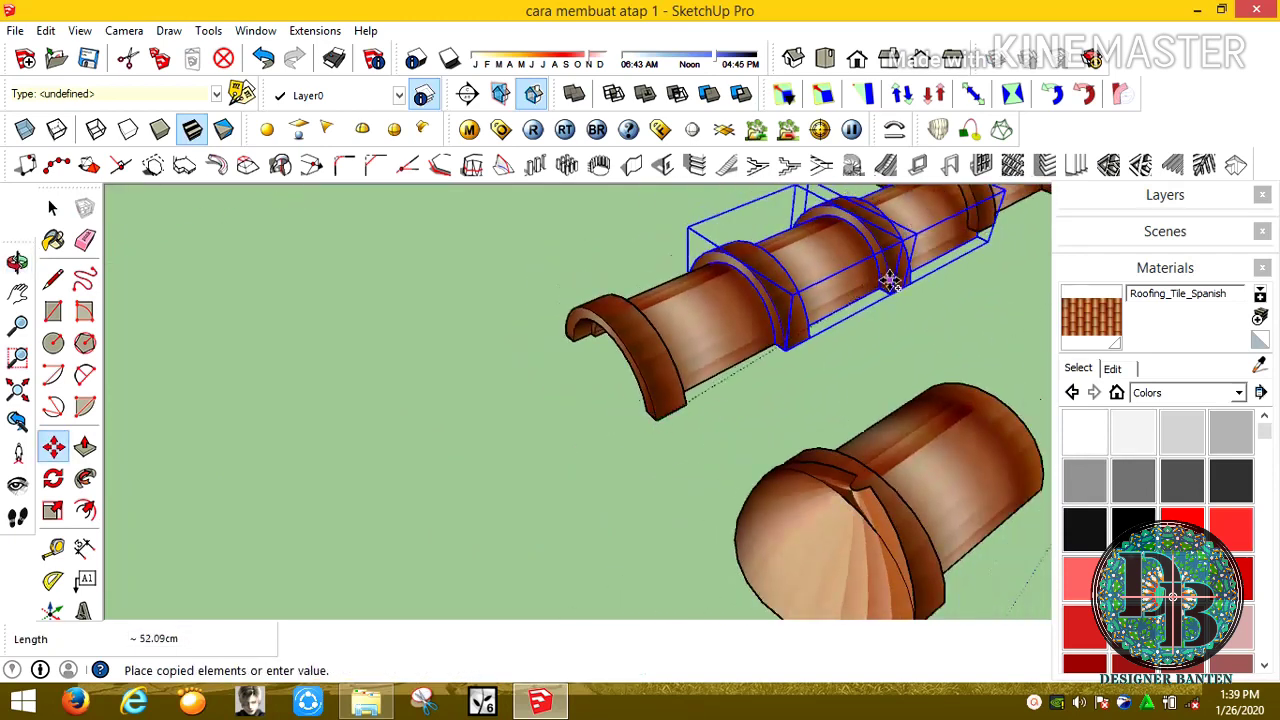
pyautogui.scroll(4, 897, 287)
pyautogui.click(897, 287)
pyautogui.scroll(-2, 890, 295)
pyautogui.scroll(-3, 890, 295)
# Select the tiles and add two more 104 cm copies further along the row
pyautogui.click(53, 207)
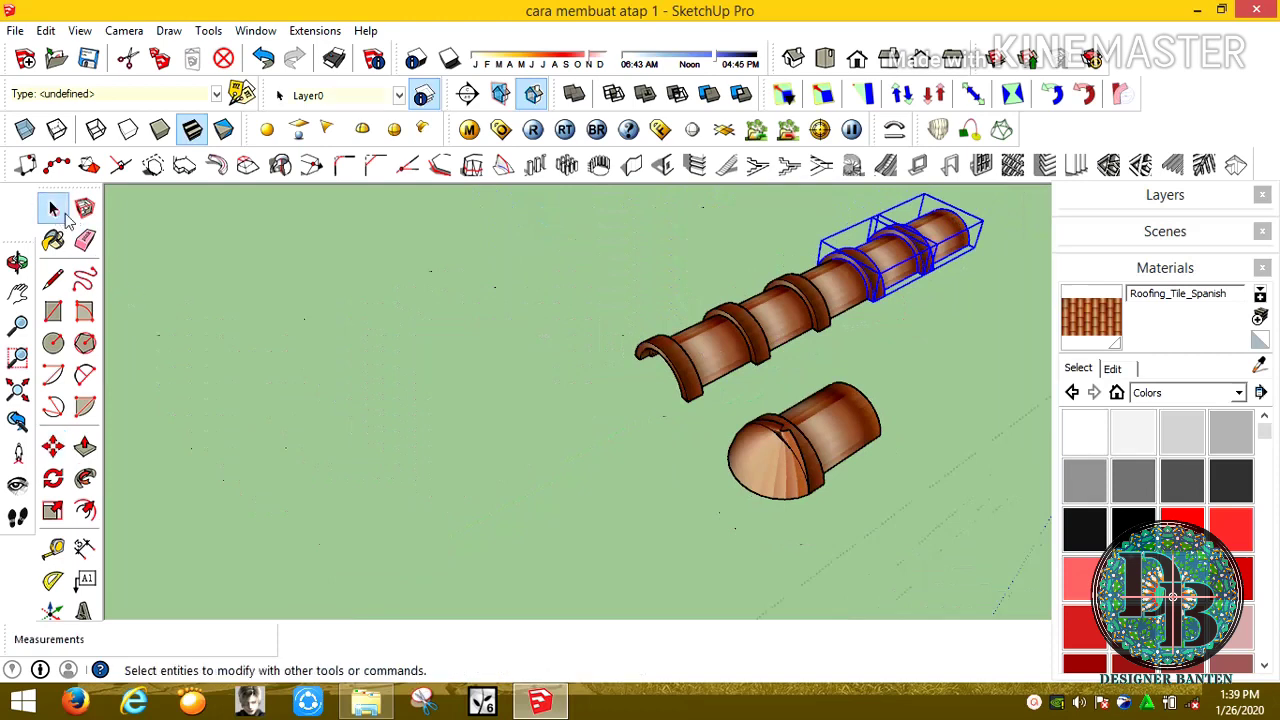
pyautogui.press('m')
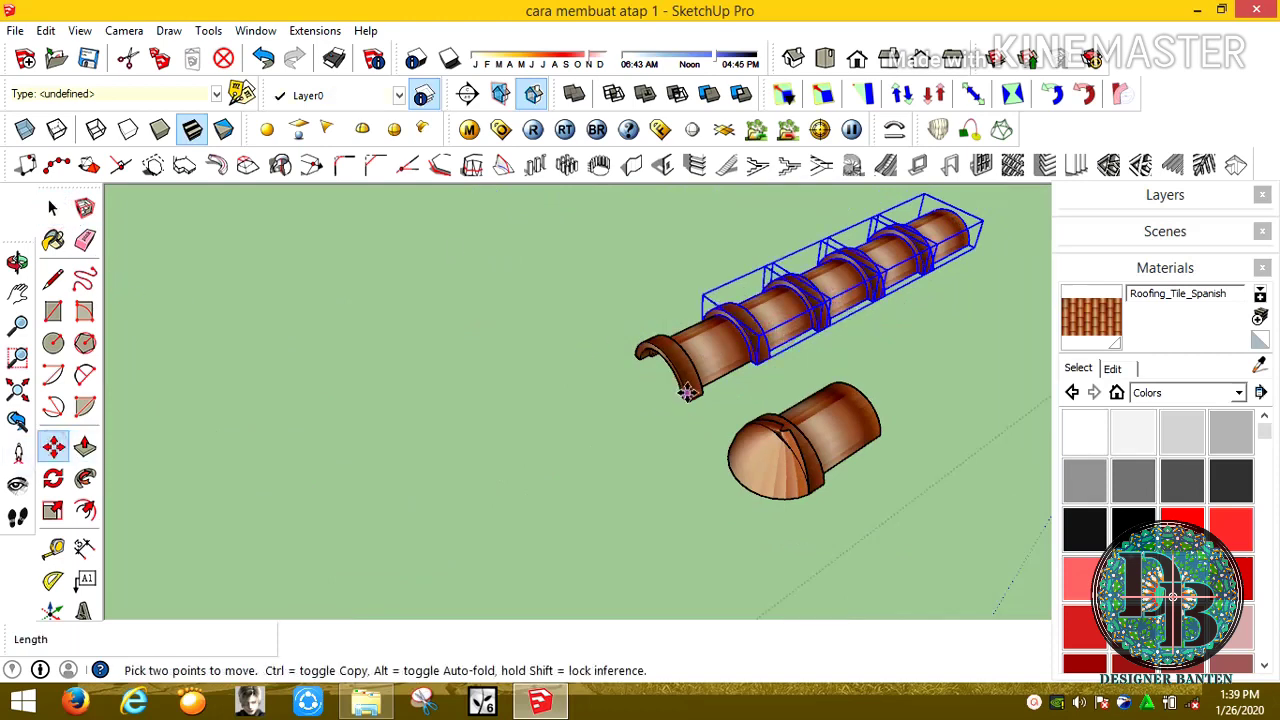
pyautogui.keyDown('ctrl'); pyautogui.click(694, 418); pyautogui.keyUp('ctrl')
pyautogui.scroll(-2, 700, 417)
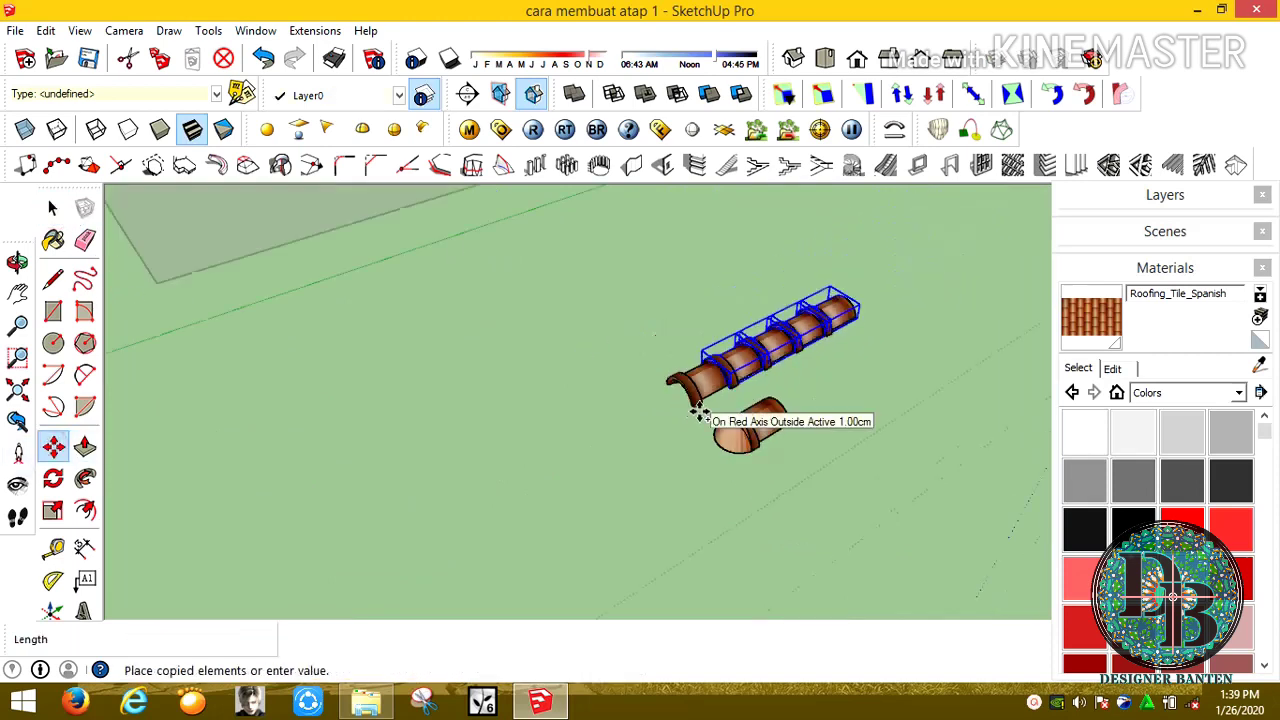
pyautogui.scroll(3, 855, 313)
pyautogui.scroll(3, 855, 313)
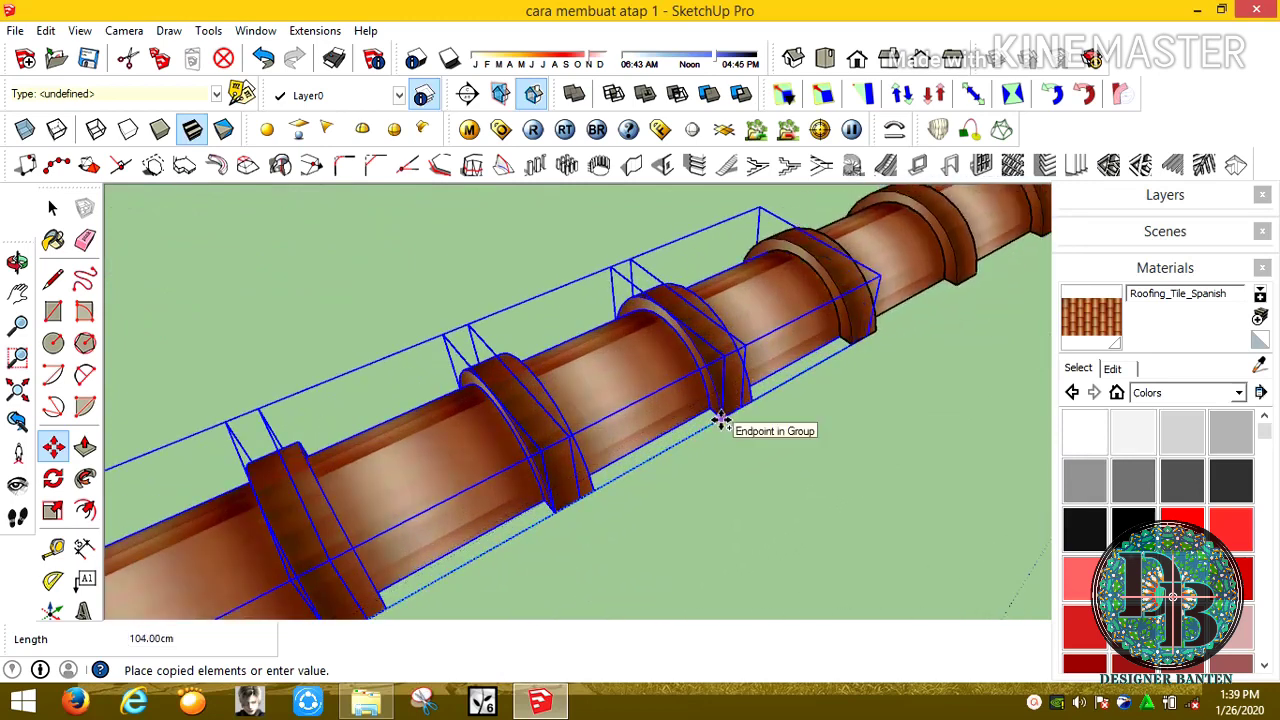
pyautogui.click(722, 424)
pyautogui.scroll(-1, 722, 422)
pyautogui.keyDown('ctrl'); pyautogui.click(723, 420); pyautogui.keyUp('ctrl')
pyautogui.scroll(-2, 723, 420)
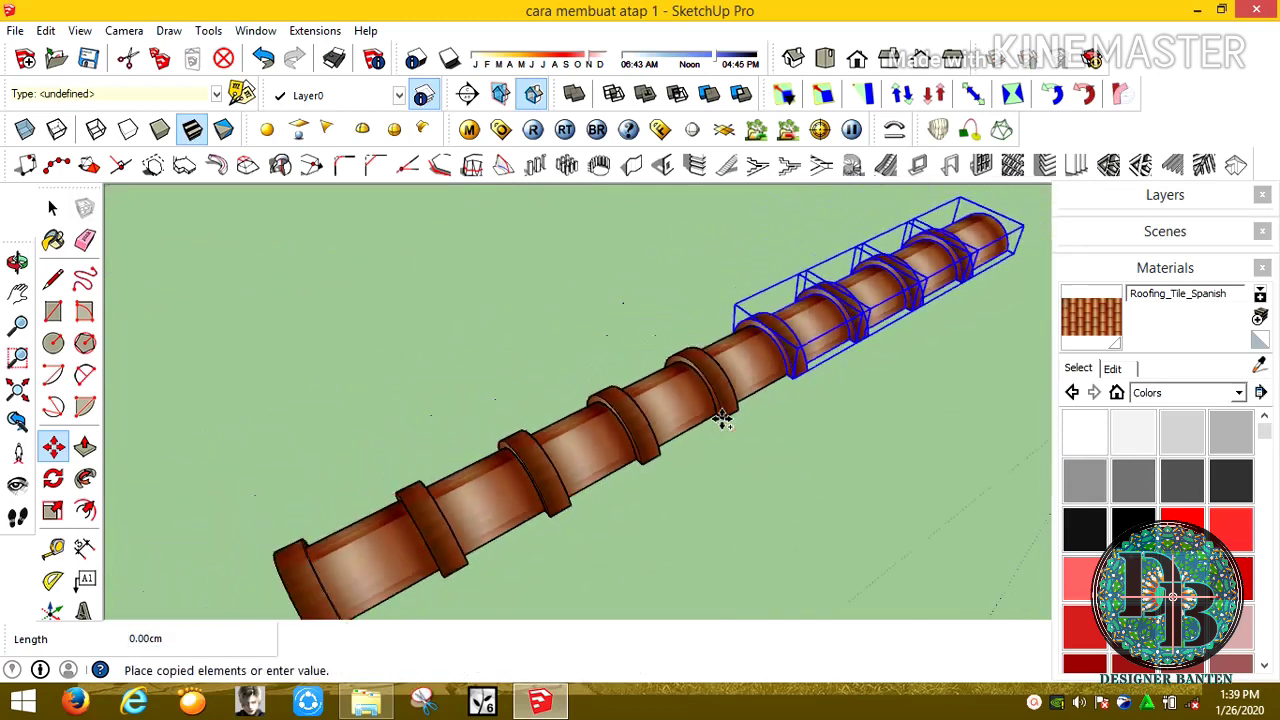
pyautogui.scroll(-1, 723, 420)
pyautogui.scroll(3, 826, 362)
pyautogui.scroll(2, 871, 334)
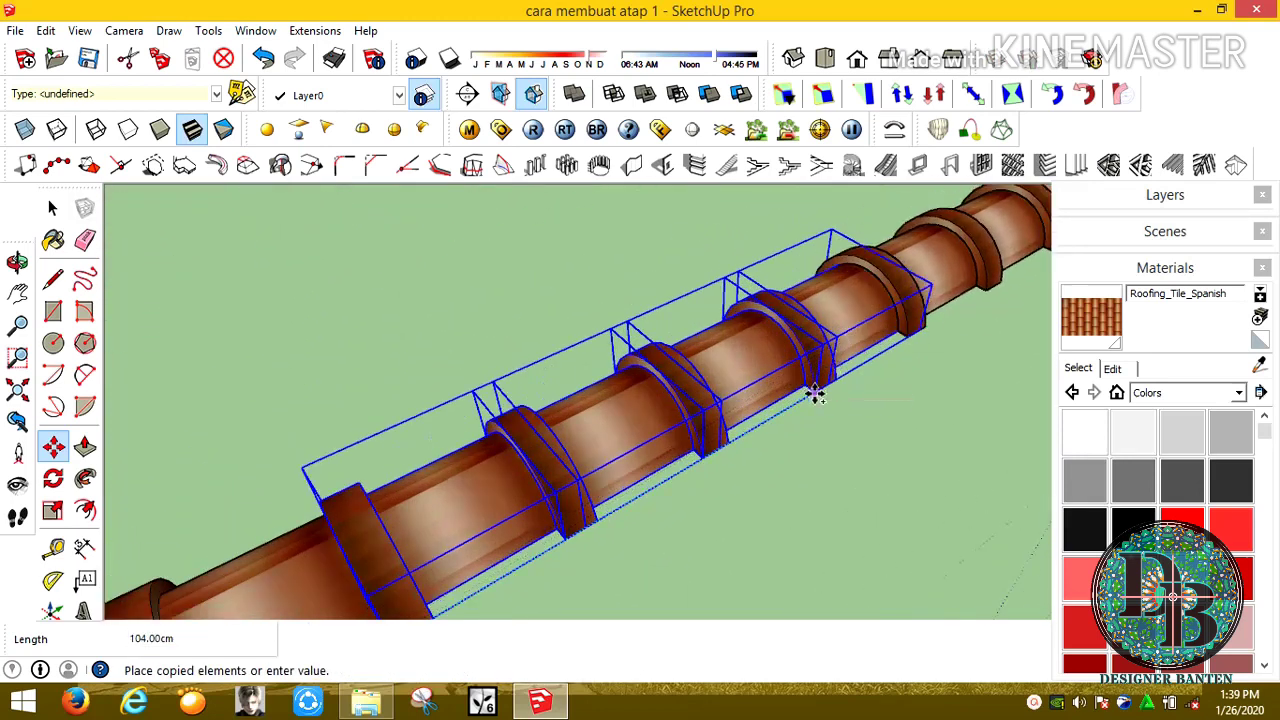
pyautogui.click(816, 395)
pyautogui.scroll(-2, 815, 394)
pyautogui.scroll(-2, 820, 346)
pyautogui.scroll(3, 820, 346)
pyautogui.scroll(2, 822, 355)
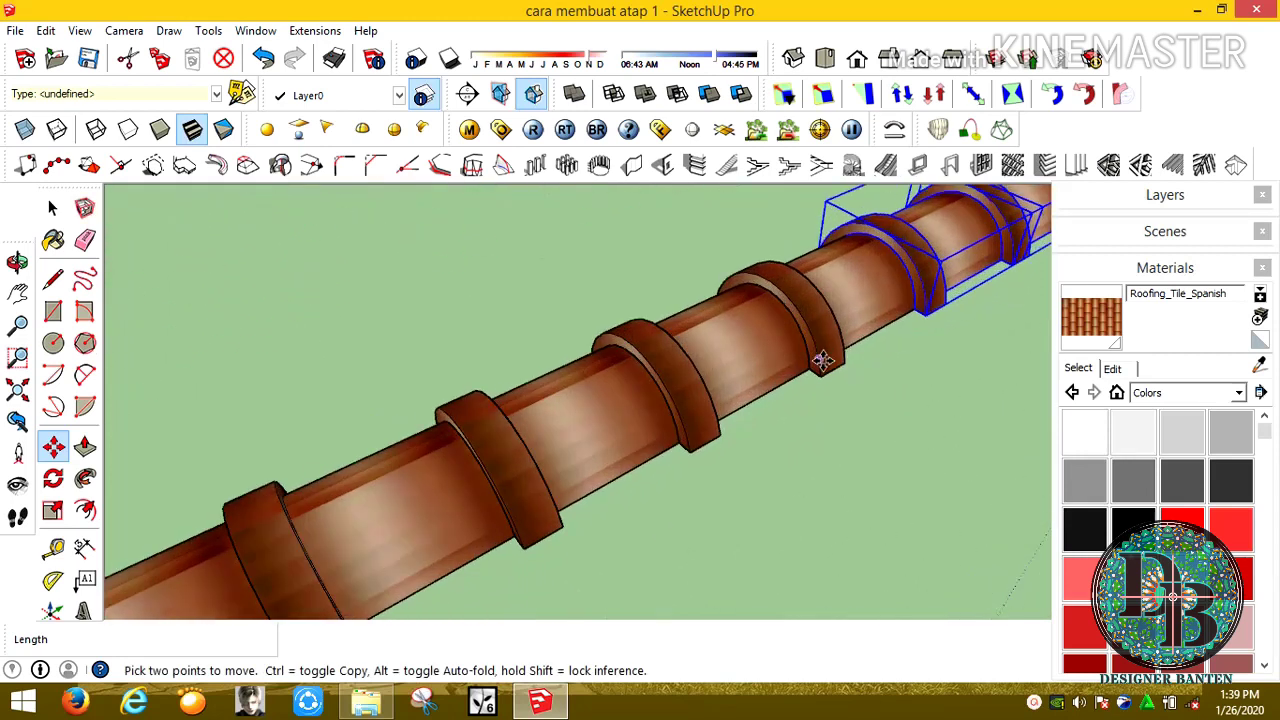
pyautogui.scroll(-1, 822, 362)
# Place one more copy along the pipe, then select the loose end tile
pyautogui.click(820, 370)
pyautogui.scroll(-2, 822, 372)
pyautogui.scroll(-1, 824, 375)
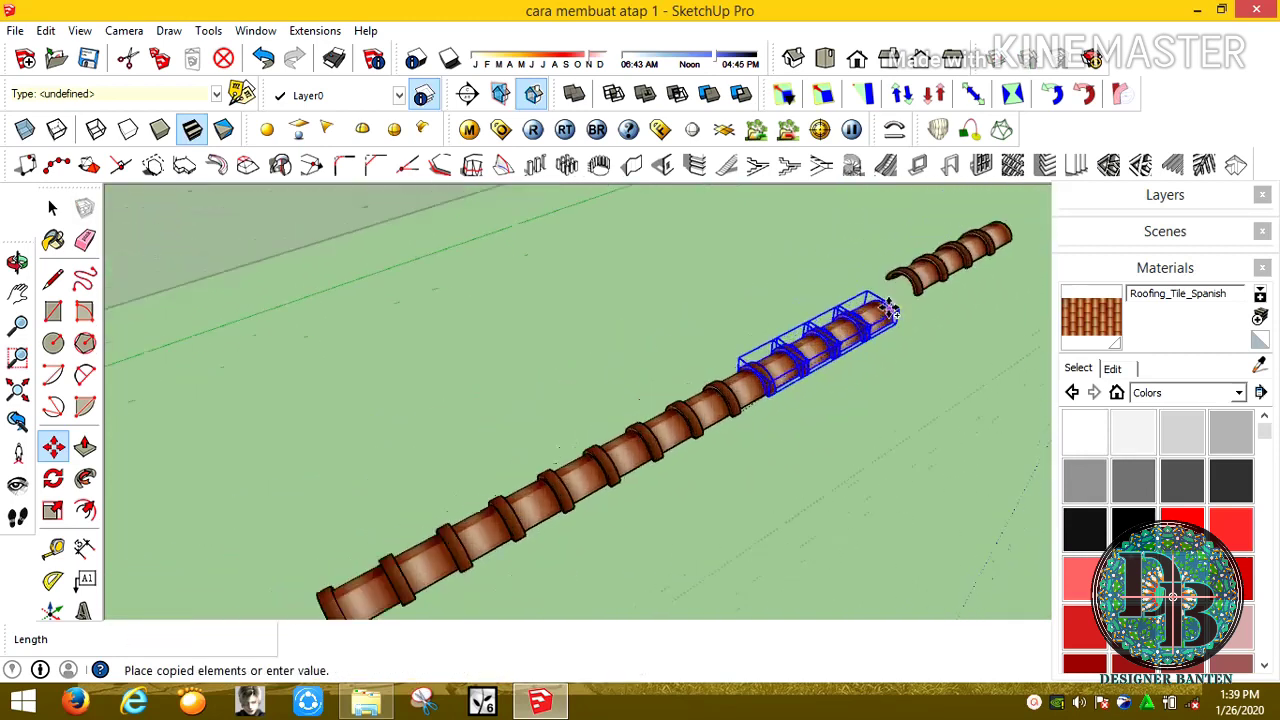
pyautogui.scroll(2, 828, 380)
pyautogui.scroll(1, 832, 388)
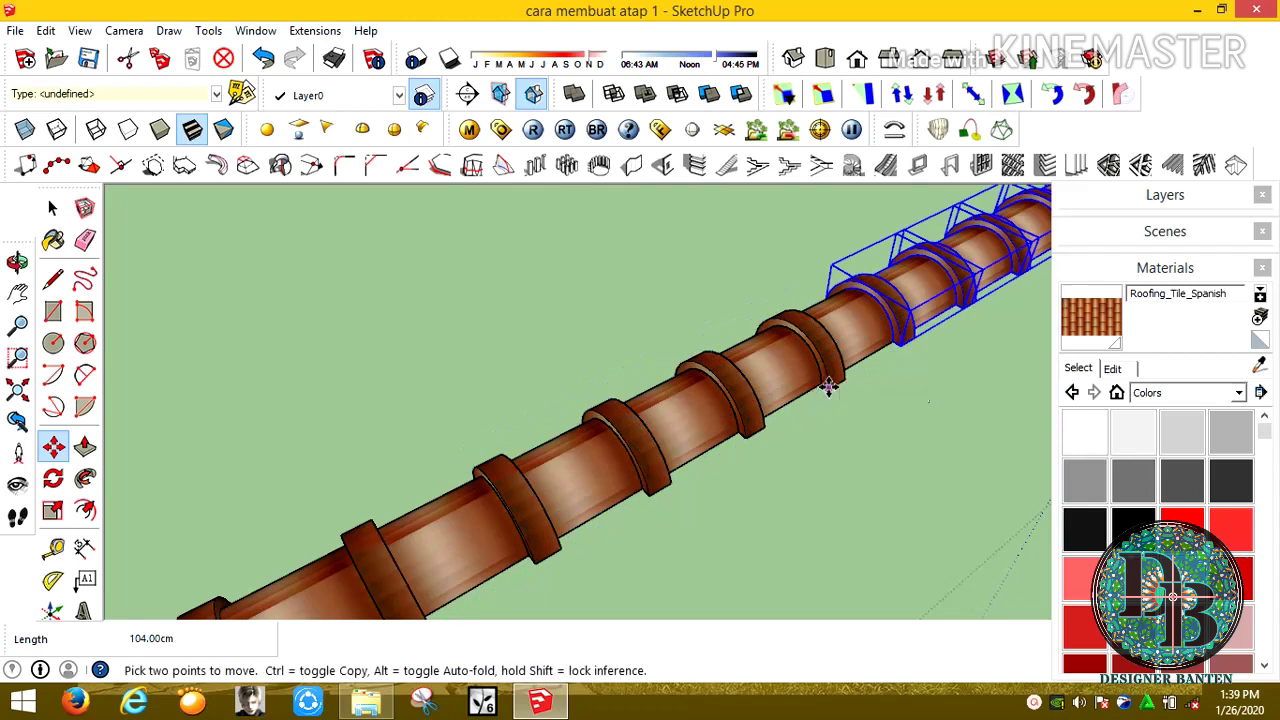
pyautogui.scroll(-5, 829, 388)
pyautogui.scroll(3, 790, 400)
pyautogui.scroll(3, 910, 385)
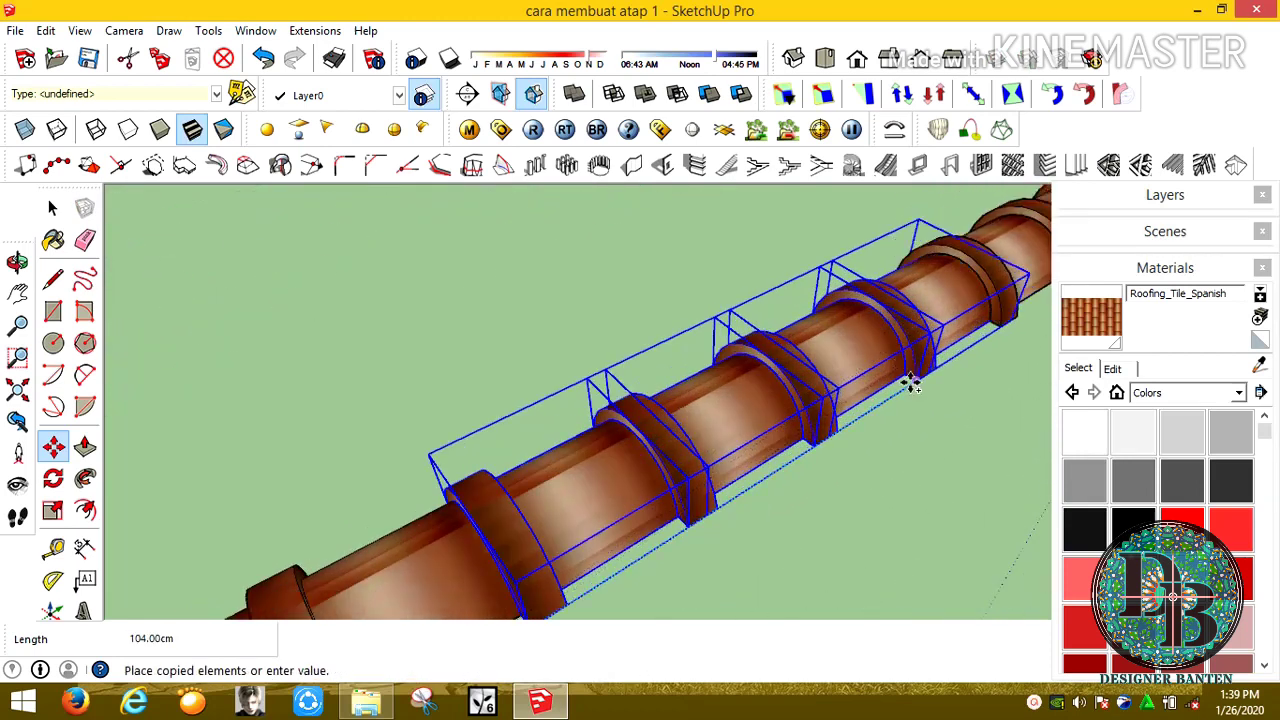
pyautogui.click(918, 381)
pyautogui.scroll(-3, 900, 375)
pyautogui.scroll(-2, 870, 370)
pyautogui.scroll(-1, 862, 366)
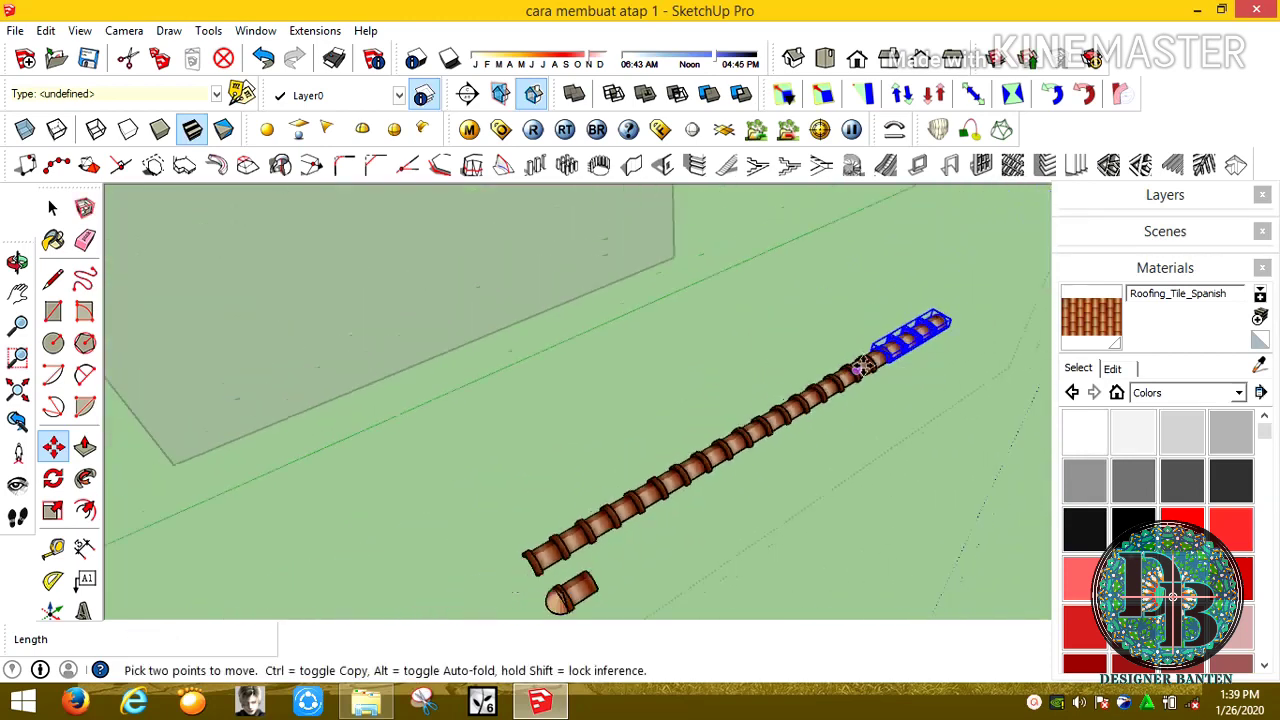
pyautogui.scroll(-1, 707, 378)
pyautogui.scroll(2, 630, 500)
pyautogui.click(640, 500)
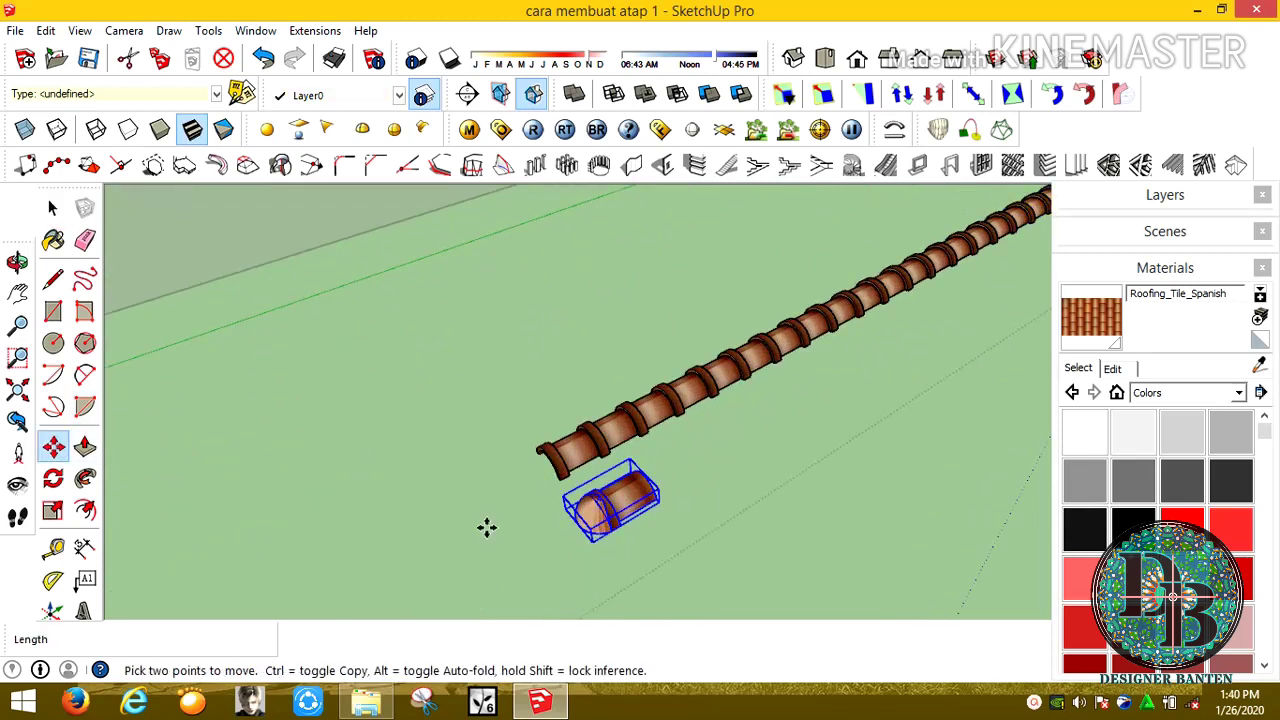
# Move the dome-capped end tile by its endpoint and snap it onto the row's lower end
pyautogui.scroll(4, 560, 525)
pyautogui.moveTo(632, 523)
pyautogui.mouseDown(button='middle')
pyautogui.moveTo(534, 391)
pyautogui.moveTo(445, 231)
pyautogui.moveTo(433, 234)
pyautogui.mouseUp(button='middle')
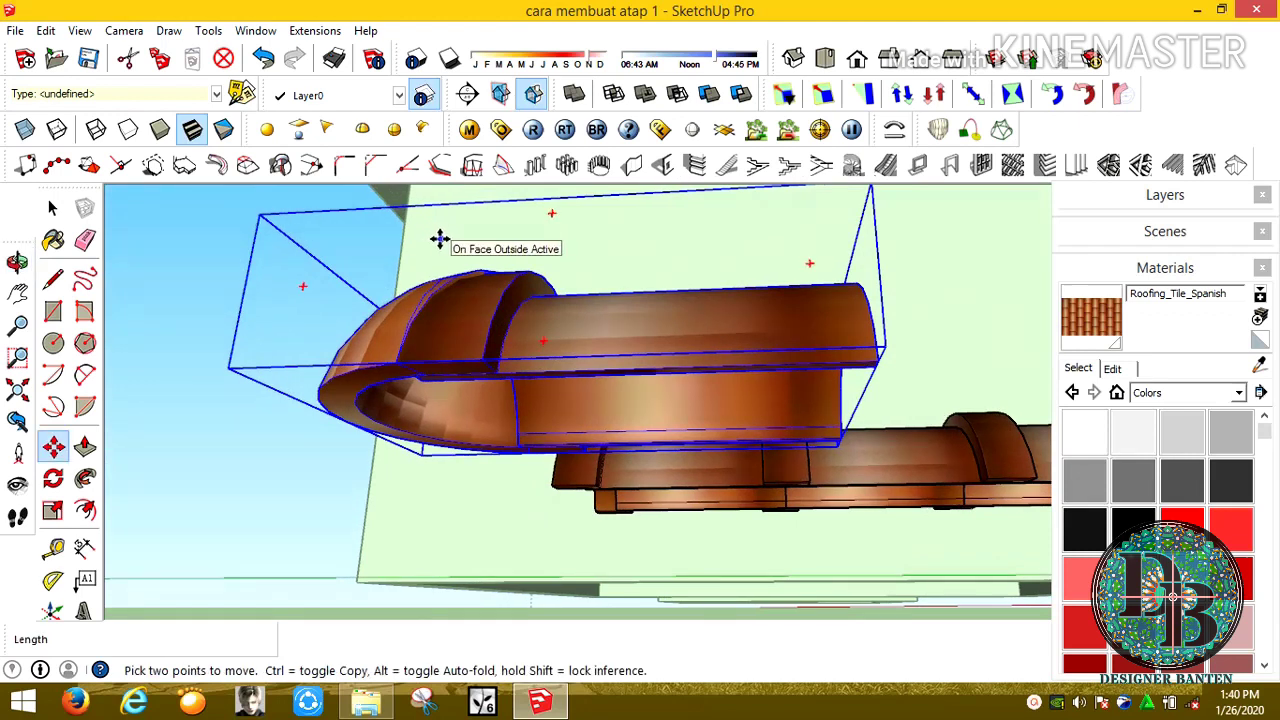
pyautogui.click(875, 362)
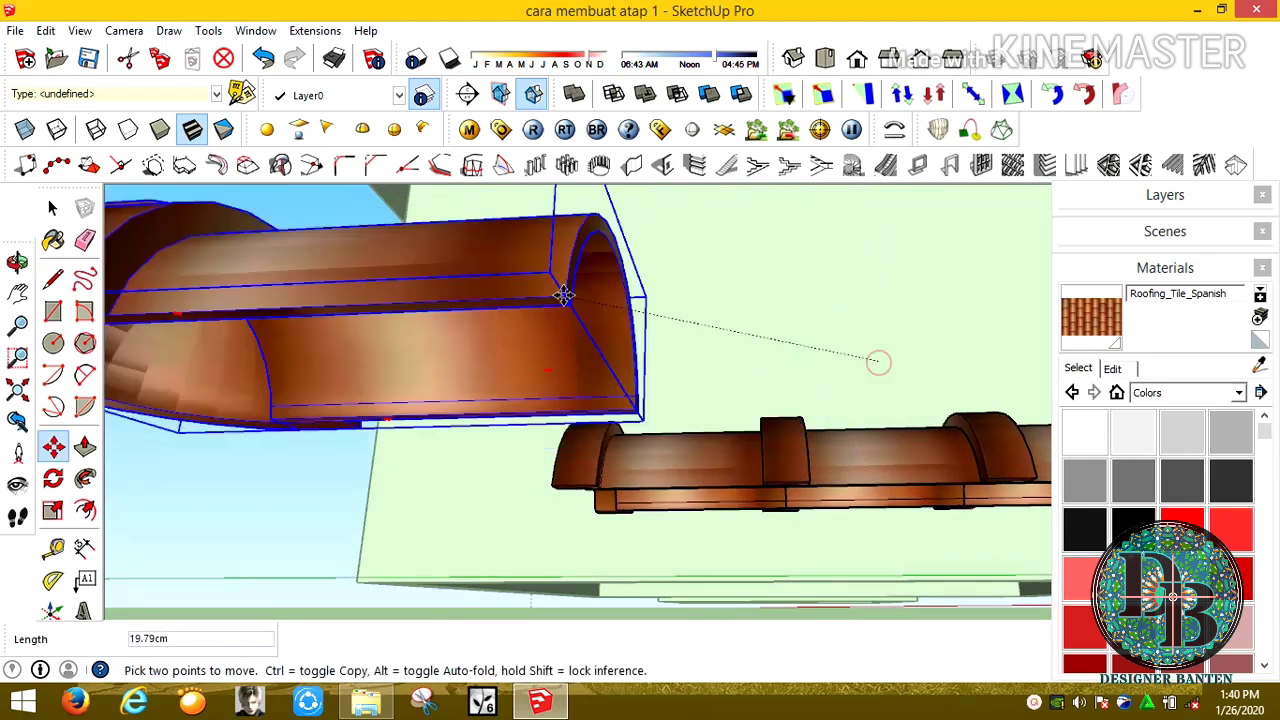
pyautogui.scroll(3, 866, 400)
pyautogui.scroll(-4, 866, 400)
pyautogui.moveTo(700, 400); pyautogui.dragTo(430, 305, button='middle')
pyautogui.scroll(-5, 430, 305)
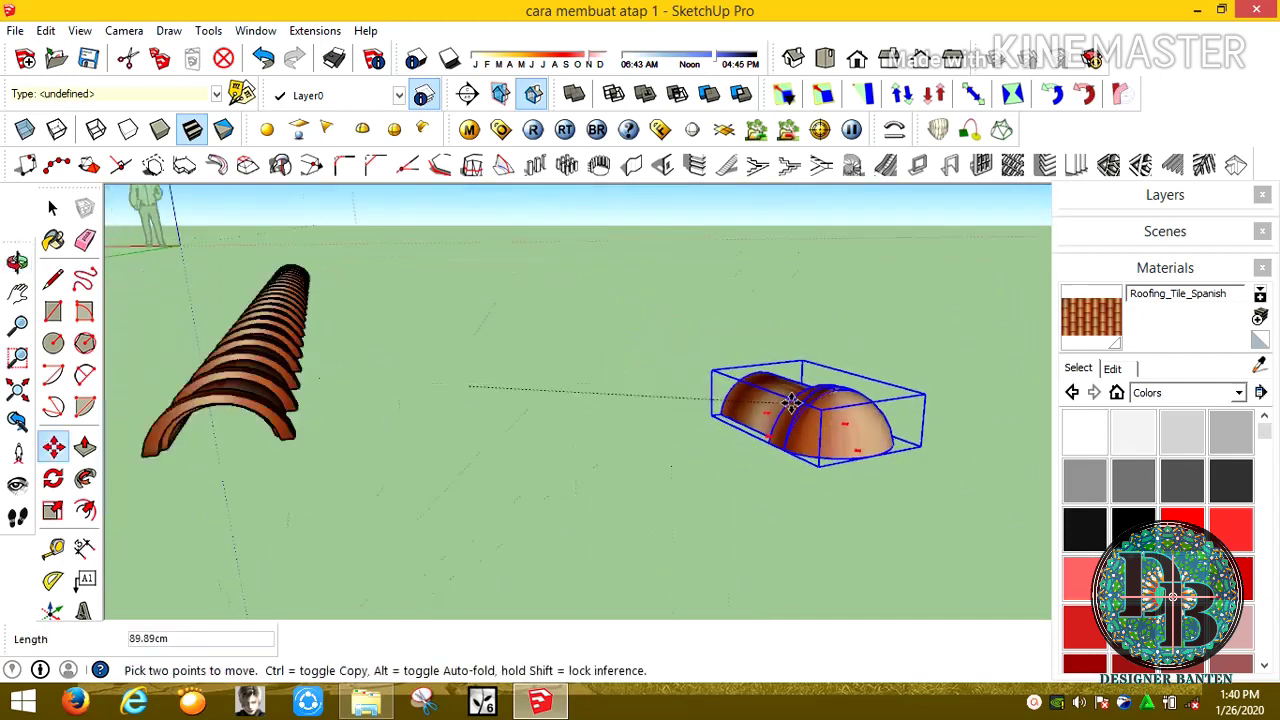
pyautogui.moveTo(334, 371); pyautogui.dragTo(495, 455, button='middle')
pyautogui.scroll(3, 493, 450)
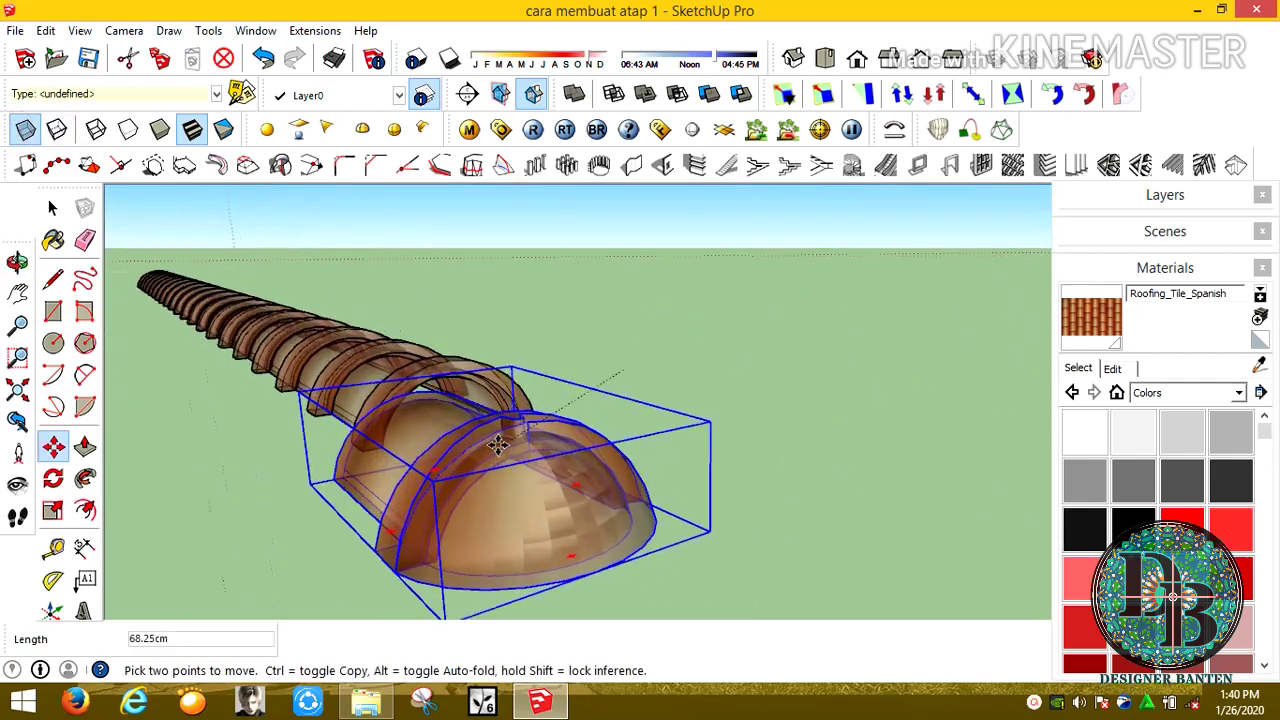
pyautogui.scroll(3, 491, 429)
pyautogui.scroll(2, 491, 420)
pyautogui.scroll(-3, 486, 414)
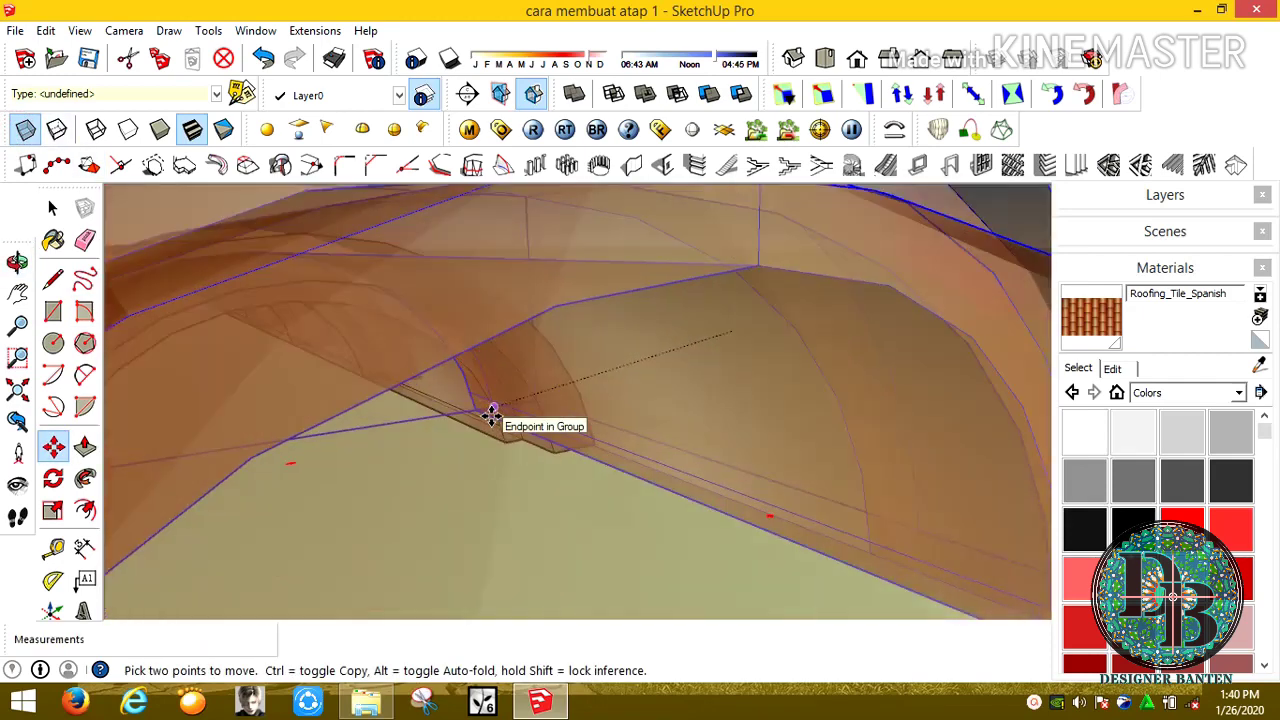
pyautogui.scroll(-3, 500, 400)
pyautogui.scroll(-2, 562, 462)
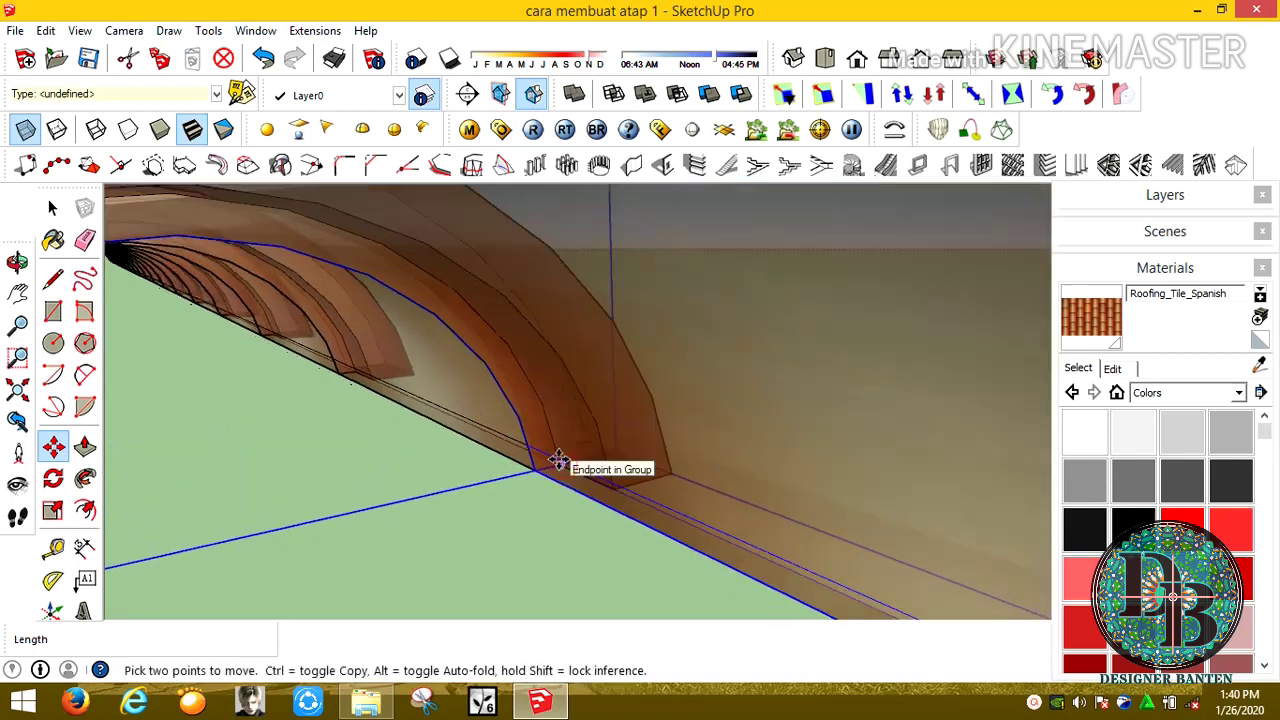
pyautogui.scroll(-2, 566, 457)
pyautogui.scroll(-2, 566, 457)
pyautogui.scroll(-3, 572, 452)
pyautogui.moveTo(578, 447)
pyautogui.mouseDown(button='middle')
pyautogui.moveTo(363, 497)
pyautogui.moveTo(428, 507)
pyautogui.mouseUp(button='middle')
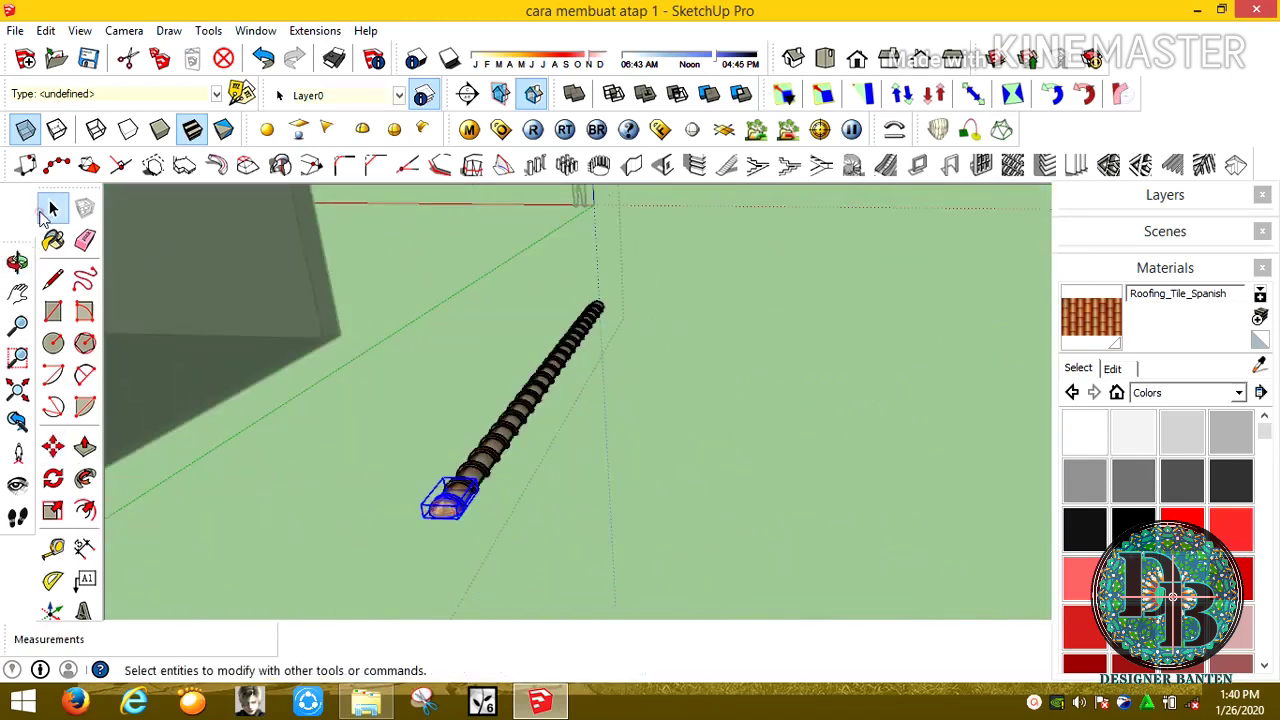
# Cancel the stray end-tile copy and turn X-ray off so the house displays solid
pyautogui.click(63, 451)
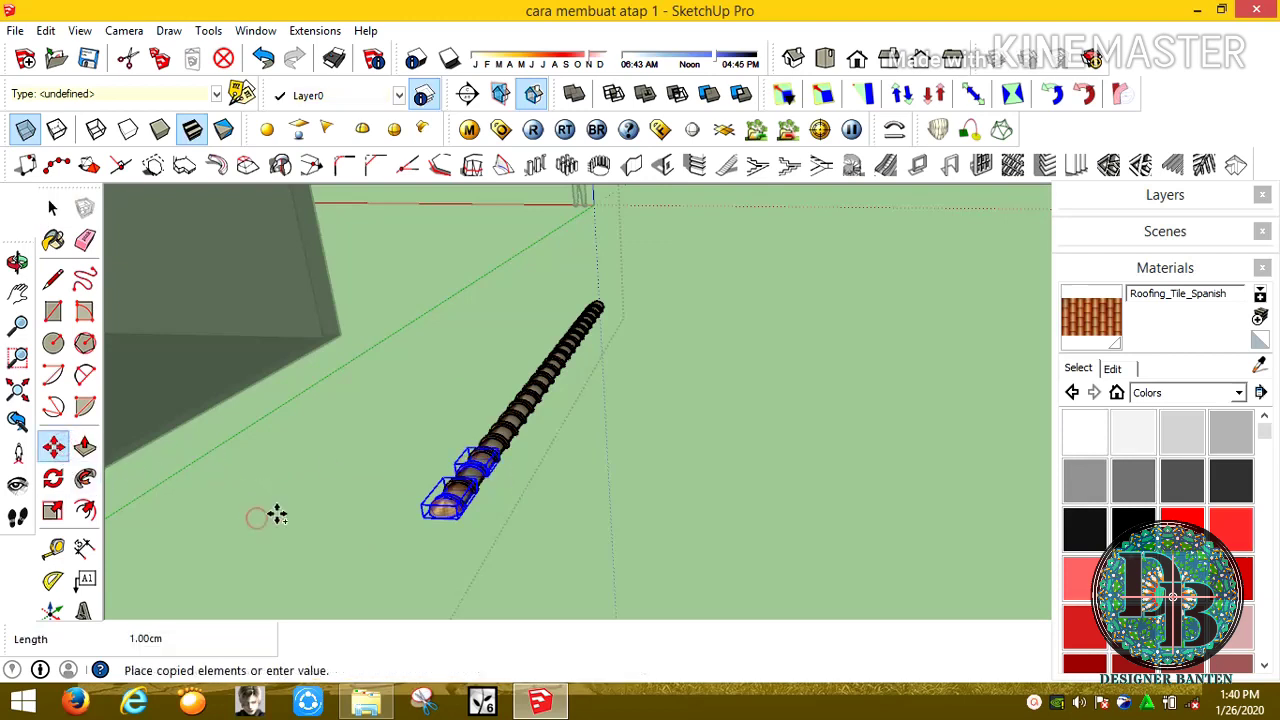
pyautogui.click(53, 207)
pyautogui.moveTo(477, 495); pyautogui.dragTo(619, 428, button='middle')
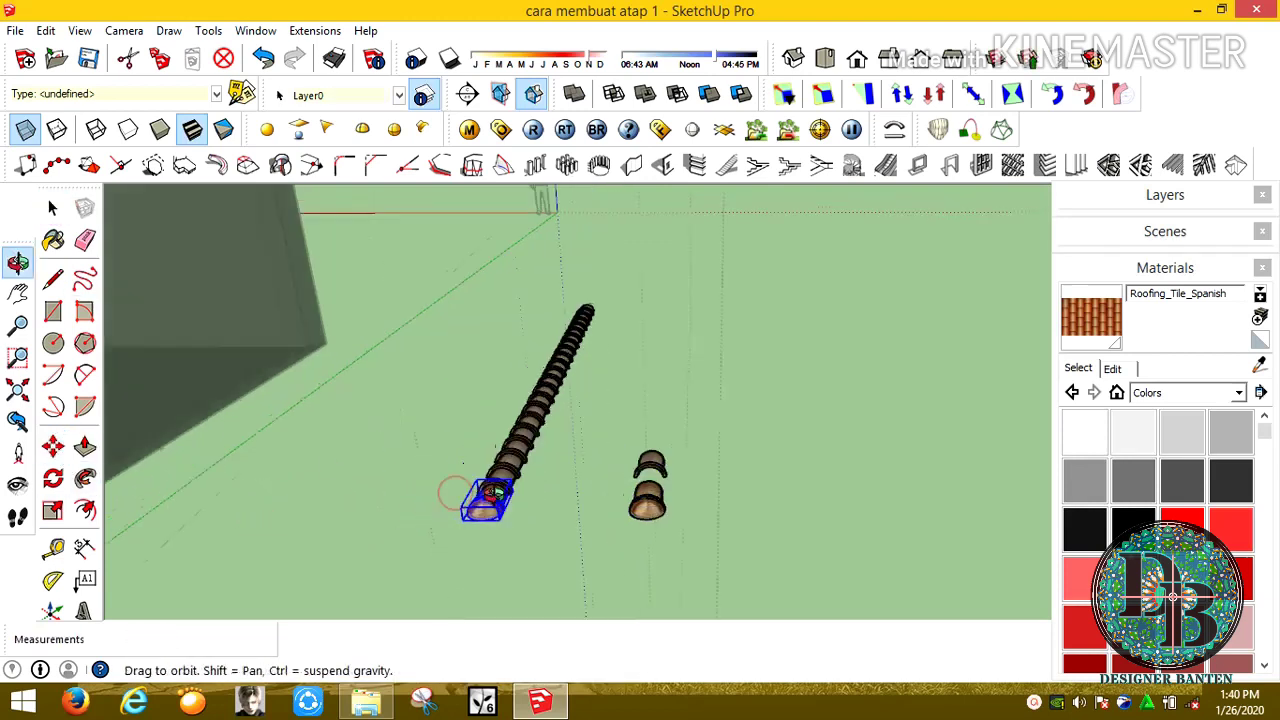
pyautogui.rightClick(563, 340)
pyautogui.click(128, 425)
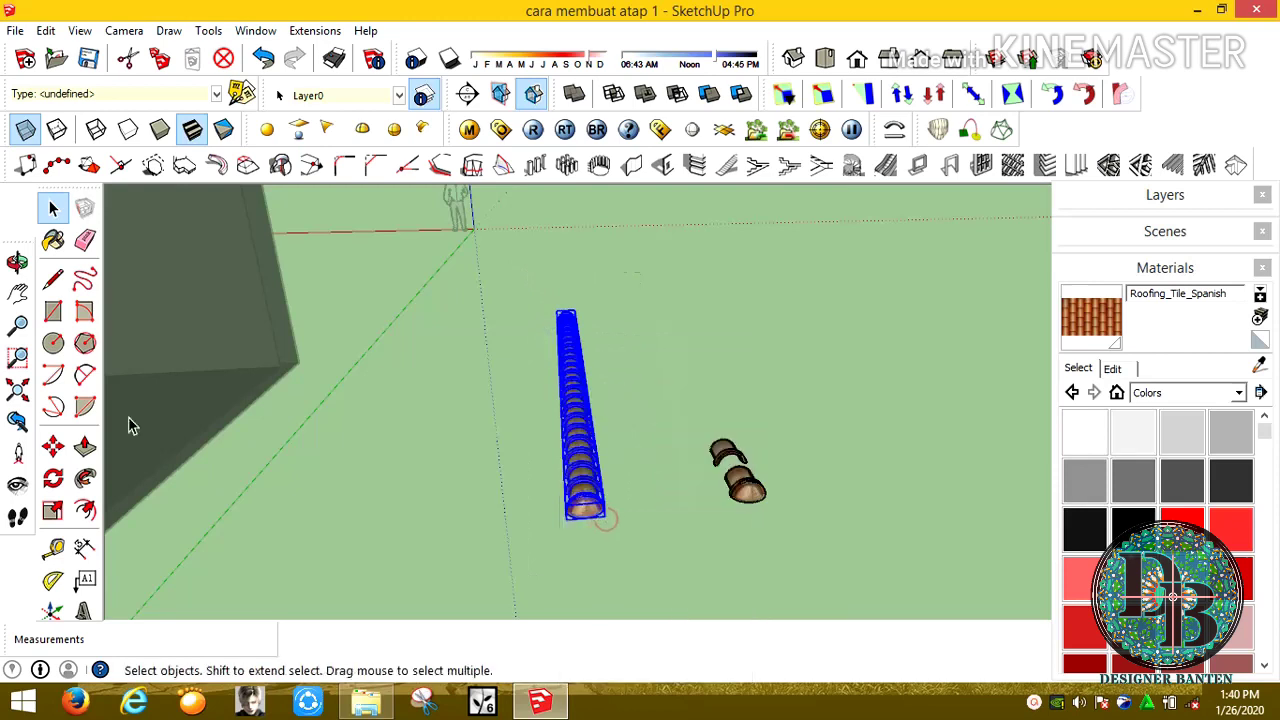
pyautogui.click(27, 130)
pyautogui.moveTo(596, 368); pyautogui.dragTo(614, 406, button='middle')
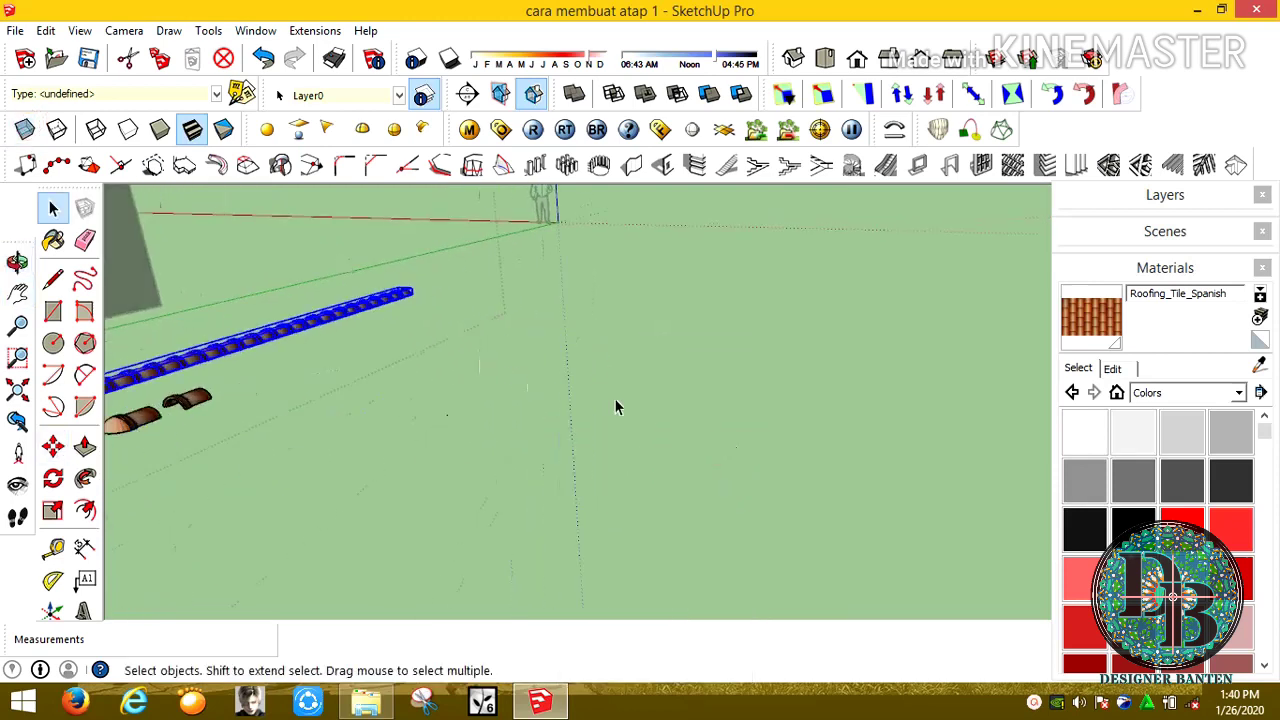
# Zoom and orbit around the tile row's rounded end cap to inspect it
pyautogui.scroll(2, 214, 414)
pyautogui.scroll(3, 231, 420)
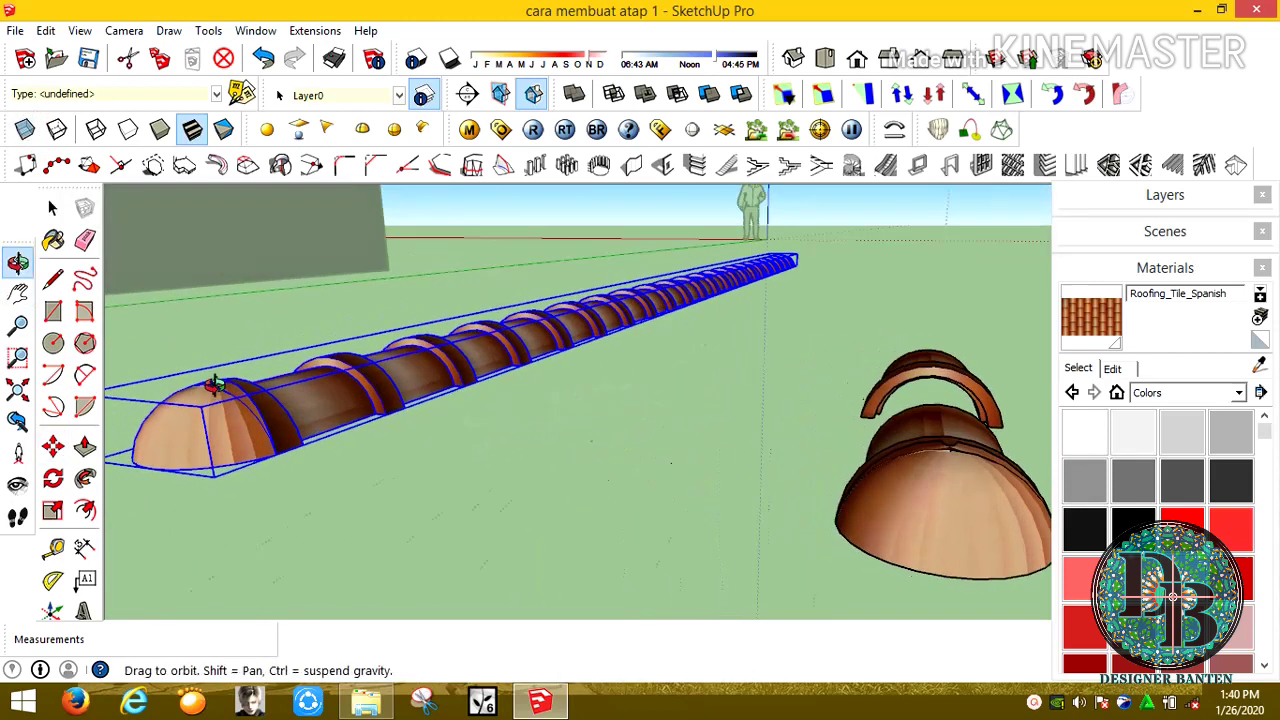
pyautogui.moveTo(231, 420)
pyautogui.mouseDown(button='middle')
pyautogui.moveTo(234, 486)
pyautogui.moveTo(229, 343)
pyautogui.moveTo(306, 377)
pyautogui.mouseUp(button='middle')
pyautogui.scroll(2, 234, 486)
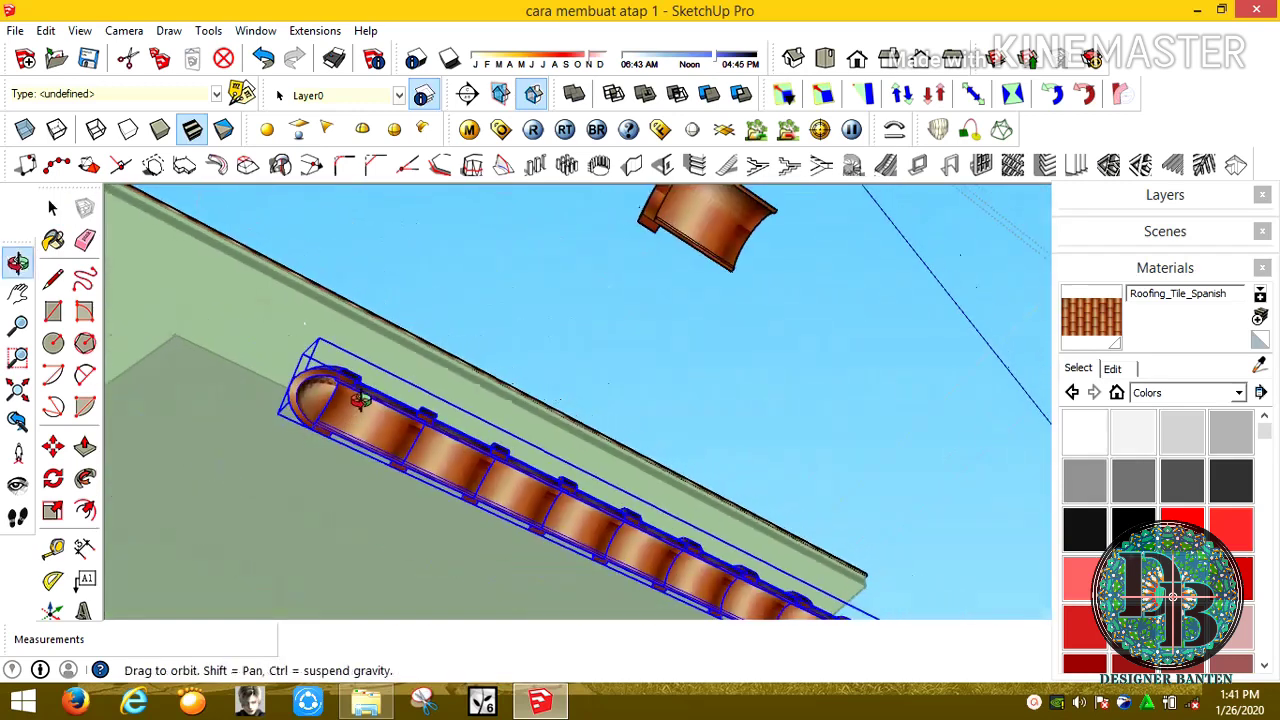
pyautogui.scroll(2, 306, 377)
pyautogui.scroll(3, 312, 382)
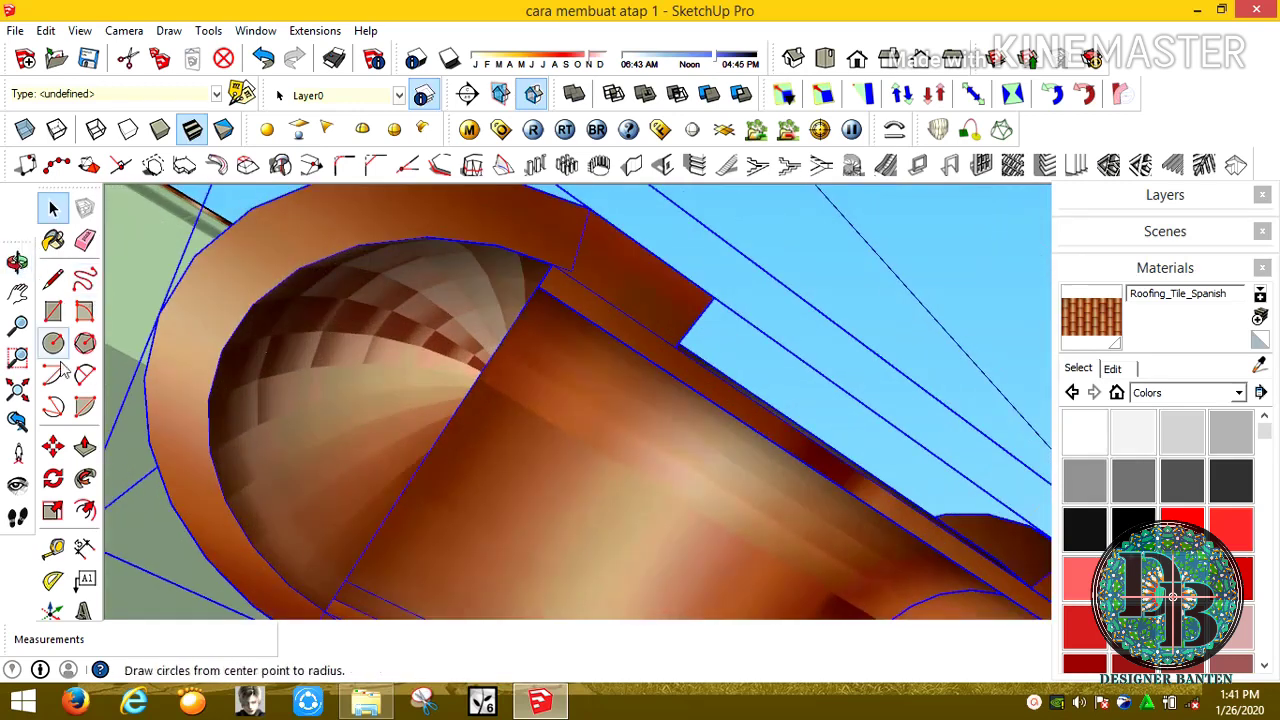
pyautogui.moveTo(231, 349); pyautogui.dragTo(320, 400, button='middle')
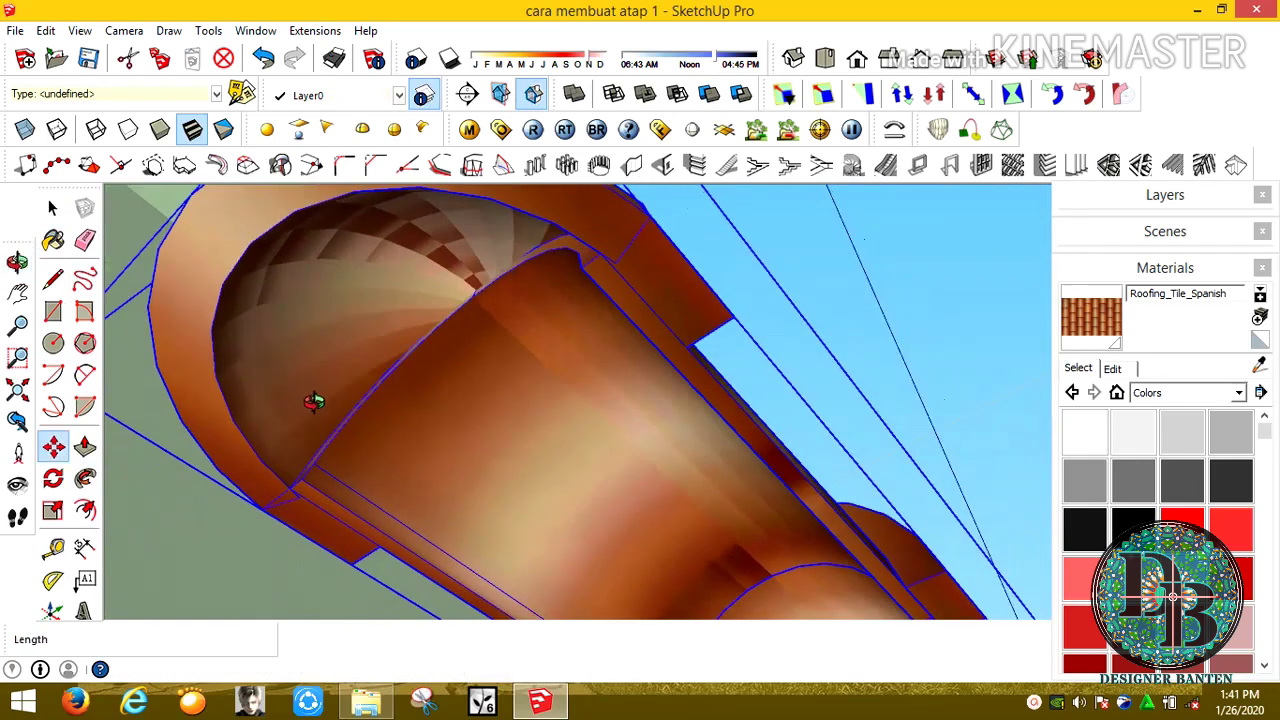
pyautogui.moveTo(323, 277); pyautogui.dragTo(259, 233, button='middle')
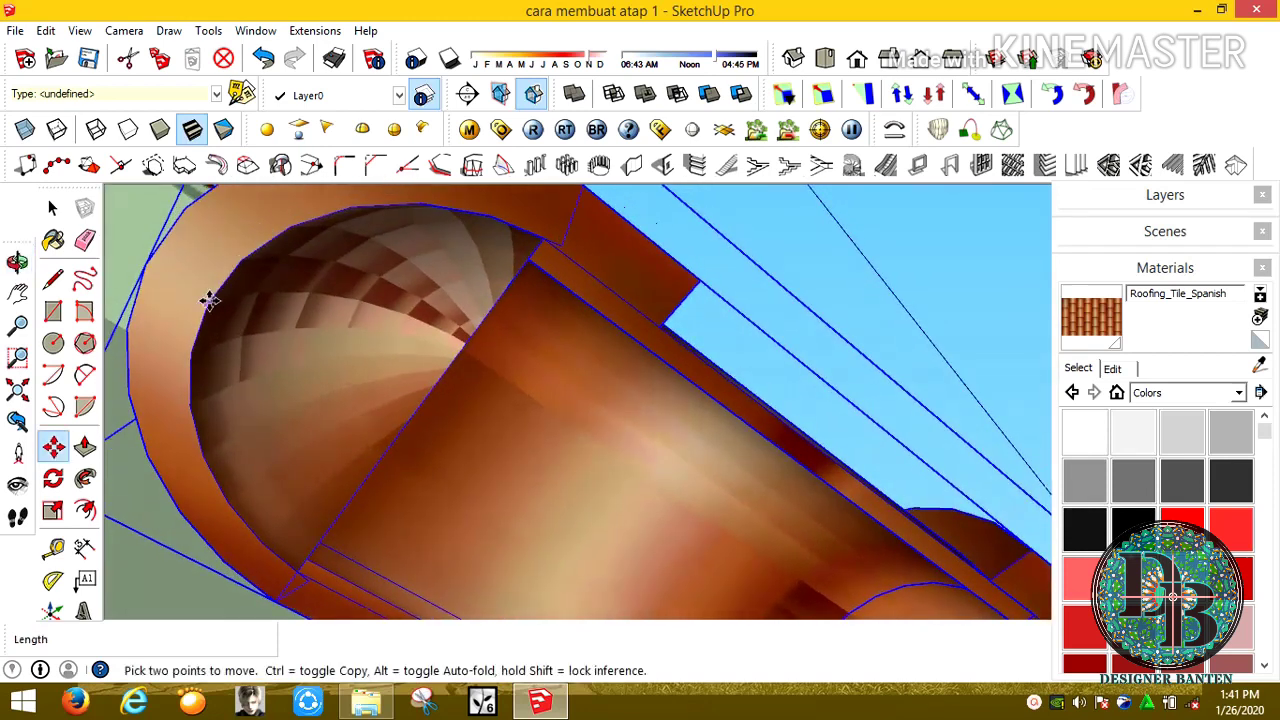
pyautogui.moveTo(214, 308); pyautogui.dragTo(343, 366, button='middle')
pyautogui.scroll(-3, 400, 531)
# Move the ridge-tile row by its end onto the lower corner of the roof eave
pyautogui.scroll(-3, 394, 400)
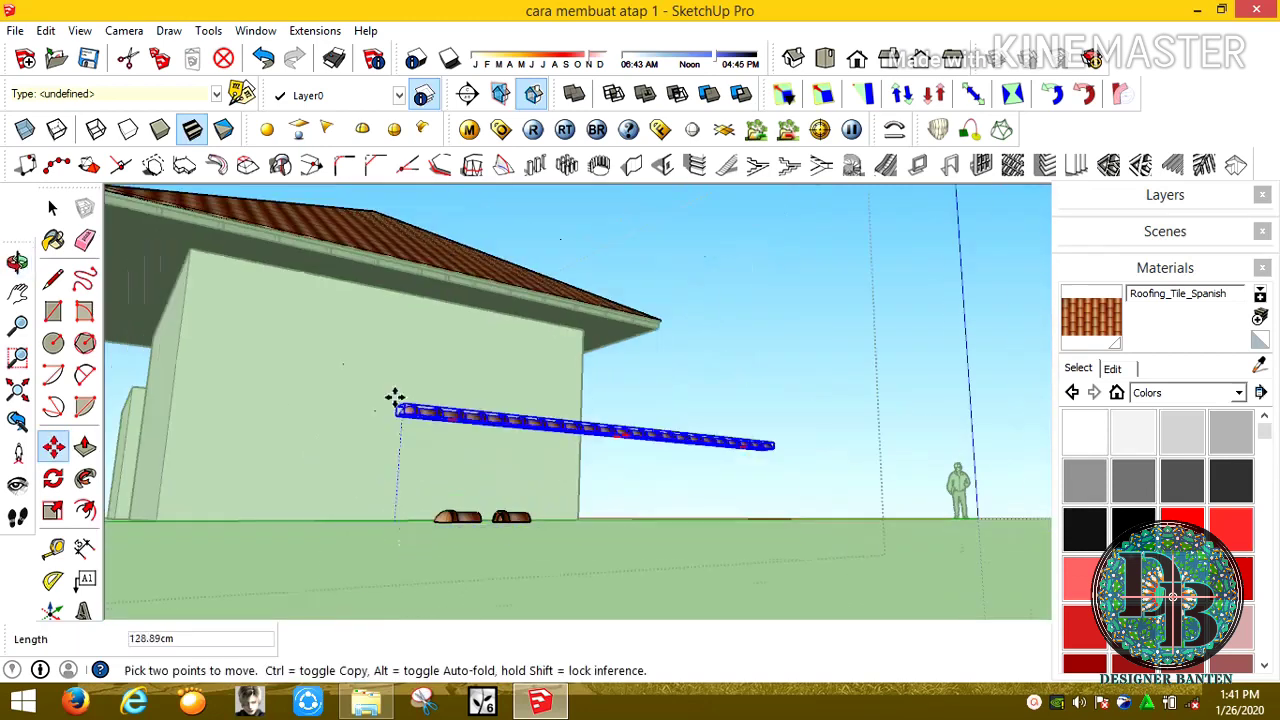
pyautogui.moveTo(394, 400)
pyautogui.mouseDown(button='middle')
pyautogui.moveTo(414, 484)
pyautogui.moveTo(509, 437)
pyautogui.mouseUp(button='middle')
pyautogui.press('m')
pyautogui.click(514, 443)
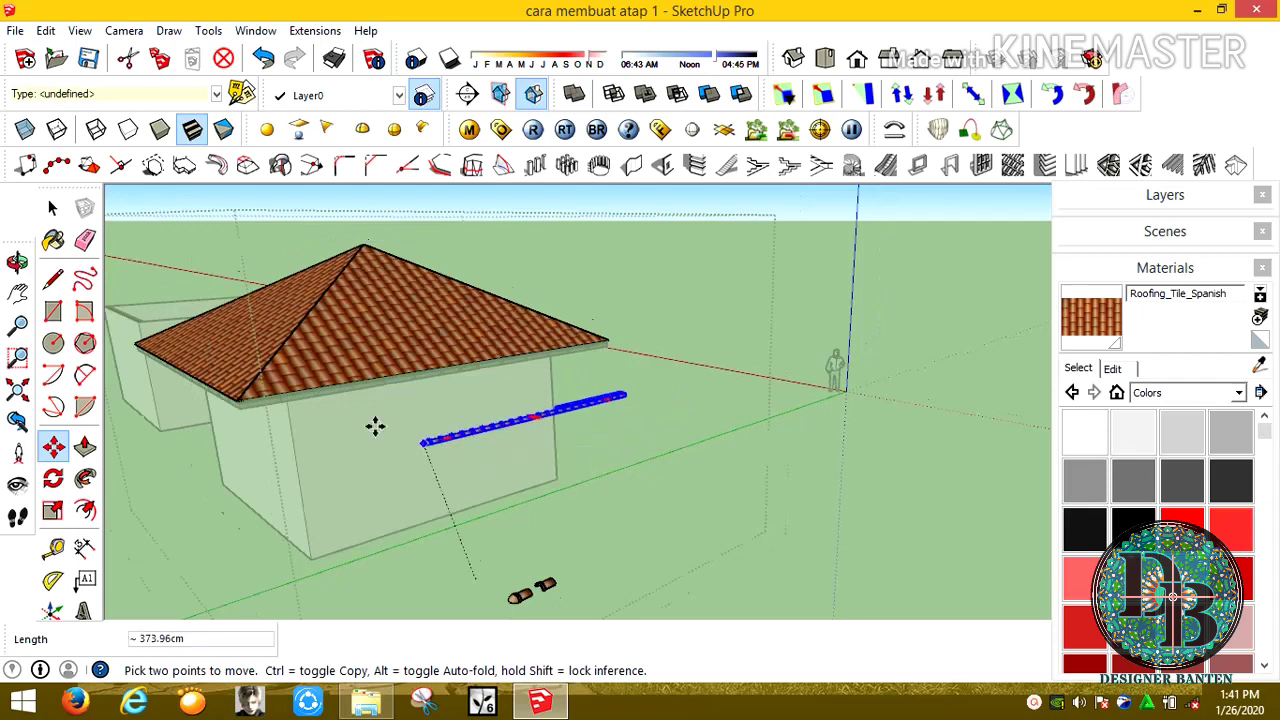
pyautogui.scroll(3, 258, 398)
pyautogui.scroll(3, 258, 398)
pyautogui.scroll(3, 271, 423)
pyautogui.moveTo(277, 386)
pyautogui.mouseDown(button='middle')
pyautogui.moveTo(280, 371)
pyautogui.moveTo(415, 493)
pyautogui.moveTo(206, 346)
pyautogui.moveTo(287, 383)
pyautogui.moveTo(329, 351)
pyautogui.mouseUp(button='middle')
pyautogui.scroll(3, 206, 346)
pyautogui.scroll(2, 329, 300)
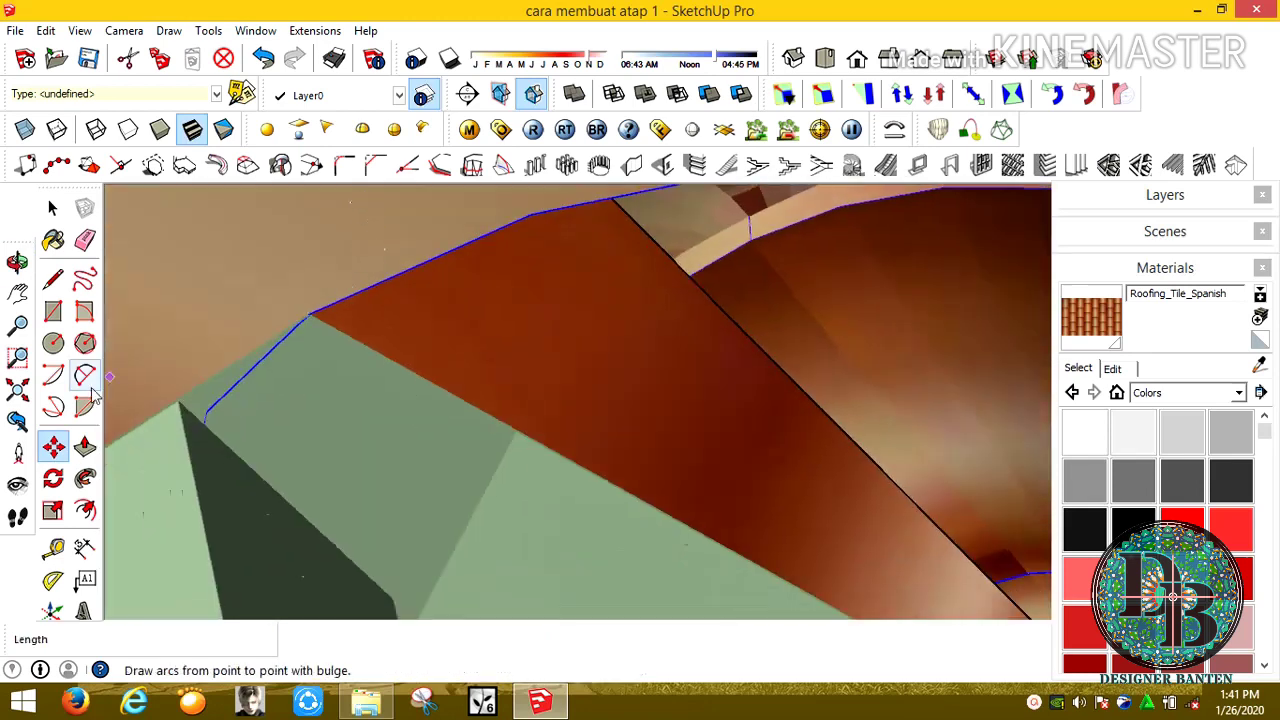
pyautogui.click(53, 479)
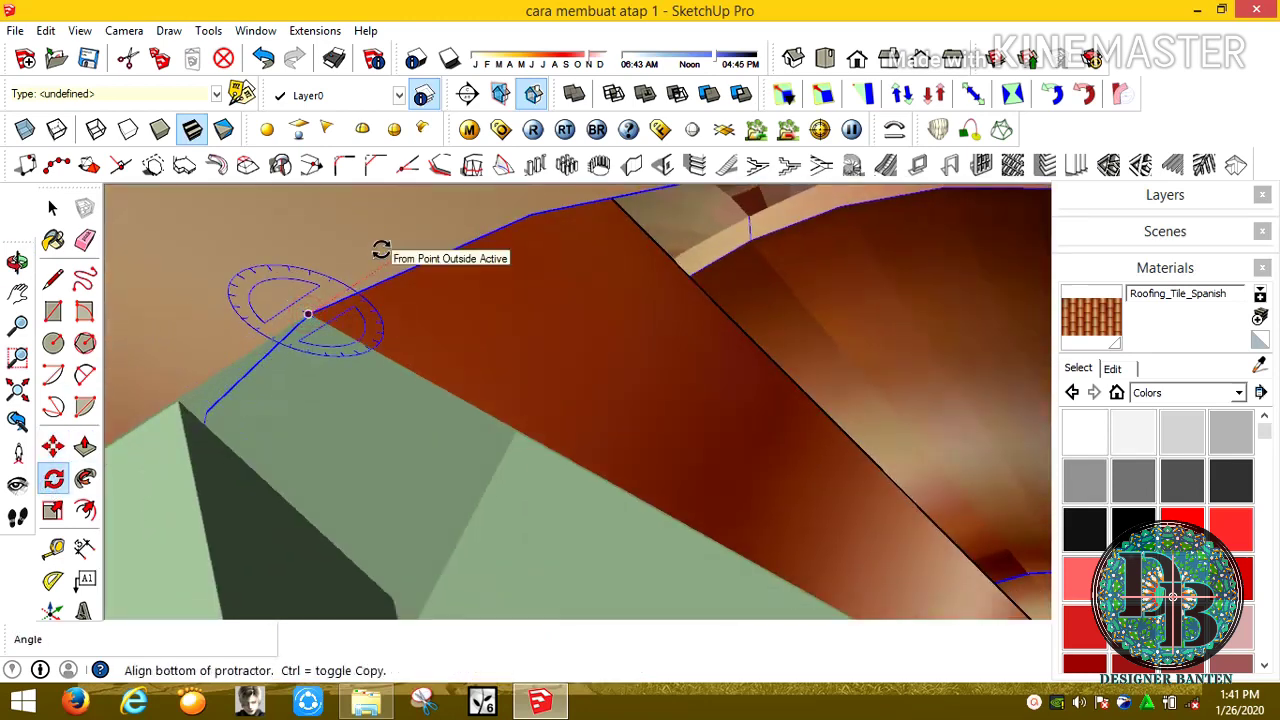
# Pivot on the eave corner and draw a reference edge at the end cap, tilting the row 18.2°
pyautogui.click(403, 369)
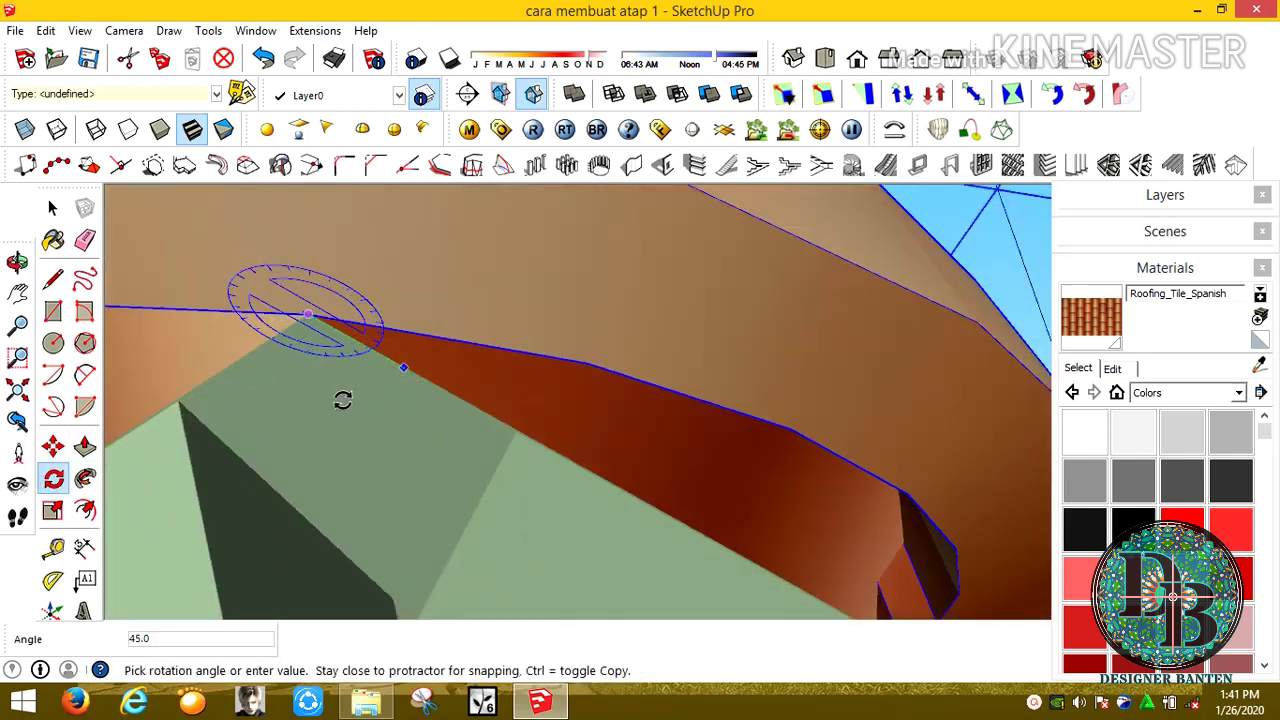
pyautogui.moveTo(343, 400)
pyautogui.mouseDown(button='middle')
pyautogui.moveTo(343, 463)
pyautogui.moveTo(386, 414)
pyautogui.moveTo(277, 512)
pyautogui.moveTo(277, 463)
pyautogui.moveTo(107, 470)
pyautogui.mouseUp(button='middle')
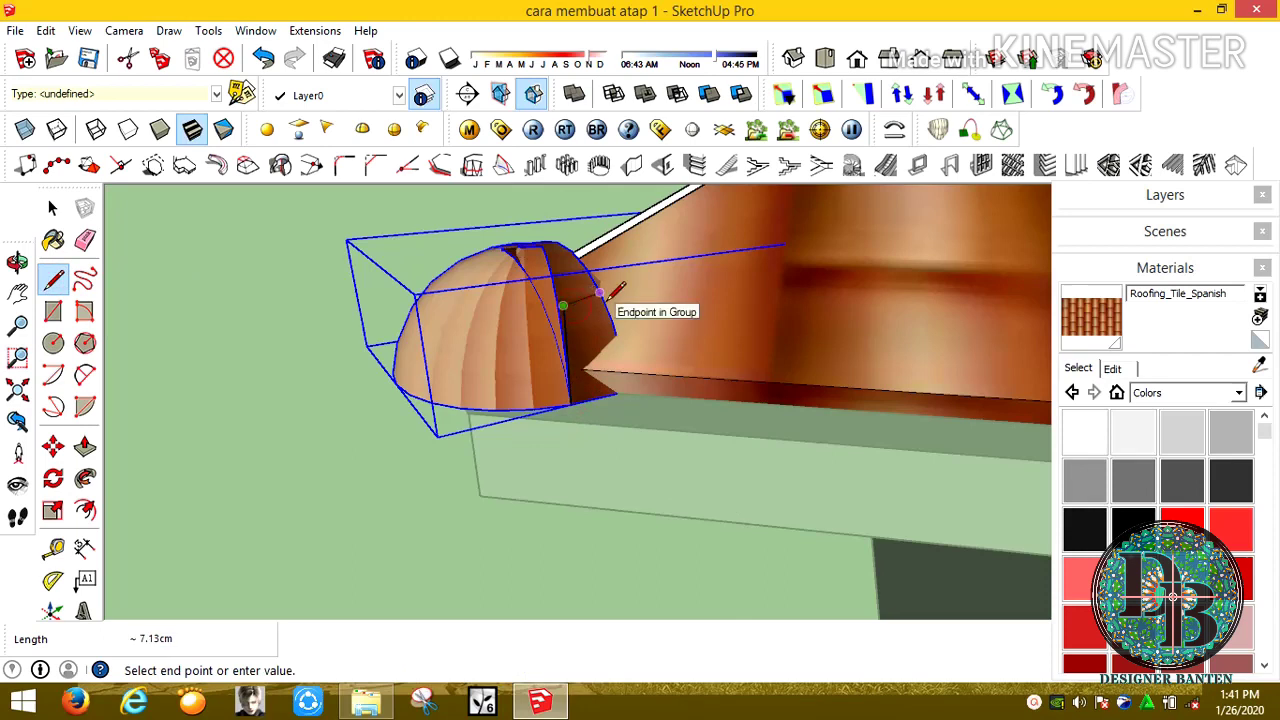
pyautogui.click(577, 397)
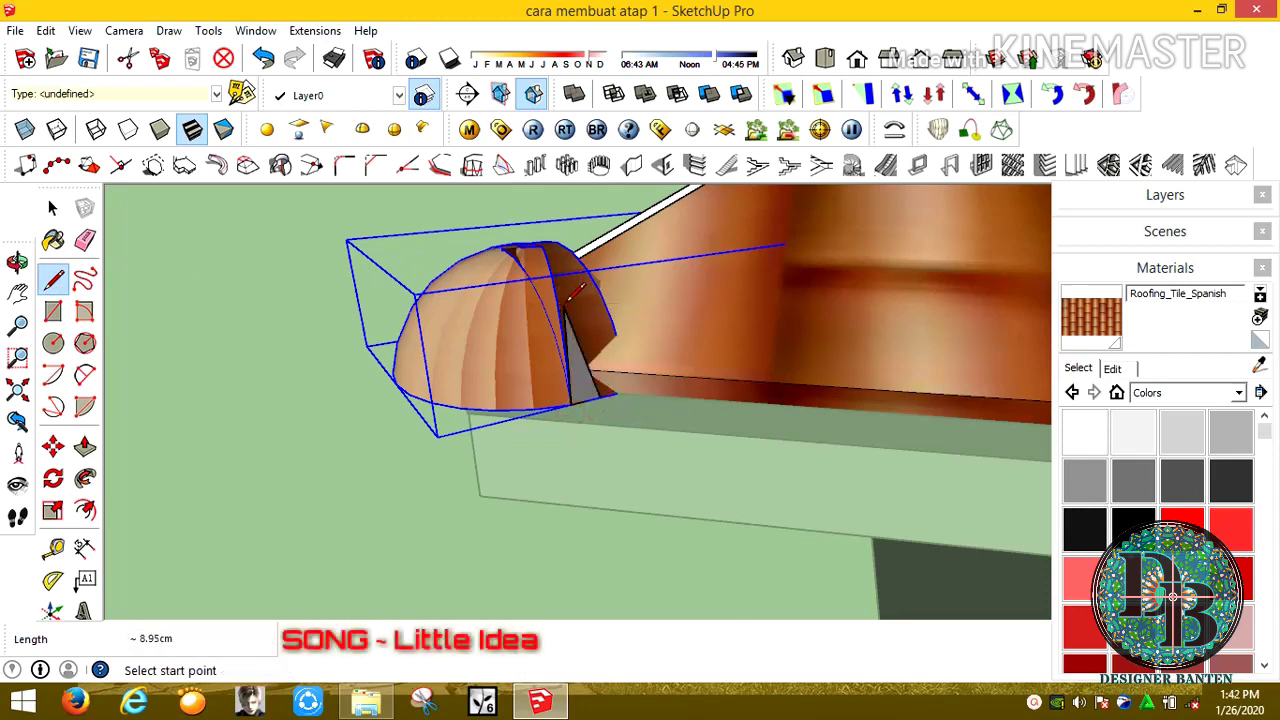
pyautogui.click(53, 479)
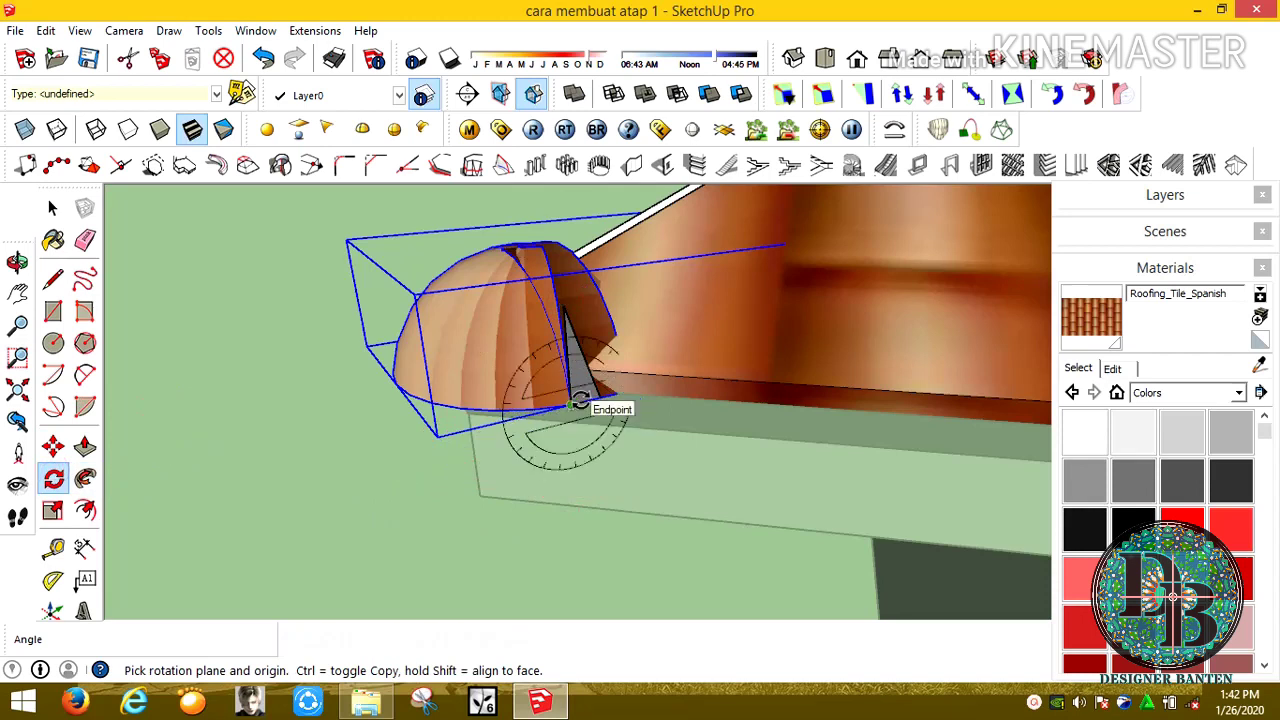
pyautogui.moveTo(590, 398)
pyautogui.mouseDown(button='middle')
pyautogui.moveTo(550, 450)
pyautogui.moveTo(585, 440)
pyautogui.mouseUp(button='middle')
pyautogui.scroll(-3, 585, 445)
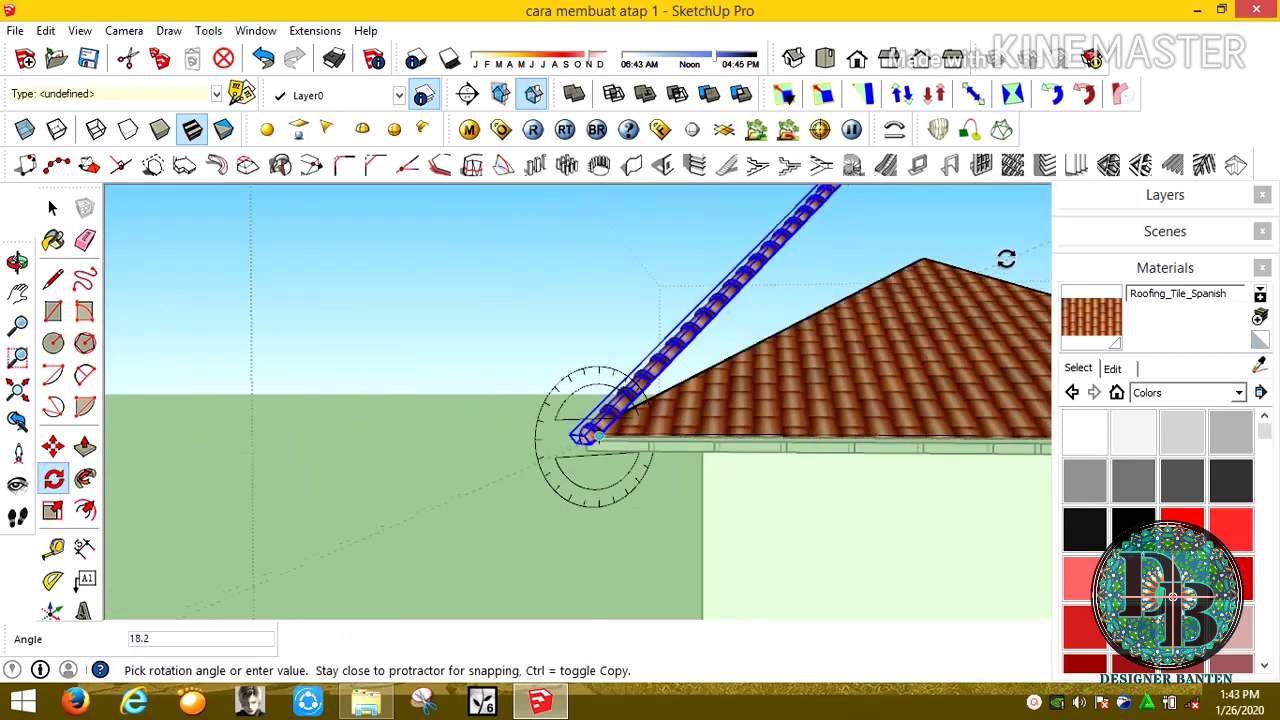
# Rotate the ridge-tile row onto the hip ridge, undo the extra tilt, and inspect from below
pyautogui.scroll(-5, 1006, 259)
pyautogui.moveTo(900, 330); pyautogui.dragTo(806, 377, button='middle')
pyautogui.scroll(2, 817, 379)
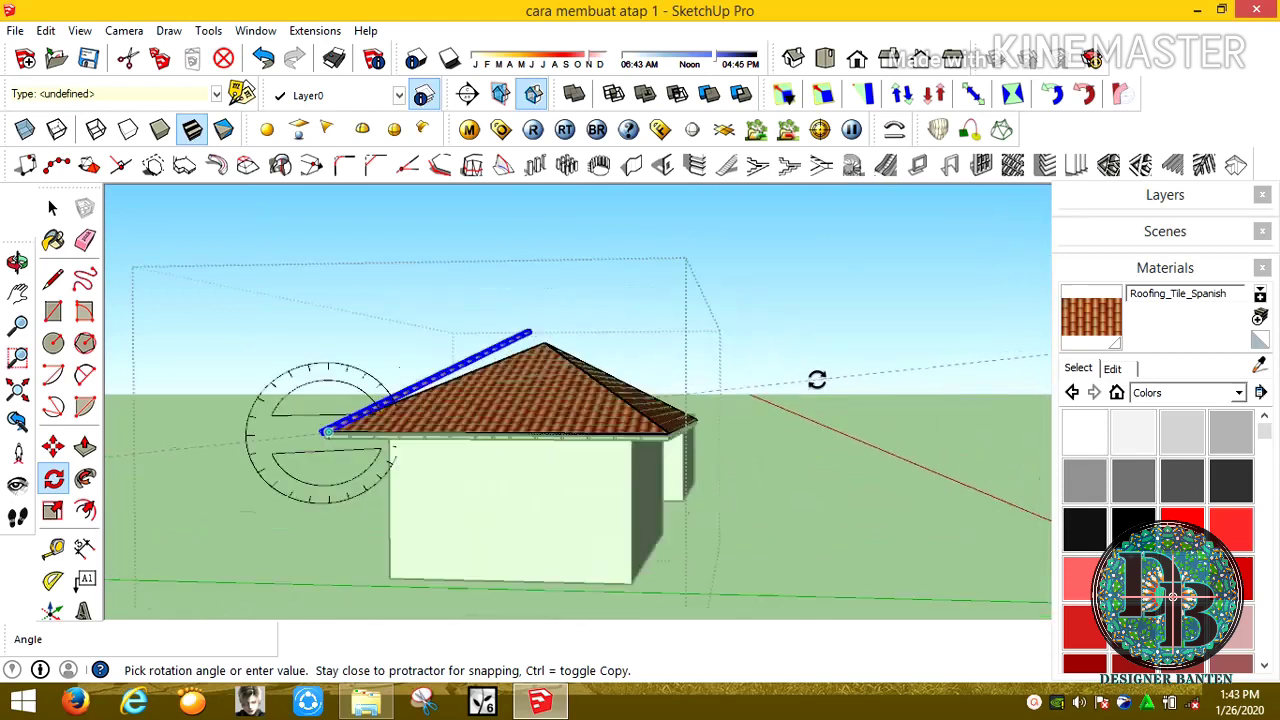
pyautogui.scroll(1, 817, 379)
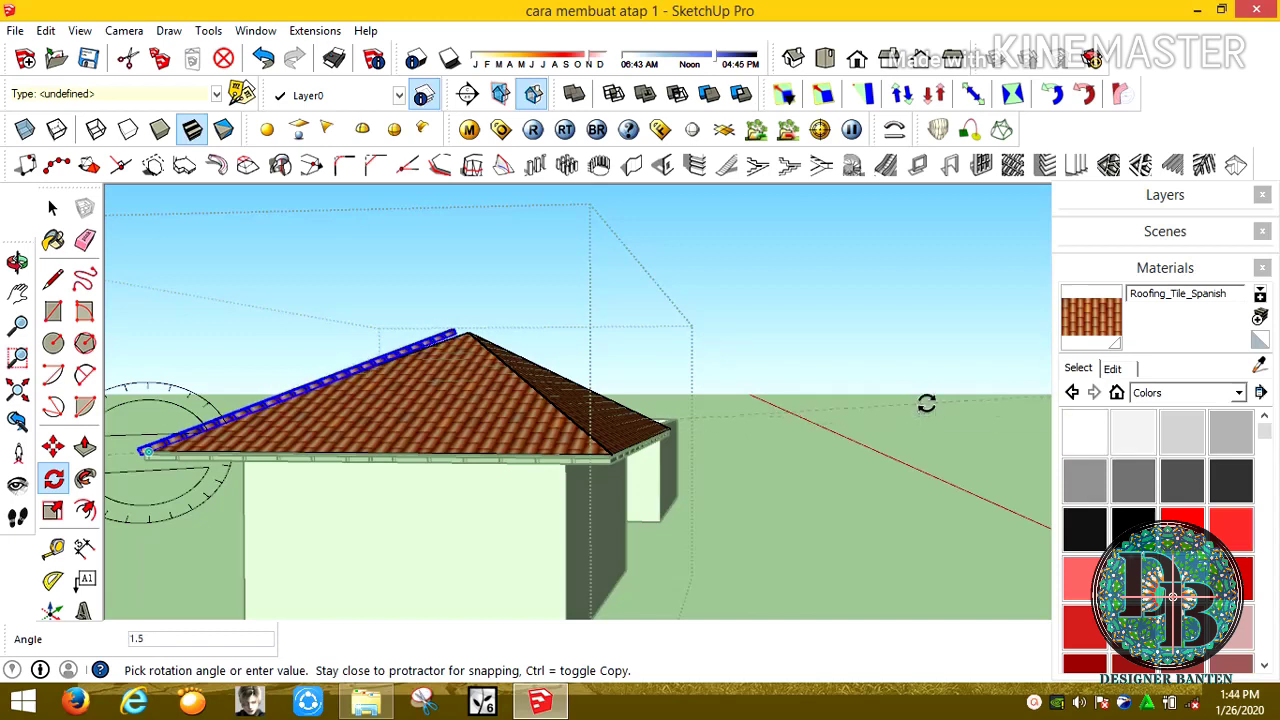
pyautogui.write('0.5')
pyautogui.click(926, 403)
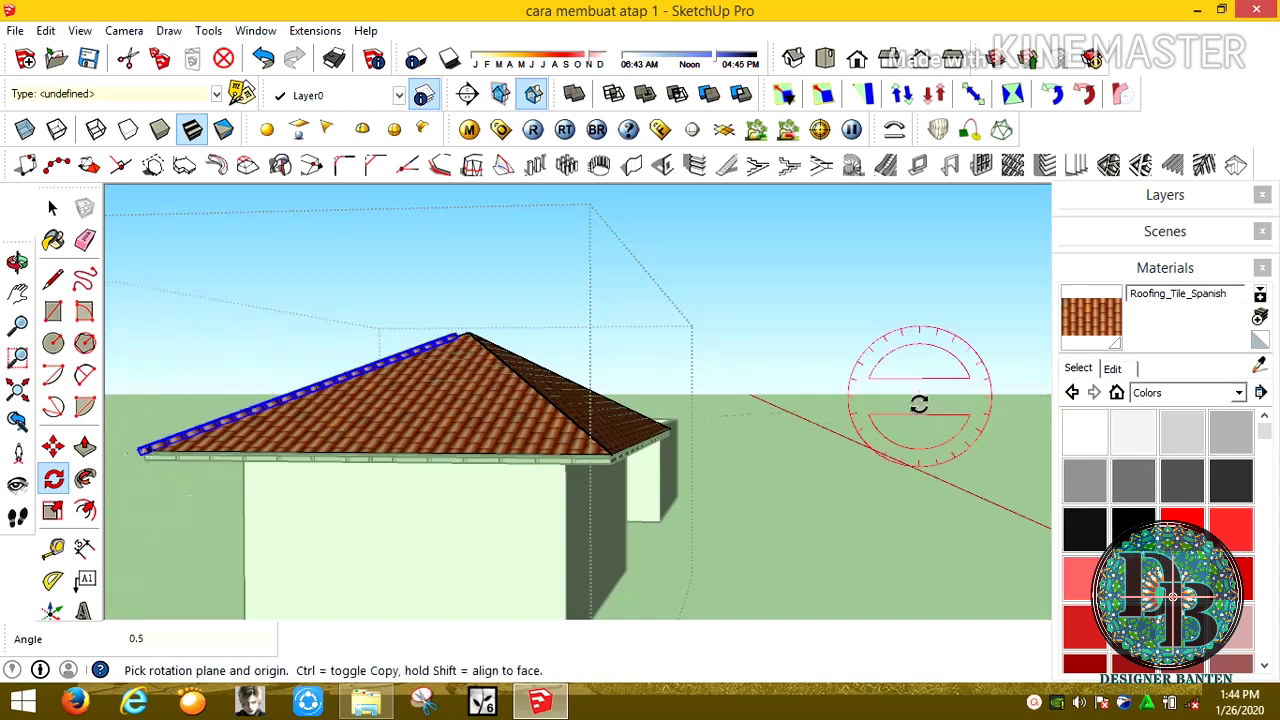
pyautogui.scroll(2, 143, 443)
pyautogui.scroll(3, 155, 450)
pyautogui.scroll(-1, 163, 455)
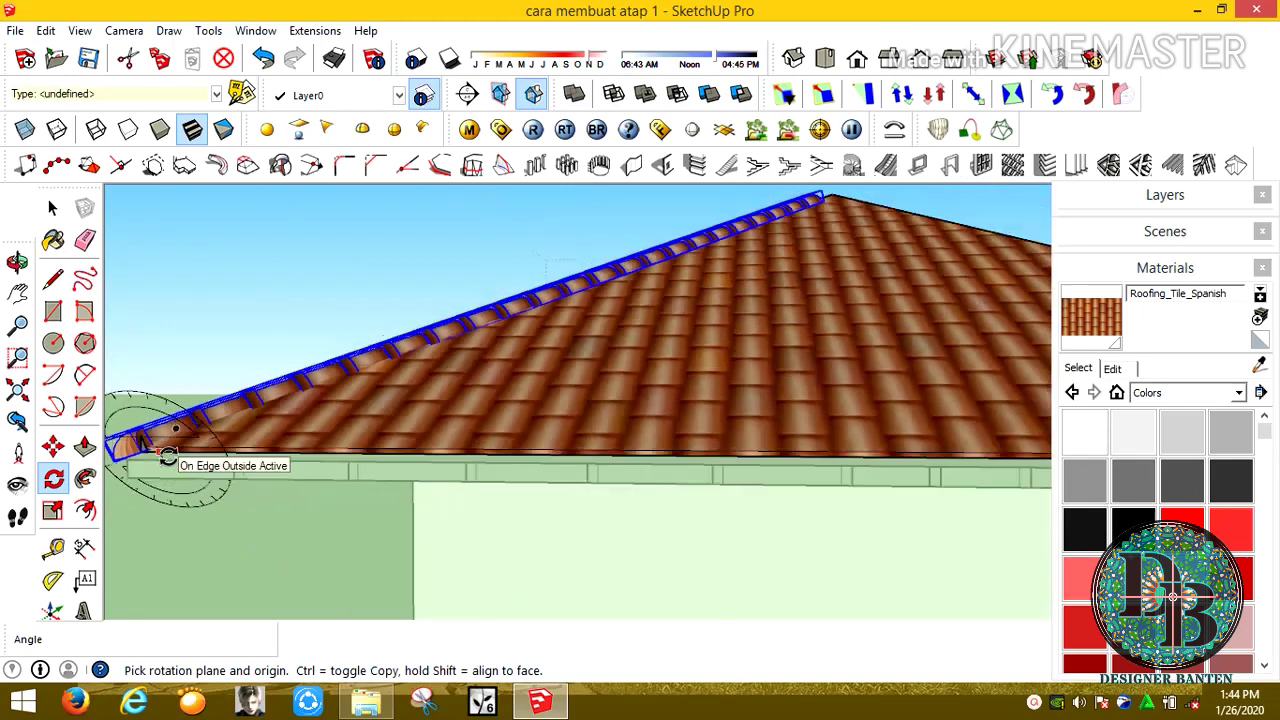
pyautogui.hotkey('ctrl', 'z')
pyautogui.moveTo(580, 343)
pyautogui.mouseDown(button='middle')
pyautogui.moveTo(457, 420)
pyautogui.moveTo(745, 347)
pyautogui.moveTo(490, 540)
pyautogui.mouseUp(button='middle')
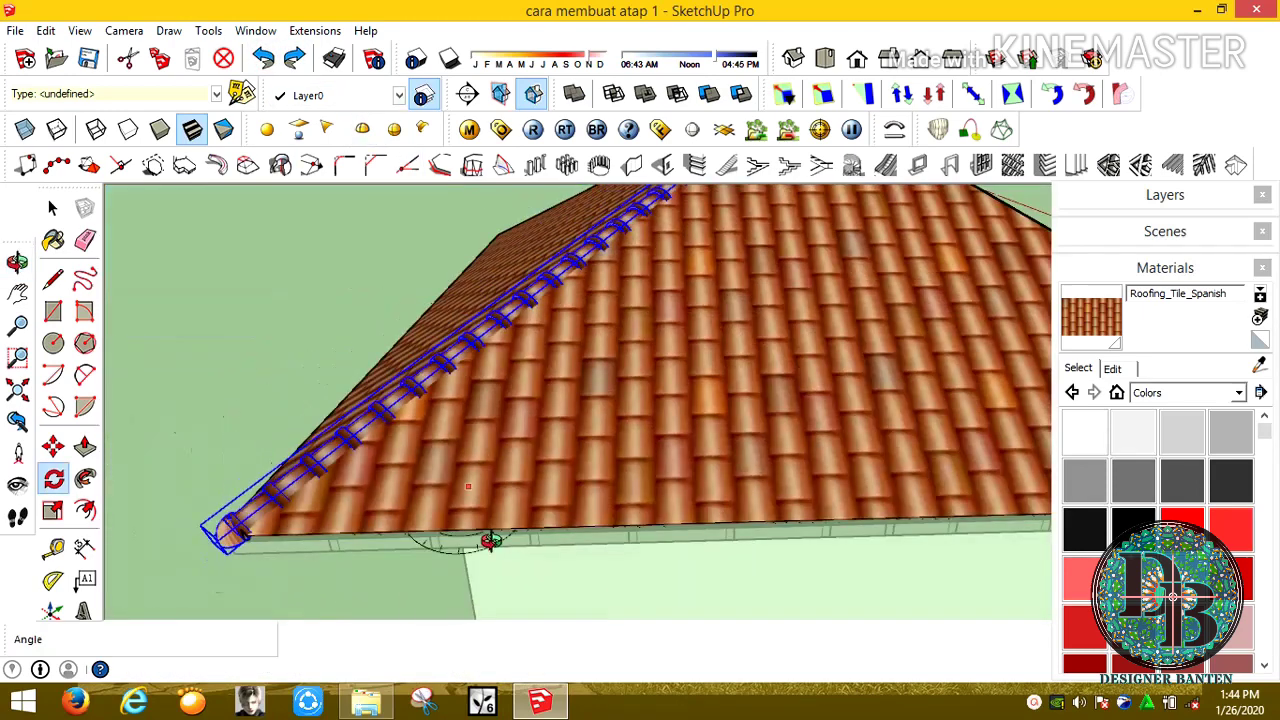
pyautogui.moveTo(186, 347); pyautogui.dragTo(667, 233, button='middle')
pyautogui.scroll(3, 655, 320)
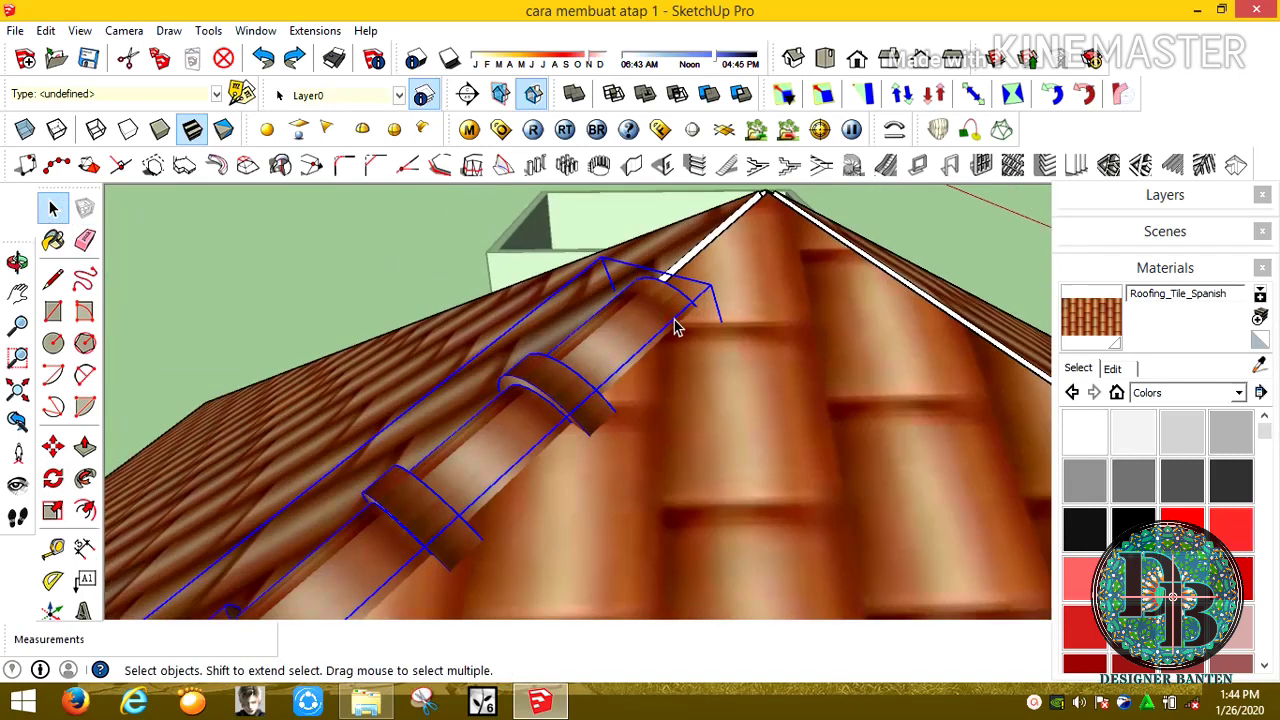
# Lift the ridge-tile row 2 units up the blue axis onto the roof tiles
pyautogui.click(53, 446)
pyautogui.click(208, 312)
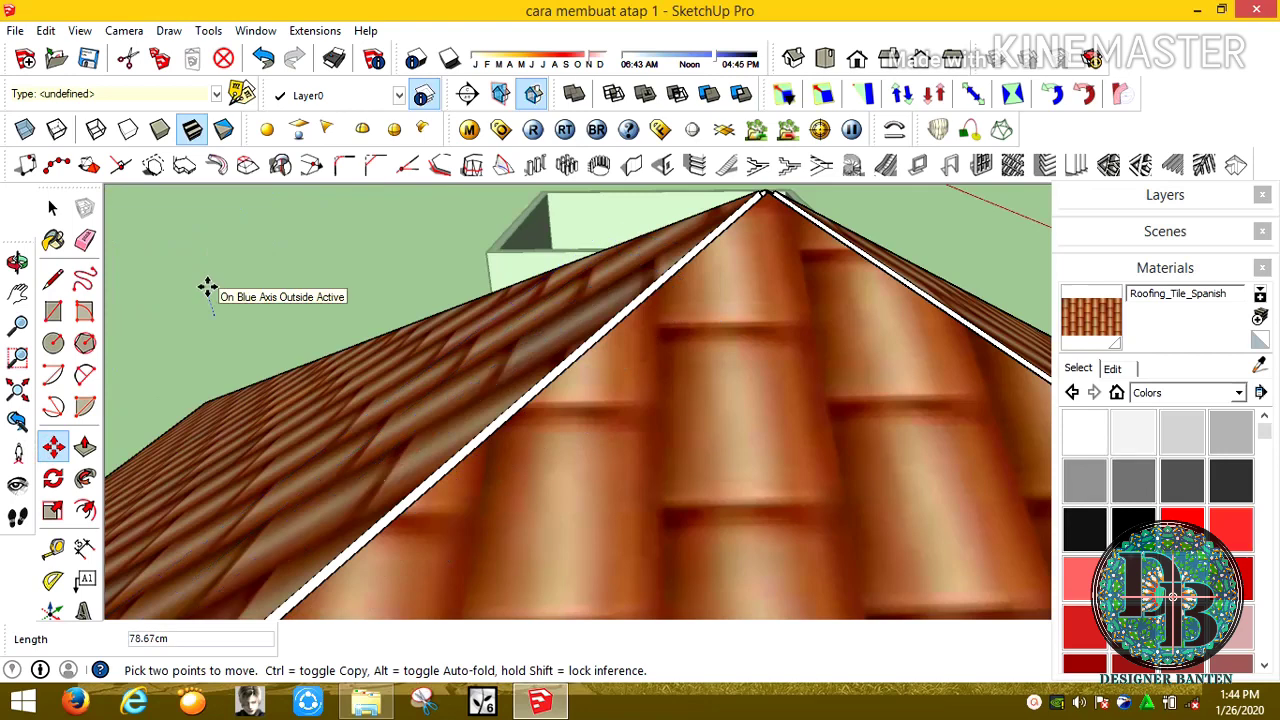
pyautogui.write('2')
pyautogui.press('Return')
pyautogui.scroll(-3, 205, 286)
pyautogui.moveTo(205, 286); pyautogui.dragTo(660, 337, button='middle')
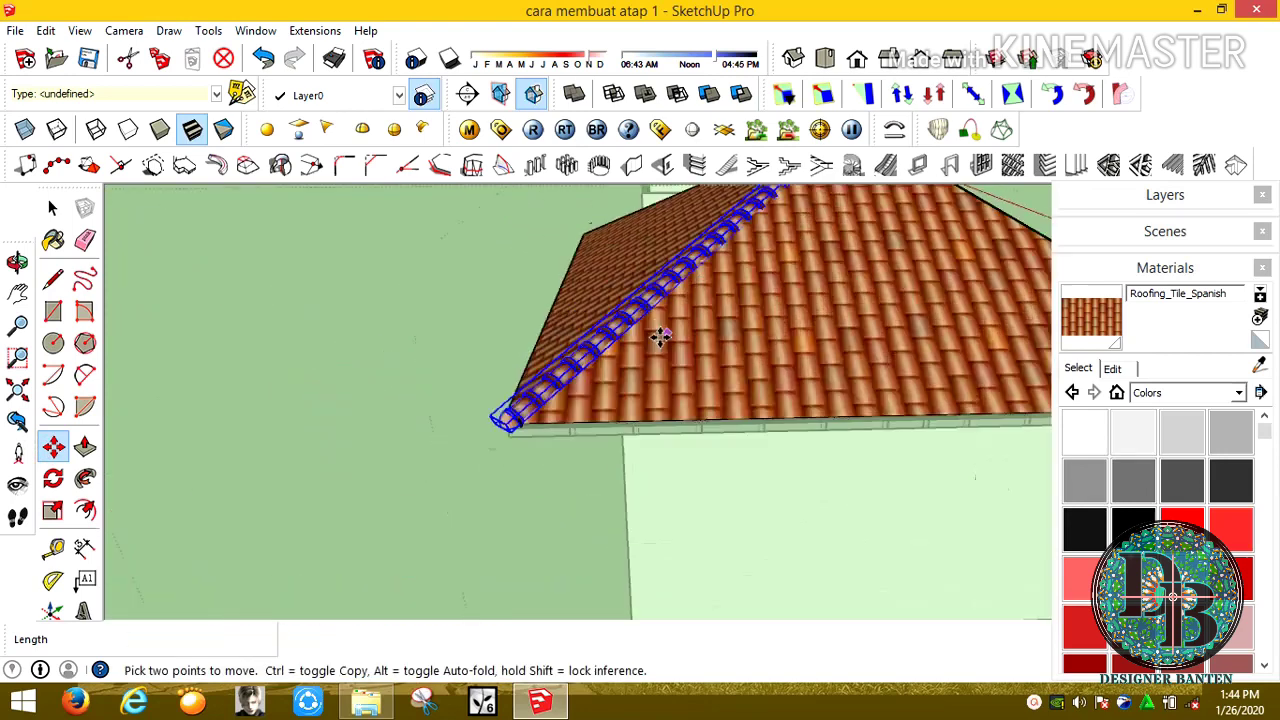
pyautogui.scroll(4, 539, 430)
pyautogui.scroll(-3, 539, 430)
pyautogui.moveTo(489, 334); pyautogui.dragTo(571, 266, button='middle')
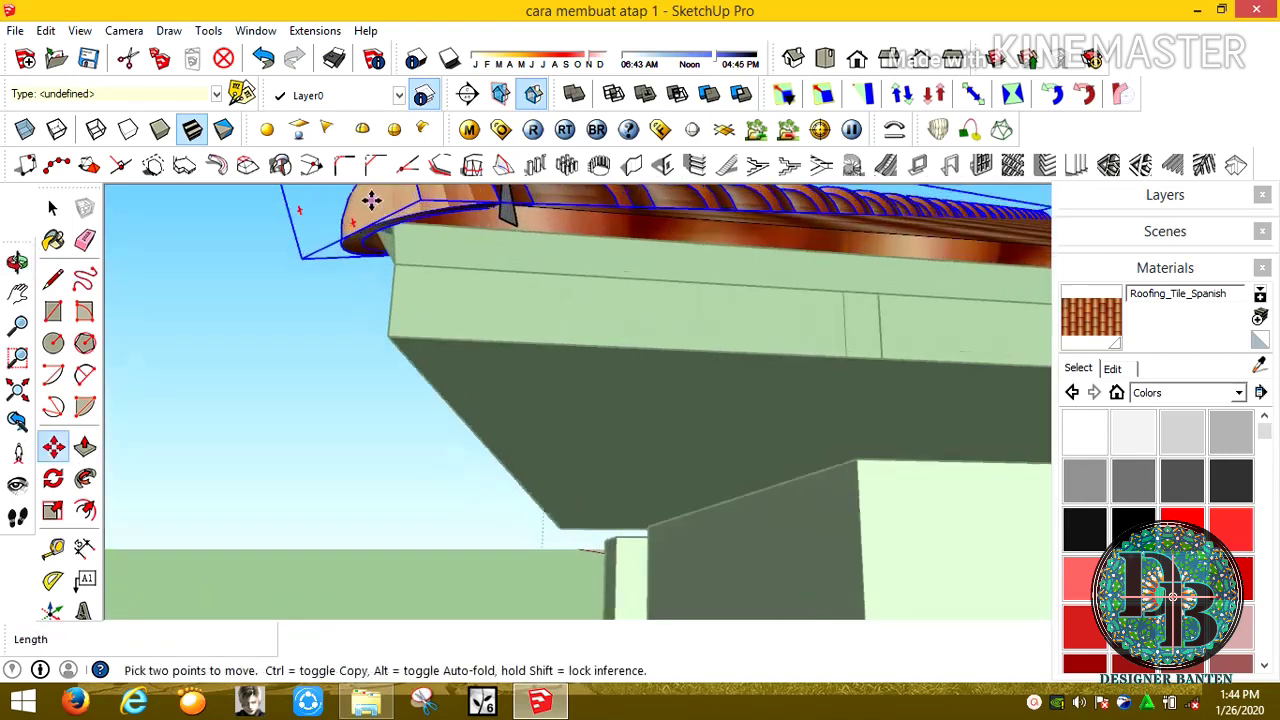
pyautogui.scroll(4, 426, 222)
pyautogui.moveTo(426, 222)
pyautogui.mouseDown(button='middle')
pyautogui.moveTo(406, 451)
pyautogui.moveTo(273, 370)
pyautogui.moveTo(366, 523)
pyautogui.mouseUp(button='middle')
# Raise the ridge-tile row by another 2 and check it against the wall
pyautogui.press('m')
pyautogui.scroll(-3, 357, 580)
pyautogui.scroll(-2, 737, 360)
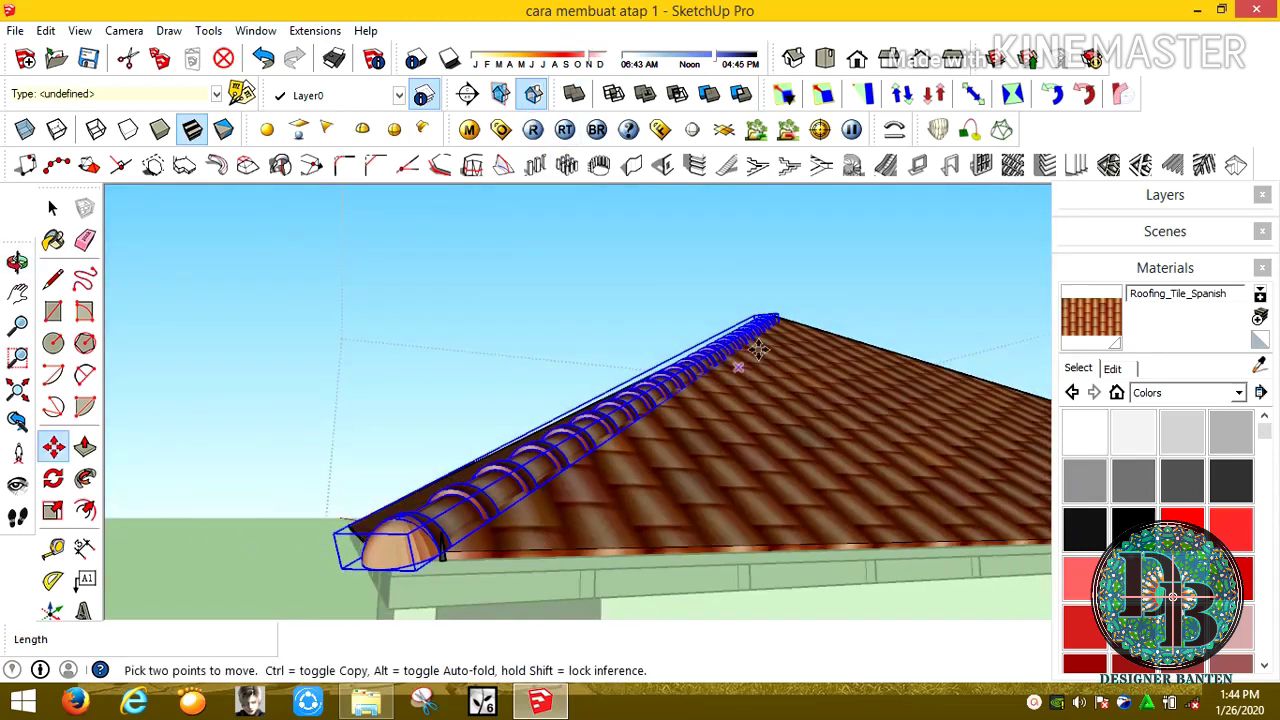
pyautogui.scroll(4, 802, 309)
pyautogui.click(802, 309)
pyautogui.write('2')
pyautogui.scroll(2, 794, 289)
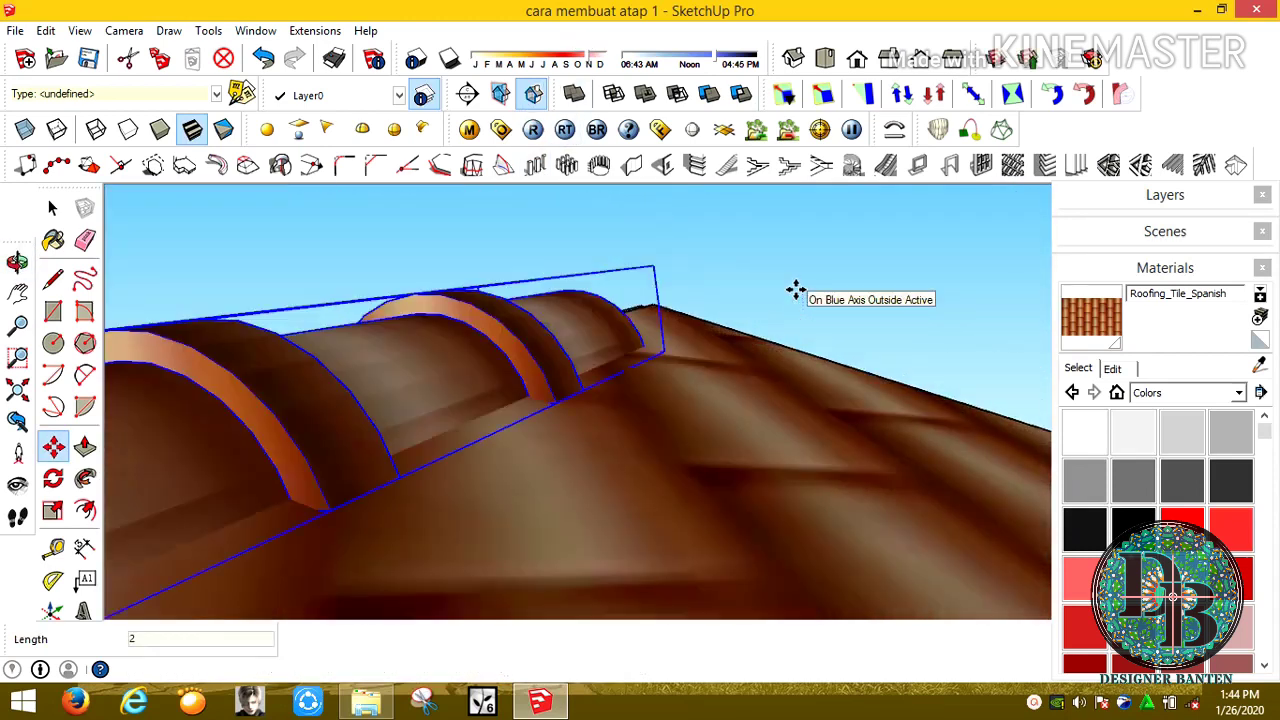
pyautogui.press('Return')
pyautogui.scroll(-4, 794, 289)
pyautogui.moveTo(794, 289)
pyautogui.mouseDown(button='middle')
pyautogui.moveTo(700, 300)
pyautogui.moveTo(597, 377)
pyautogui.mouseUp(button='middle')
pyautogui.scroll(3, 641, 313)
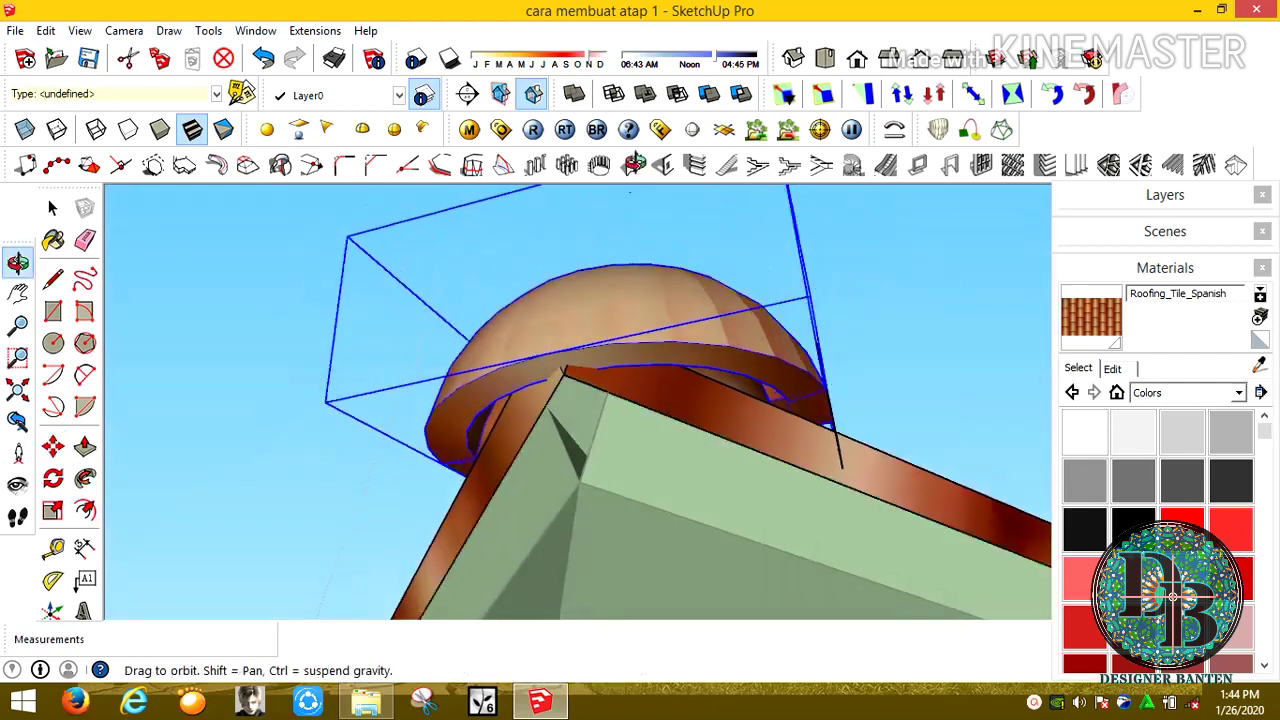
pyautogui.scroll(2, 597, 377)
pyautogui.scroll(2, 597, 377)
# Toggle X-ray on and off to check how the ridge row sits along the hip
pyautogui.click(25, 129)
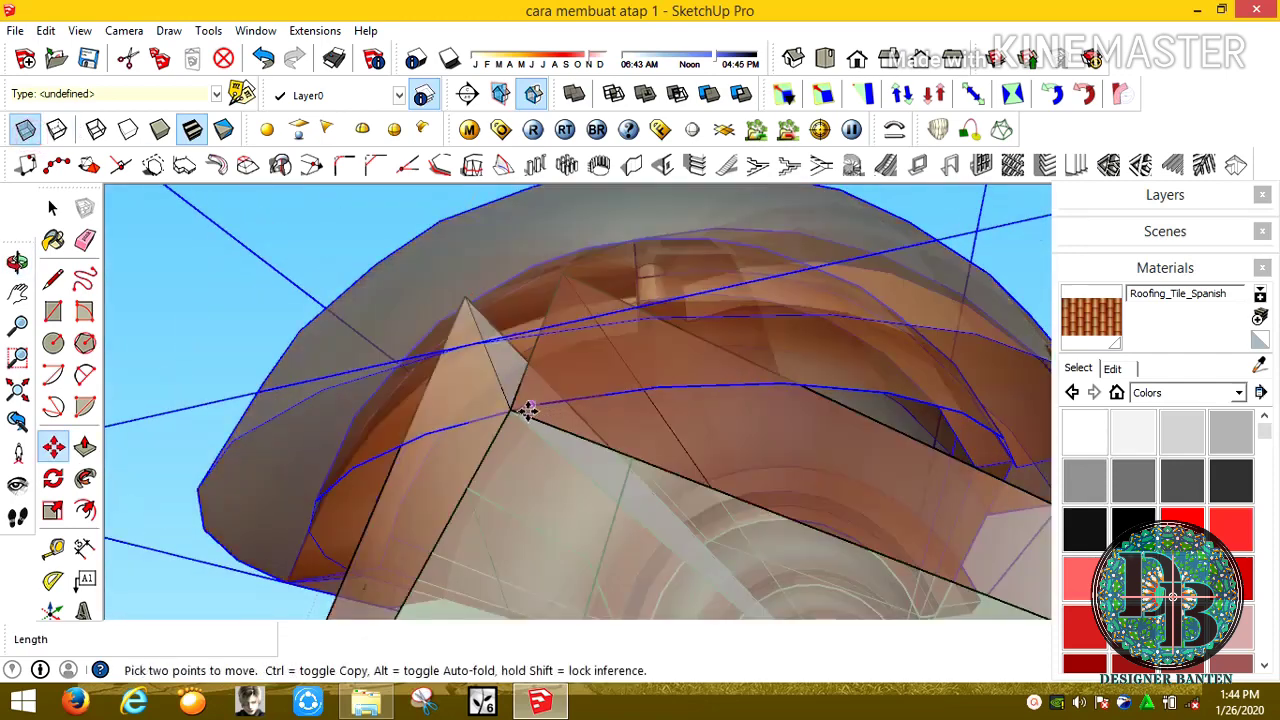
pyautogui.moveTo(528, 410)
pyautogui.mouseDown(button='middle')
pyautogui.moveTo(643, 283)
pyautogui.moveTo(689, 426)
pyautogui.moveTo(517, 331)
pyautogui.mouseUp(button='middle')
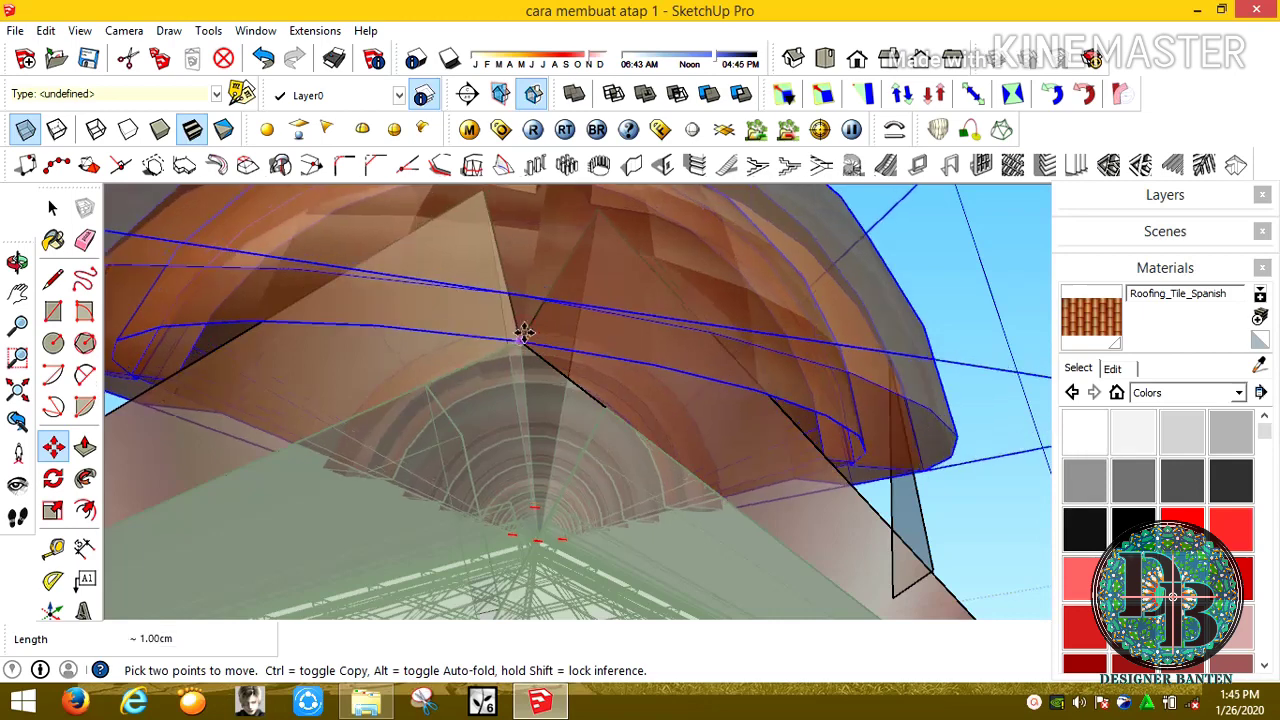
pyautogui.moveTo(565, 365); pyautogui.dragTo(394, 457, button='middle')
pyautogui.scroll(-5, 665, 465)
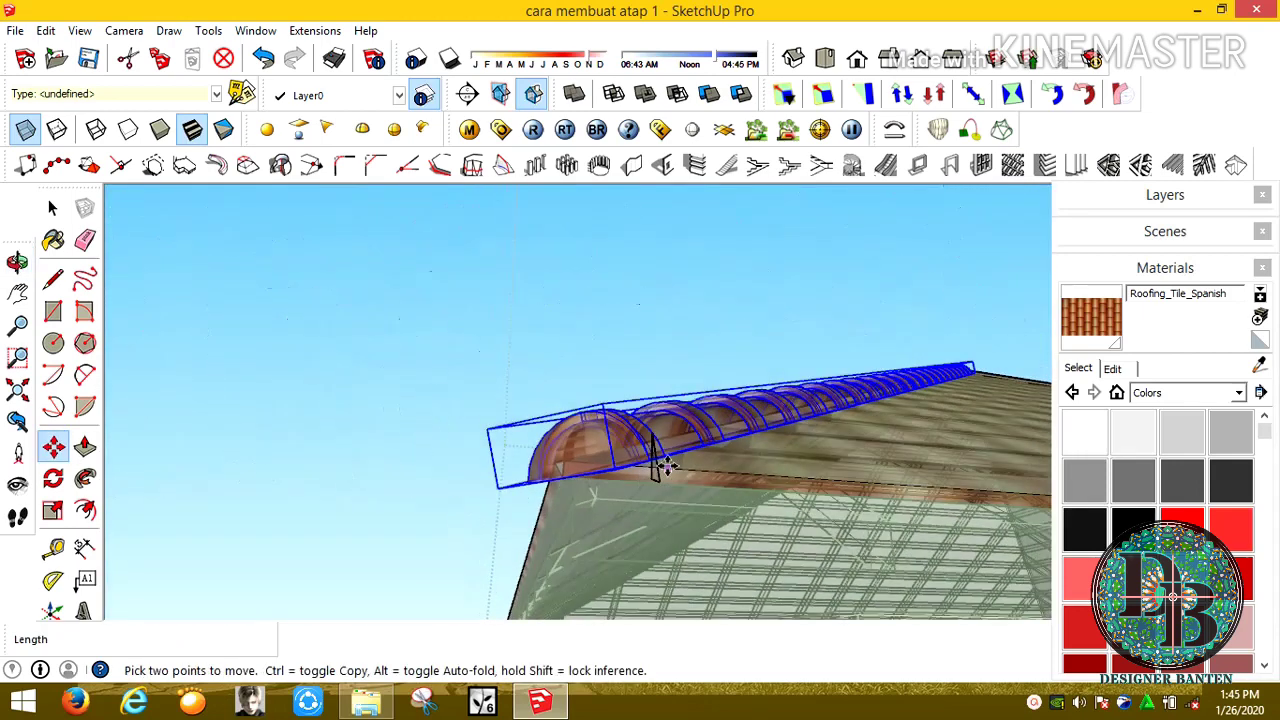
pyautogui.click(25, 129)
pyautogui.moveTo(600, 450)
pyautogui.mouseDown(button='middle')
pyautogui.moveTo(680, 580)
pyautogui.moveTo(747, 328)
pyautogui.mouseUp(button='middle')
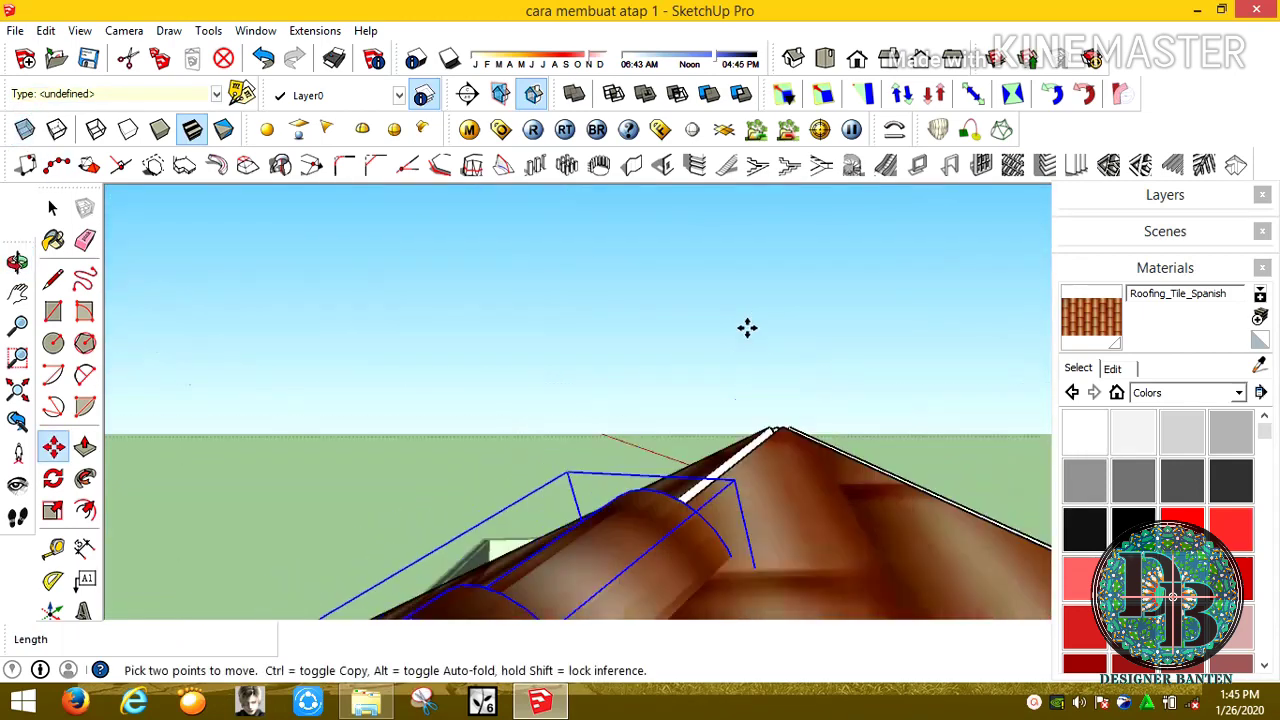
pyautogui.moveTo(670, 328); pyautogui.dragTo(709, 294, button='middle')
pyautogui.scroll(-3, 709, 294)
pyautogui.scroll(4, 246, 537)
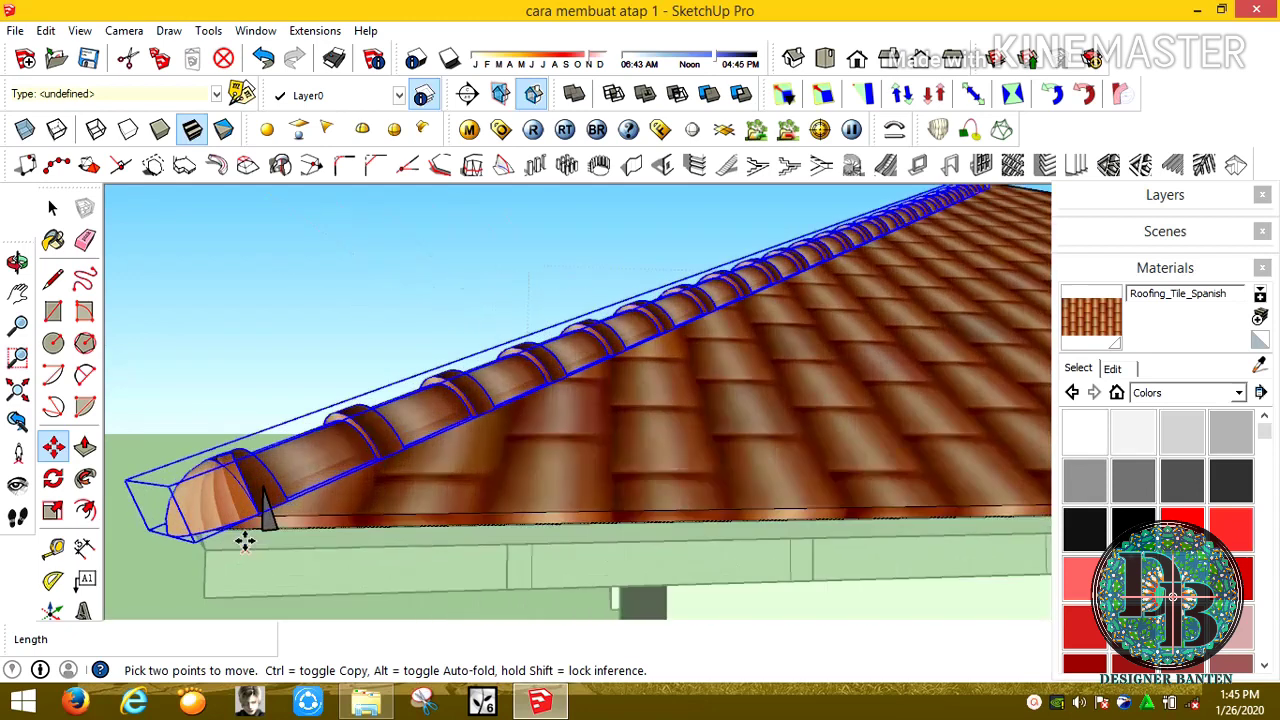
pyautogui.scroll(3, 256, 530)
pyautogui.moveTo(256, 530); pyautogui.dragTo(280, 520, button='middle')
pyautogui.press('p')
pyautogui.press('q')
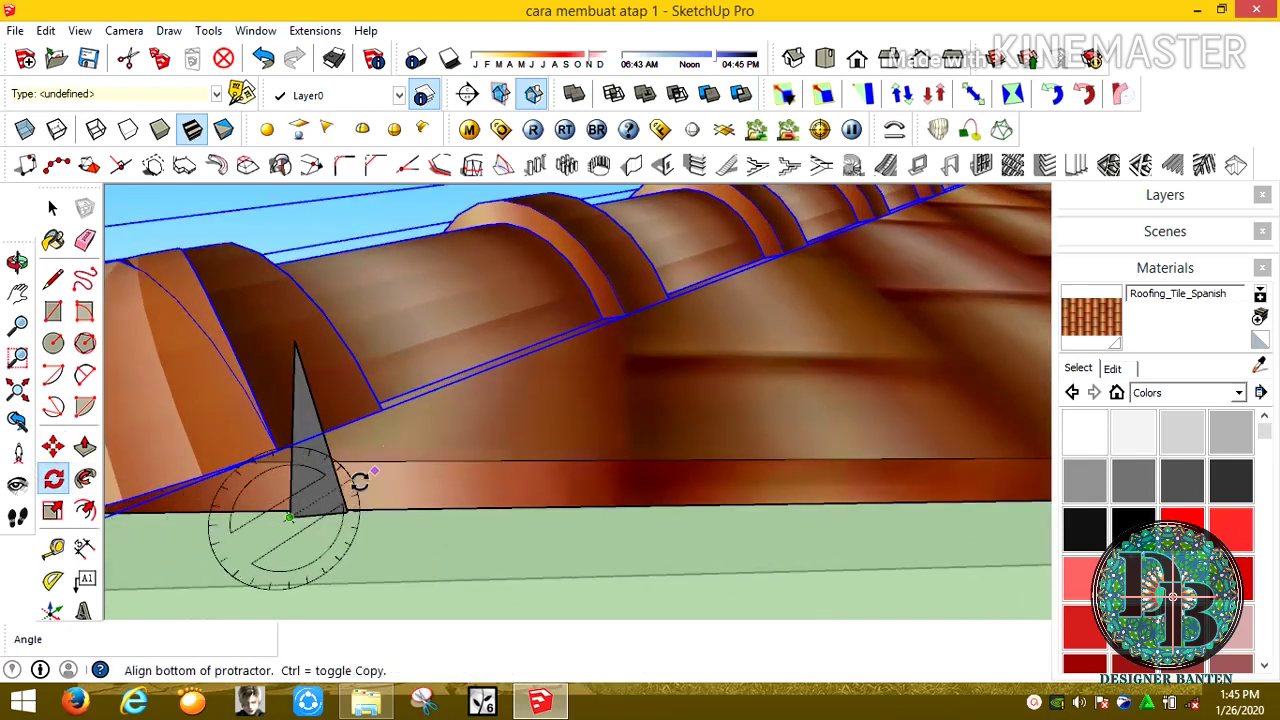
# Tilt the ridge-tile row slightly about its lower end
pyautogui.click(318, 515)
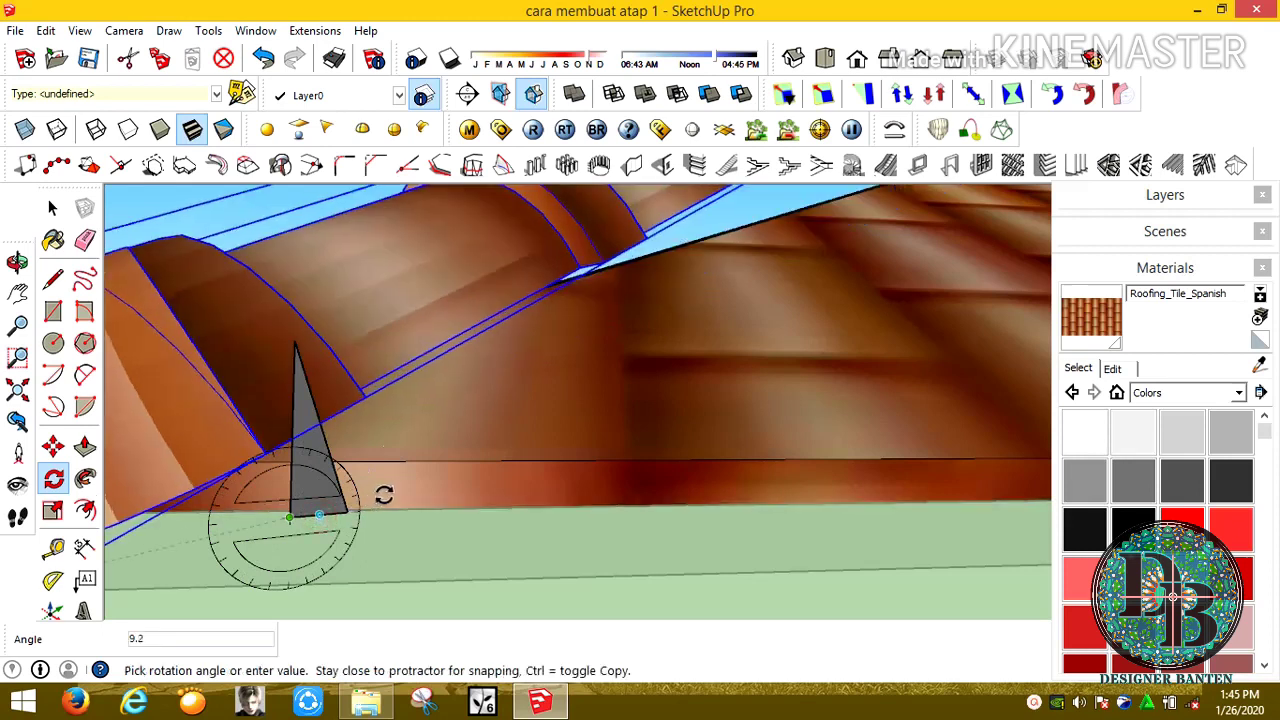
pyautogui.scroll(-2, 382, 494)
pyautogui.click(382, 494)
pyautogui.scroll(-3, 471, 517)
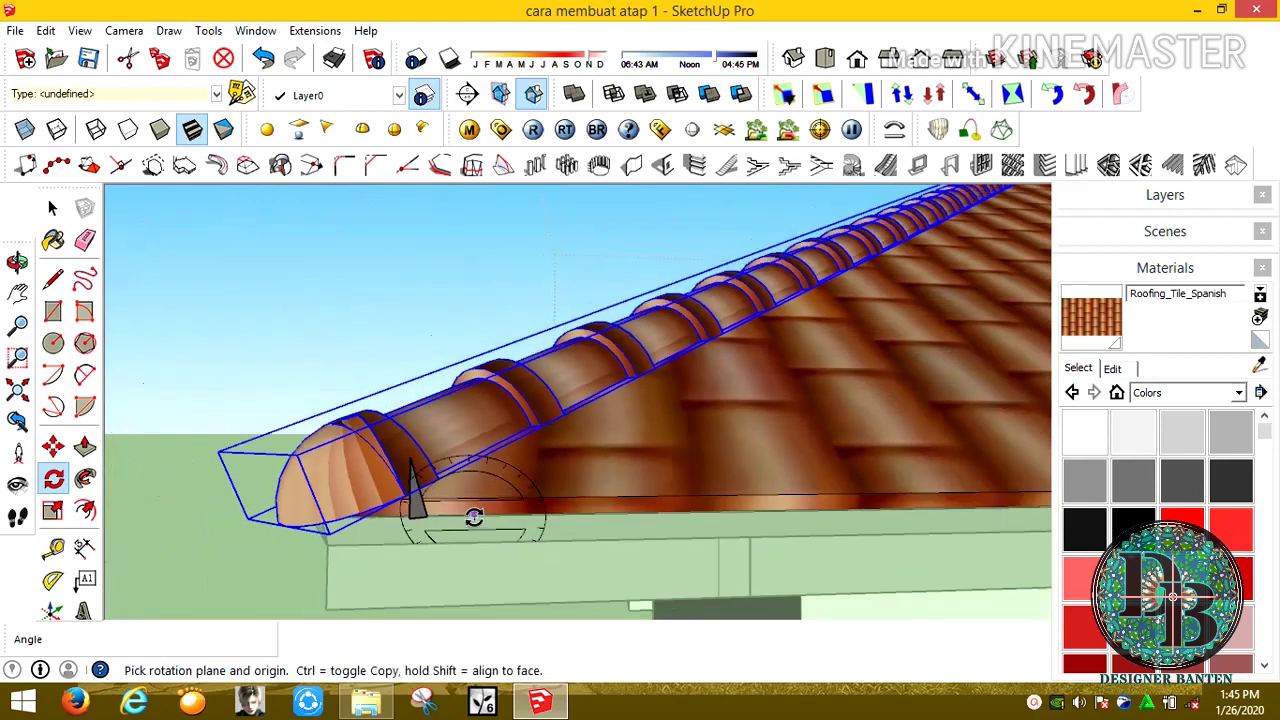
pyautogui.scroll(-2, 471, 517)
pyautogui.scroll(3, 936, 222)
pyautogui.scroll(2, 912, 281)
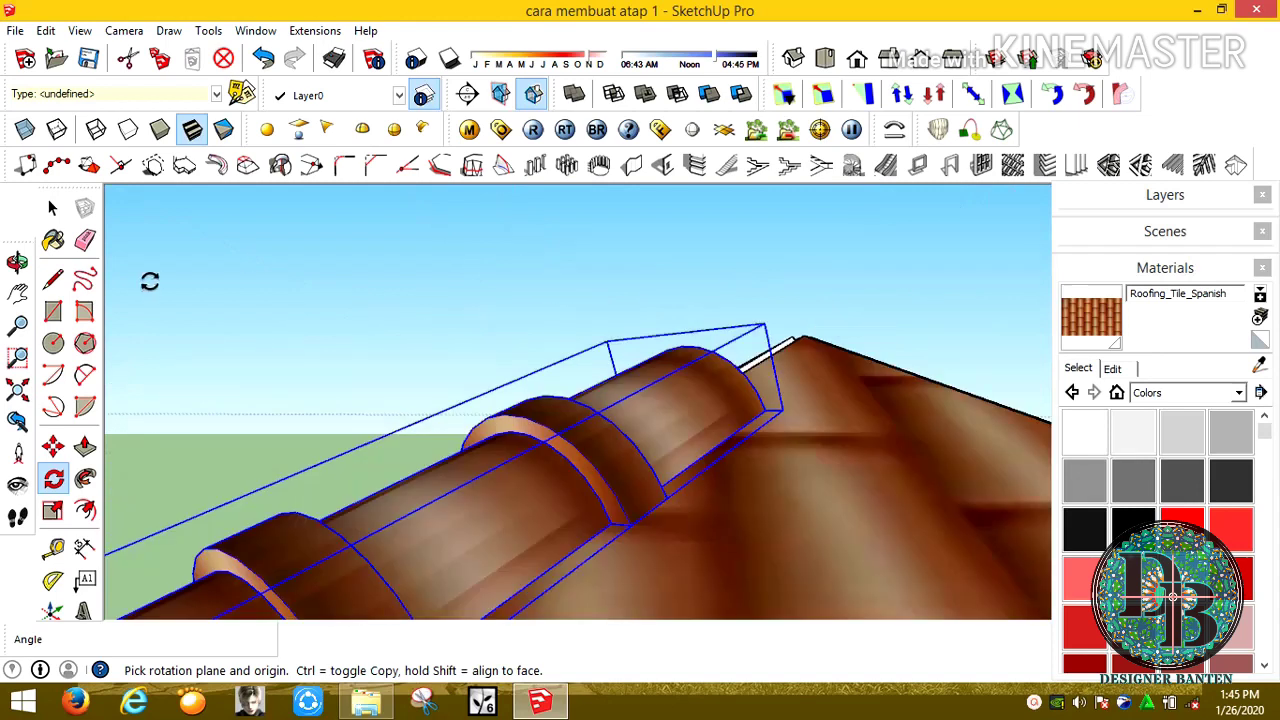
pyautogui.scroll(-2, 658, 436)
# Copy ridge tiles further up the hip toward the apex
pyautogui.press('m')
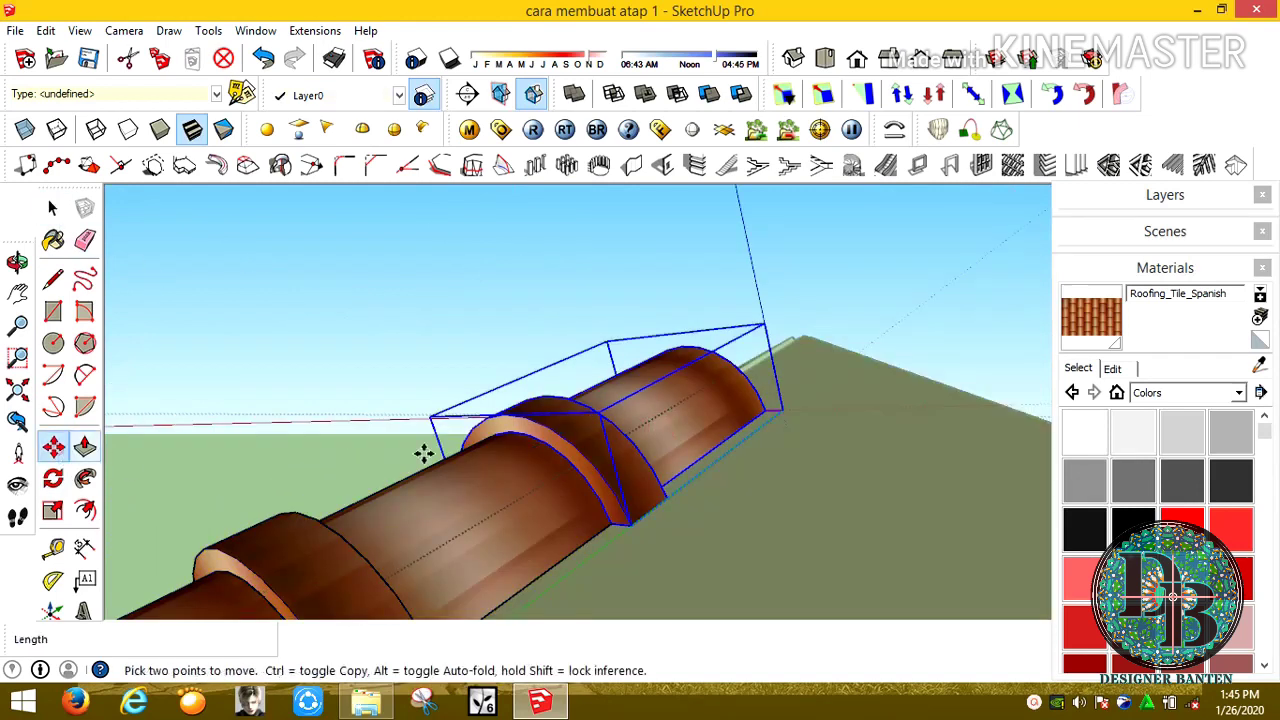
pyautogui.scroll(1, 423, 451)
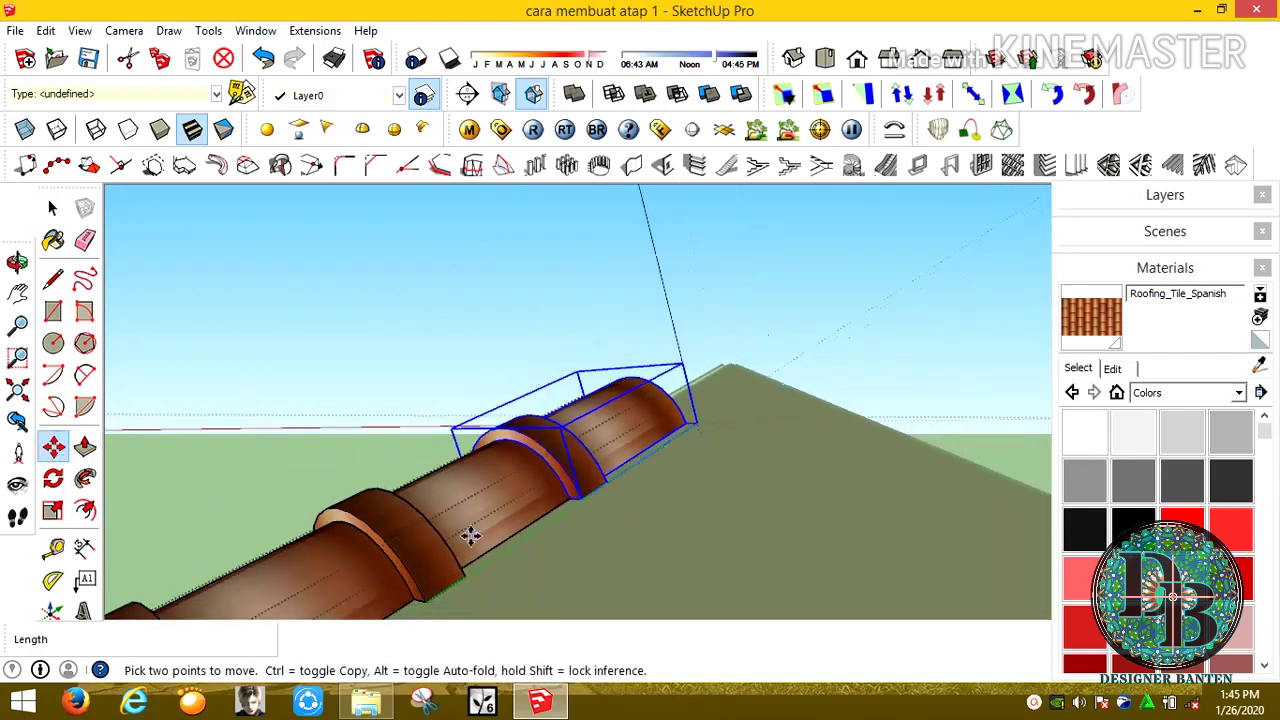
pyautogui.click(586, 498)
pyautogui.moveTo(581, 498)
pyautogui.mouseDown(button='middle')
pyautogui.moveTo(429, 563)
pyautogui.moveTo(654, 487)
pyautogui.mouseUp(button='middle')
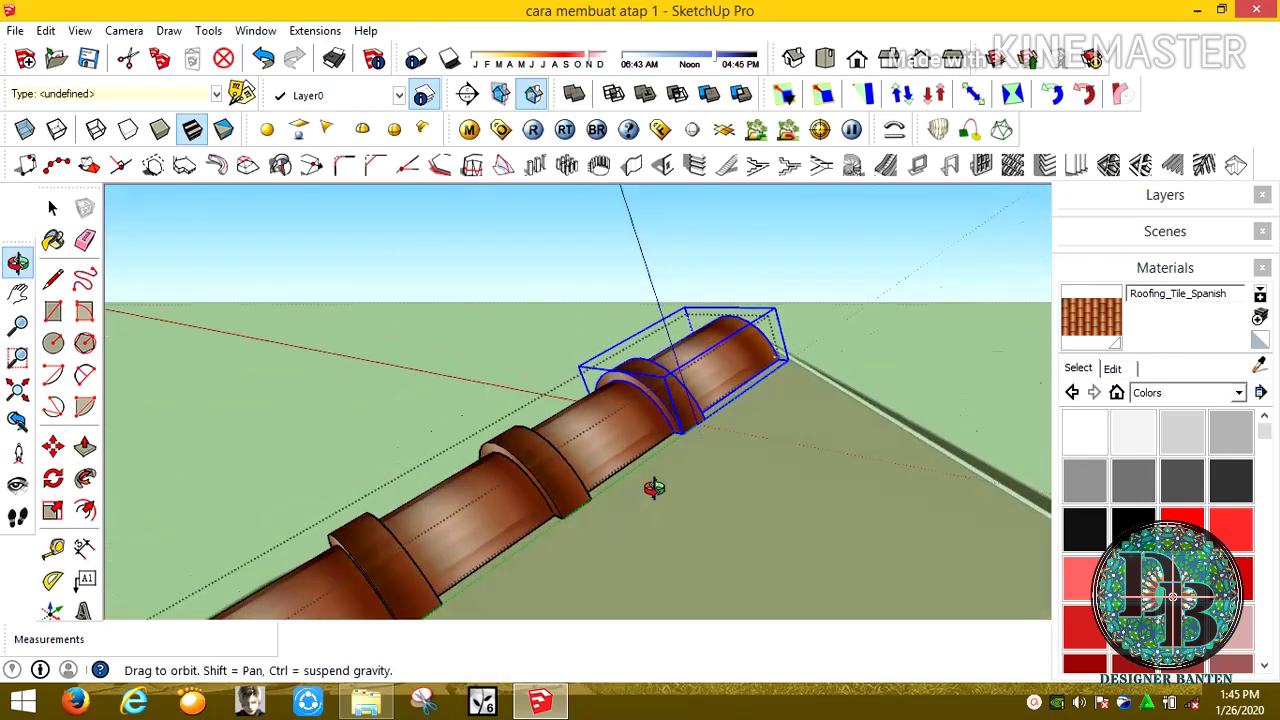
pyautogui.click(565, 515)
pyautogui.click(686, 434)
pyautogui.moveTo(686, 434)
pyautogui.mouseDown(button='middle')
pyautogui.moveTo(728, 363)
pyautogui.moveTo(745, 267)
pyautogui.mouseUp(button='middle')
pyautogui.scroll(-5, 700, 300)
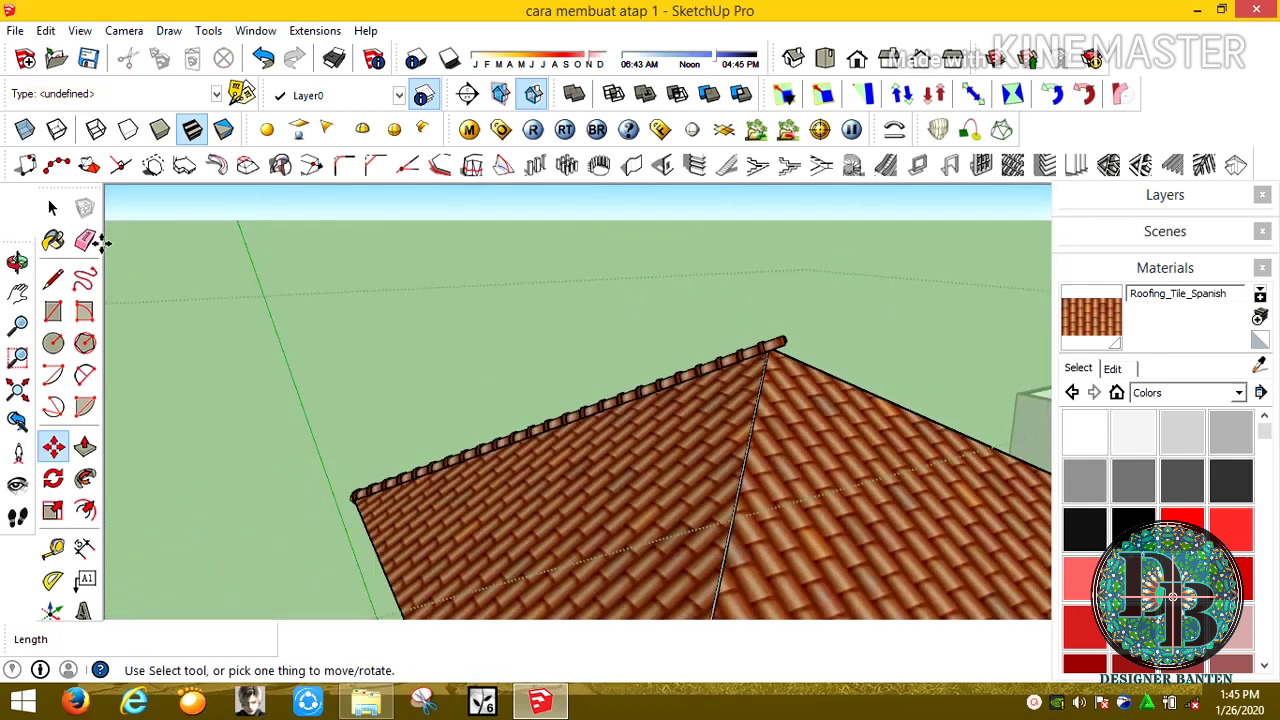
# Reposition the ridge-tile row, erase stray edges, and select the finished row
pyautogui.click(380, 480)
pyautogui.moveTo(380, 480)
pyautogui.mouseDown(button='middle')
pyautogui.moveTo(400, 471)
pyautogui.moveTo(257, 357)
pyautogui.mouseUp(button='middle')
pyautogui.press('m')
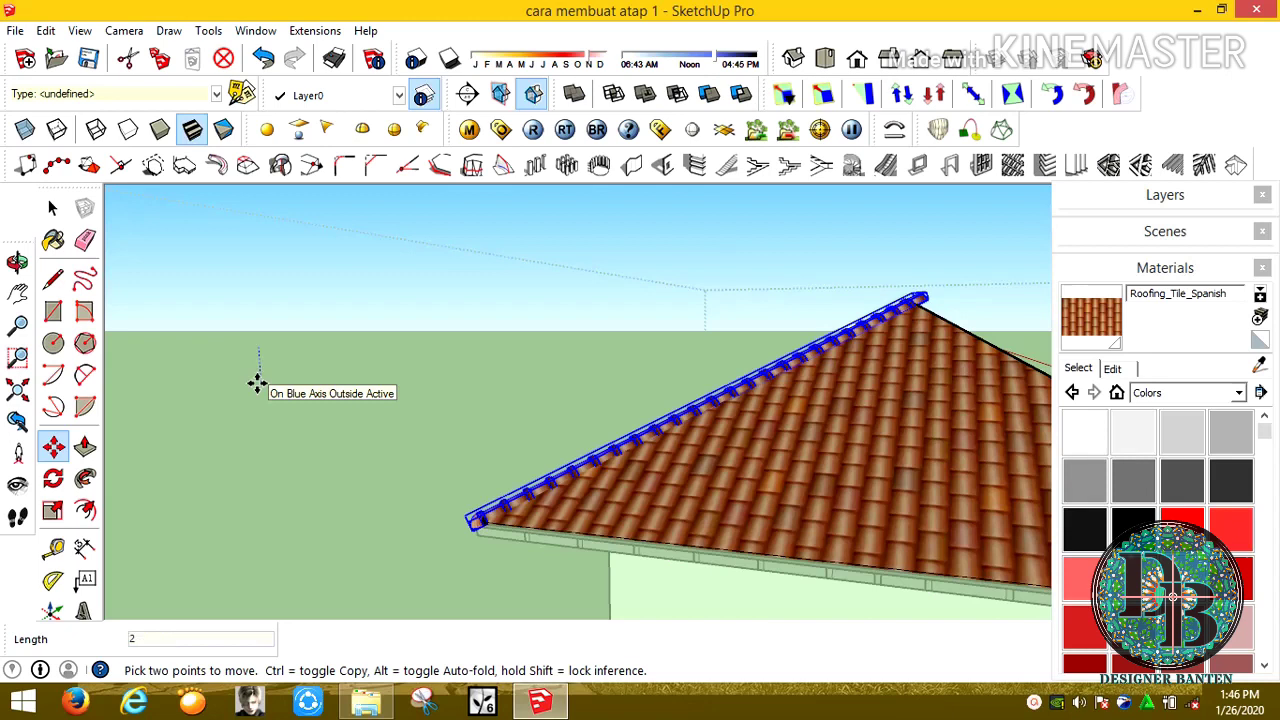
pyautogui.scroll(3, 495, 500)
pyautogui.moveTo(491, 523)
pyautogui.mouseDown(button='middle')
pyautogui.moveTo(657, 430)
pyautogui.moveTo(137, 317)
pyautogui.mouseUp(button='middle')
pyautogui.press('e')
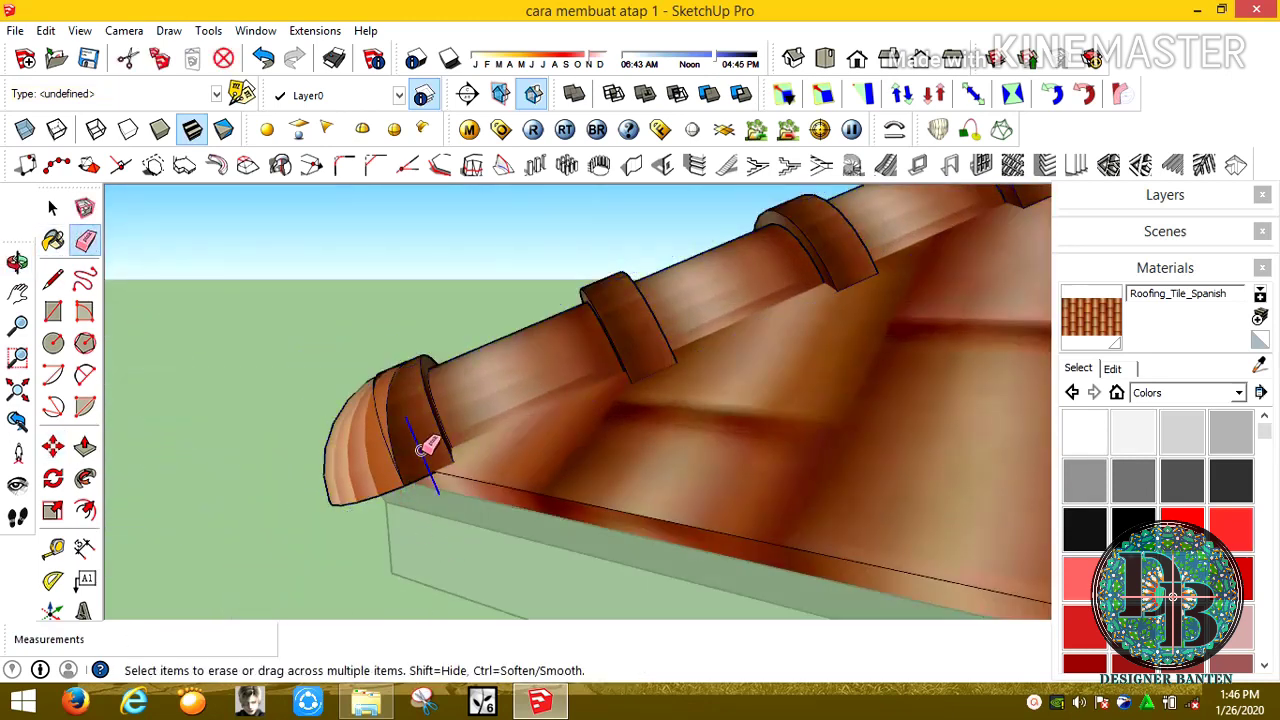
pyautogui.scroll(-5, 440, 465)
pyautogui.scroll(-3, 671, 500)
pyautogui.scroll(-2, 678, 484)
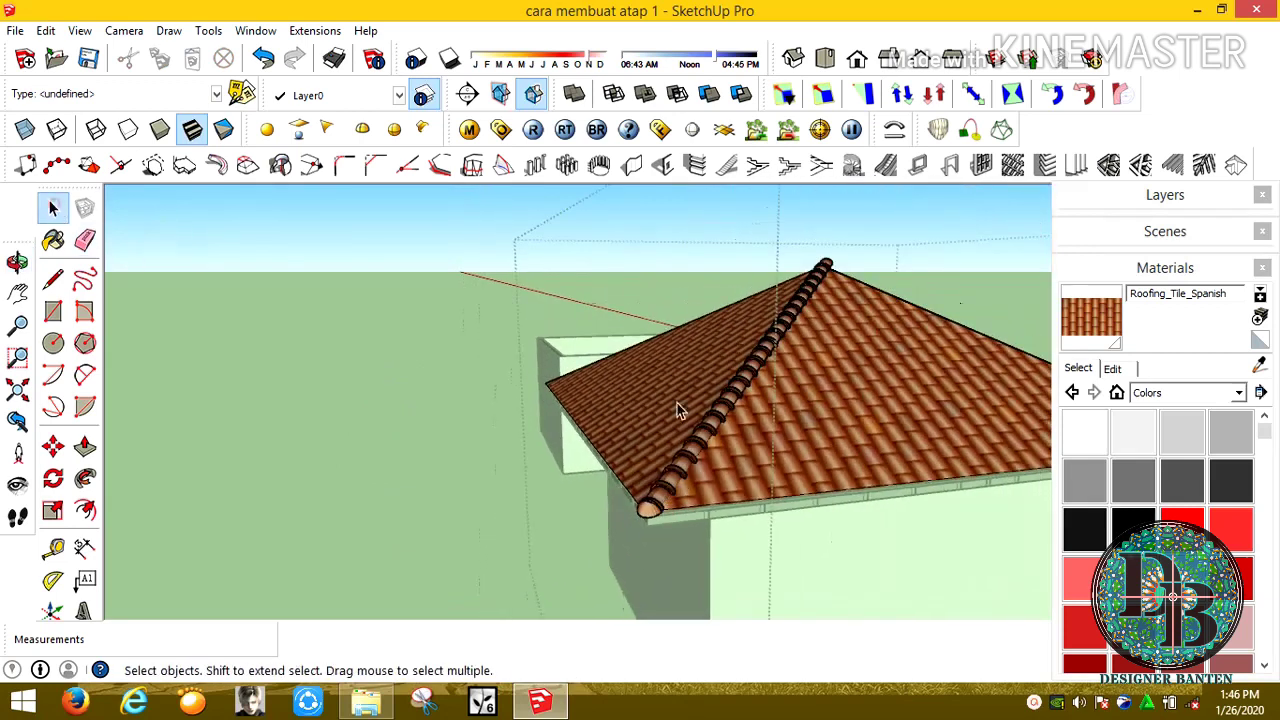
pyautogui.click(700, 448)
pyautogui.click(53, 446)
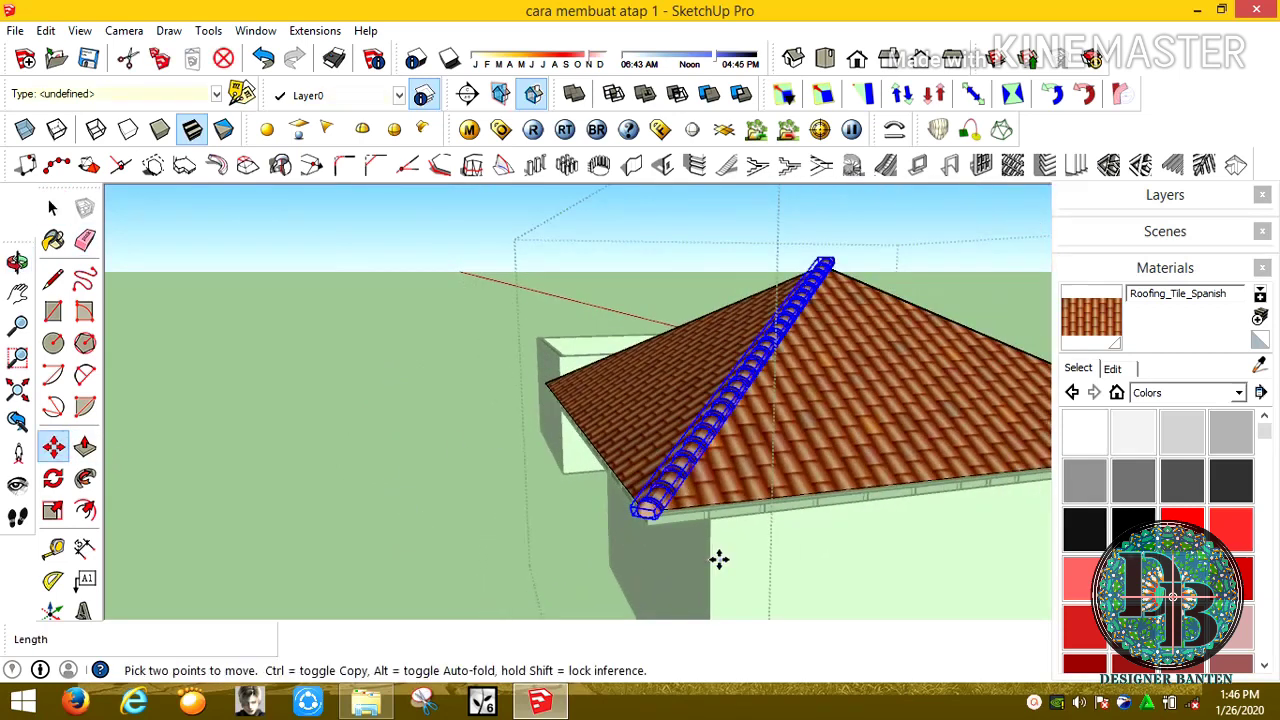
# Copy the ridge-tile row to the left, then undo a lengthwise flip of the copy
pyautogui.click(719, 559)
pyautogui.press('ctrl')
pyautogui.click(465, 587)
pyautogui.rightClick(352, 514)
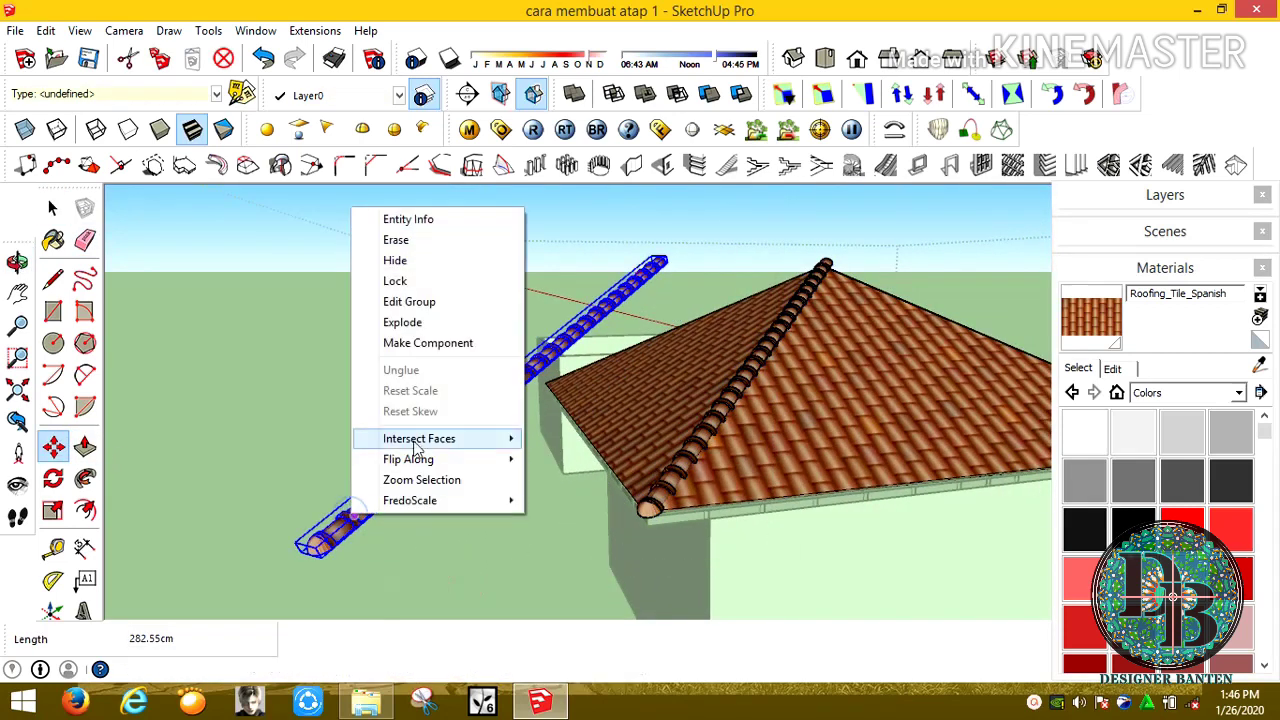
pyautogui.moveTo(408, 459)
pyautogui.click(556, 460)
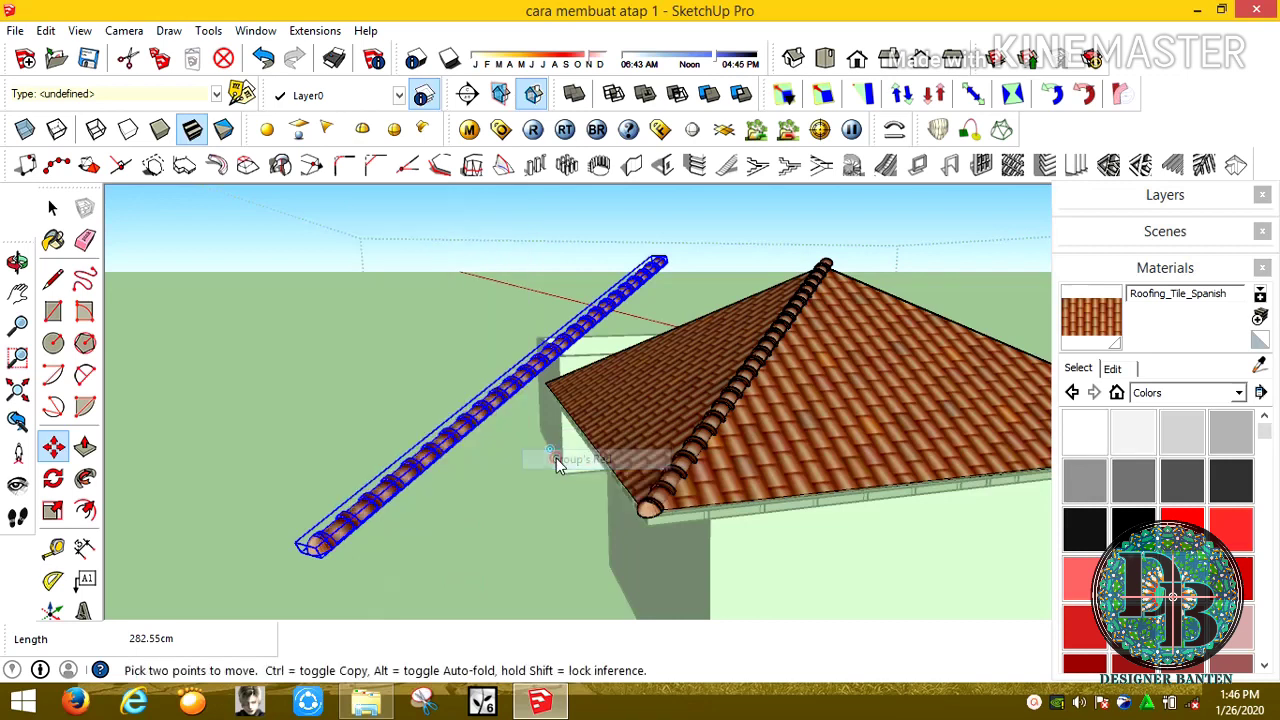
pyautogui.click(272, 64)
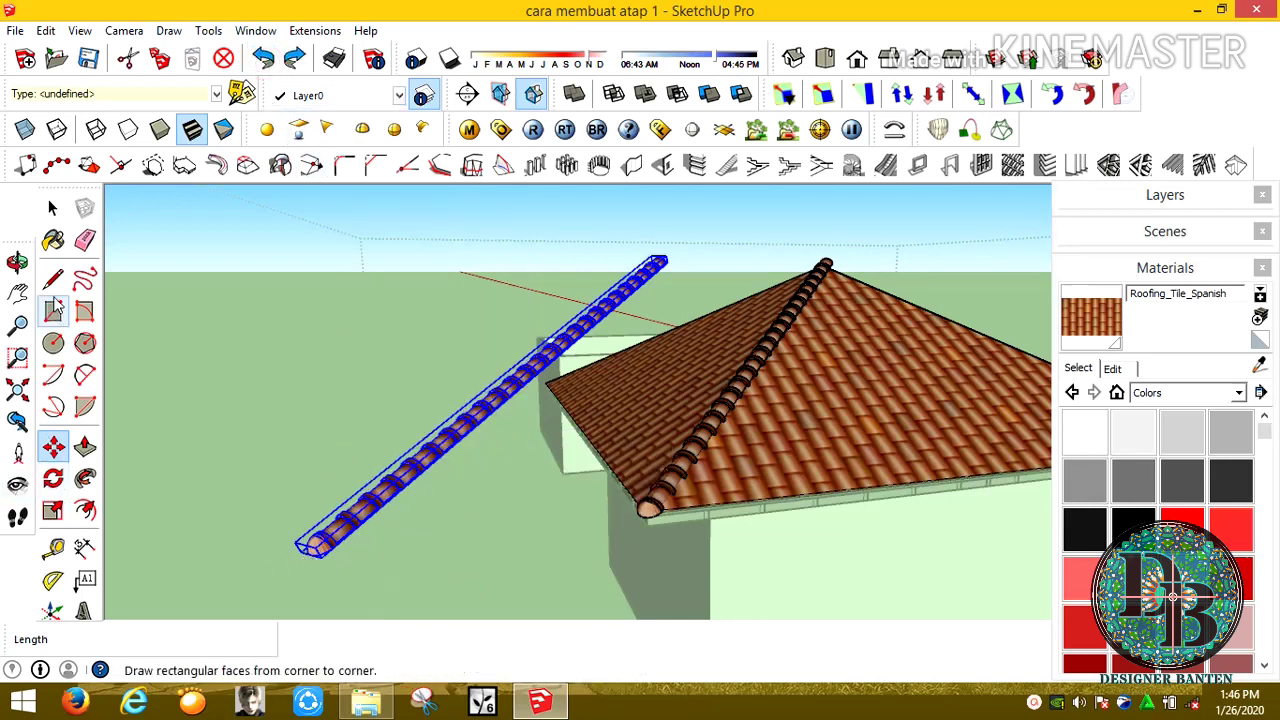
# Rotate the copied ridge-tile row 90° about its corner to stand it upright
pyautogui.scroll(1, 282, 511)
pyautogui.scroll(2, 278, 515)
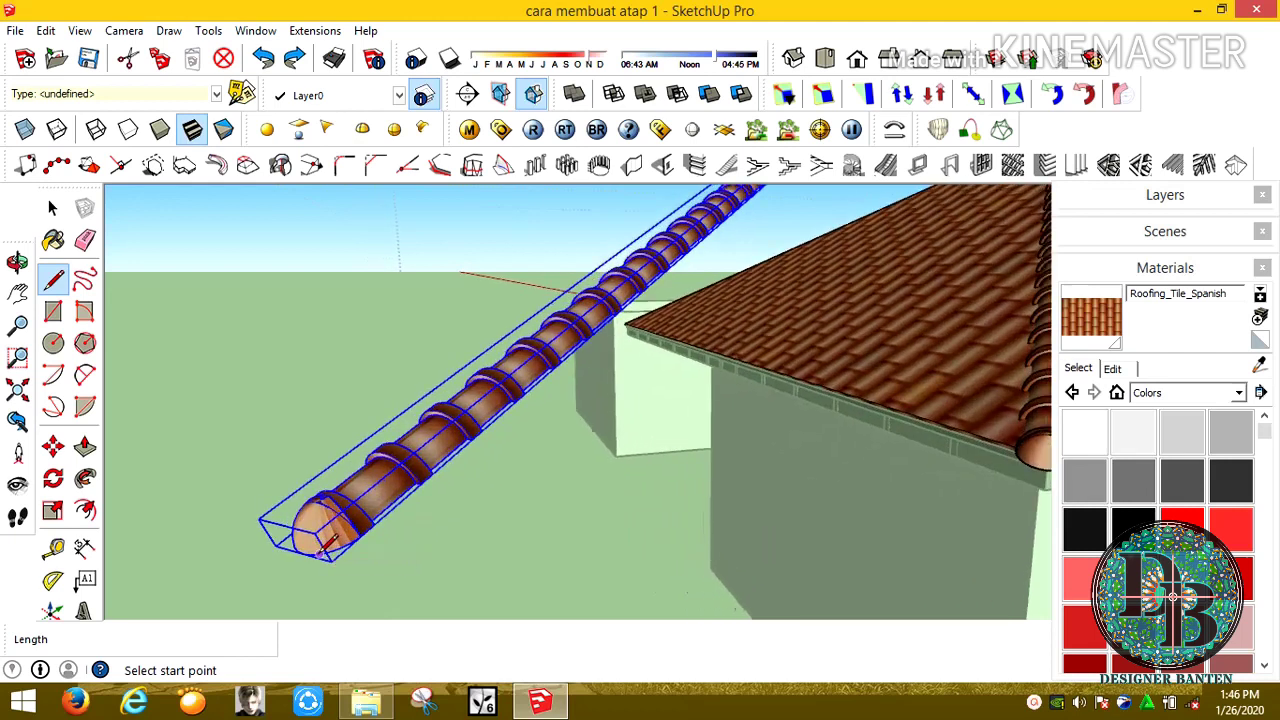
pyautogui.scroll(1, 274, 518)
pyautogui.scroll(1, 268, 524)
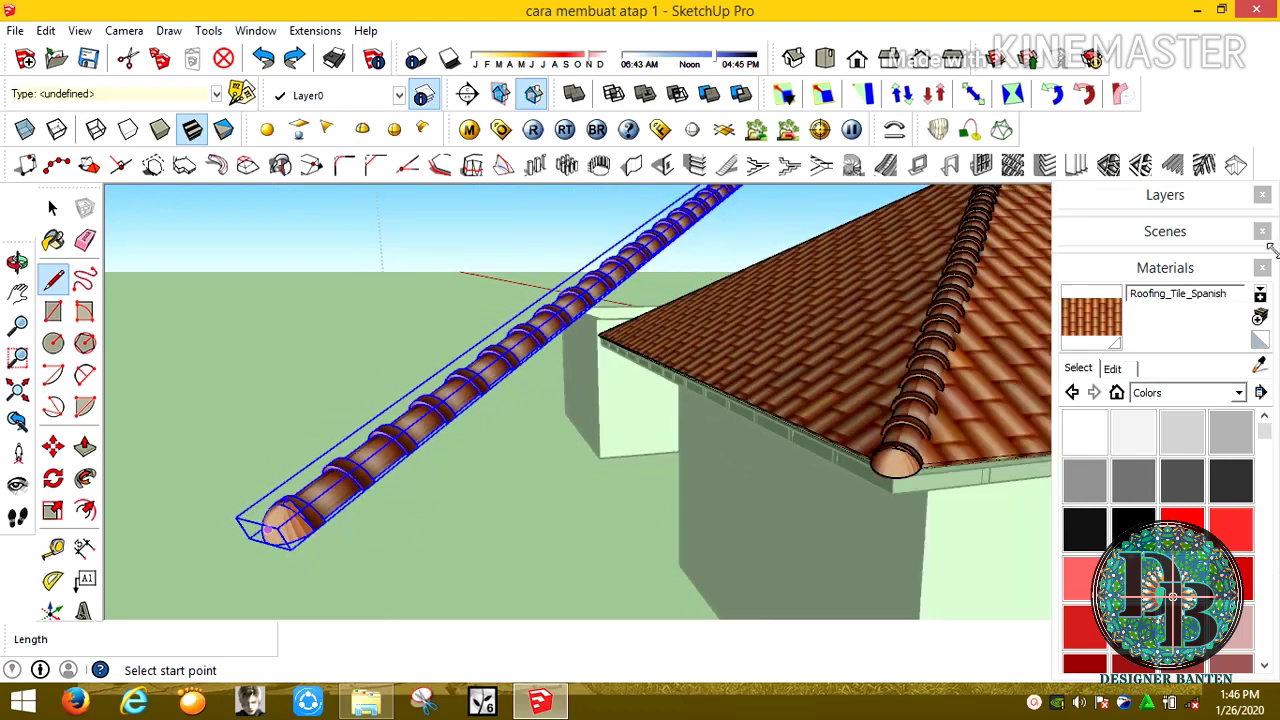
pyautogui.moveTo(422, 478); pyautogui.dragTo(212, 570, button='middle')
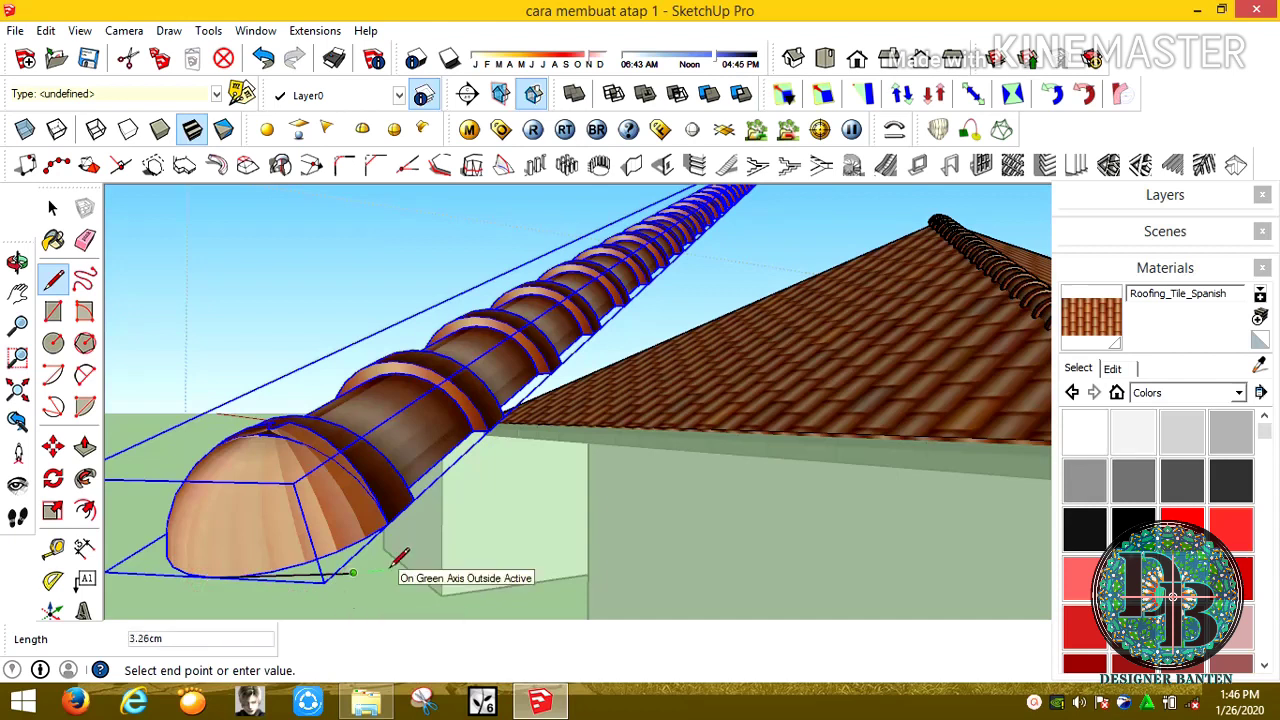
pyautogui.moveTo(322, 568)
pyautogui.mouseDown(button='middle')
pyautogui.moveTo(229, 620)
pyautogui.moveTo(272, 585)
pyautogui.mouseUp(button='middle')
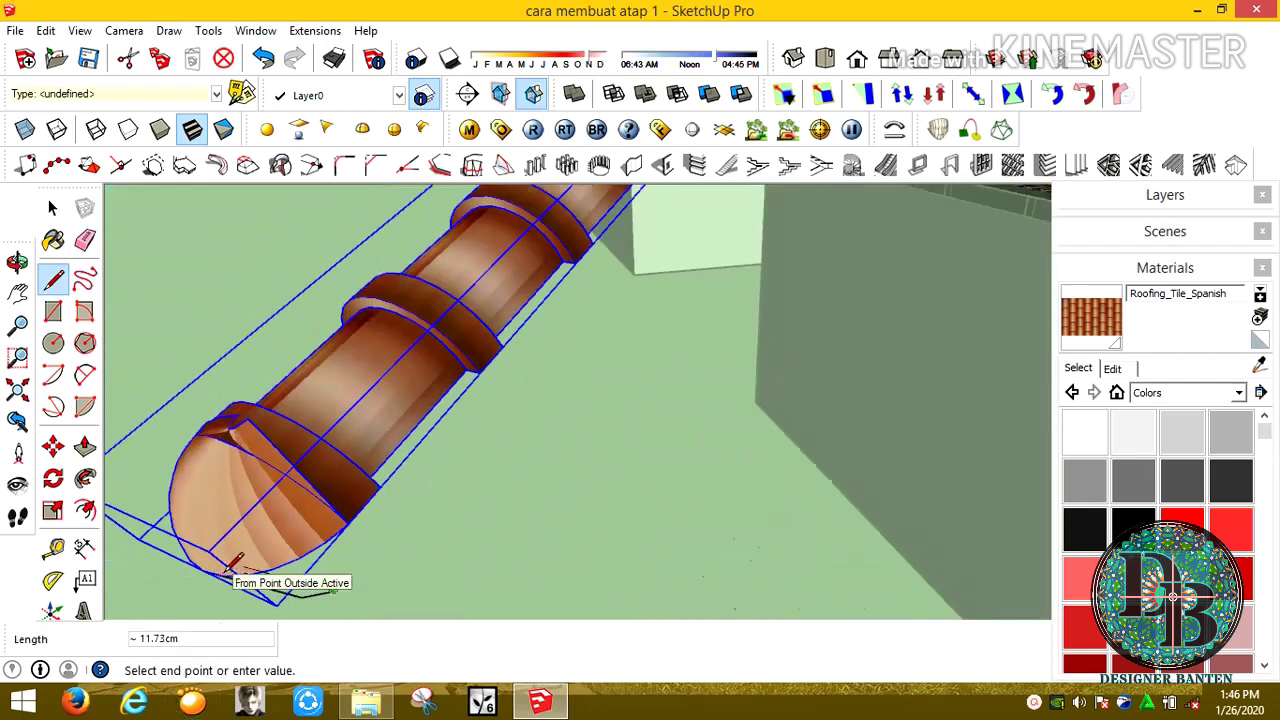
pyautogui.scroll(1, 229, 567)
pyautogui.scroll(2, 215, 567)
pyautogui.moveTo(195, 563); pyautogui.dragTo(145, 542, button='middle')
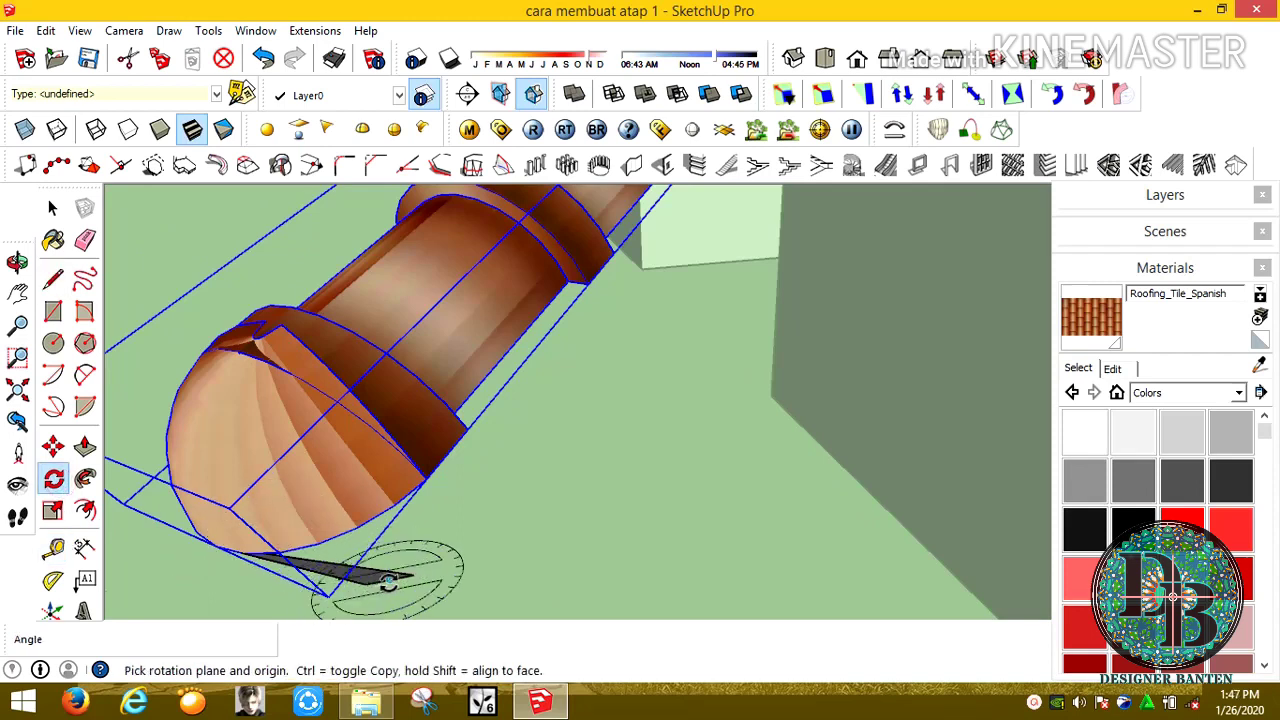
pyautogui.moveTo(388, 582)
pyautogui.mouseDown(button='middle')
pyautogui.moveTo(369, 517)
pyautogui.moveTo(466, 531)
pyautogui.moveTo(447, 410)
pyautogui.moveTo(209, 323)
pyautogui.moveTo(234, 397)
pyautogui.mouseUp(button='middle')
pyautogui.press('q')
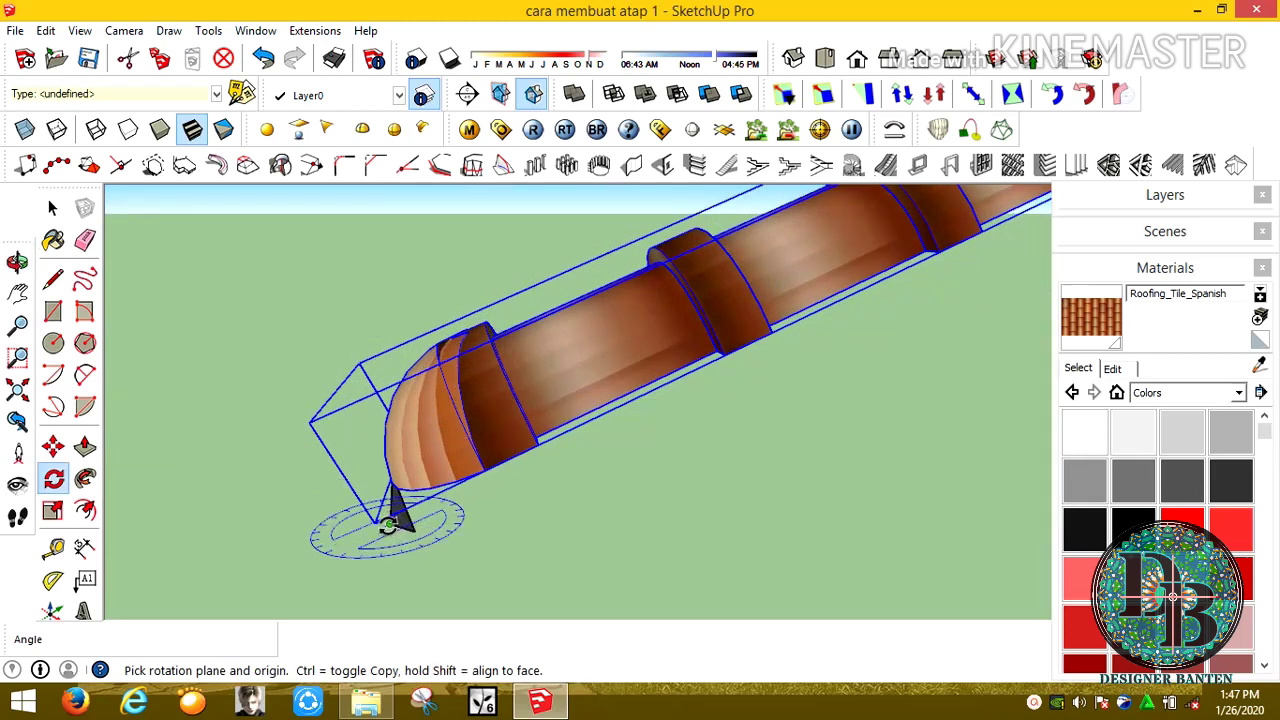
pyautogui.moveTo(390, 525)
pyautogui.mouseDown(button='middle')
pyautogui.moveTo(720, 531)
pyautogui.moveTo(437, 574)
pyautogui.mouseUp(button='middle')
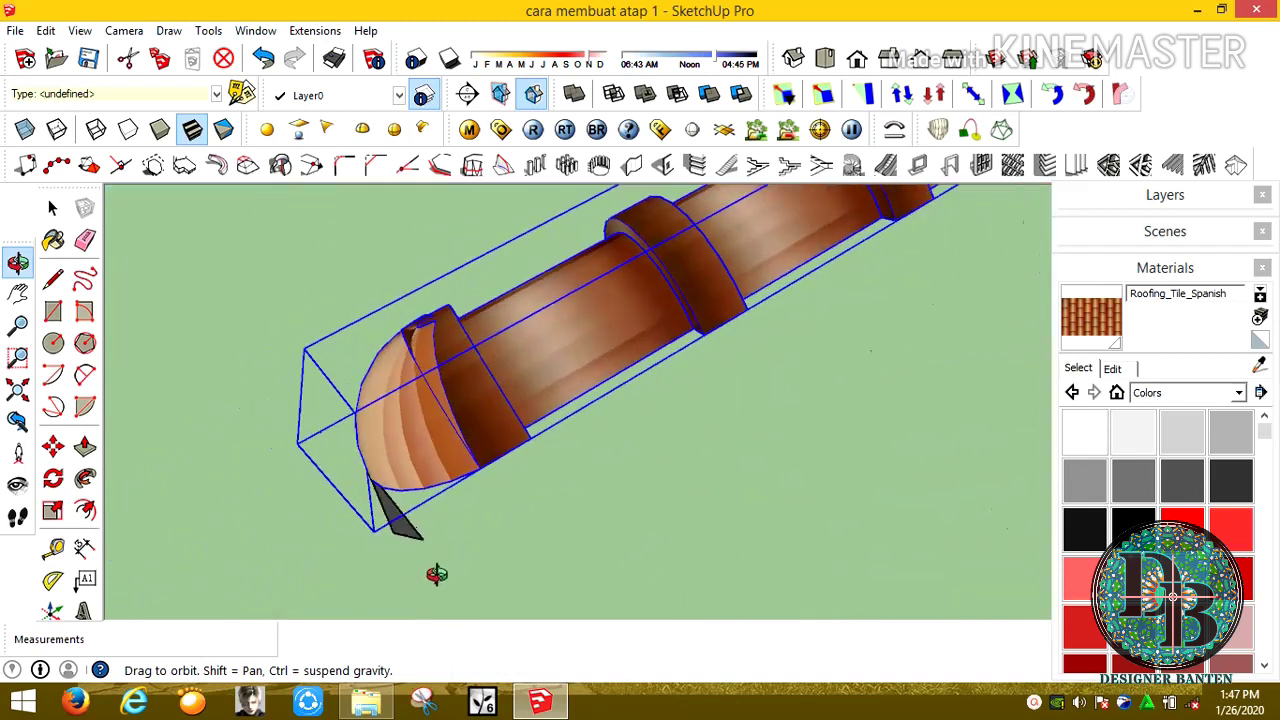
pyautogui.click(392, 531)
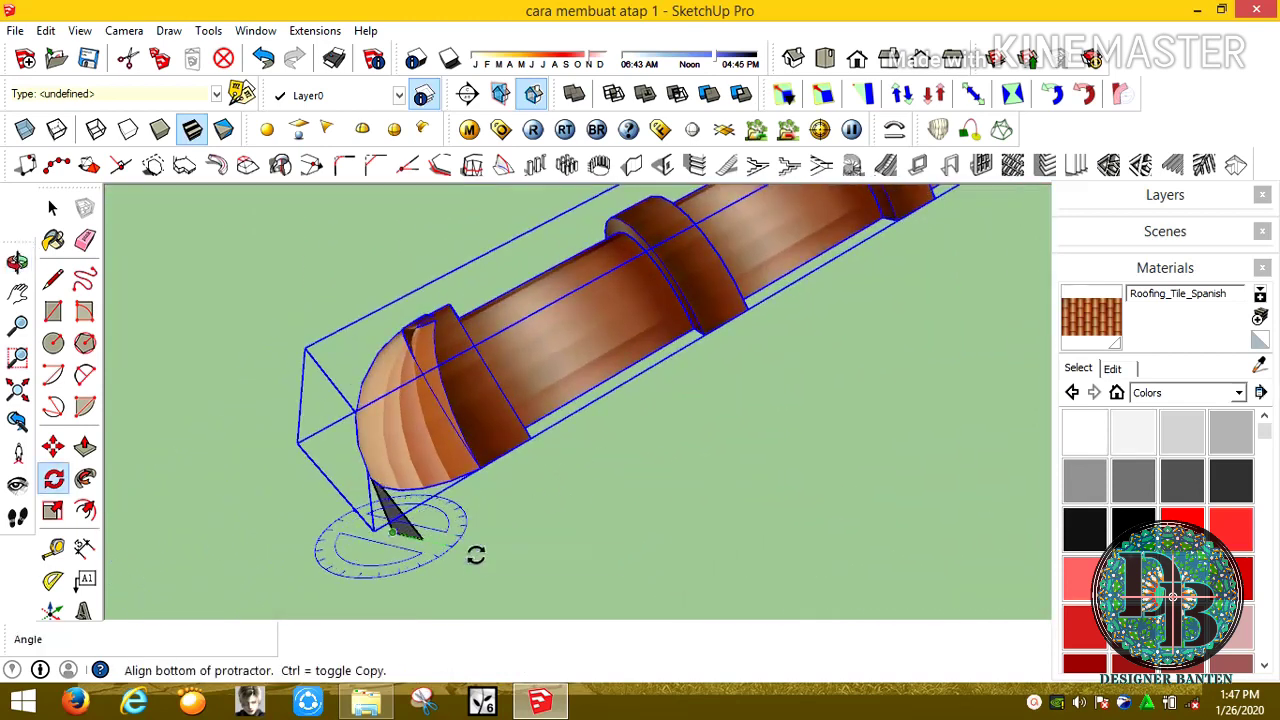
pyautogui.click(476, 557)
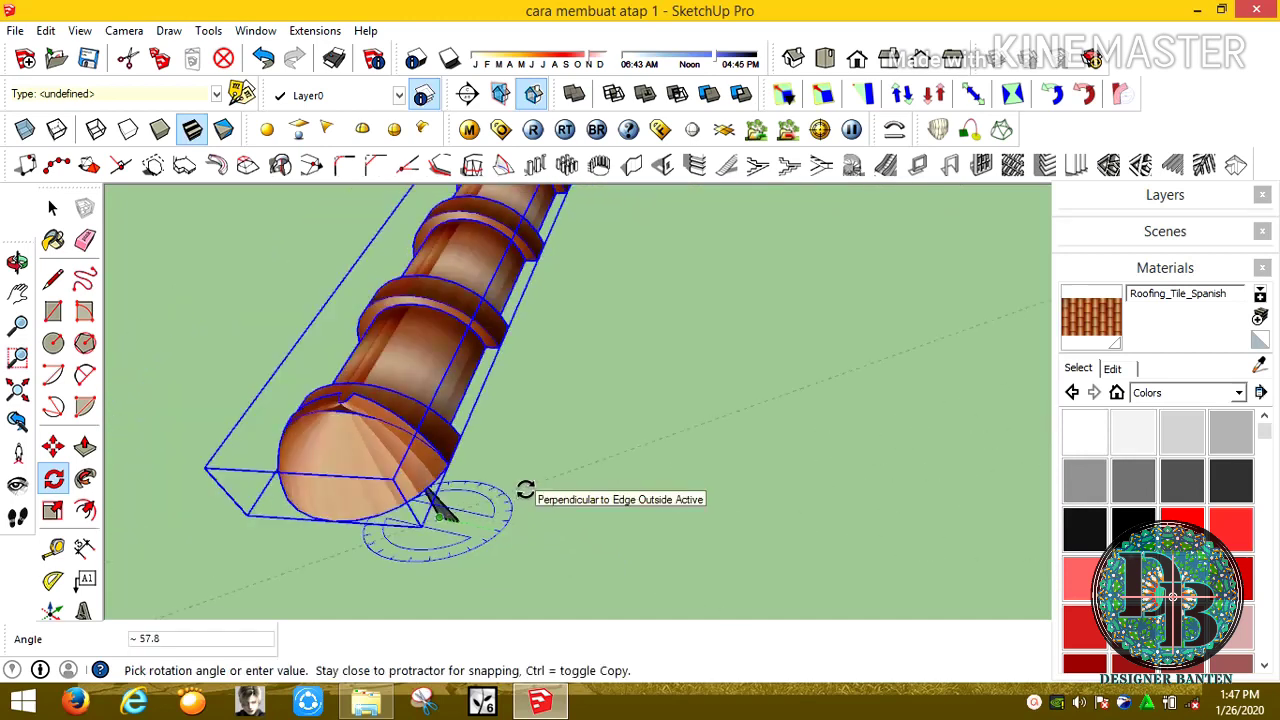
pyautogui.scroll(-3, 523, 491)
pyautogui.scroll(-3, 529, 483)
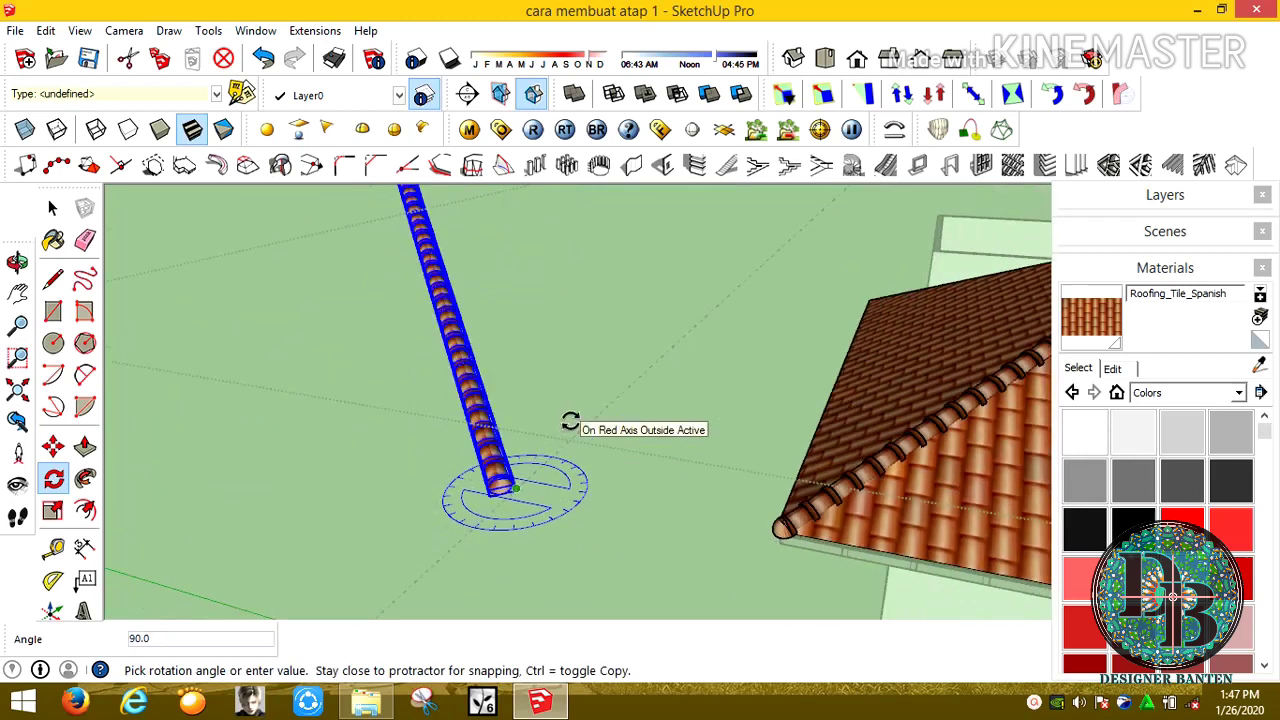
pyautogui.click(58, 450)
# Move the copied row by its end midpoint onto the next hip edge, up to the apex
pyautogui.scroll(3, 523, 517)
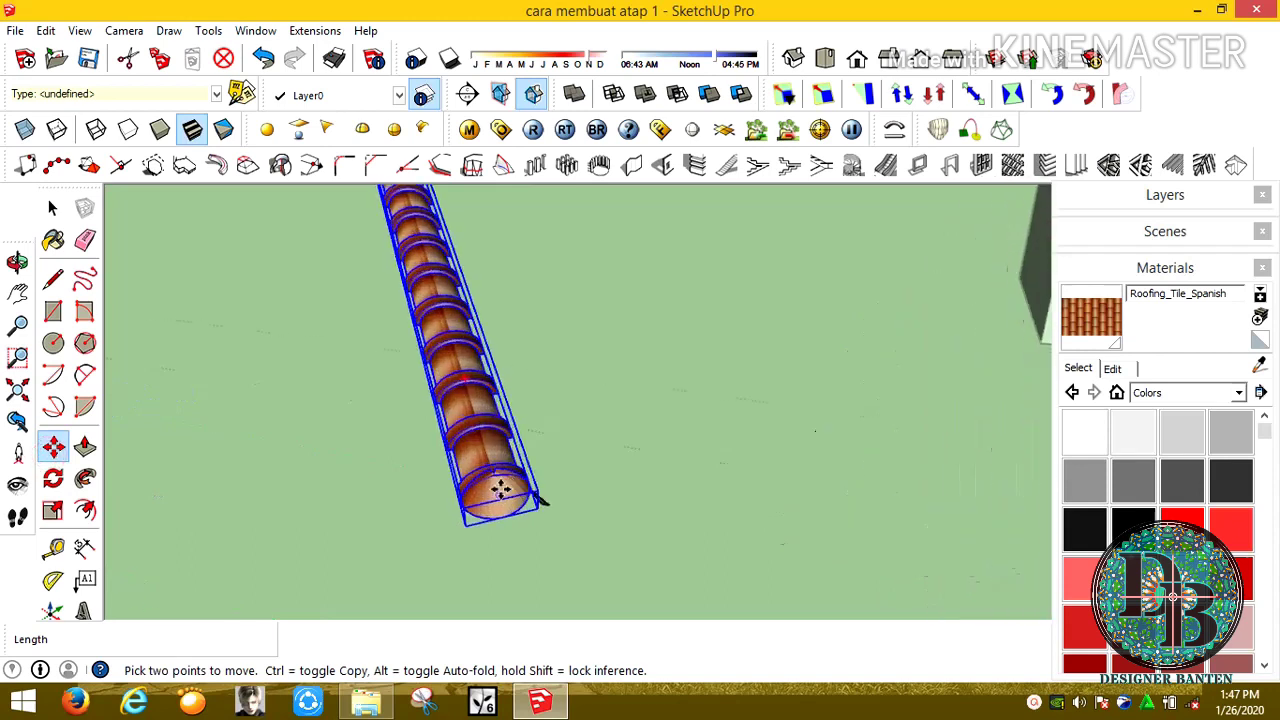
pyautogui.moveTo(508, 494)
pyautogui.mouseDown(button='middle')
pyautogui.moveTo(408, 371)
pyautogui.moveTo(583, 342)
pyautogui.moveTo(531, 240)
pyautogui.mouseUp(button='middle')
pyautogui.scroll(2, 583, 342)
pyautogui.scroll(2, 531, 240)
pyautogui.scroll(2, 513, 418)
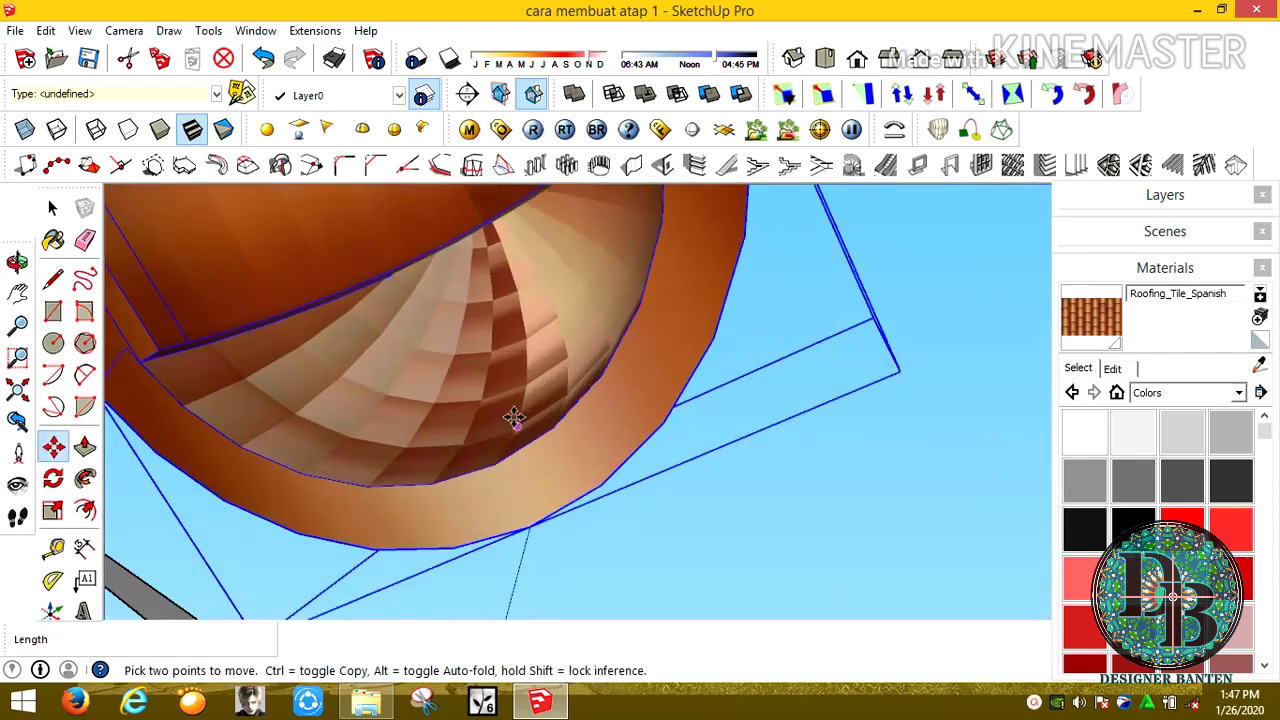
pyautogui.click(495, 463)
pyautogui.moveTo(495, 463); pyautogui.dragTo(450, 420, button='middle')
pyautogui.scroll(-4, 371, 543)
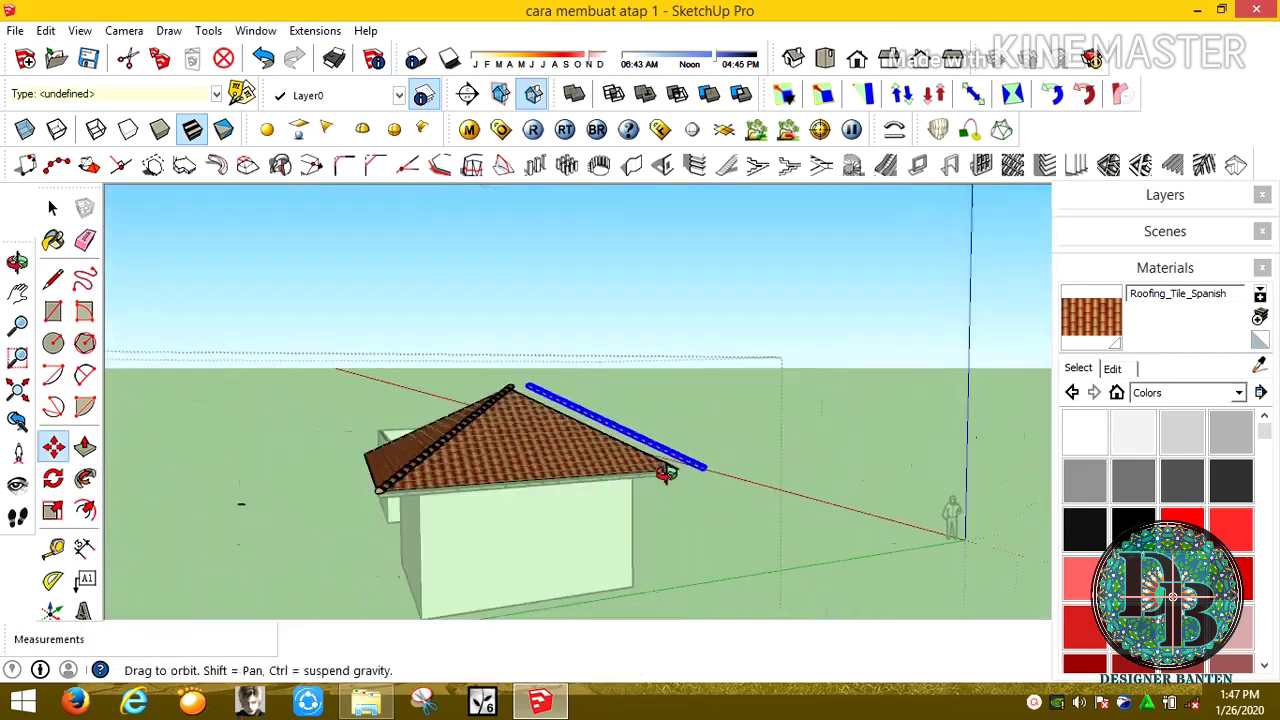
pyautogui.moveTo(371, 543); pyautogui.dragTo(570, 465, button='middle')
pyautogui.scroll(3, 570, 465)
pyautogui.moveTo(638, 420); pyautogui.dragTo(727, 503, button='middle')
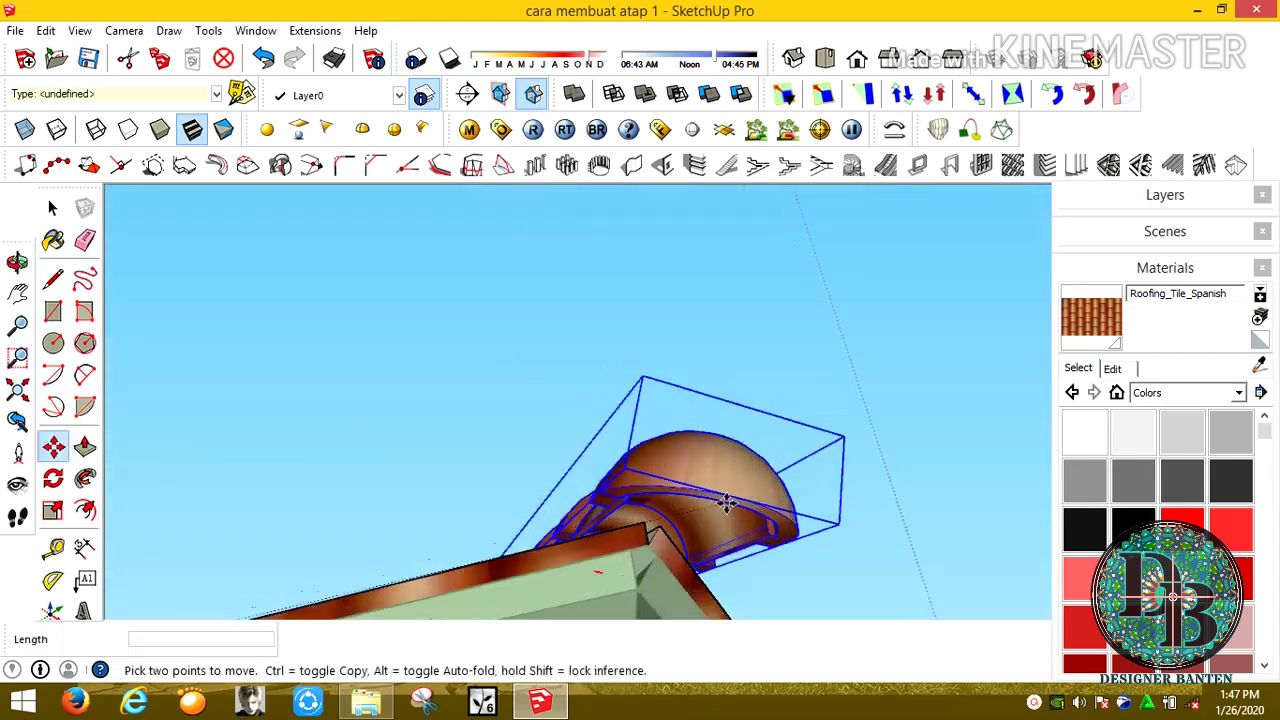
pyautogui.scroll(-2, 617, 457)
pyautogui.scroll(3, 603, 523)
pyautogui.moveTo(603, 523)
pyautogui.mouseDown(button='middle')
pyautogui.moveTo(606, 371)
pyautogui.moveTo(614, 483)
pyautogui.moveTo(746, 503)
pyautogui.mouseUp(button='middle')
pyautogui.scroll(3, 614, 483)
# Turn on X-ray to check the new row along the whole roof ridge
pyautogui.click(25, 129)
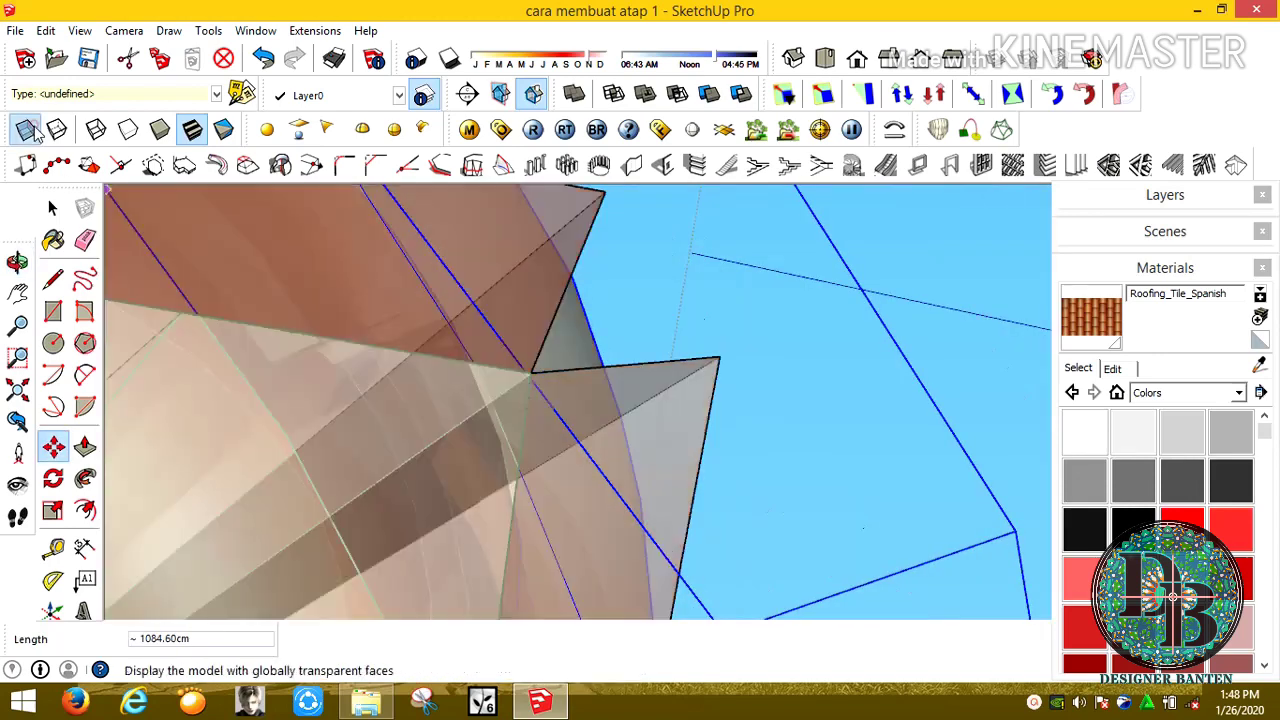
pyautogui.moveTo(547, 360); pyautogui.dragTo(477, 580, button='middle')
pyautogui.scroll(-3, 517, 486)
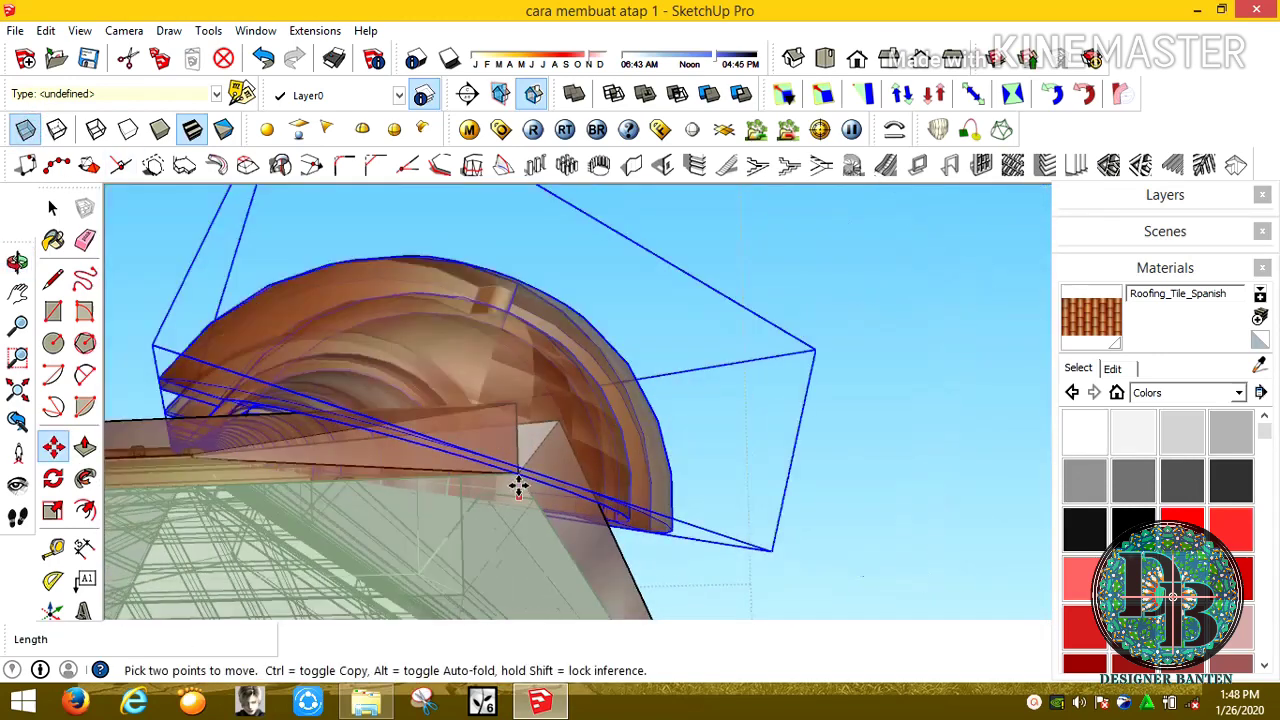
pyautogui.moveTo(517, 486)
pyautogui.mouseDown(button='middle')
pyautogui.moveTo(457, 480)
pyautogui.moveTo(497, 415)
pyautogui.moveTo(477, 369)
pyautogui.mouseUp(button='middle')
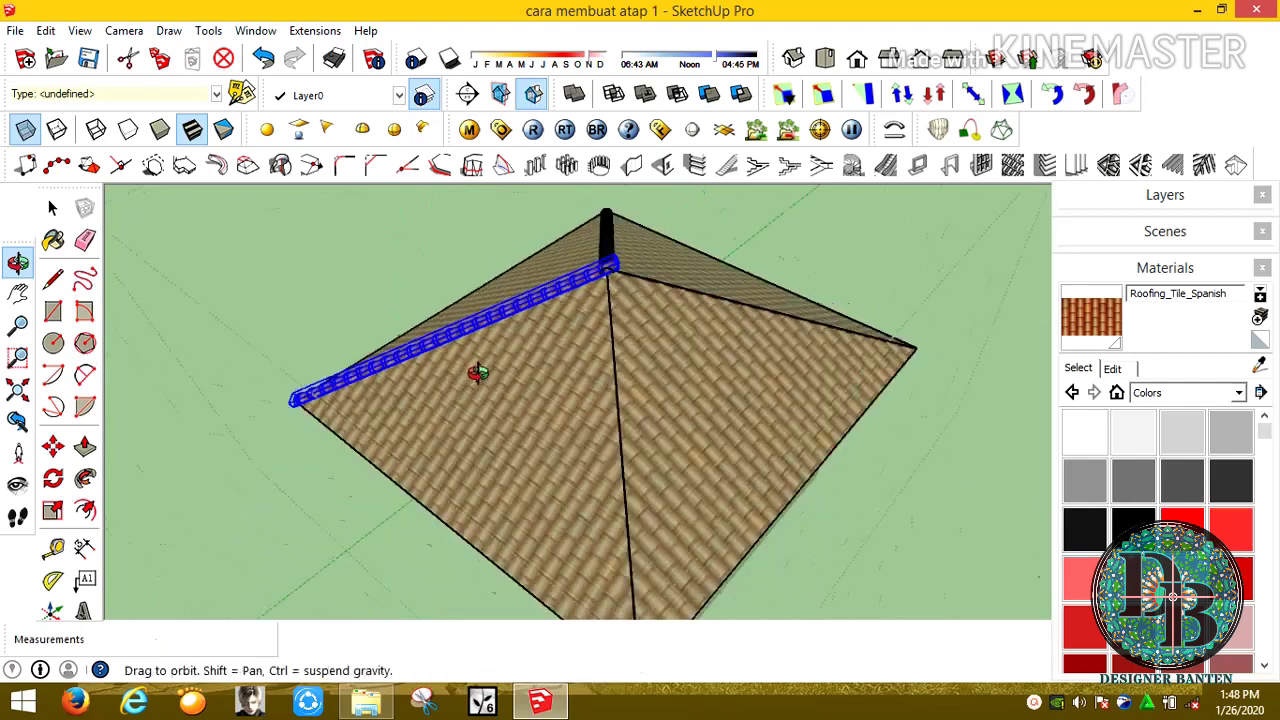
# Switch X-ray off so the roof faces show solid again
pyautogui.scroll(2, 477, 369)
pyautogui.scroll(3, 479, 243)
pyautogui.click(25, 129)
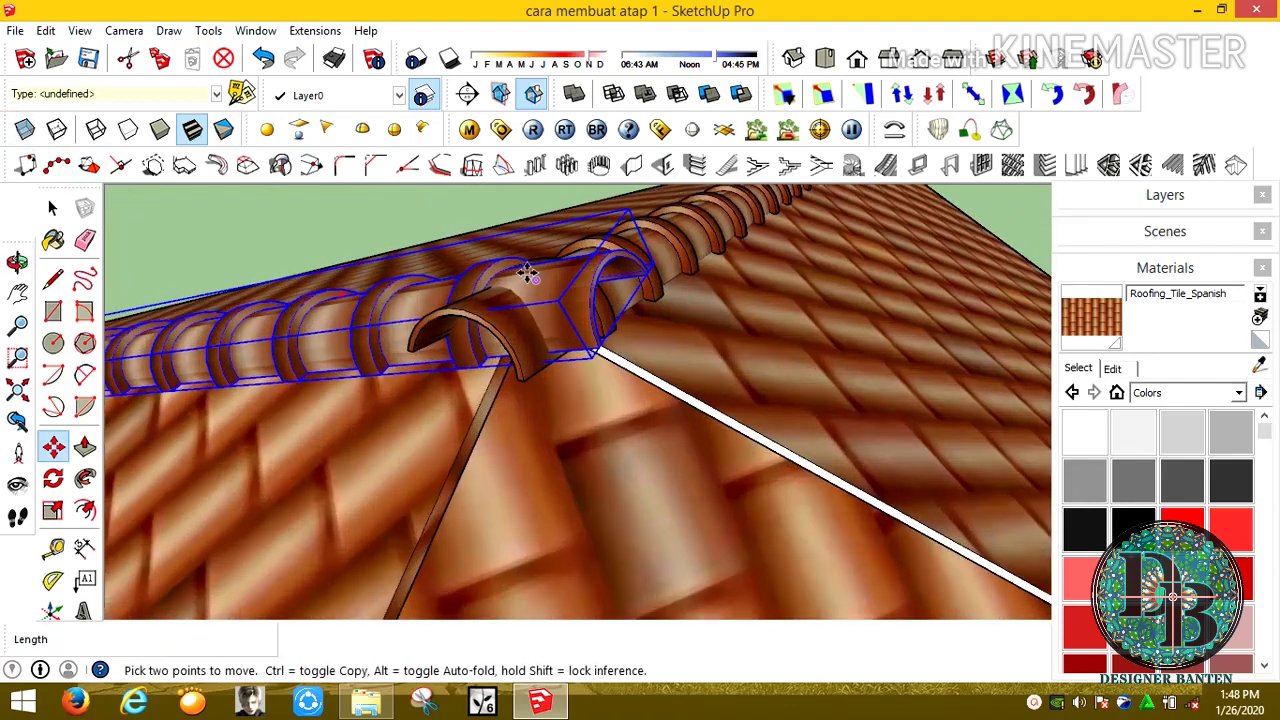
pyautogui.scroll(2, 540, 270)
pyautogui.moveTo(540, 270)
pyautogui.mouseDown(button='middle')
pyautogui.moveTo(387, 127)
pyautogui.moveTo(457, 91)
pyautogui.mouseUp(button='middle')
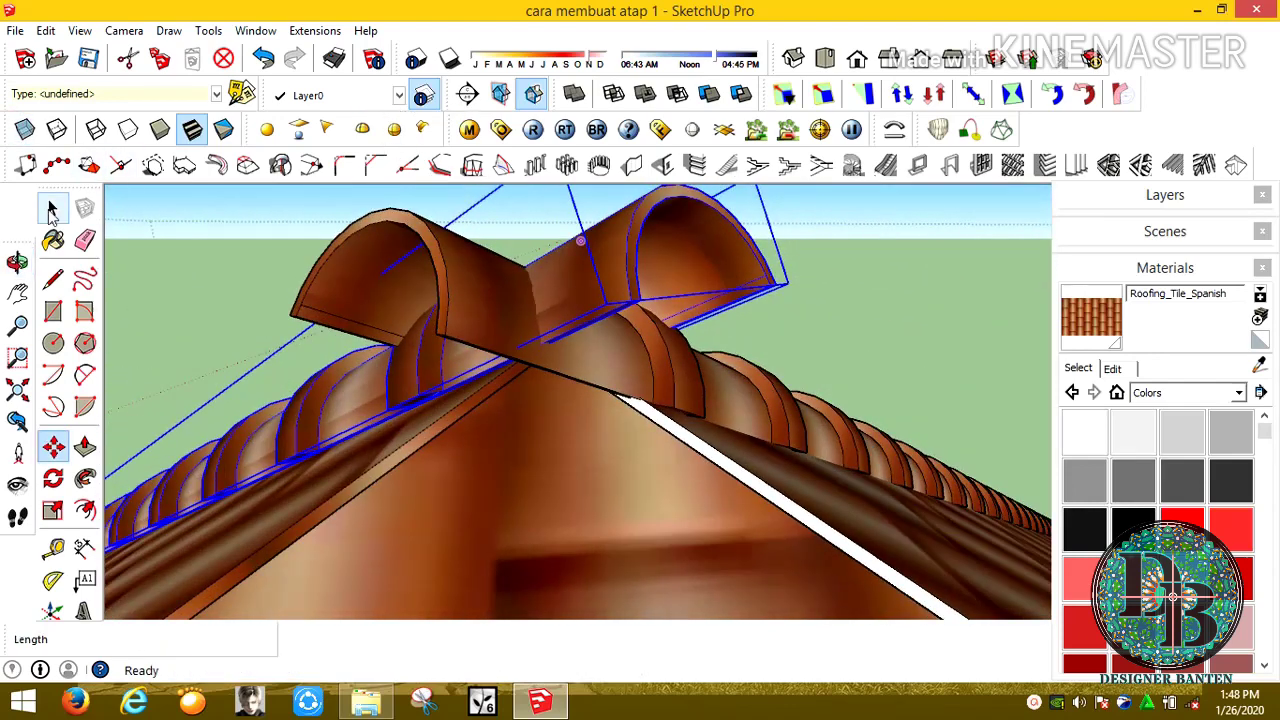
# Lower the new ridge-tile row 2 along the blue axis to meet the other rows at the apex
pyautogui.click(843, 305)
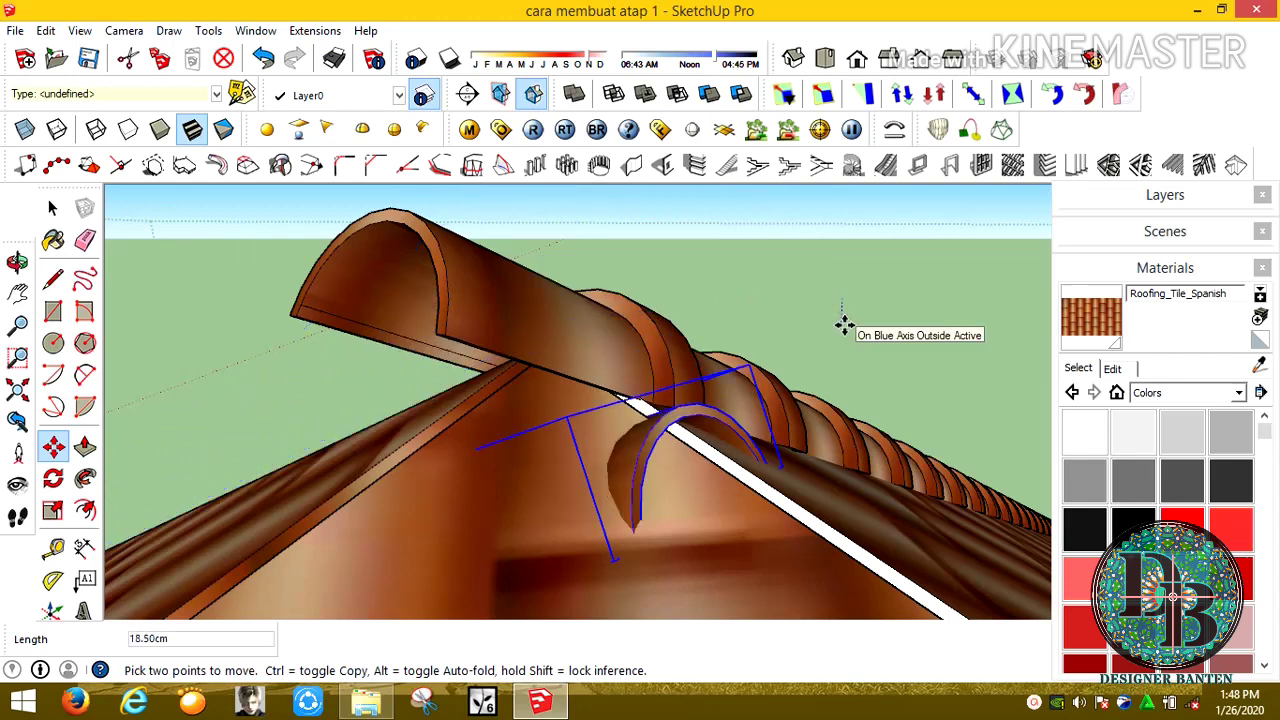
pyautogui.click(845, 325)
pyautogui.write('2')
pyautogui.moveTo(608, 374)
pyautogui.mouseDown(button='middle')
pyautogui.moveTo(695, 430)
pyautogui.moveTo(603, 443)
pyautogui.moveTo(586, 300)
pyautogui.moveTo(700, 286)
pyautogui.moveTo(451, 449)
pyautogui.moveTo(449, 434)
pyautogui.moveTo(480, 410)
pyautogui.moveTo(451, 543)
pyautogui.moveTo(517, 609)
pyautogui.moveTo(563, 462)
pyautogui.moveTo(586, 549)
pyautogui.moveTo(580, 390)
pyautogui.mouseUp(button='middle')
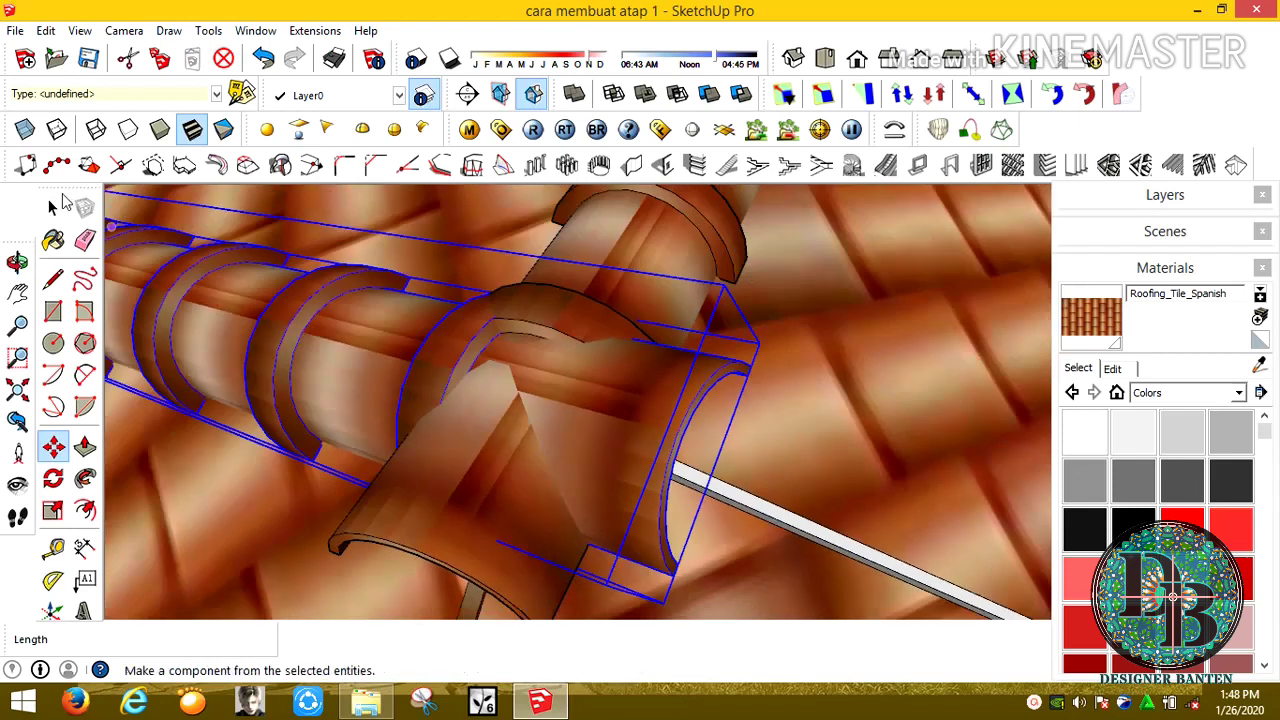
# Open the ridge tile and its central end piece for editing, then close the inner group
pyautogui.press('space')
pyautogui.doubleClick(510, 415)
pyautogui.press('p')
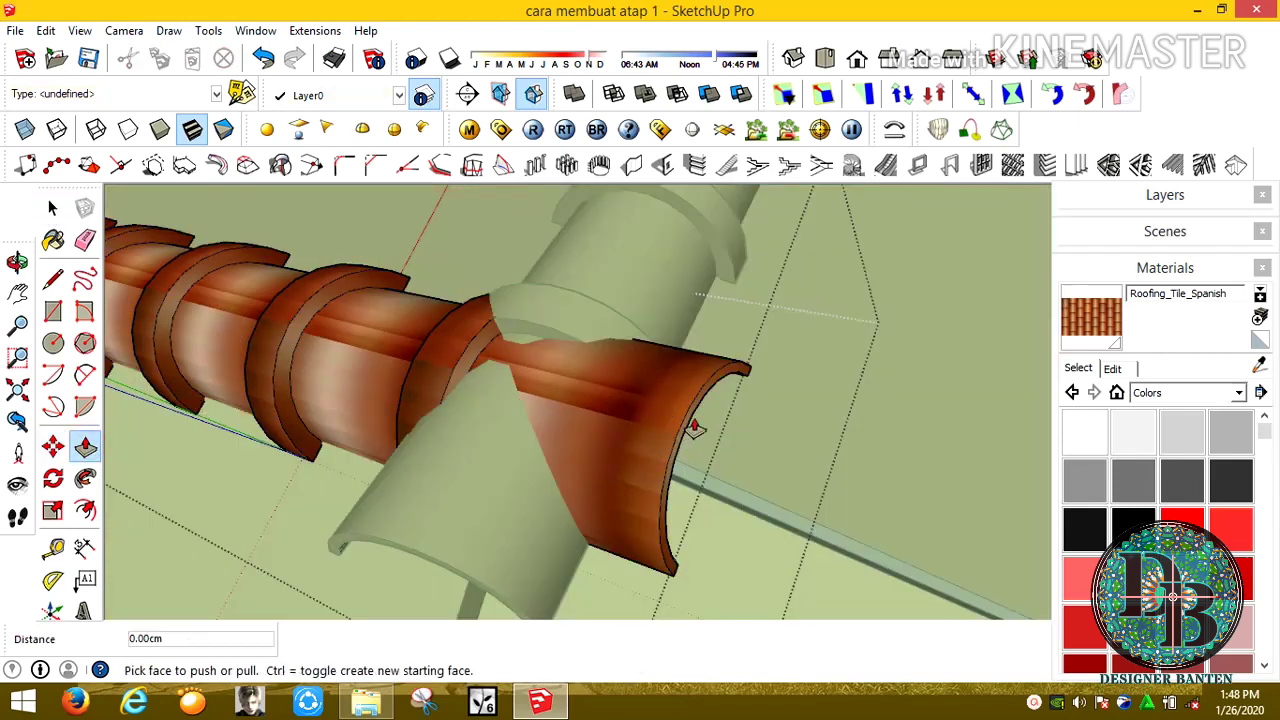
pyautogui.press('space')
pyautogui.doubleClick(628, 425)
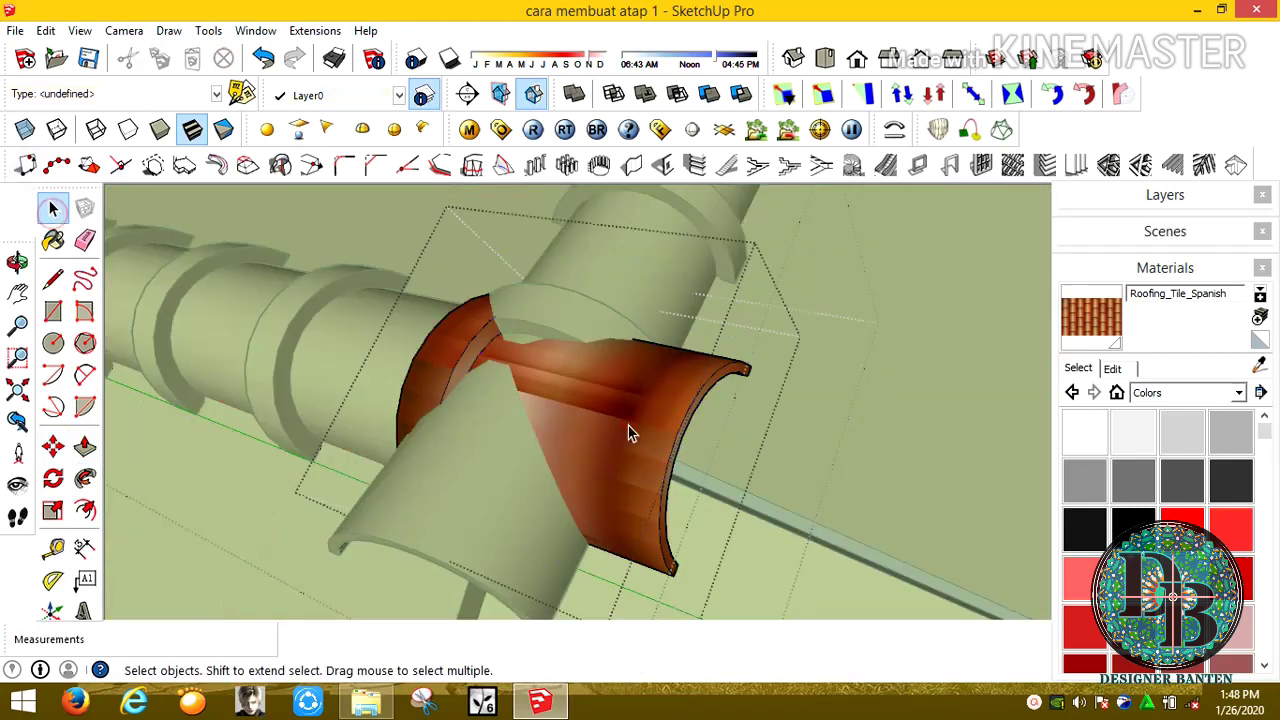
pyautogui.click(85, 452)
pyautogui.click(53, 208)
pyautogui.press('p')
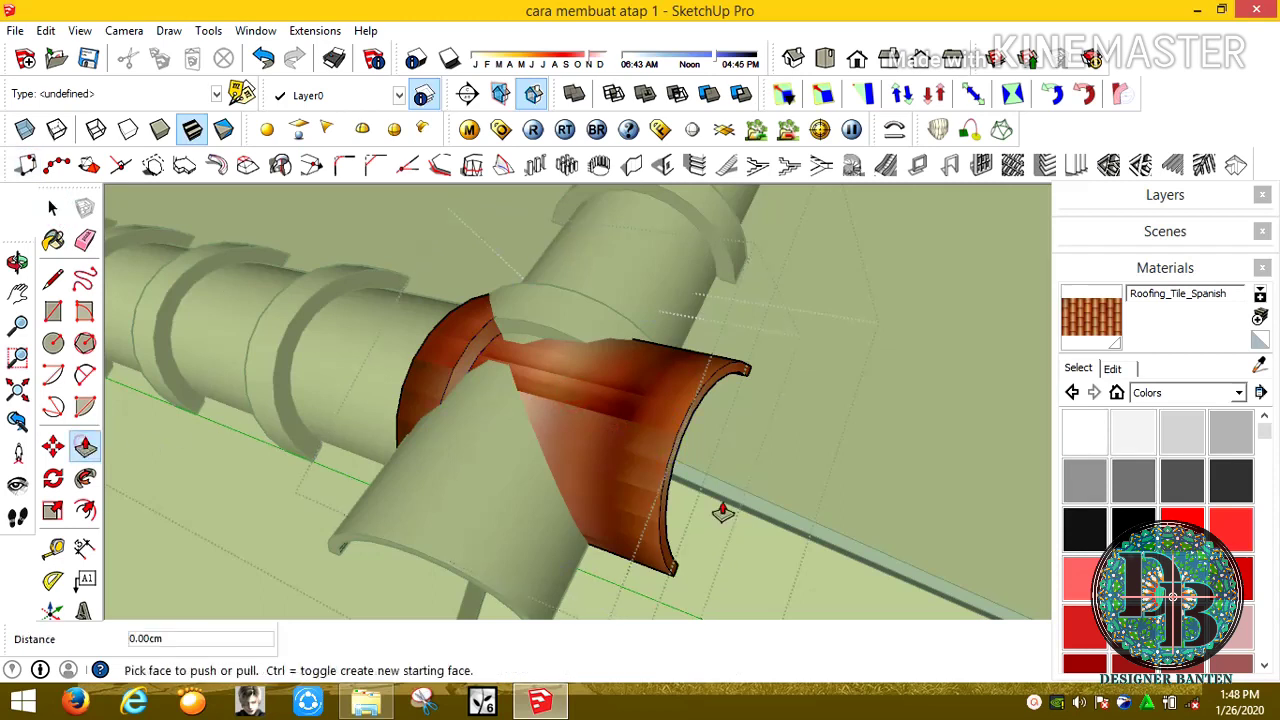
pyautogui.press('space')
pyautogui.rightClick(794, 440)
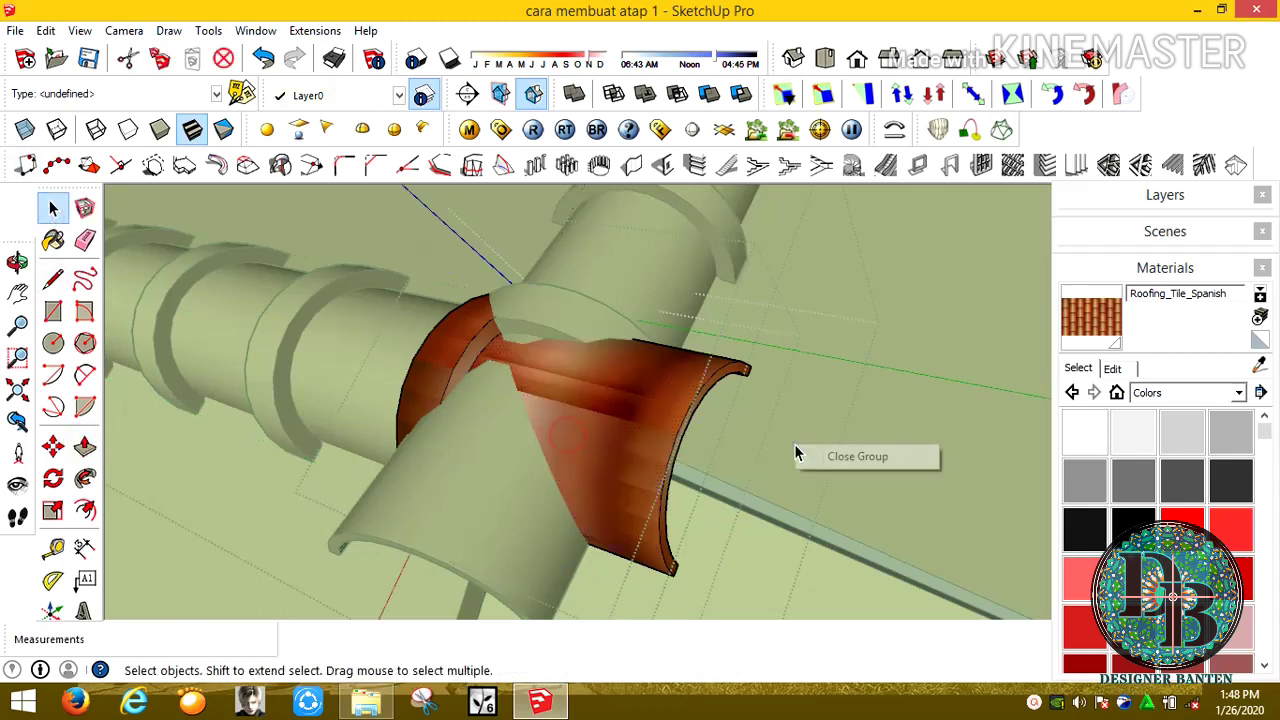
pyautogui.click(860, 456)
# Attempt to push the end tile's face back, cancel, and select the orange end tile
pyautogui.click(85, 448)
pyautogui.moveTo(663, 480); pyautogui.dragTo(505, 370)
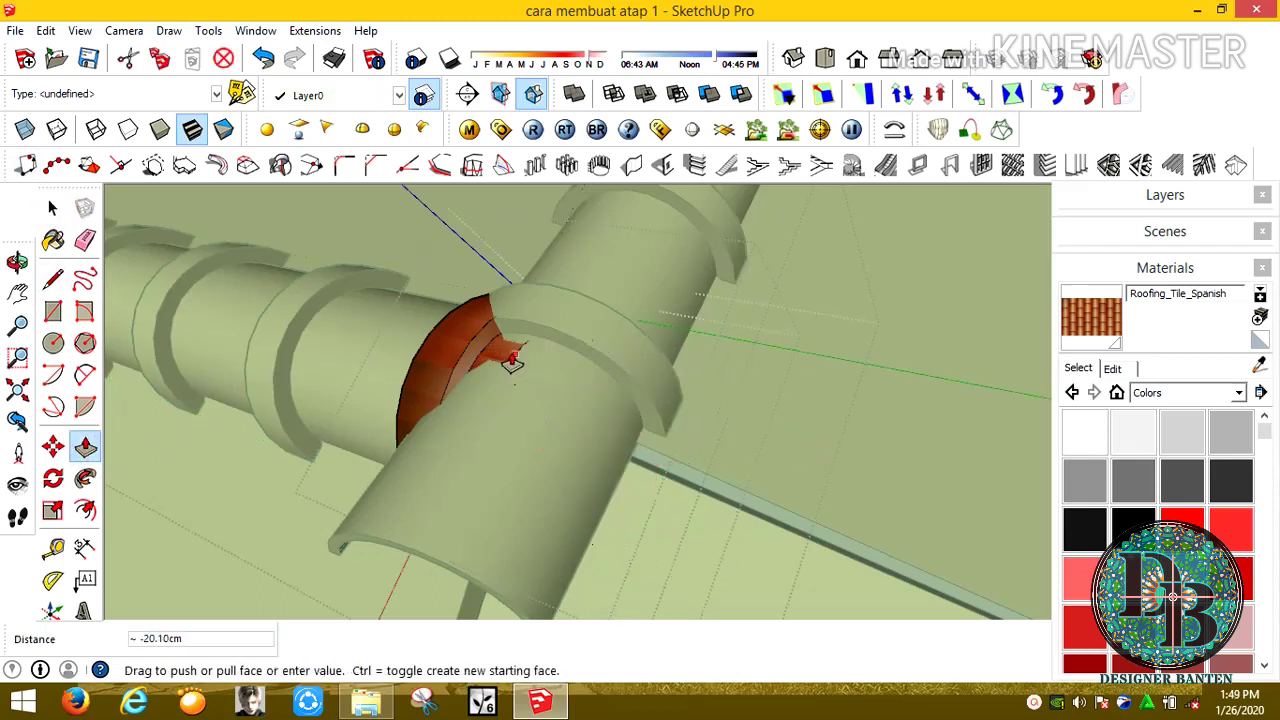
pyautogui.press('space')
pyautogui.moveTo(543, 386); pyautogui.dragTo(534, 491, button='middle')
pyautogui.click(535, 490)
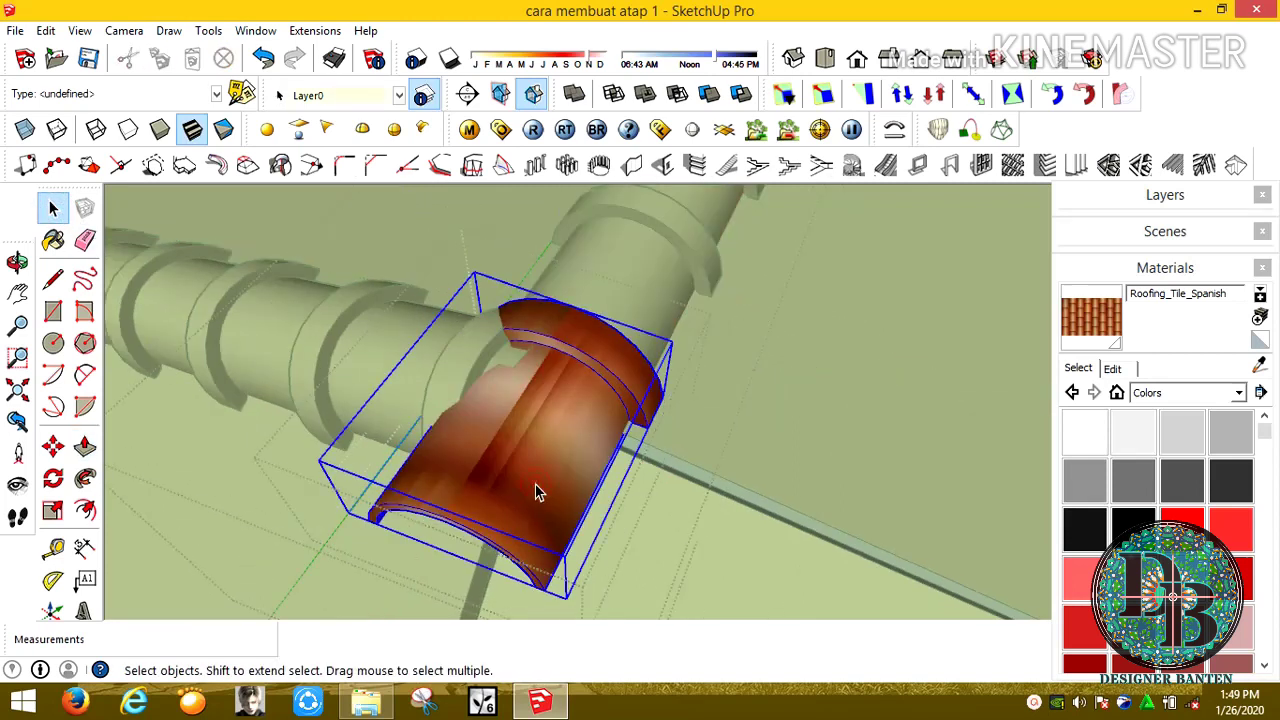
pyautogui.click(85, 448)
pyautogui.rightClick(131, 470)
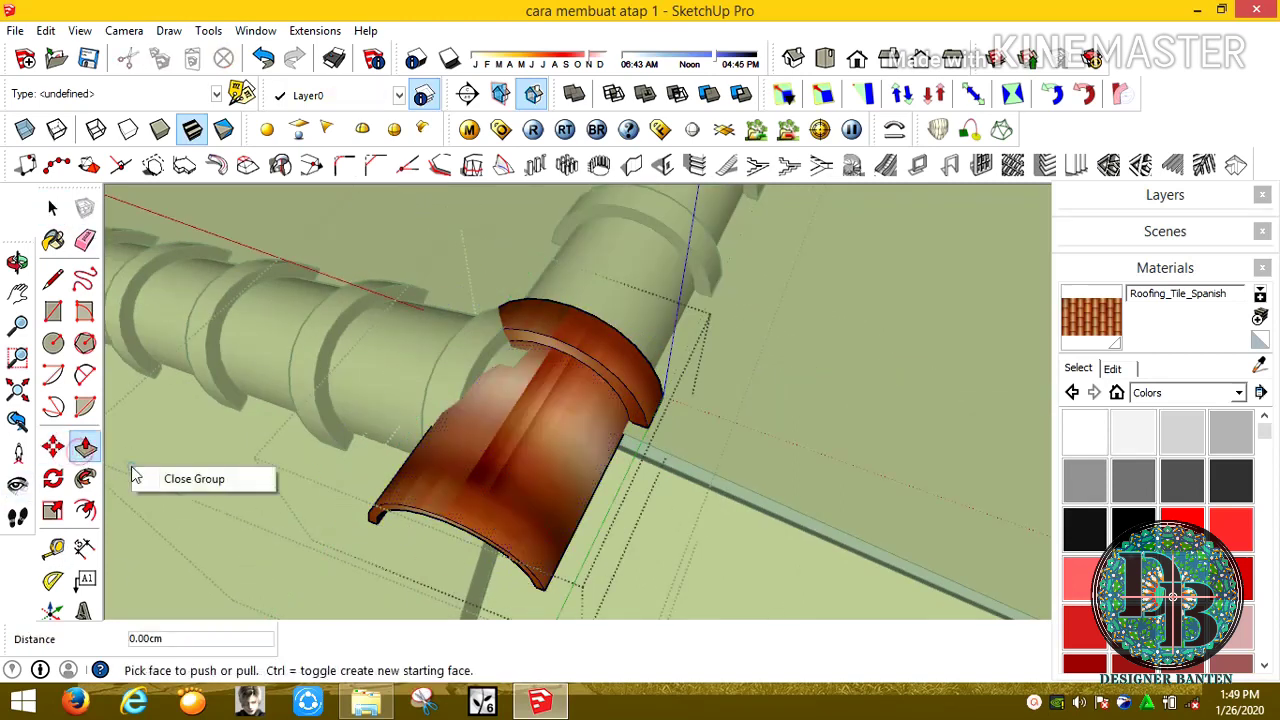
pyautogui.press('Escape')
# Push the orange end tile's face inward about 19.93 cm to fit at the apex
pyautogui.moveTo(408, 542); pyautogui.dragTo(437, 487, button='middle')
pyautogui.click(437, 487)
pyautogui.scroll(3, 528, 349)
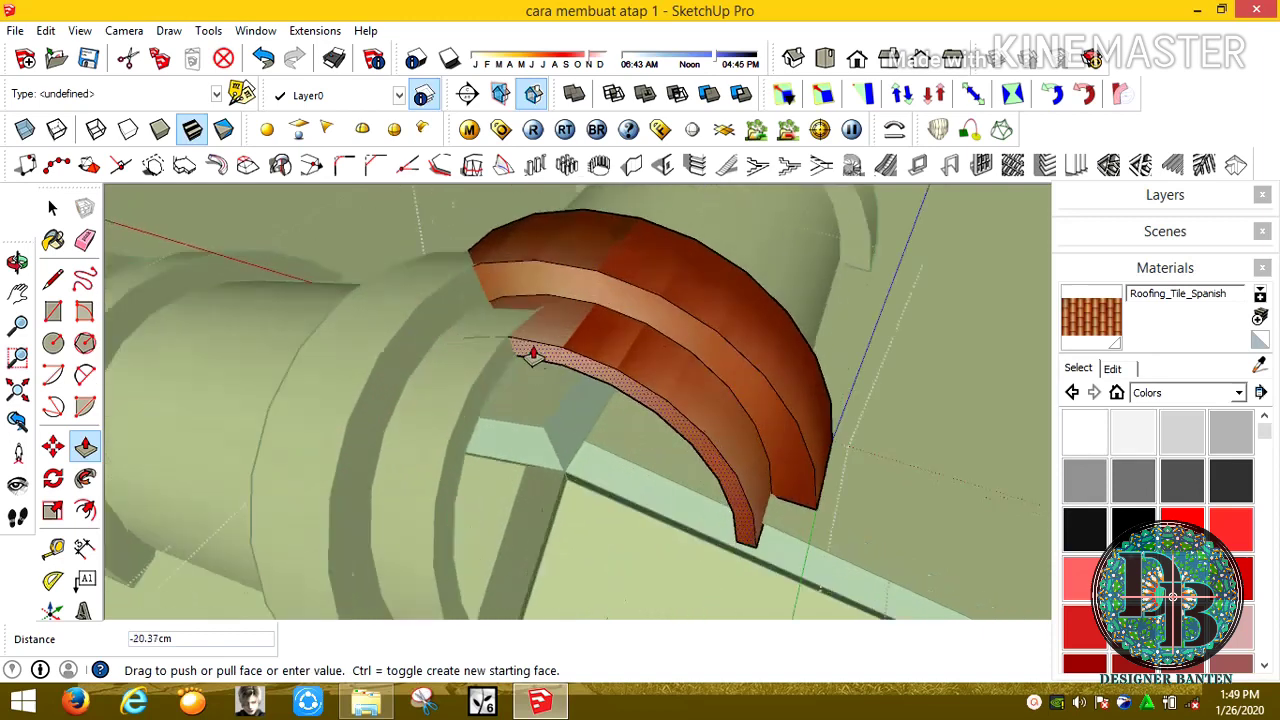
pyautogui.scroll(2, 500, 350)
pyautogui.click(499, 343)
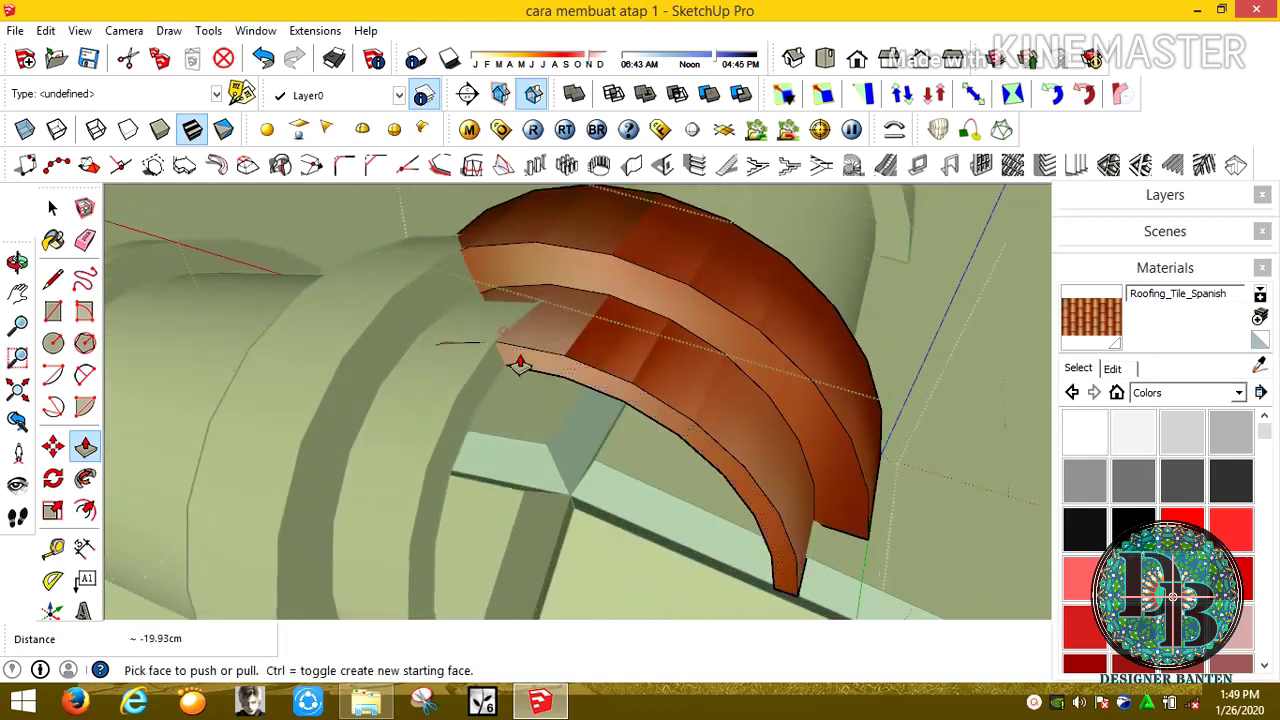
pyautogui.scroll(-5, 514, 357)
pyautogui.moveTo(514, 357); pyautogui.dragTo(480, 451, button='middle')
pyautogui.scroll(-2, 480, 451)
# Close the ridge tile group from the context menu
pyautogui.rightClick(137, 275)
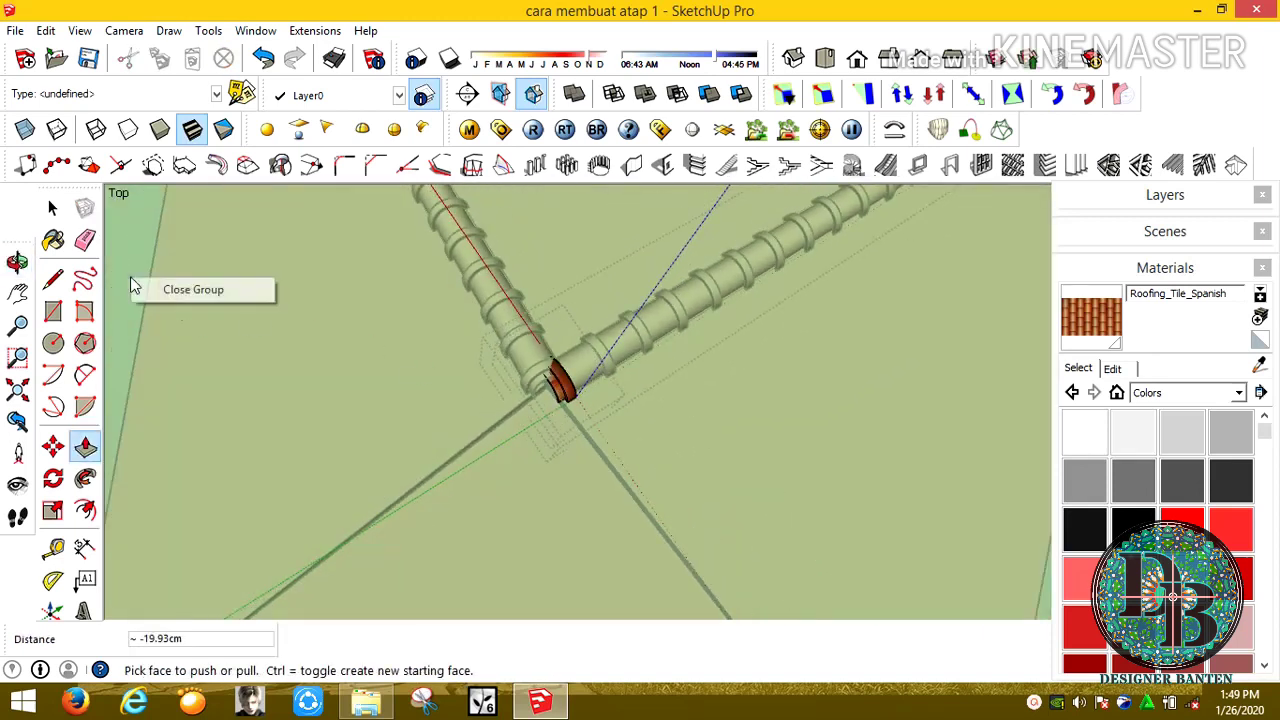
pyautogui.press('Escape')
pyautogui.rightClick(210, 277)
pyautogui.click(245, 288)
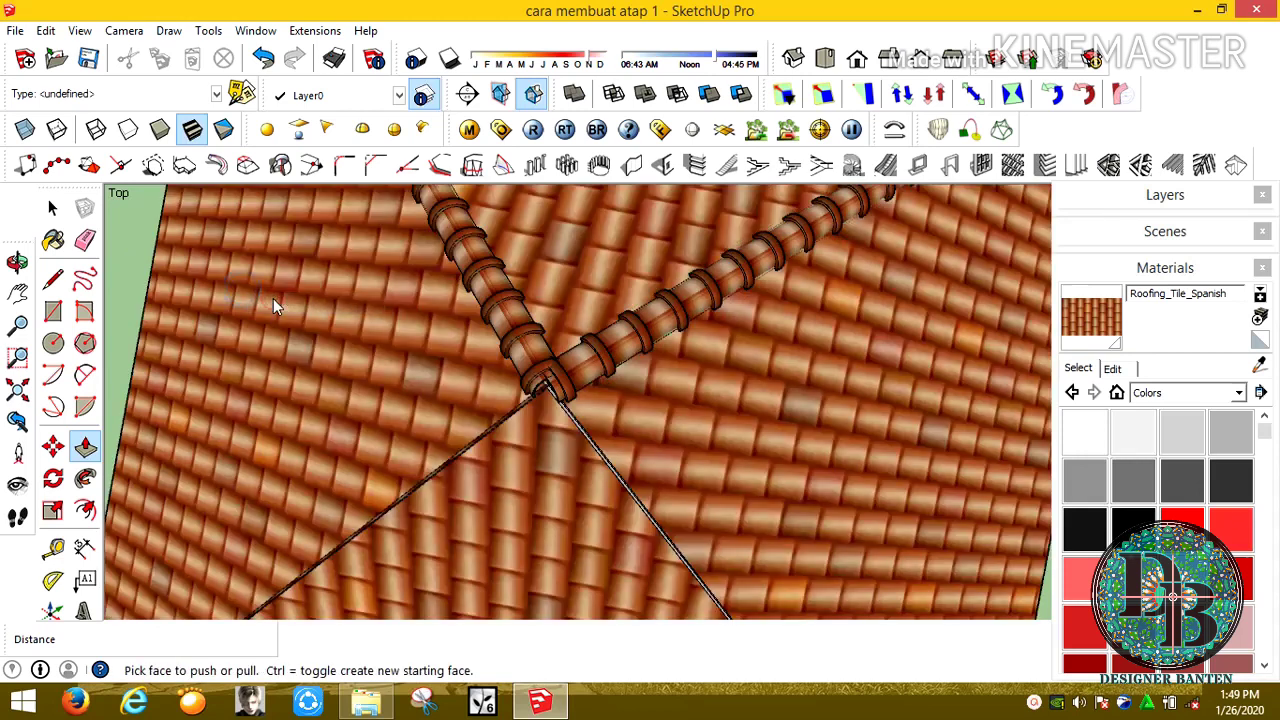
# Draw a reference line at the roof apex near the ridge end
pyautogui.click(53, 278)
pyautogui.scroll(3, 540, 400)
pyautogui.moveTo(540, 400); pyautogui.dragTo(570, 330, button='middle')
pyautogui.scroll(5, 535, 391)
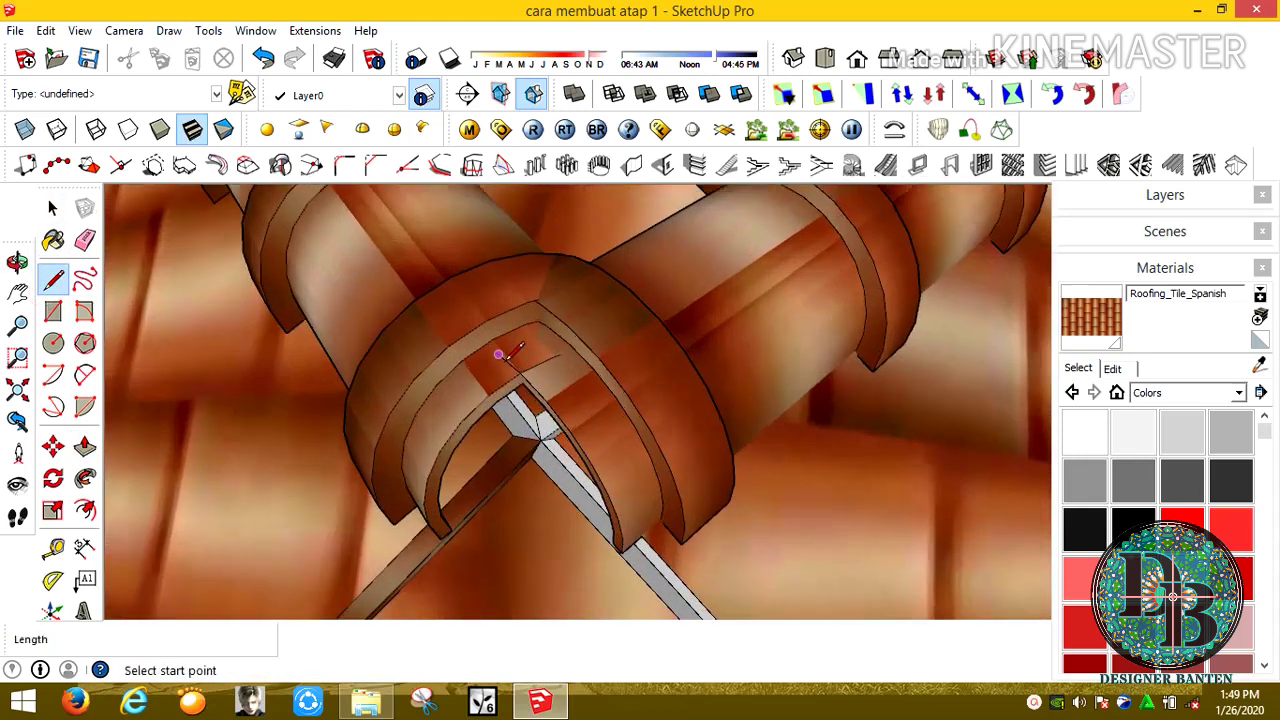
pyautogui.scroll(-2, 537, 390)
pyautogui.scroll(-2, 548, 385)
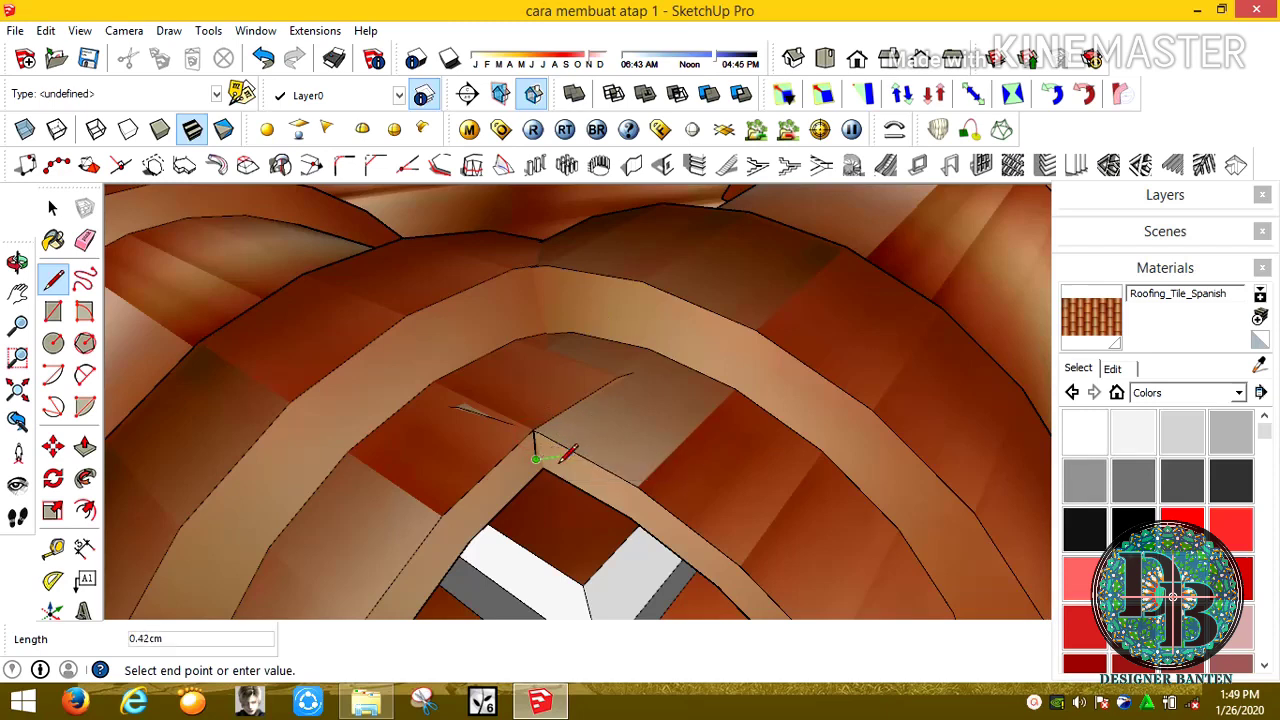
# Rotate a copy of the ridge tile rows 180° about the apex onto the front hips
pyautogui.click(53, 207)
pyautogui.click(314, 338)
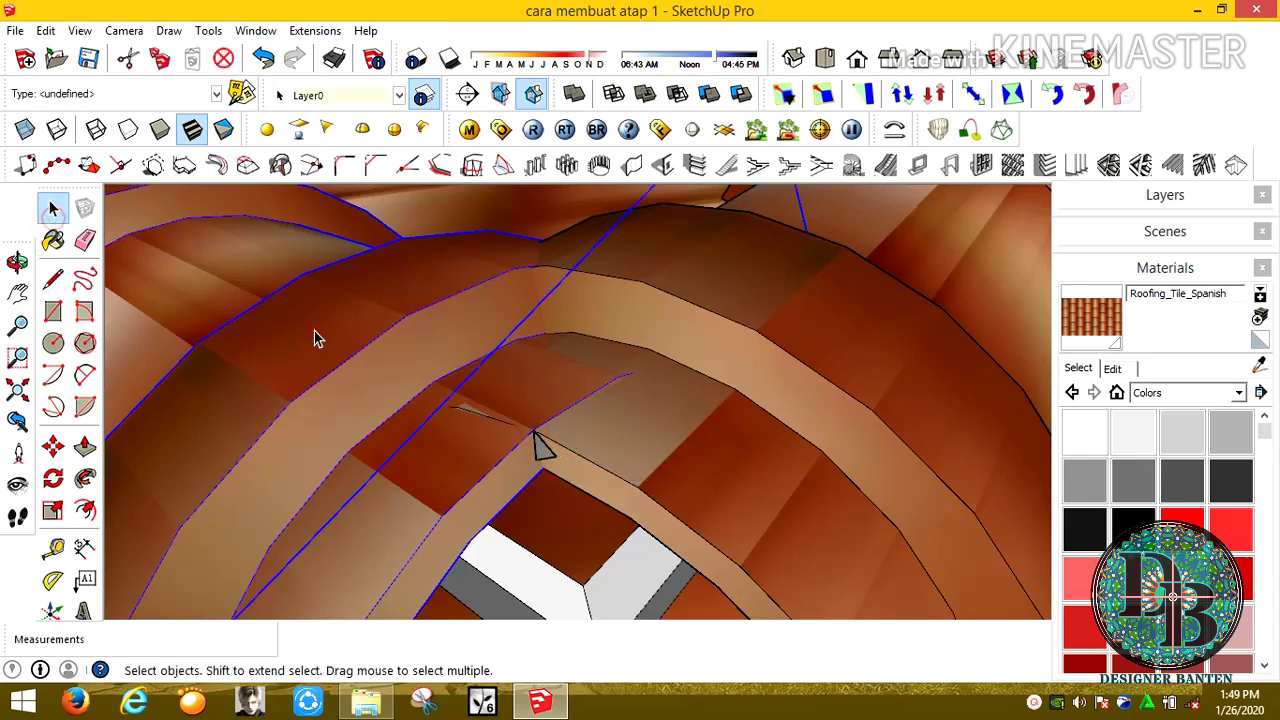
pyautogui.press('q')
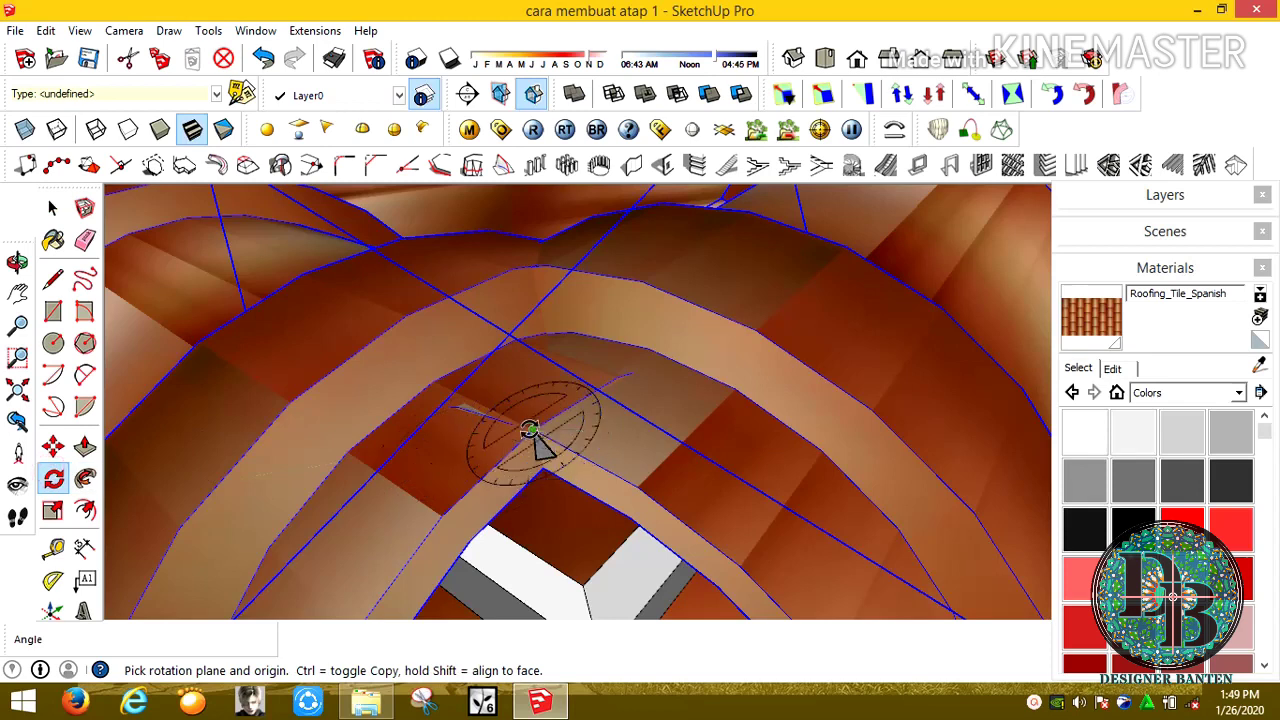
pyautogui.scroll(2, 540, 430)
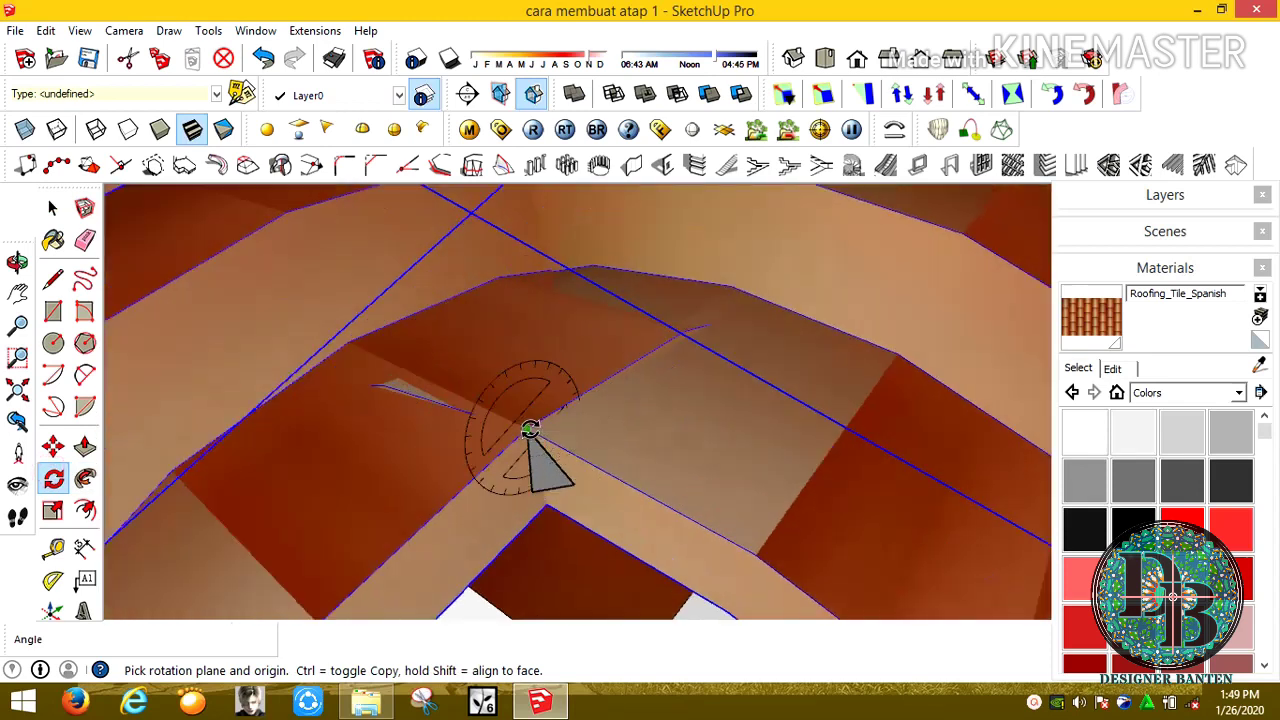
pyautogui.scroll(2, 535, 432)
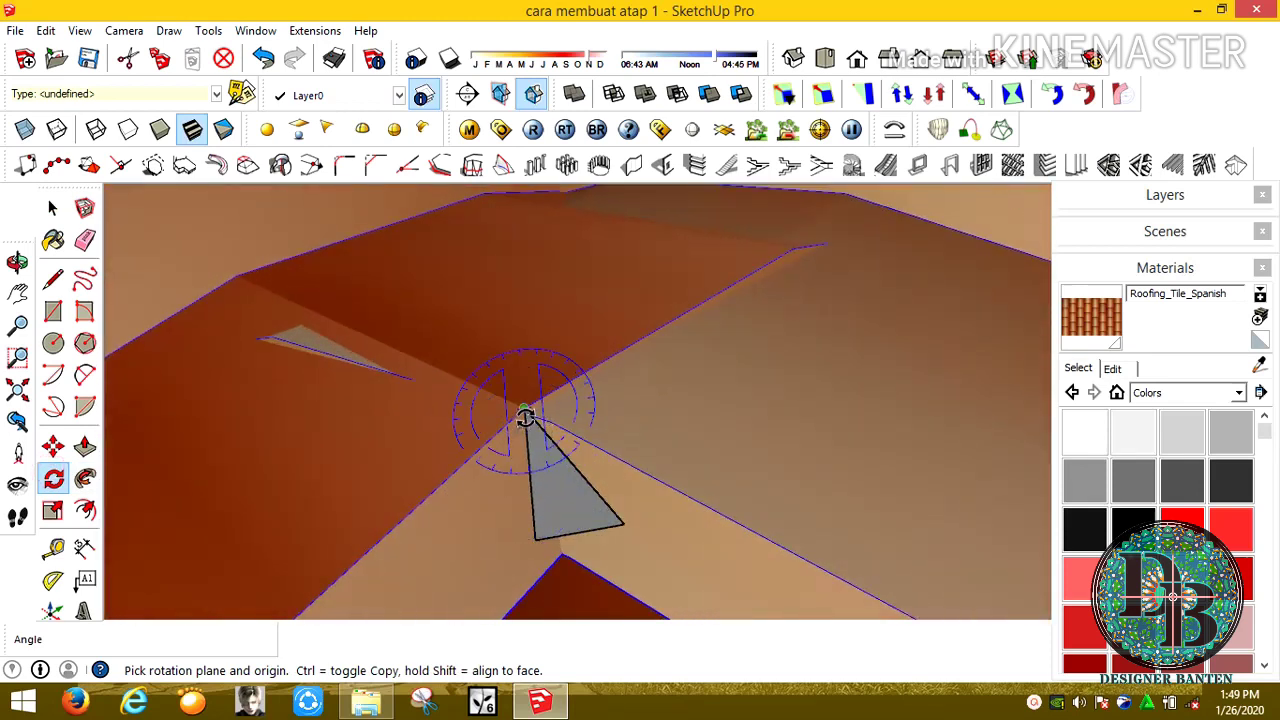
pyautogui.click(525, 415)
pyautogui.scroll(3, 540, 440)
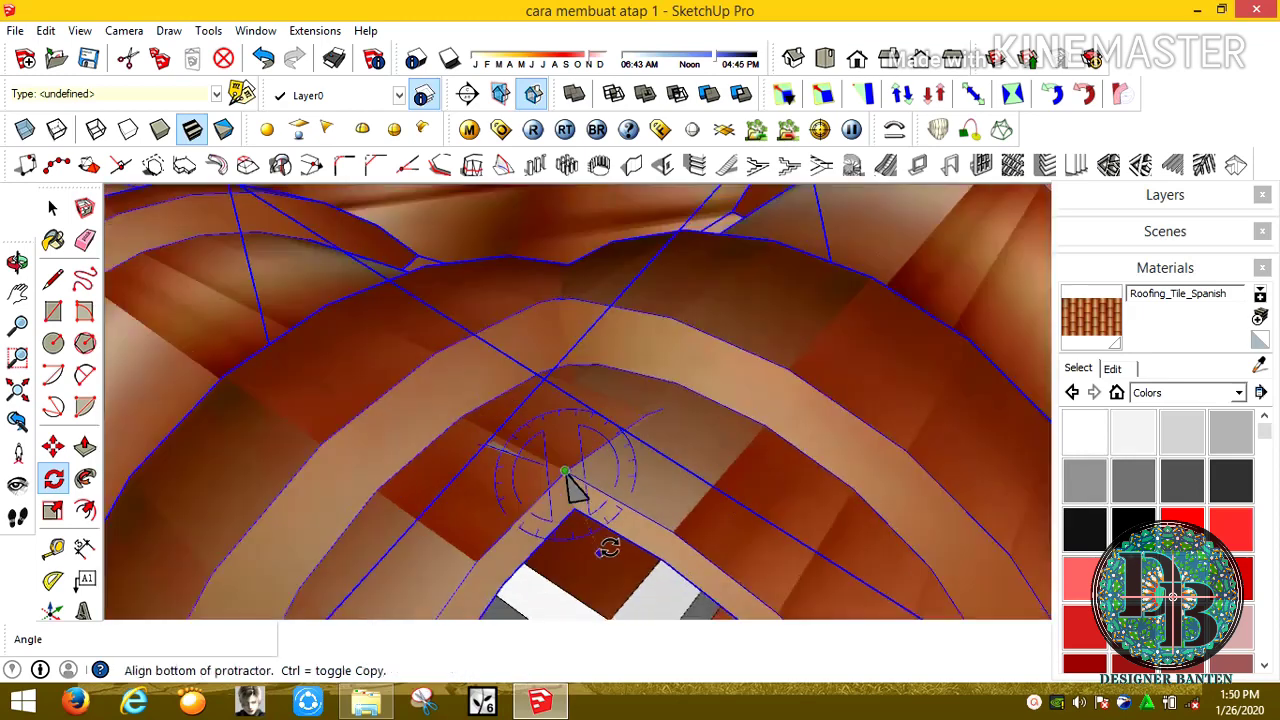
pyautogui.scroll(2, 571, 486)
pyautogui.click(578, 307)
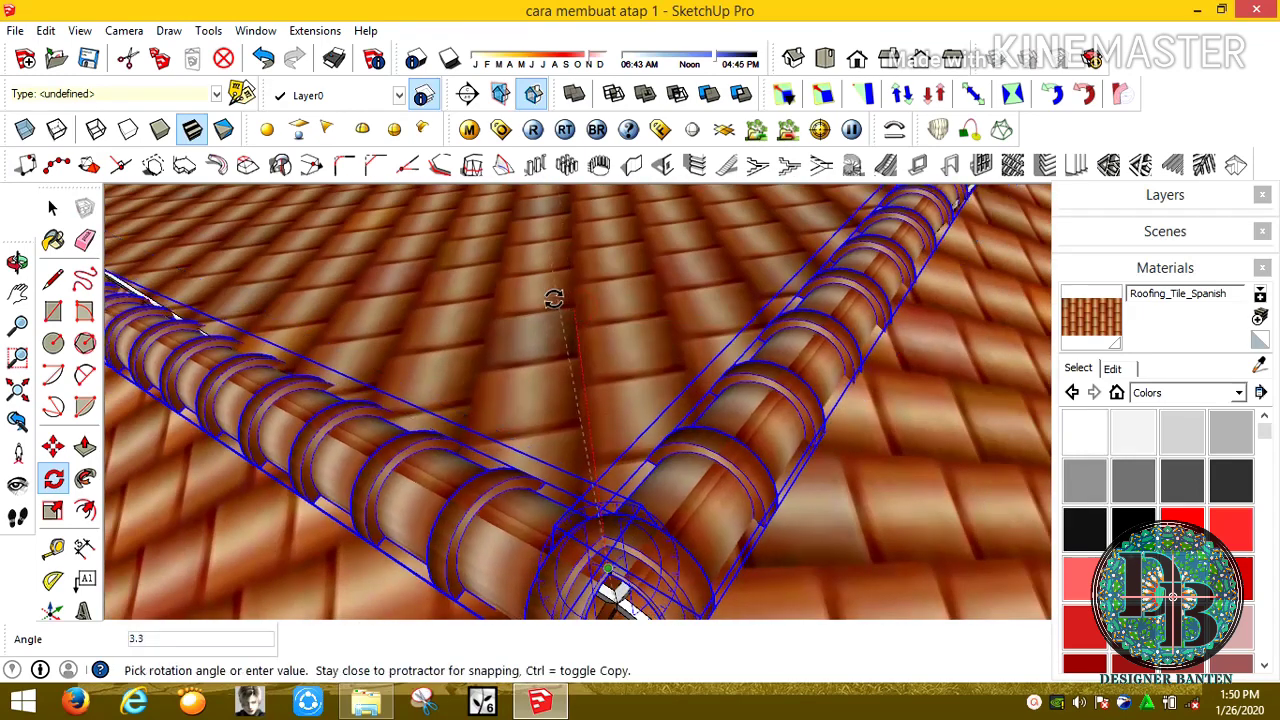
pyautogui.scroll(-3, 490, 318)
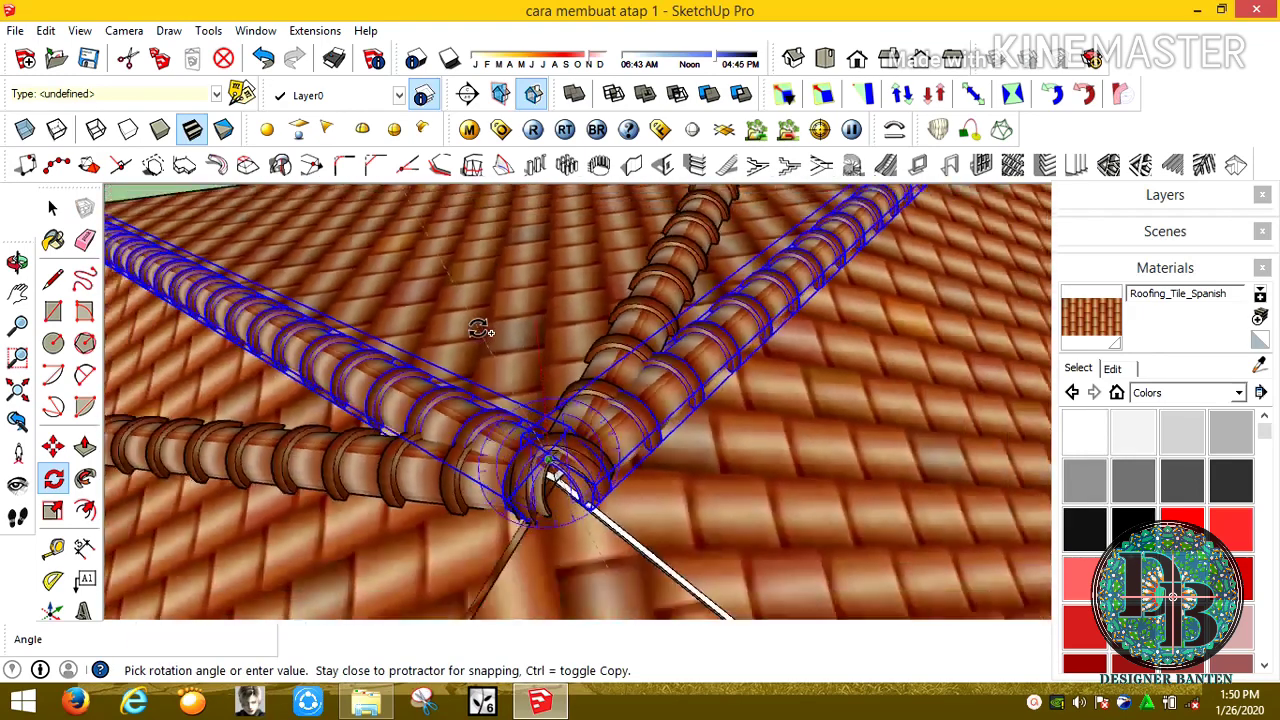
pyautogui.scroll(-1, 485, 325)
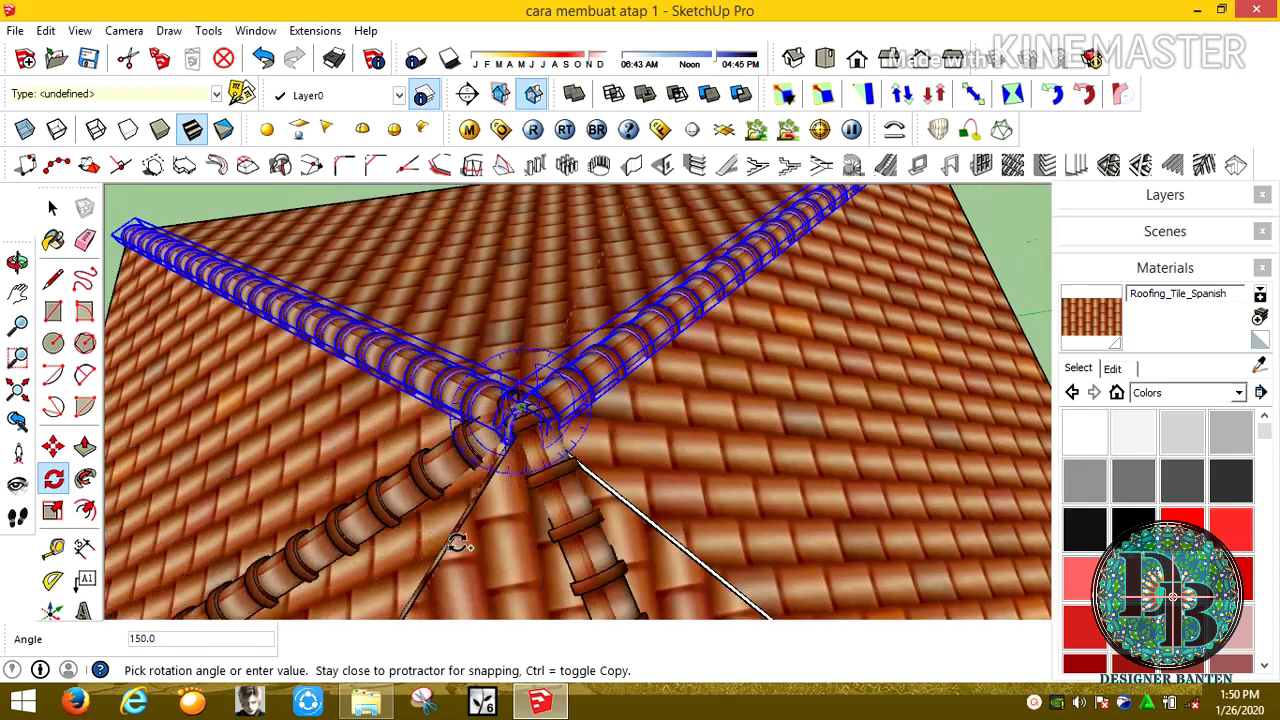
pyautogui.scroll(-2, 535, 580)
pyautogui.click(533, 580)
# Erase the leftover reference line at the roof apex with the Eraser
pyautogui.scroll(-3, 600, 400)
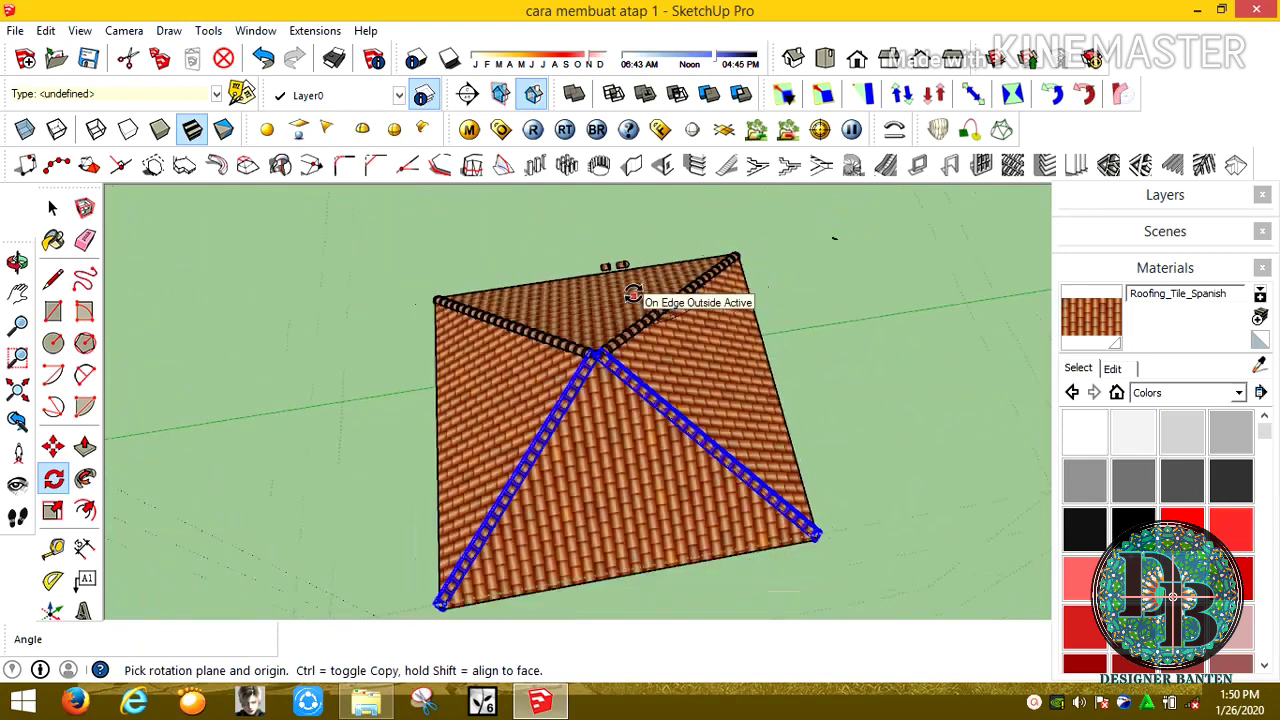
pyautogui.rightClick(843, 400)
pyautogui.press('space')
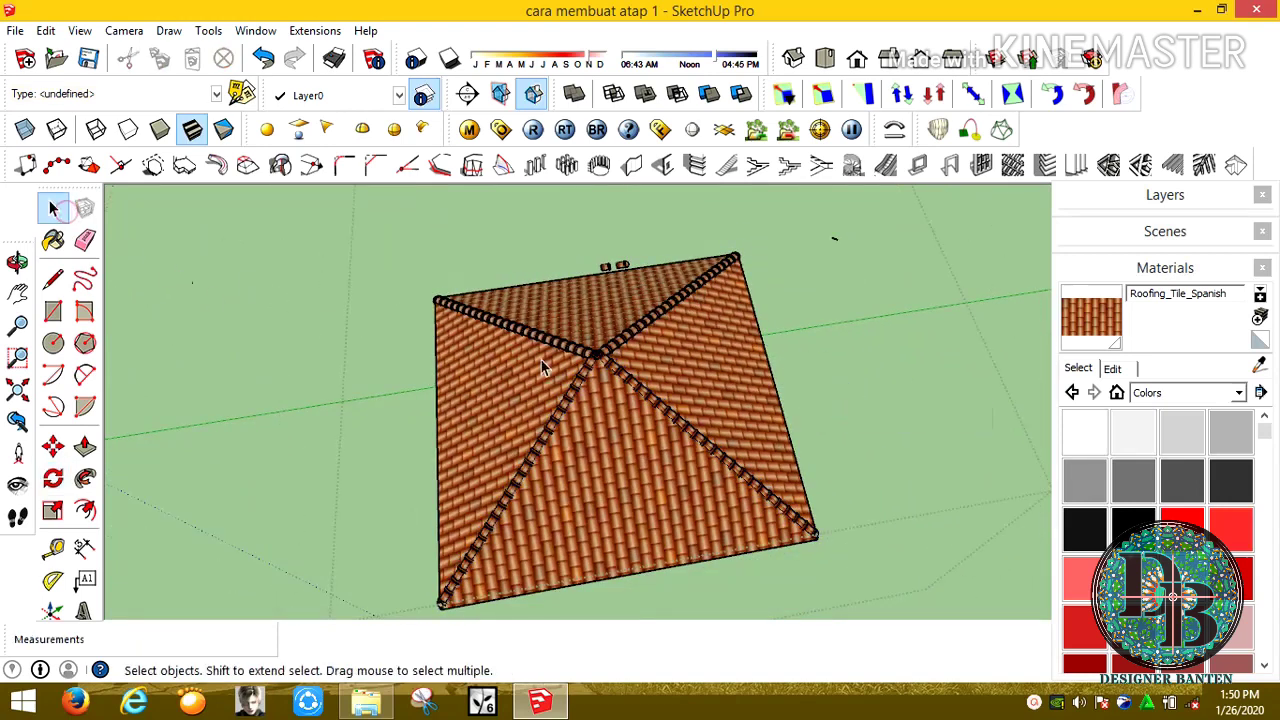
pyautogui.scroll(3, 560, 370)
pyautogui.scroll(5, 600, 388)
pyautogui.scroll(3, 598, 388)
pyautogui.scroll(3, 580, 385)
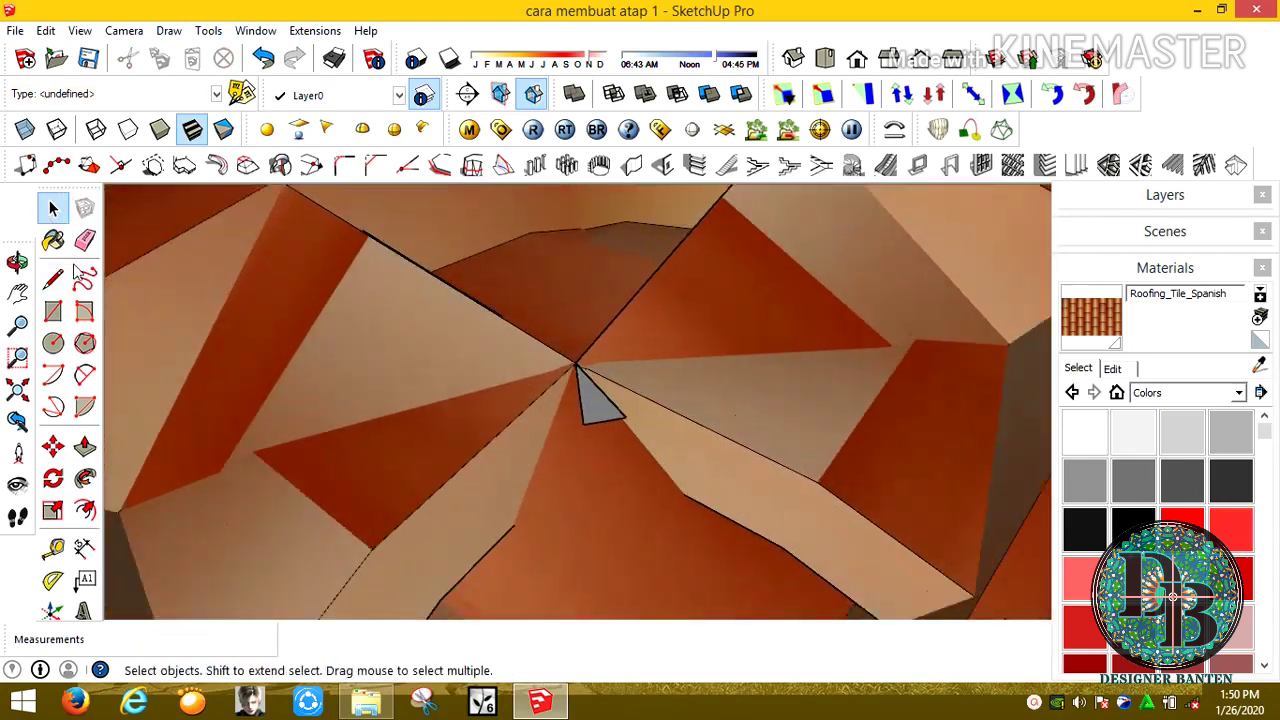
pyautogui.press('e')
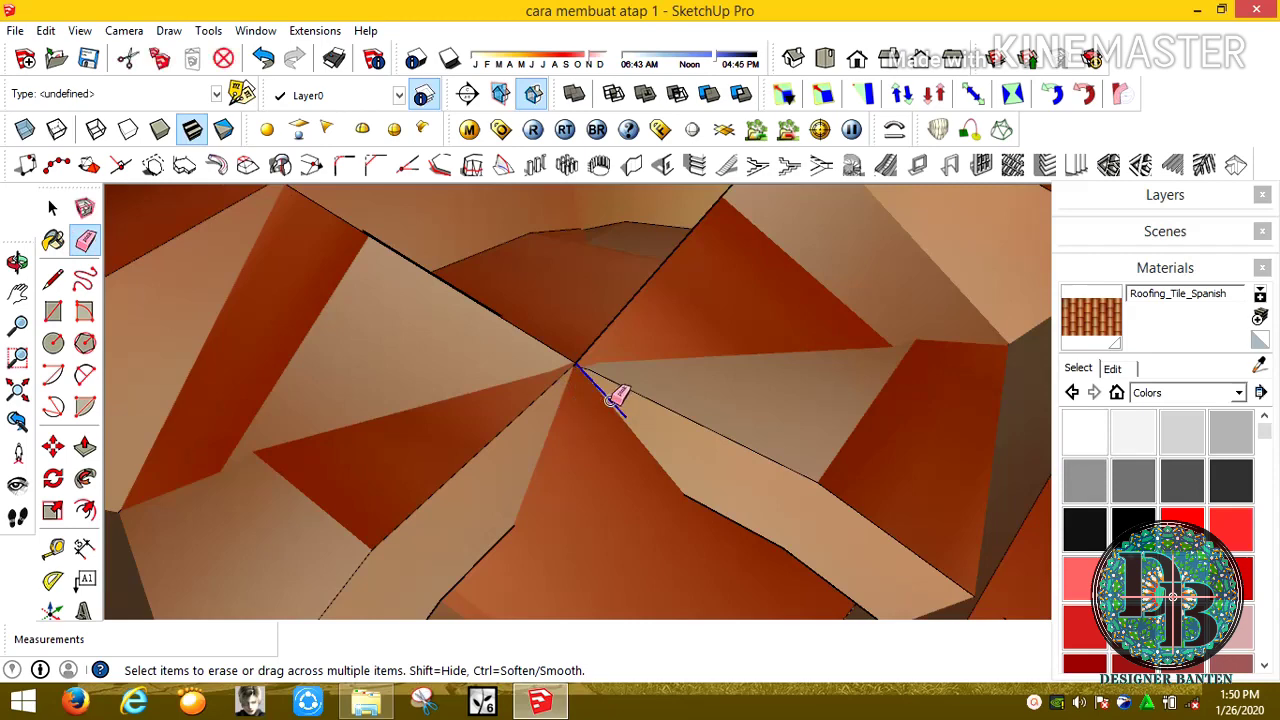
pyautogui.scroll(-3, 560, 350)
pyautogui.scroll(-3, 545, 365)
pyautogui.scroll(-4, 560, 400)
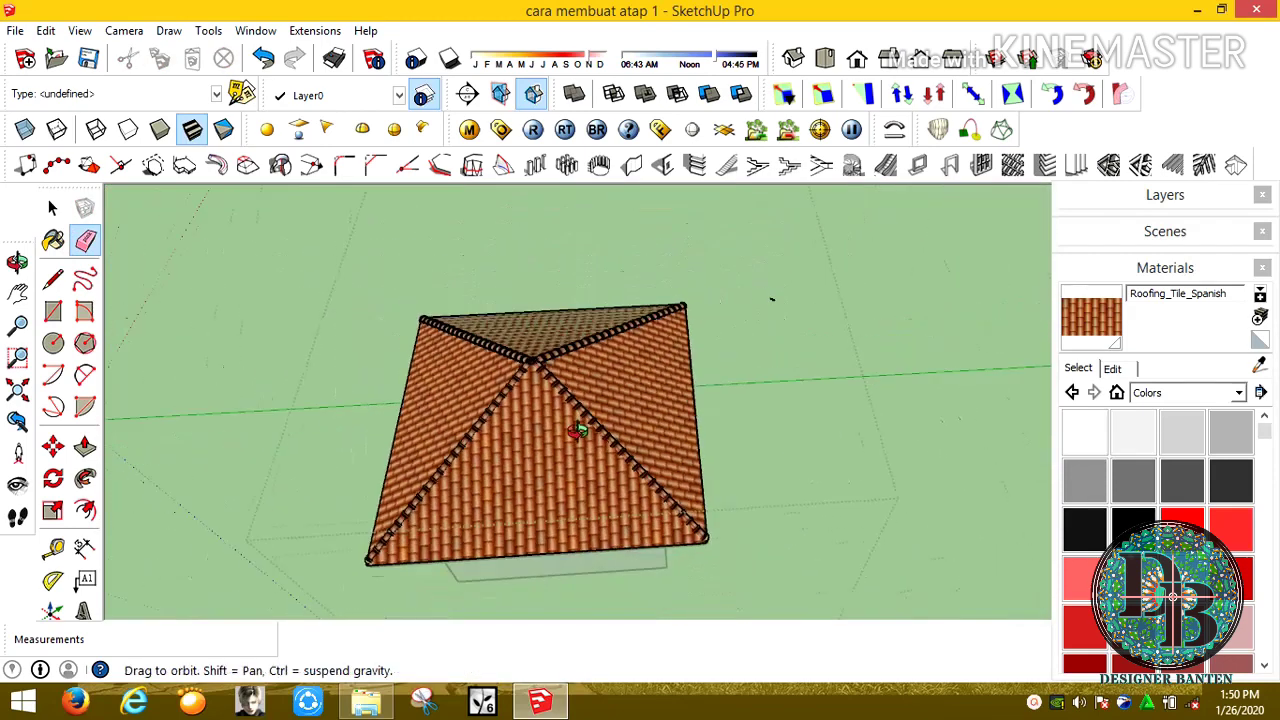
# Close the roof group and view the finished house from a low side angle
pyautogui.moveTo(578, 430); pyautogui.dragTo(720, 365, button='middle')
pyautogui.rightClick(830, 358)
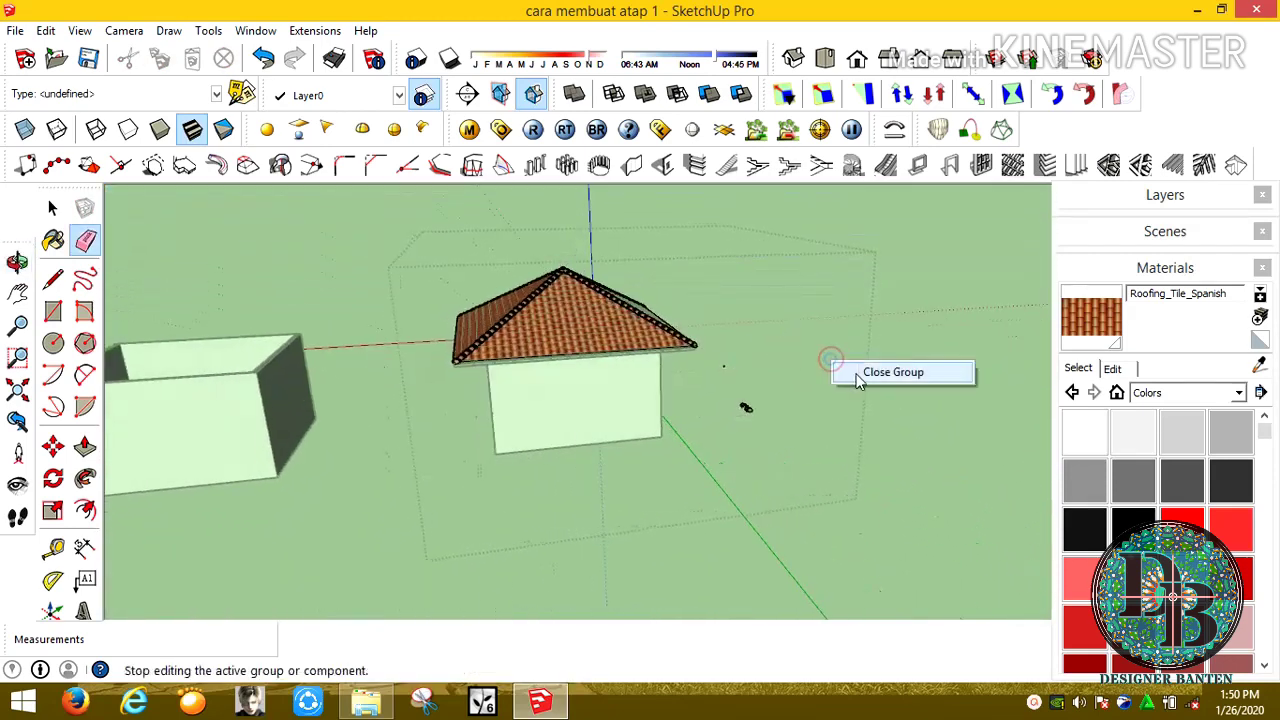
pyautogui.click(857, 372)
pyautogui.moveTo(857, 372)
pyautogui.mouseDown(button='middle')
pyautogui.moveTo(677, 429)
pyautogui.moveTo(560, 407)
pyautogui.mouseUp(button='middle')
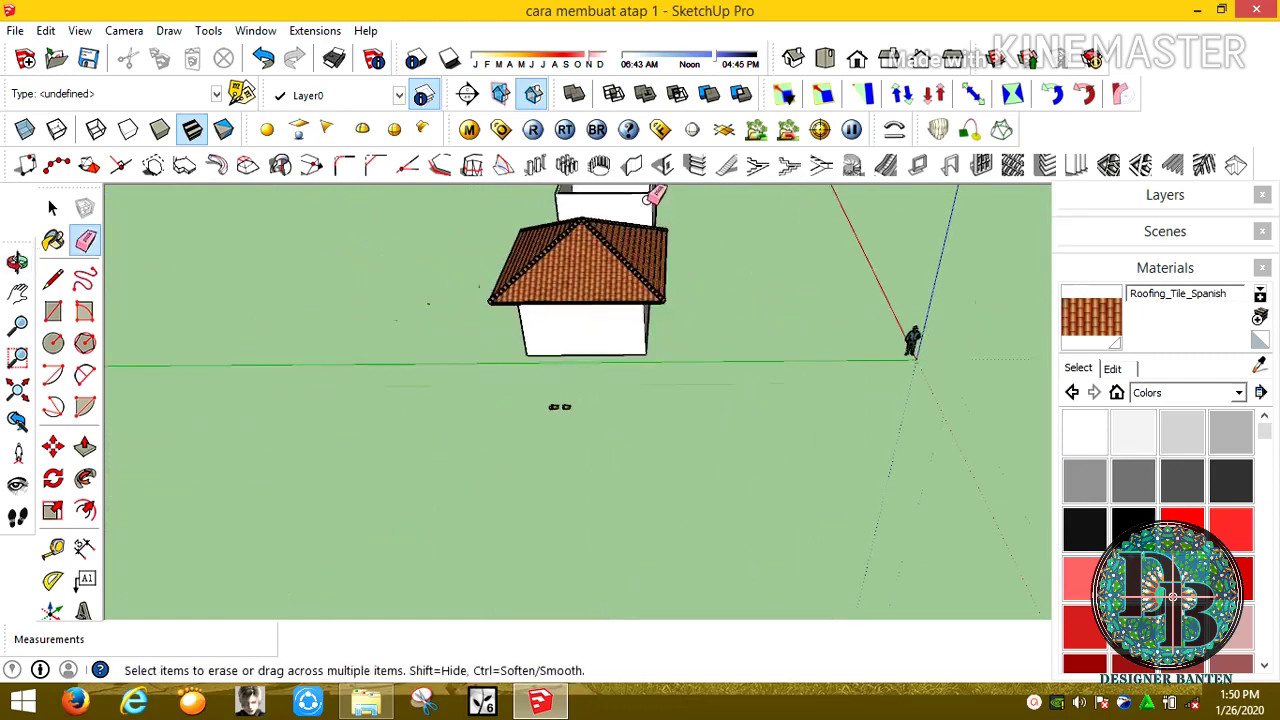
pyautogui.scroll(5, 600, 300)
pyautogui.moveTo(600, 300)
pyautogui.mouseDown(button='middle')
pyautogui.moveTo(563, 337)
pyautogui.moveTo(580, 320)
pyautogui.moveTo(620, 350)
pyautogui.mouseUp(button='middle')
pyautogui.scroll(-1, 563, 337)
pyautogui.press('l')
pyautogui.scroll(2, 544, 524)
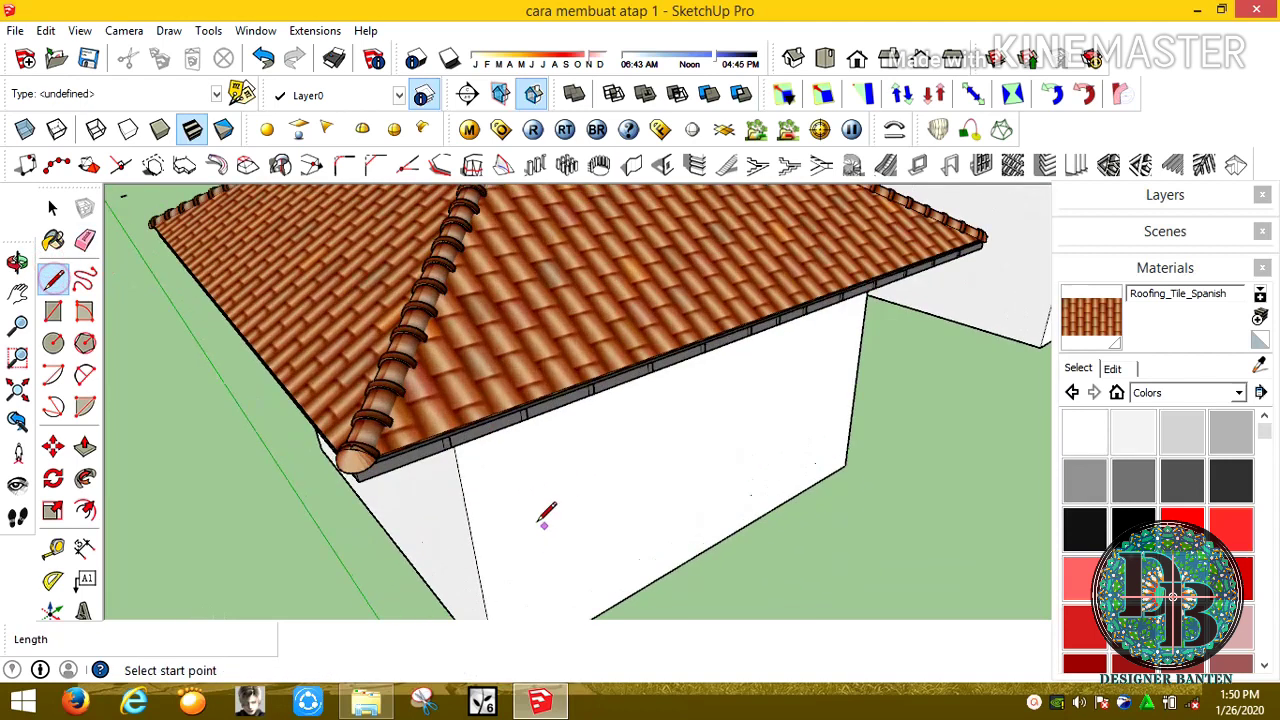
pyautogui.moveTo(544, 516)
pyautogui.mouseDown(button='middle')
pyautogui.moveTo(366, 457)
pyautogui.moveTo(400, 306)
pyautogui.moveTo(366, 371)
pyautogui.moveTo(548, 470)
pyautogui.mouseUp(button='middle')
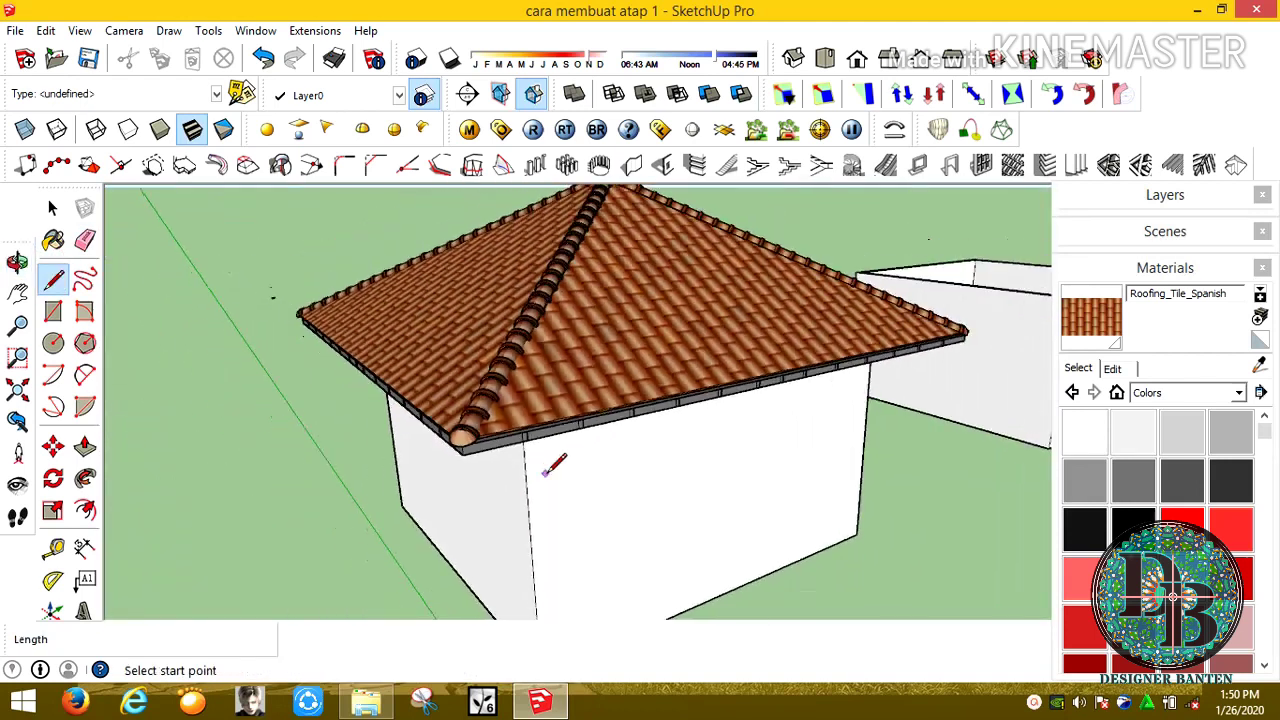
pyautogui.scroll(-1, 543, 476)
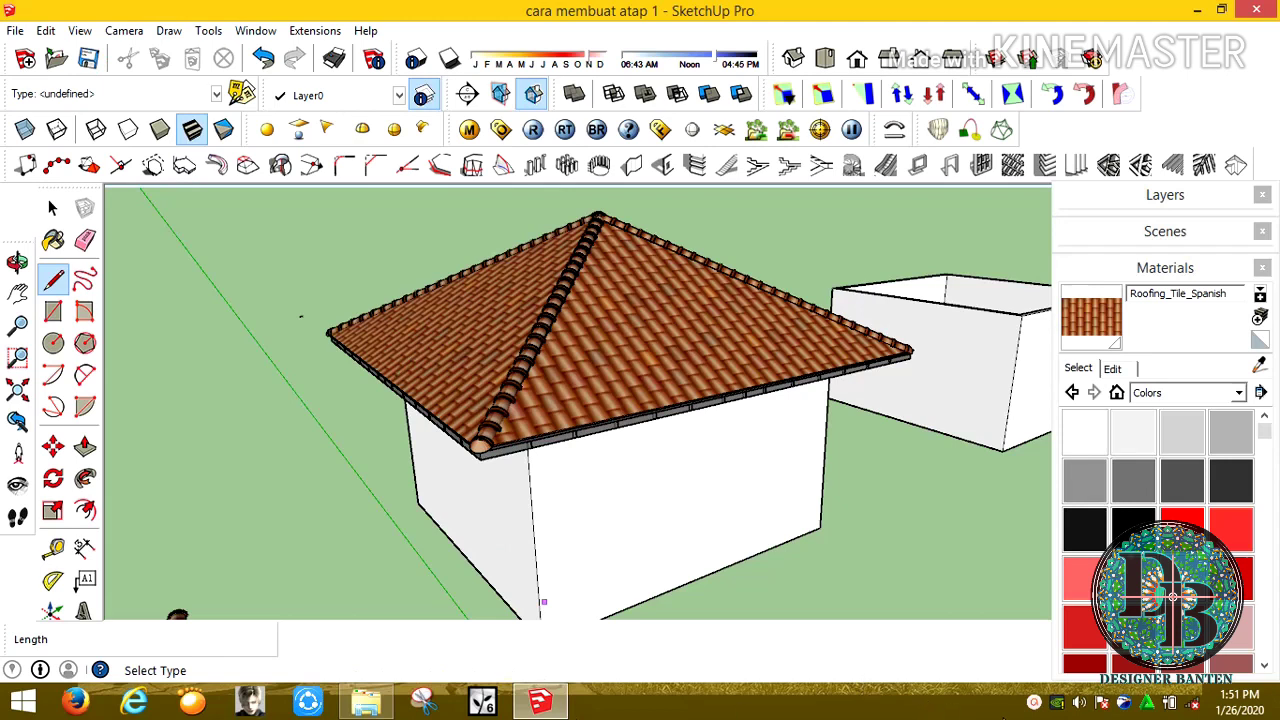
pyautogui.click(1035, 705)
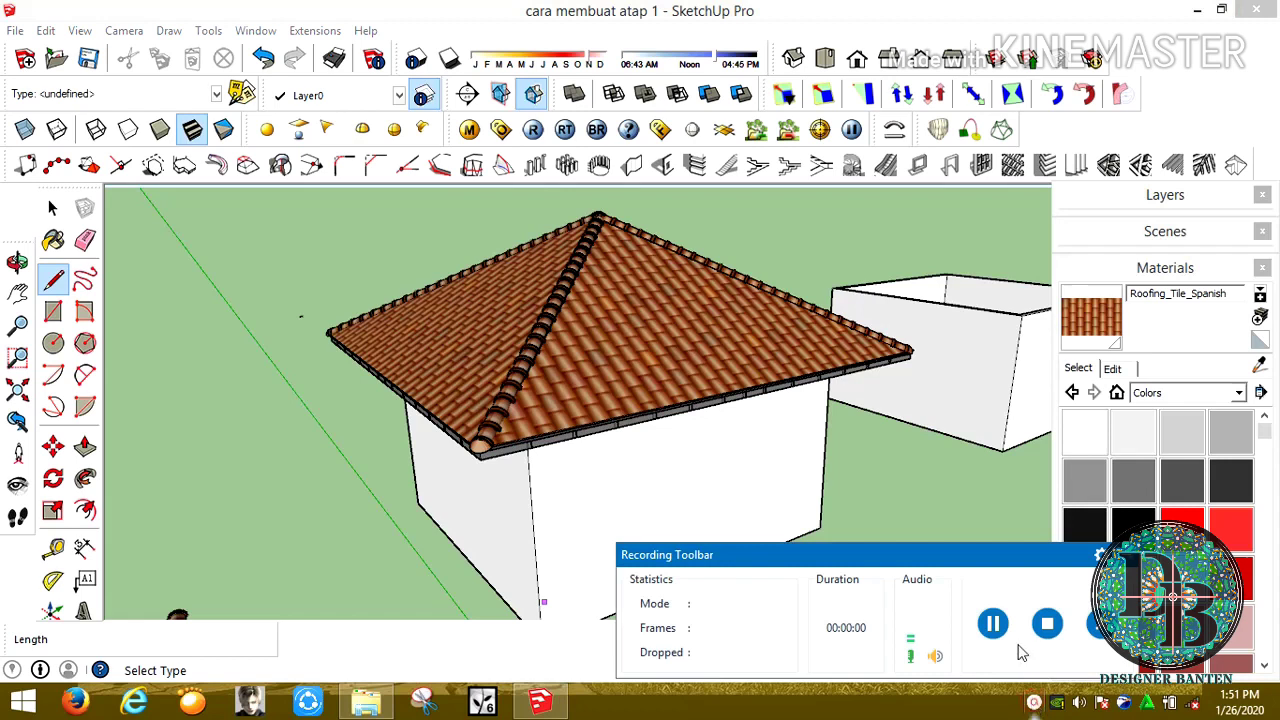